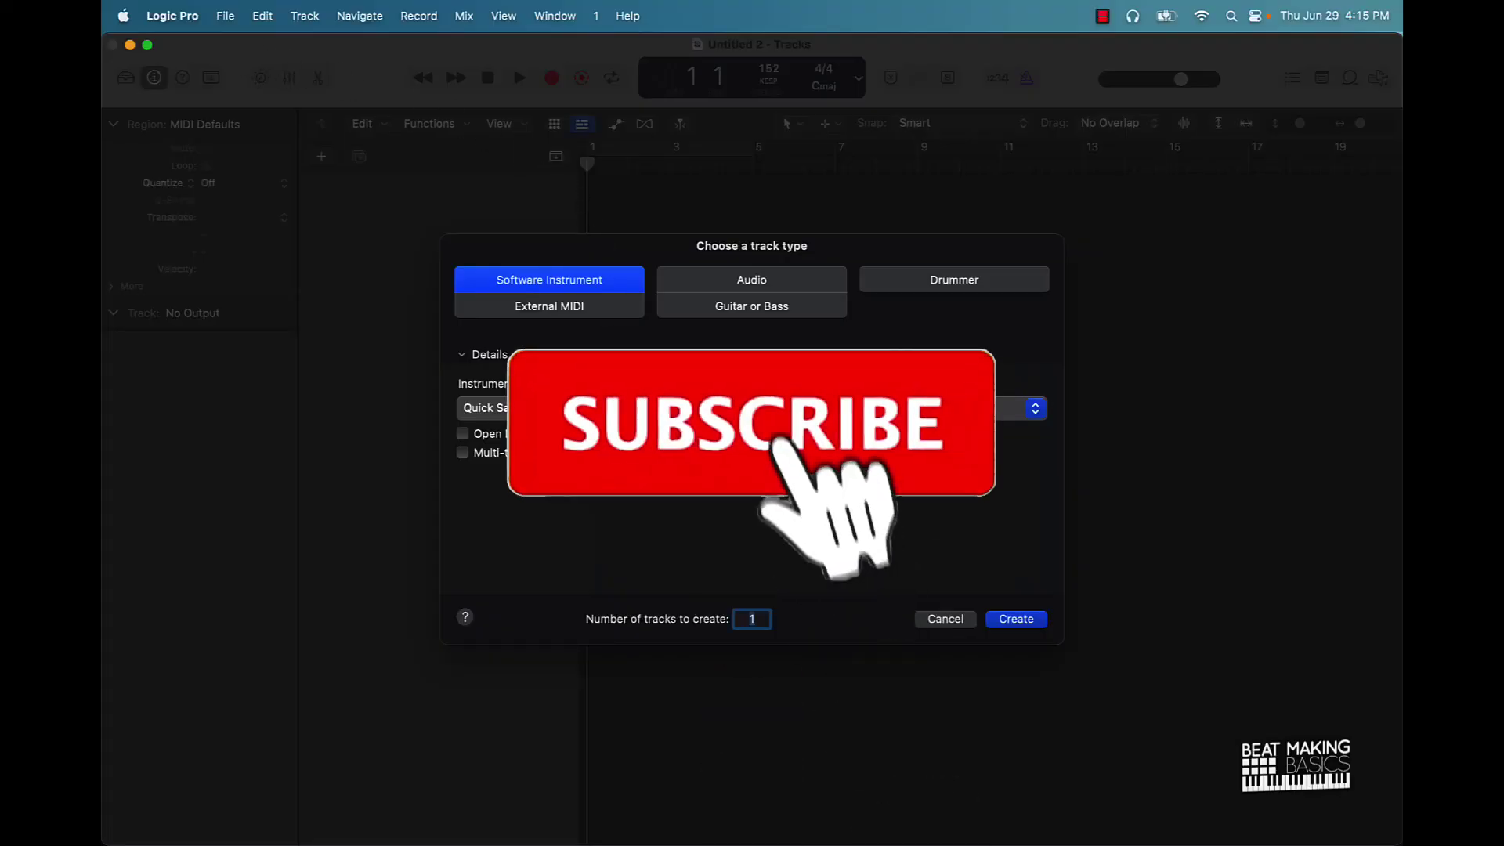
Step: Create a Quick Sampler software instrument track with the *Snare preset and enable cycling over the first four bars
click(1027, 620)
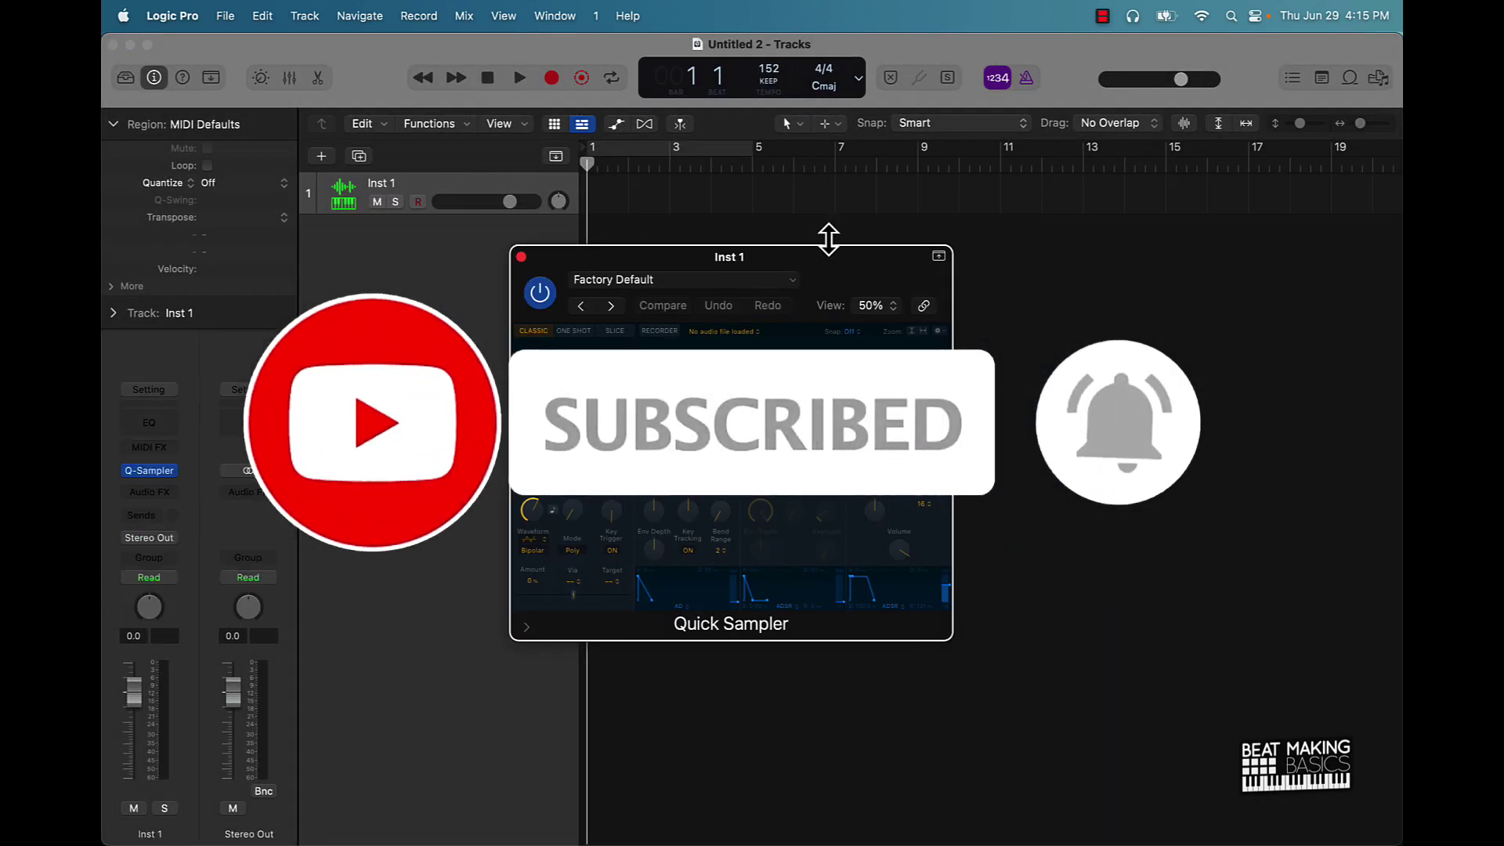
click(675, 279)
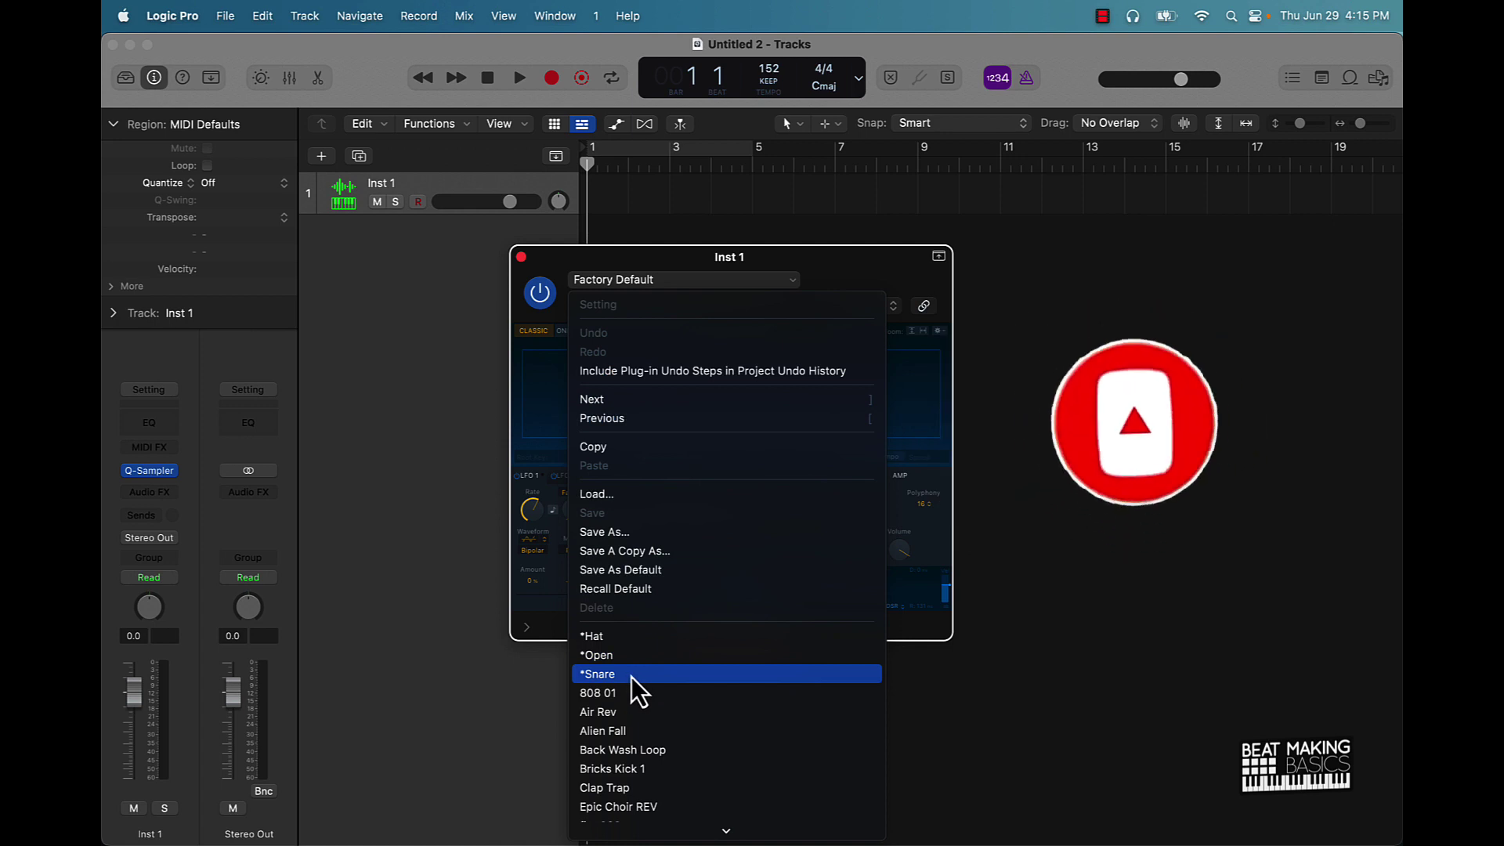
click(636, 675)
click(630, 151)
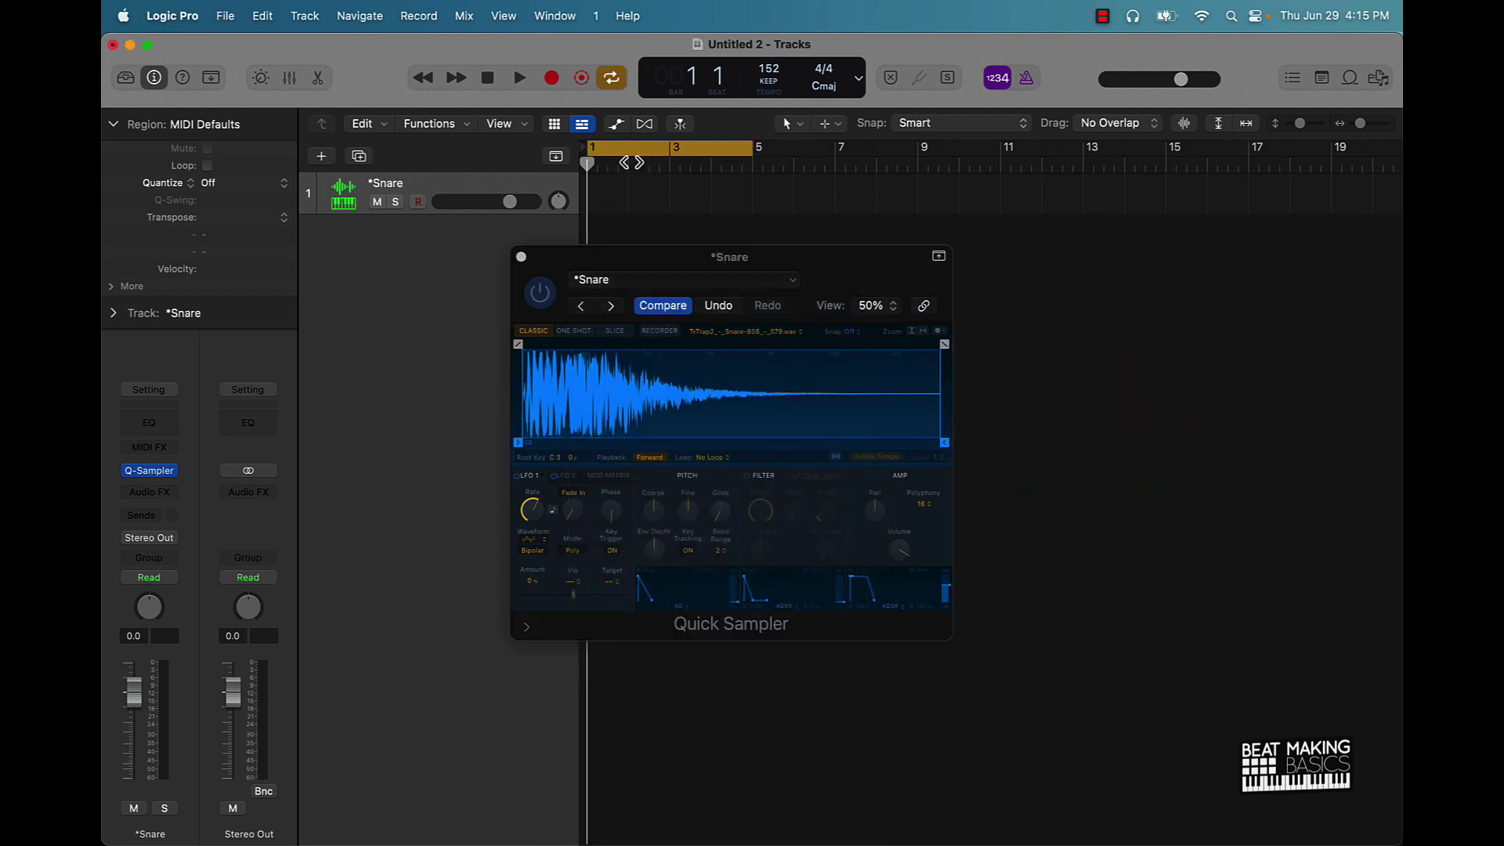
click(521, 257)
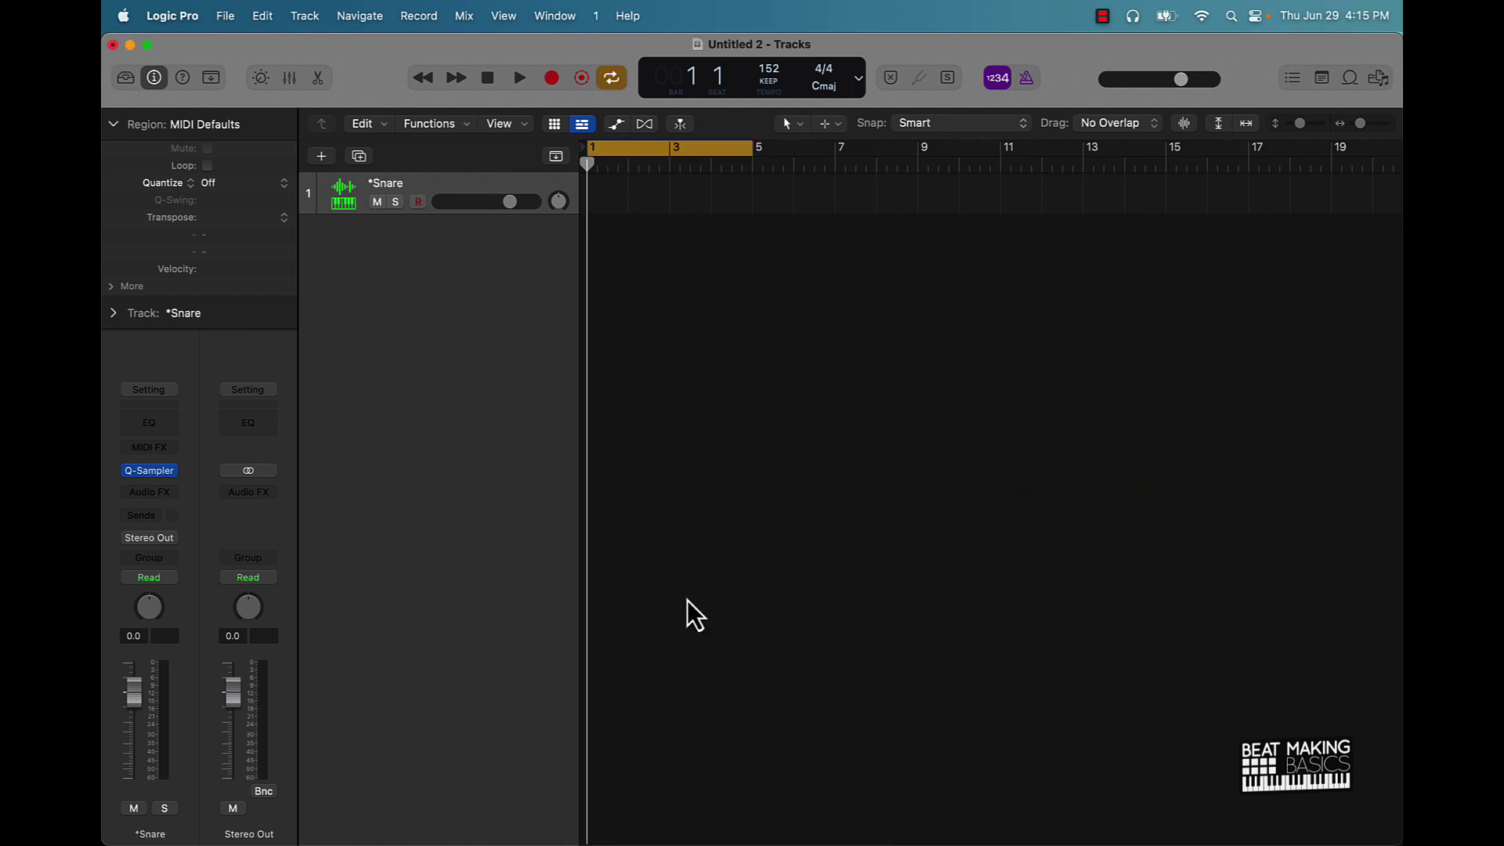
Step: Open the Step Sequencer for the *Snare track, turn on step 9 and play the pattern back
key(e)
click(925, 494)
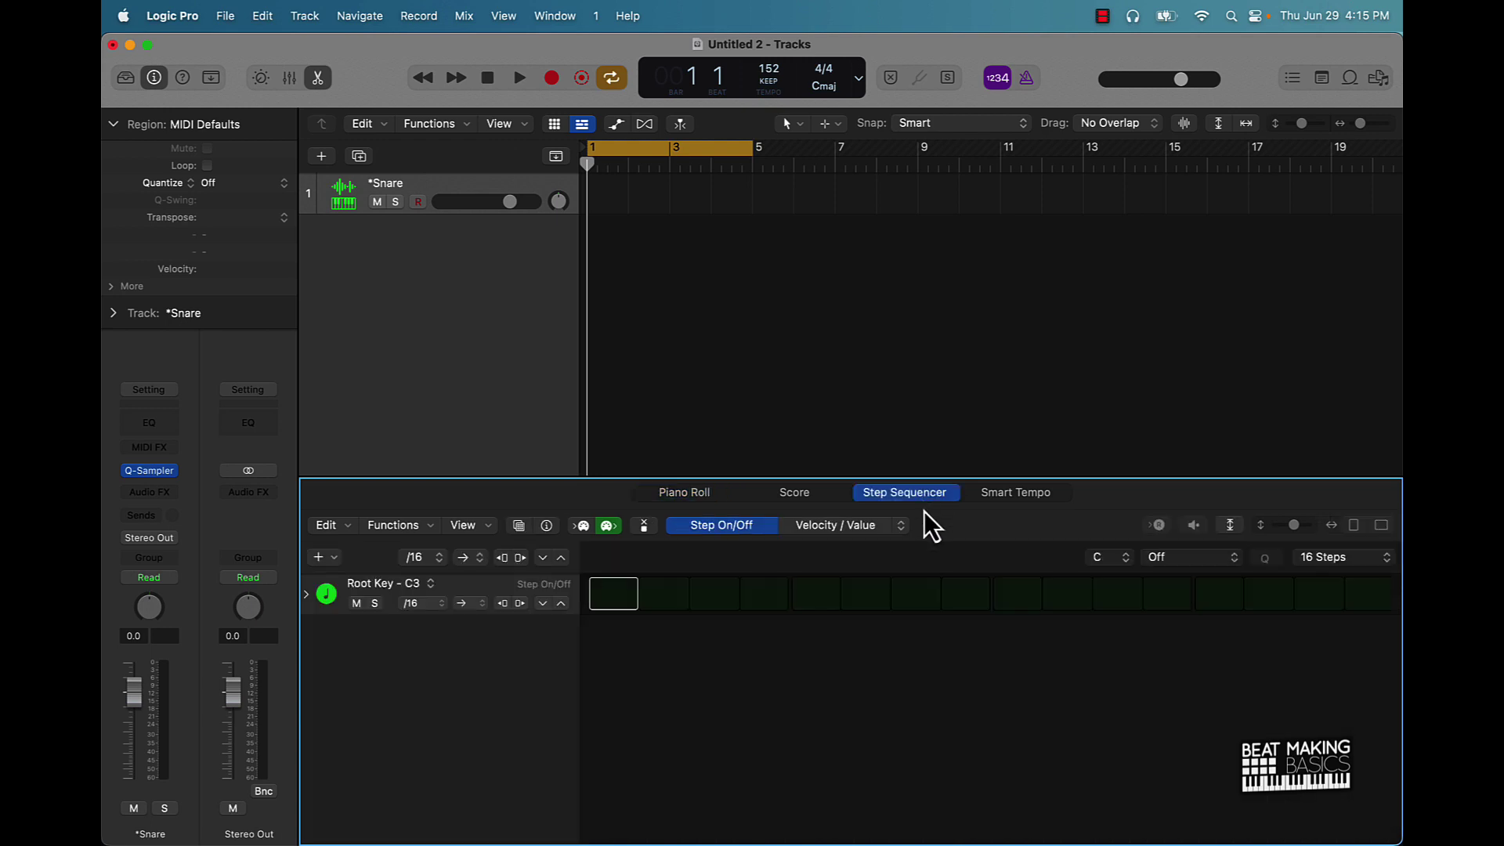
click(999, 593)
key(space)
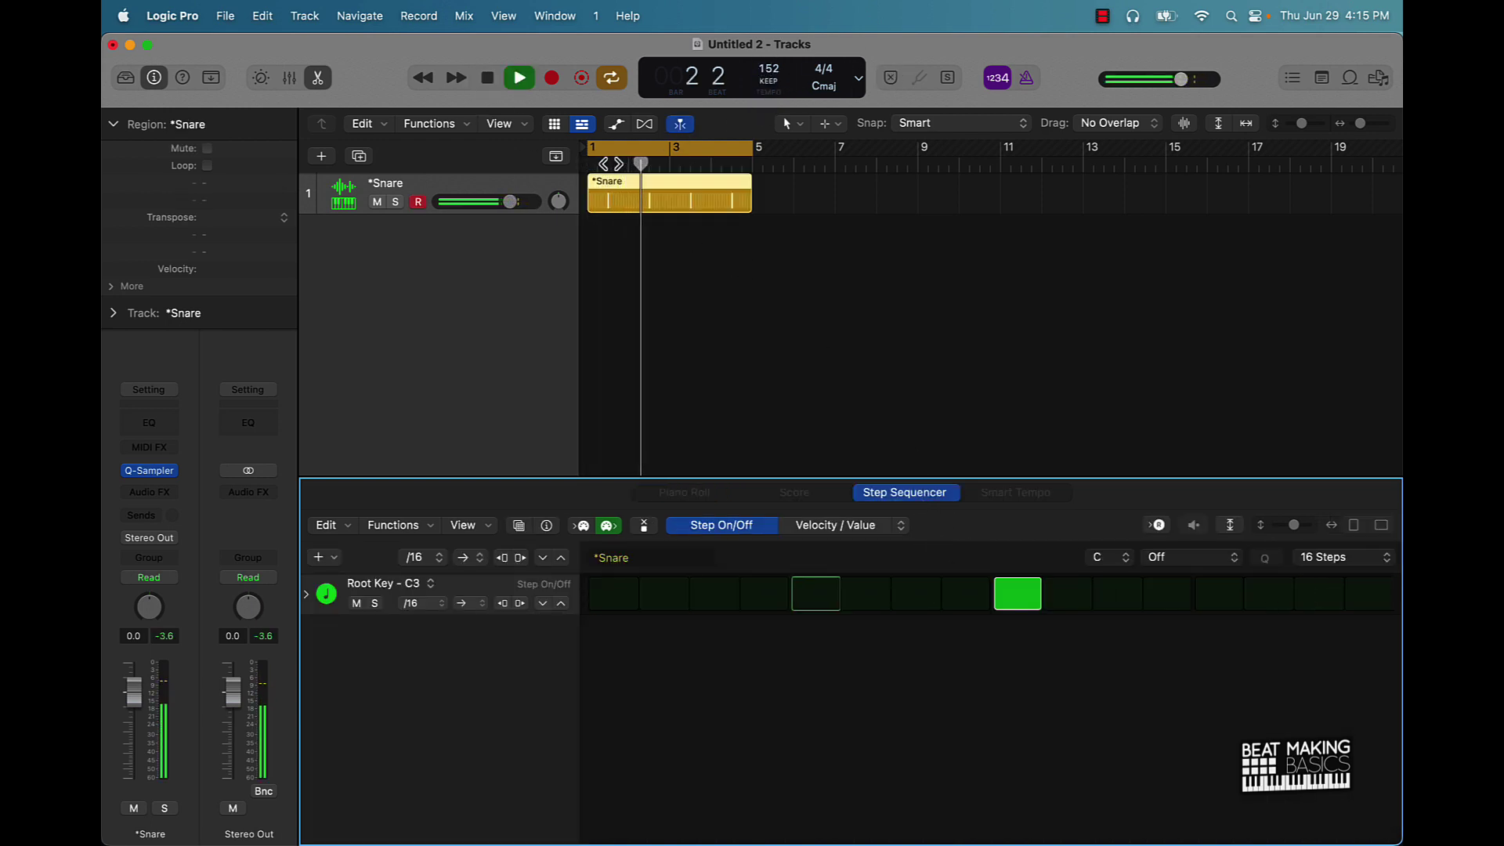
key(space)
Step: Add a second Quick Sampler software instrument track and load the *Hat preset
click(323, 157)
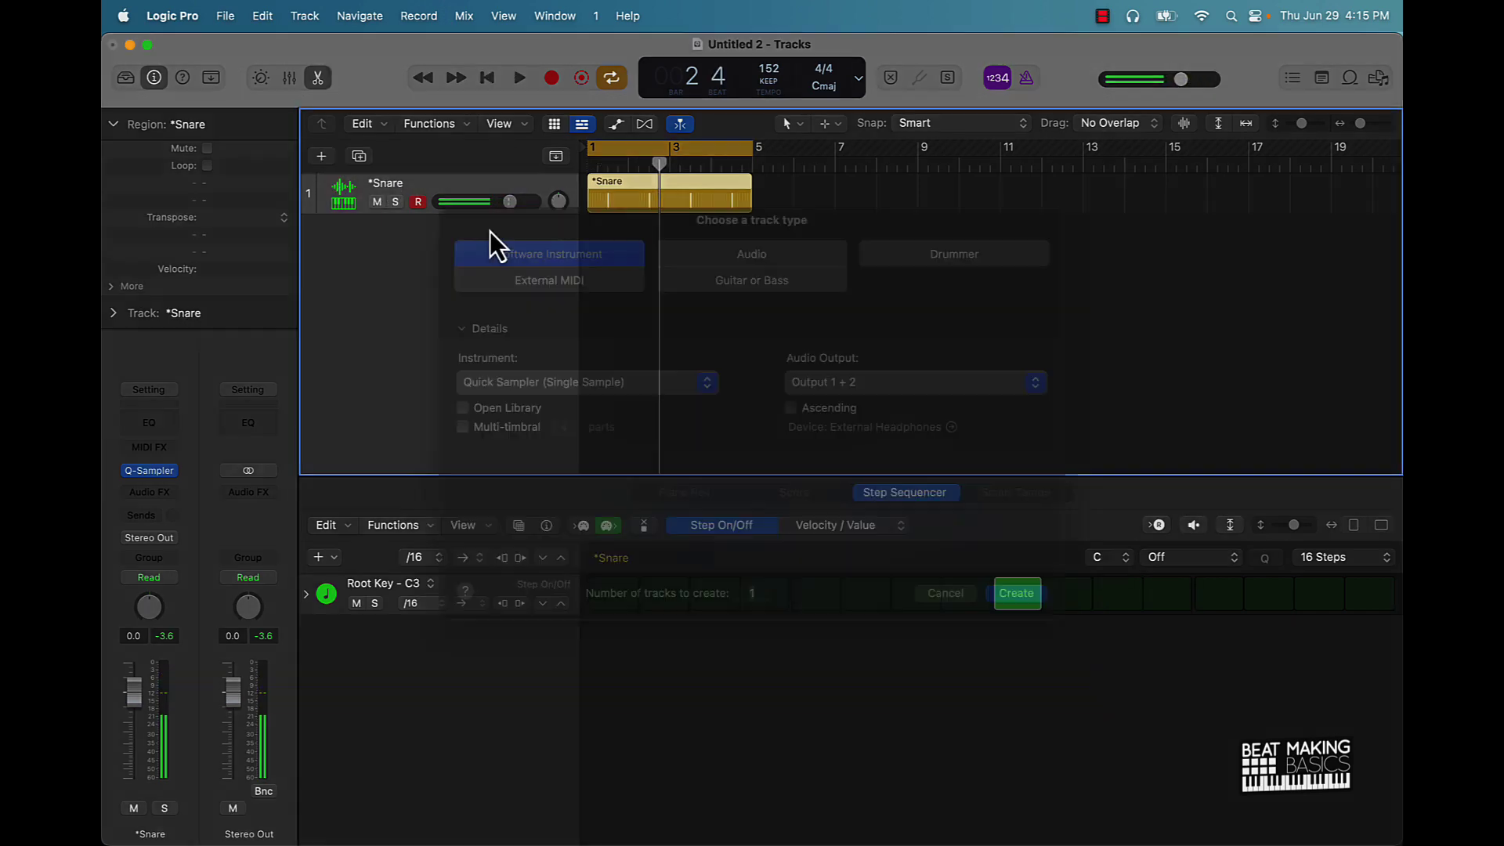
click(1016, 619)
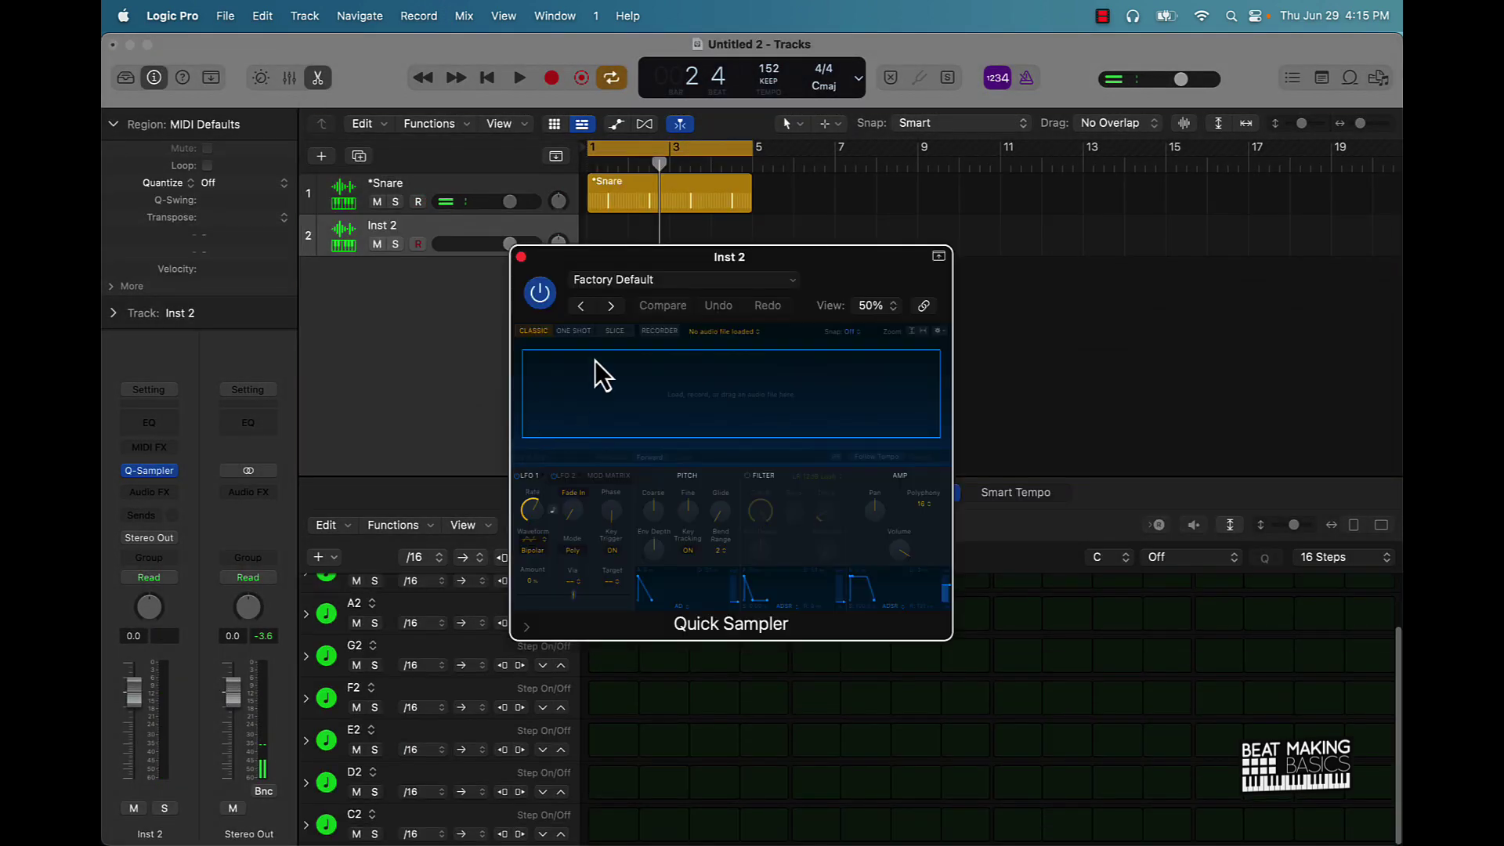
click(642, 280)
click(656, 641)
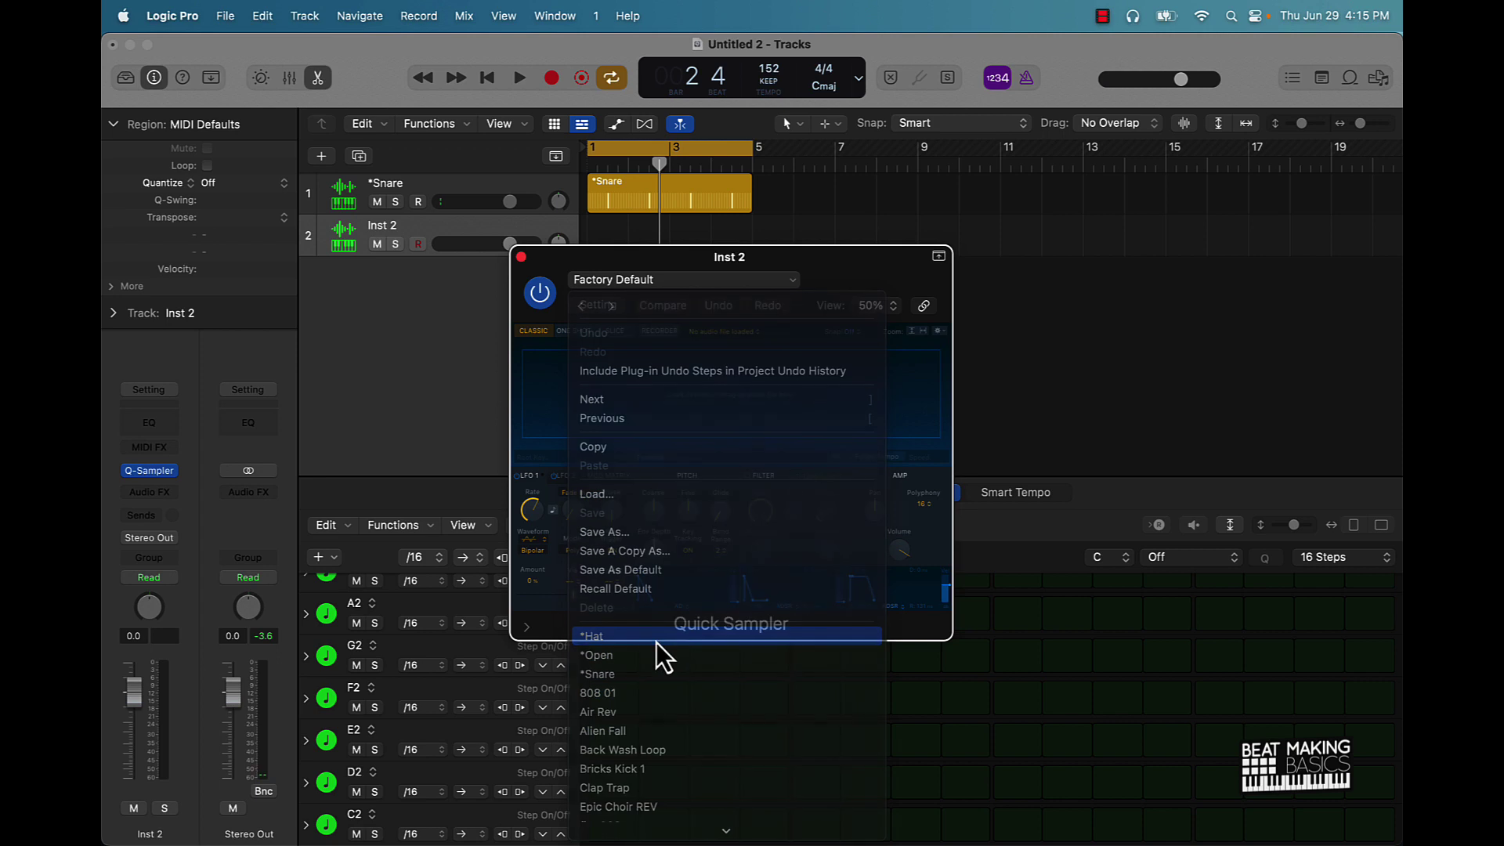
click(521, 257)
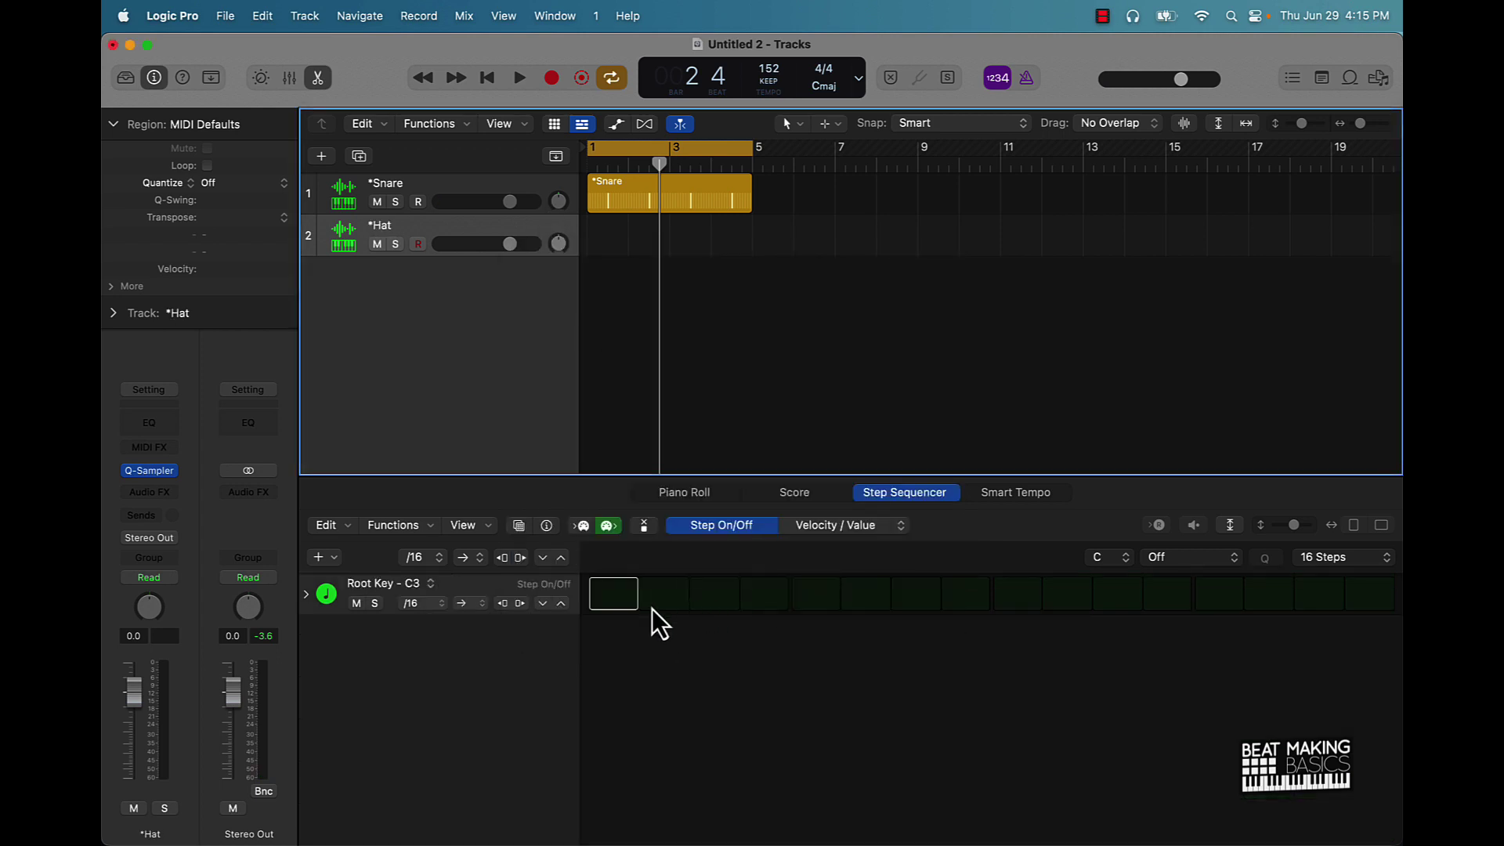
Step: Turn on every other step from 1 to 15 for the hat and move its region to start at bar 1
click(614, 594)
click(714, 594)
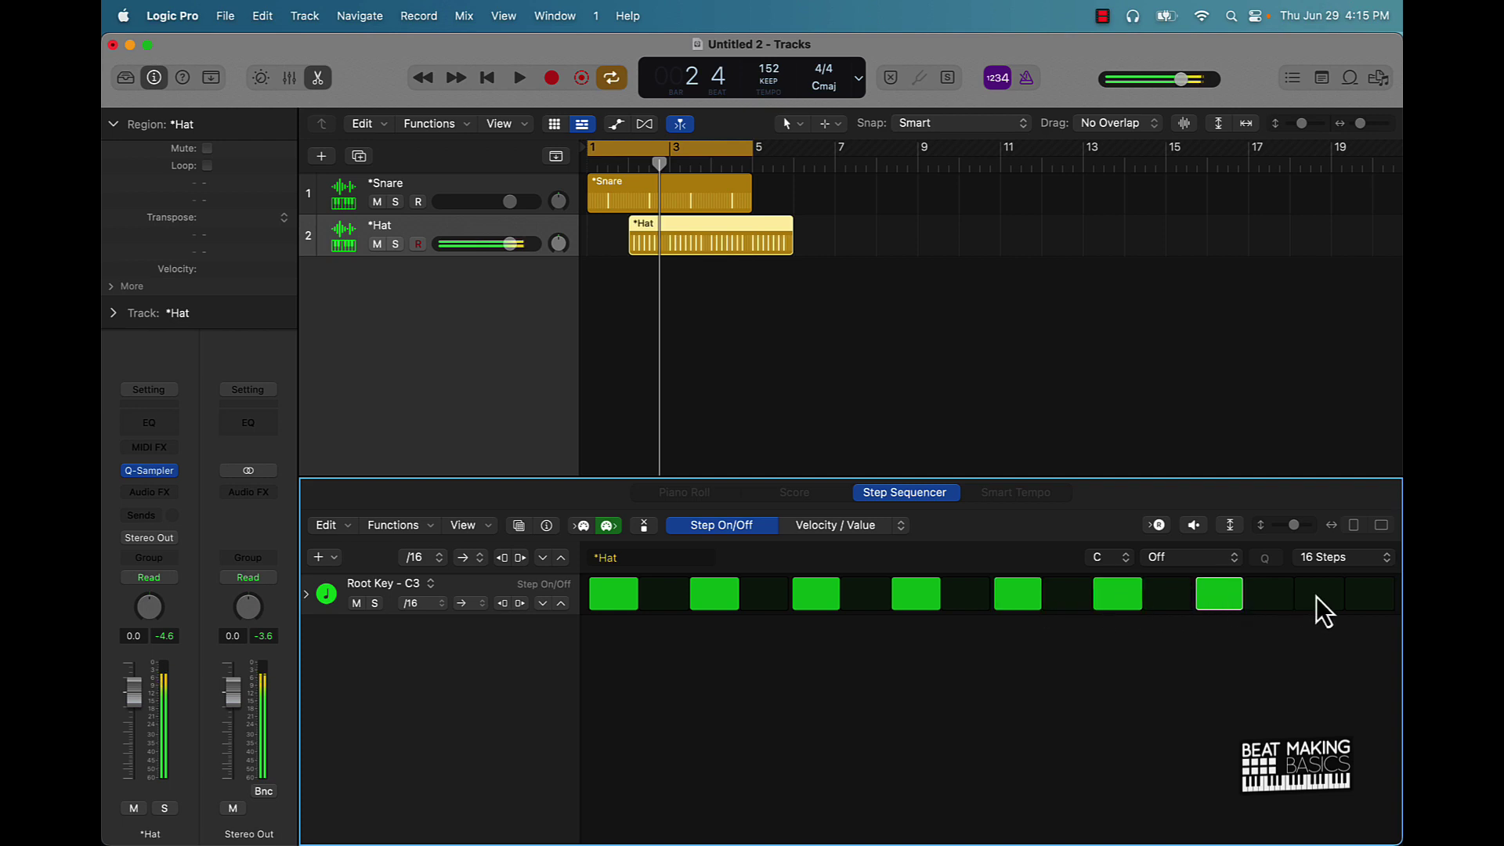
key(space)
drag(741, 242, 646, 289)
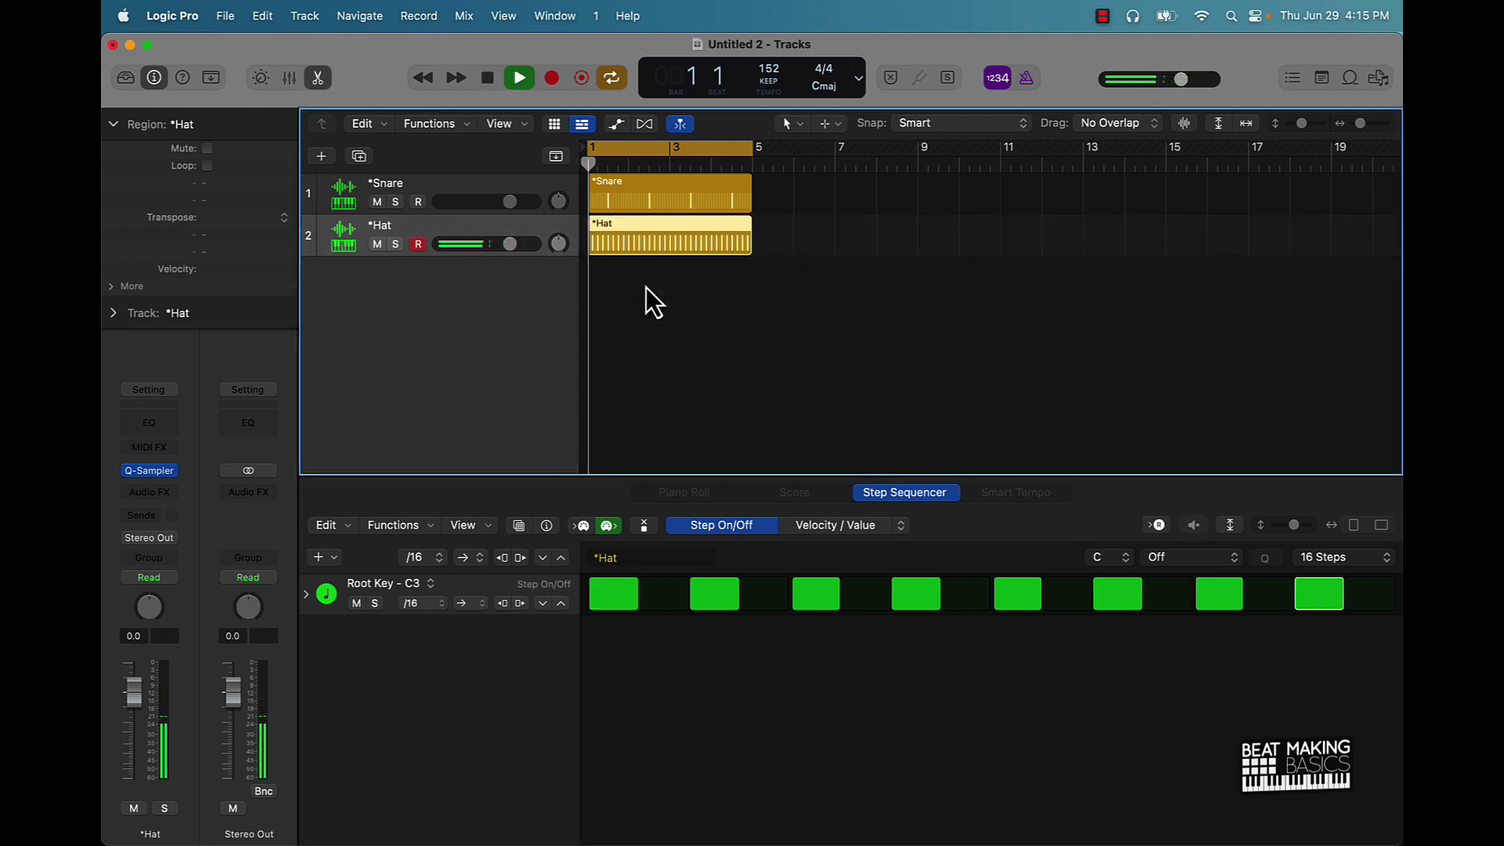
key(space)
Step: Set the *Hat pattern length to 64 steps and play it
click(1323, 560)
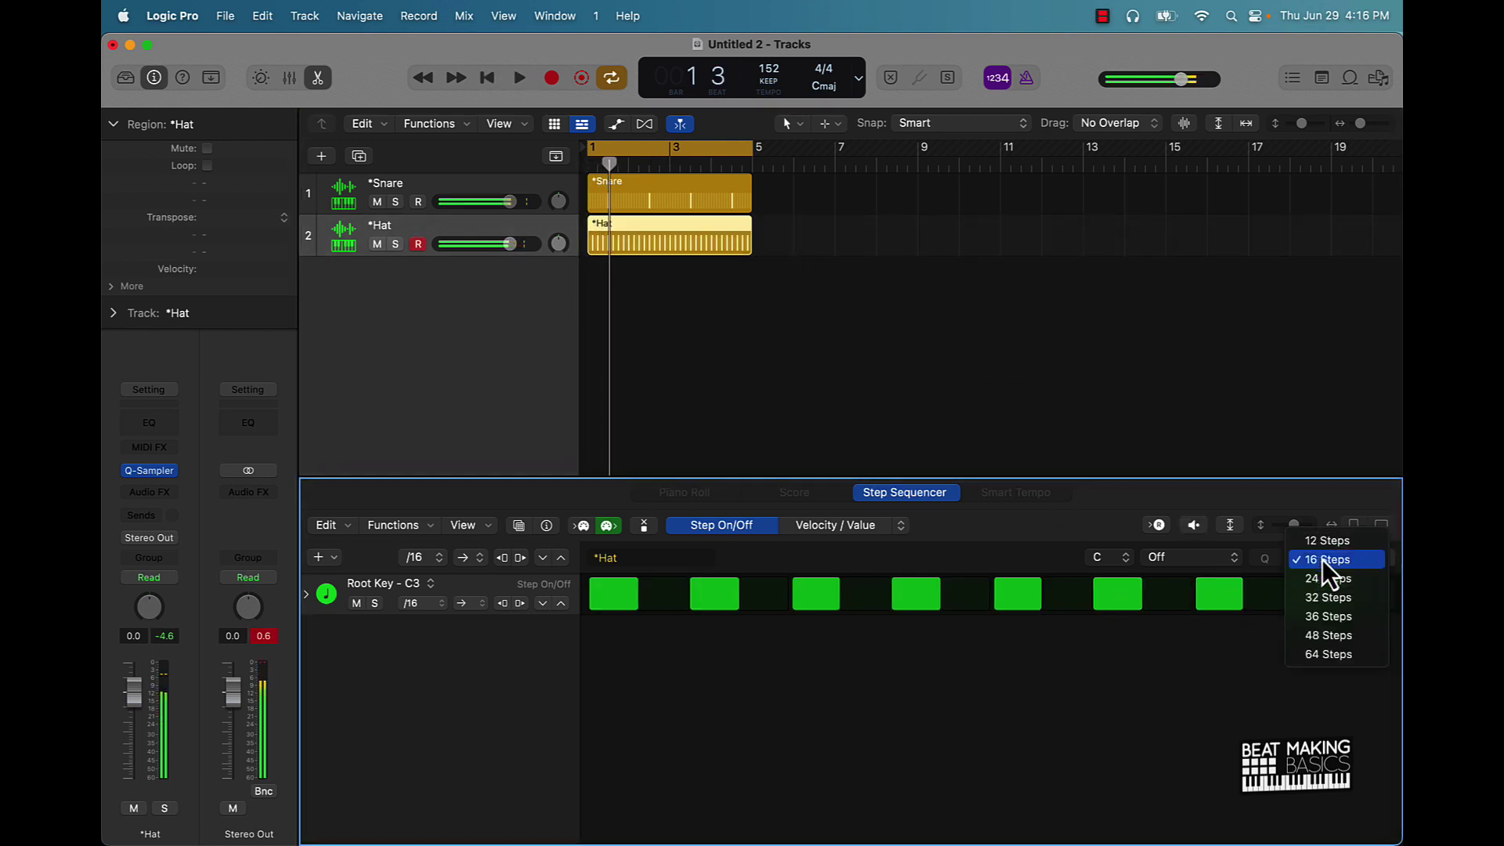
click(1322, 653)
key(space)
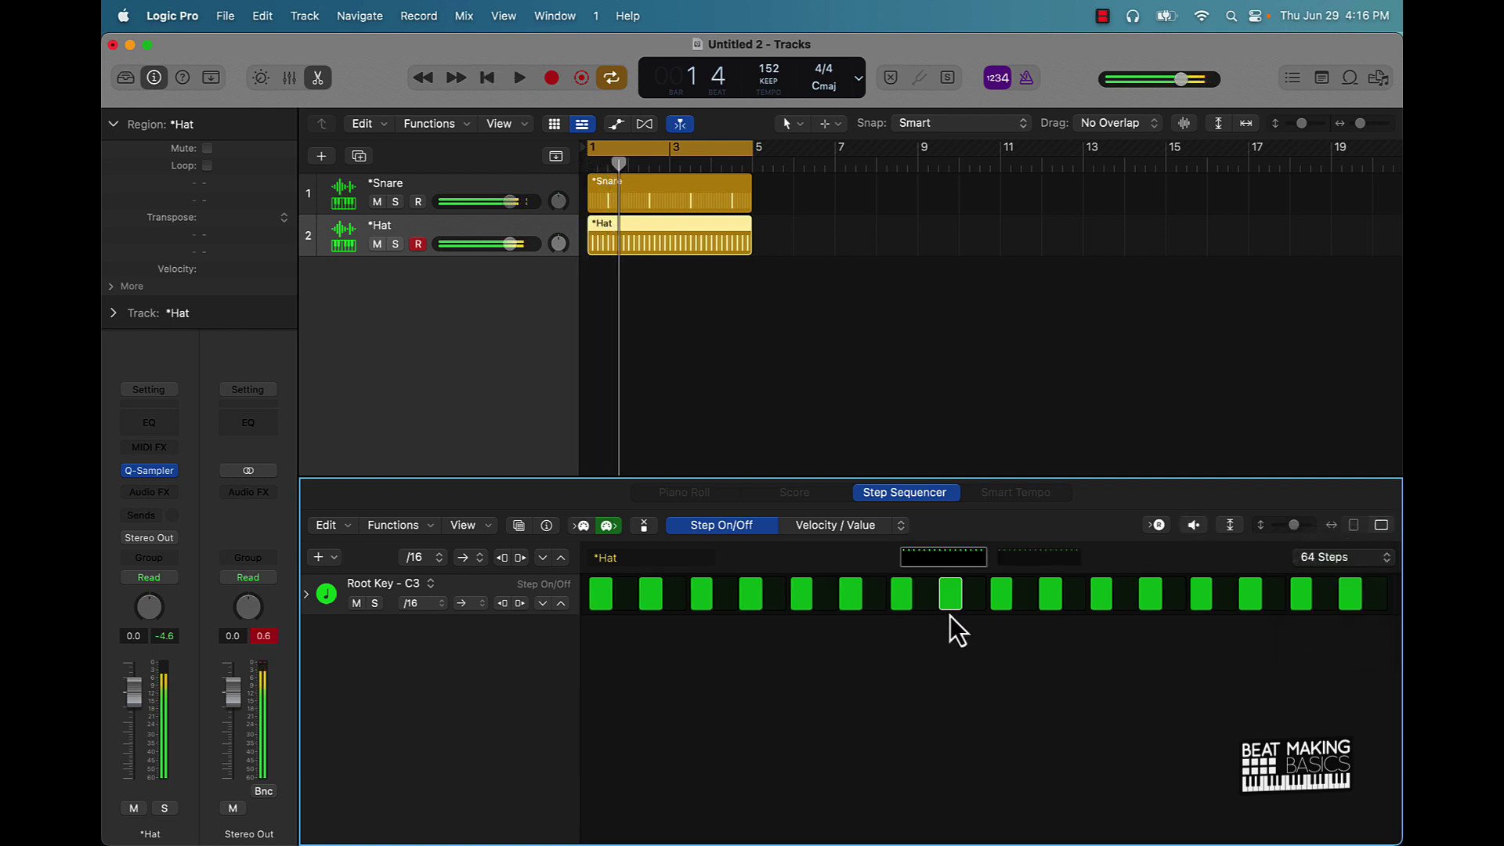
Step: Add extra hat hits on step 12 and step 56 of the *Hat pattern while auditioning the loop
click(872, 597)
key(space)
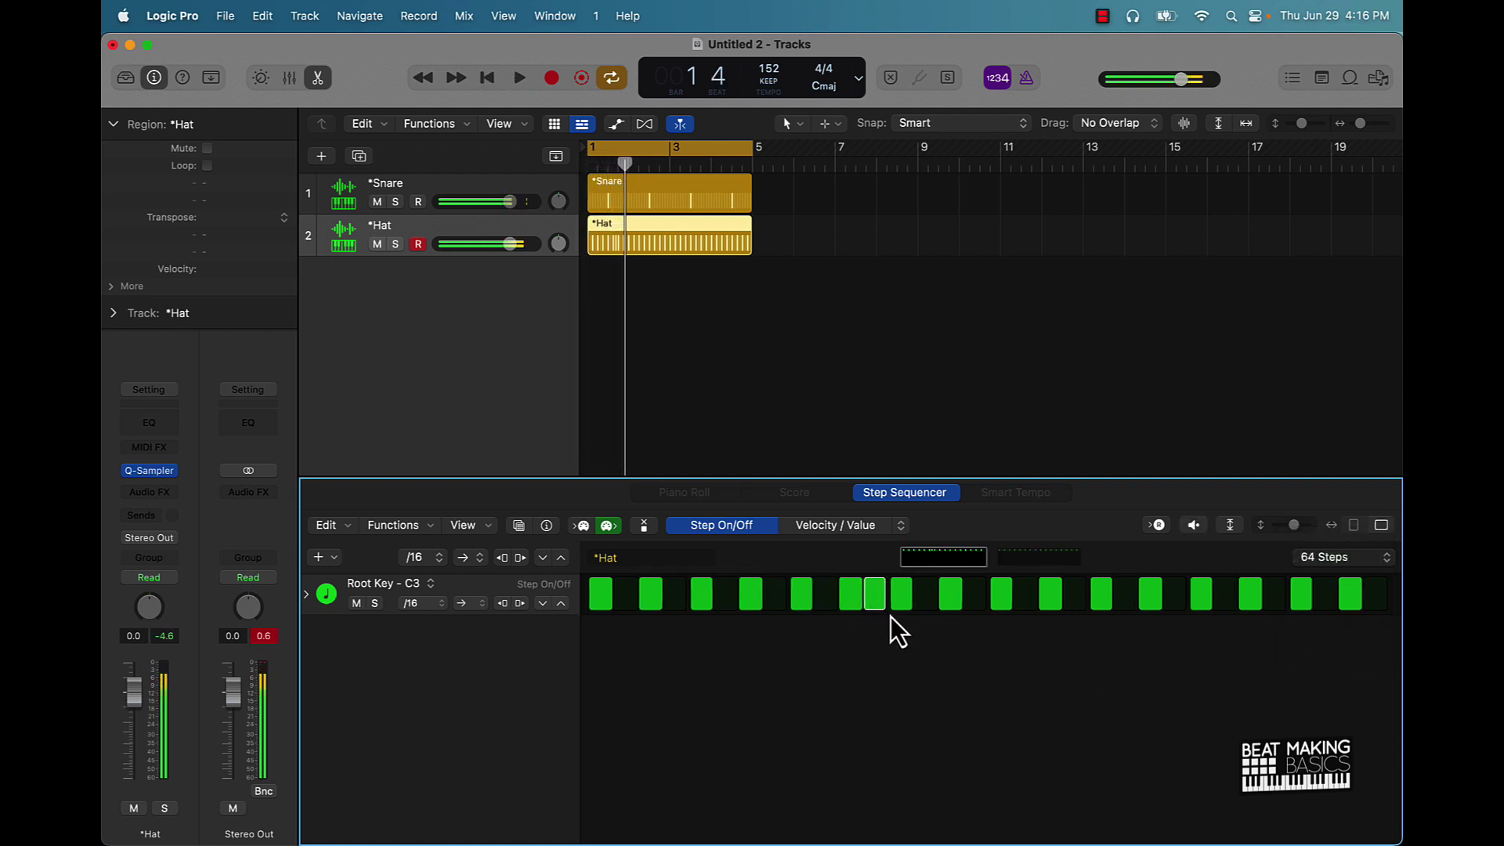
click(876, 604)
key(space)
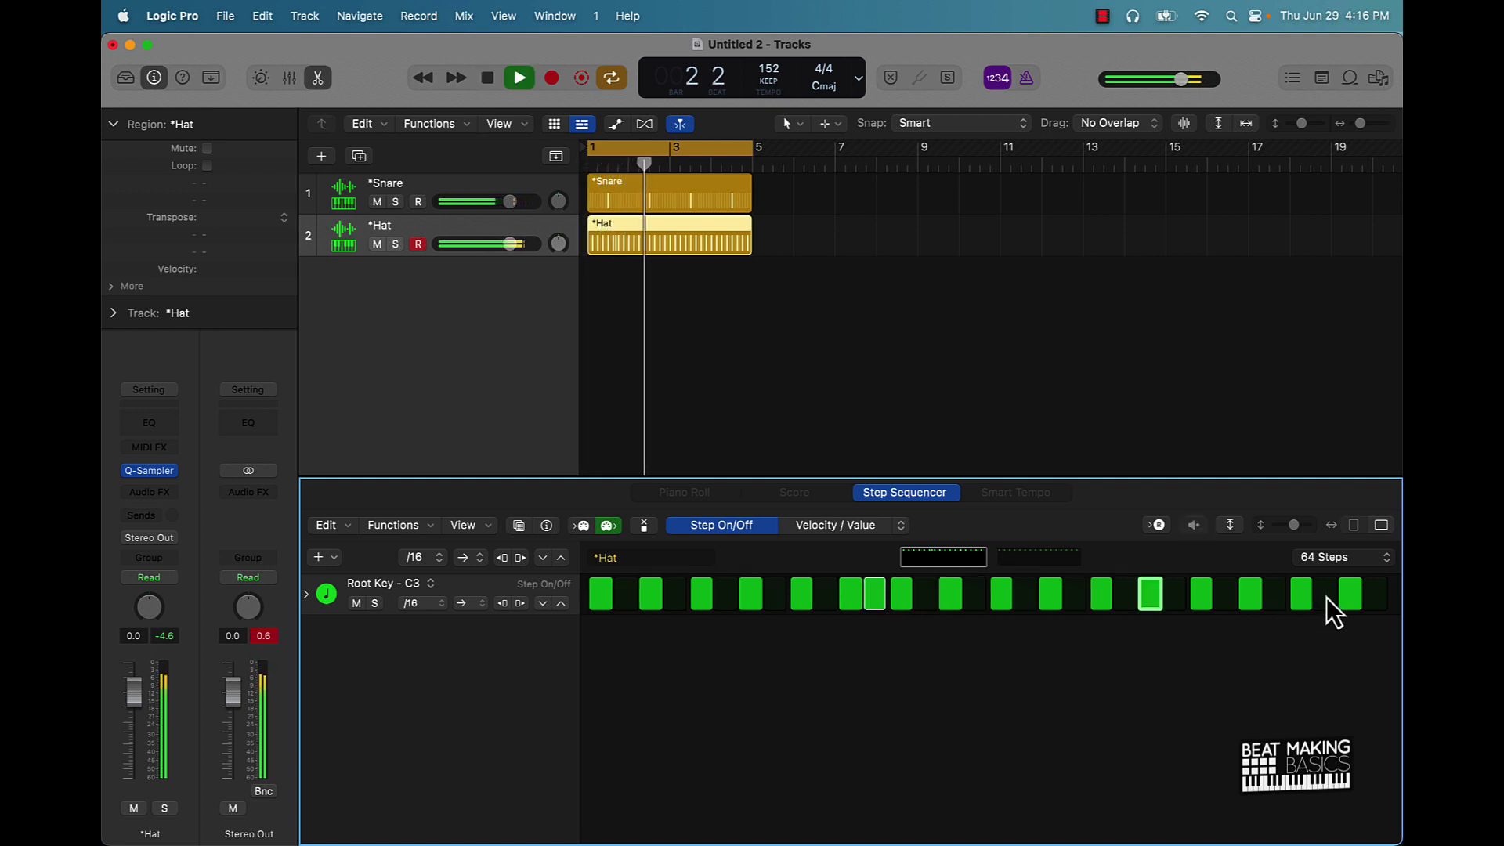
click(1177, 598)
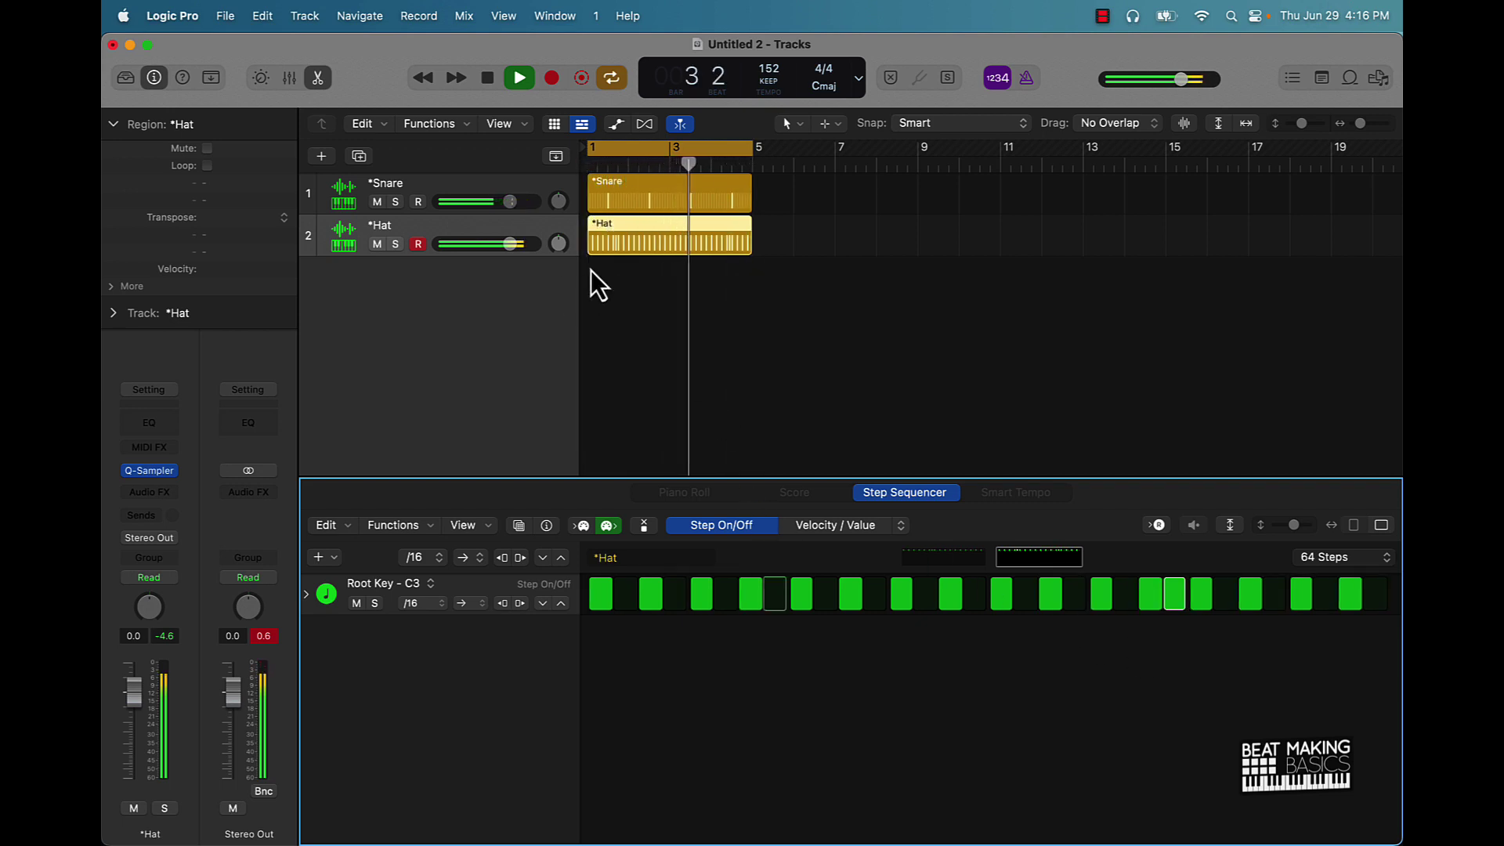
scroll(591, 270, right, 1)
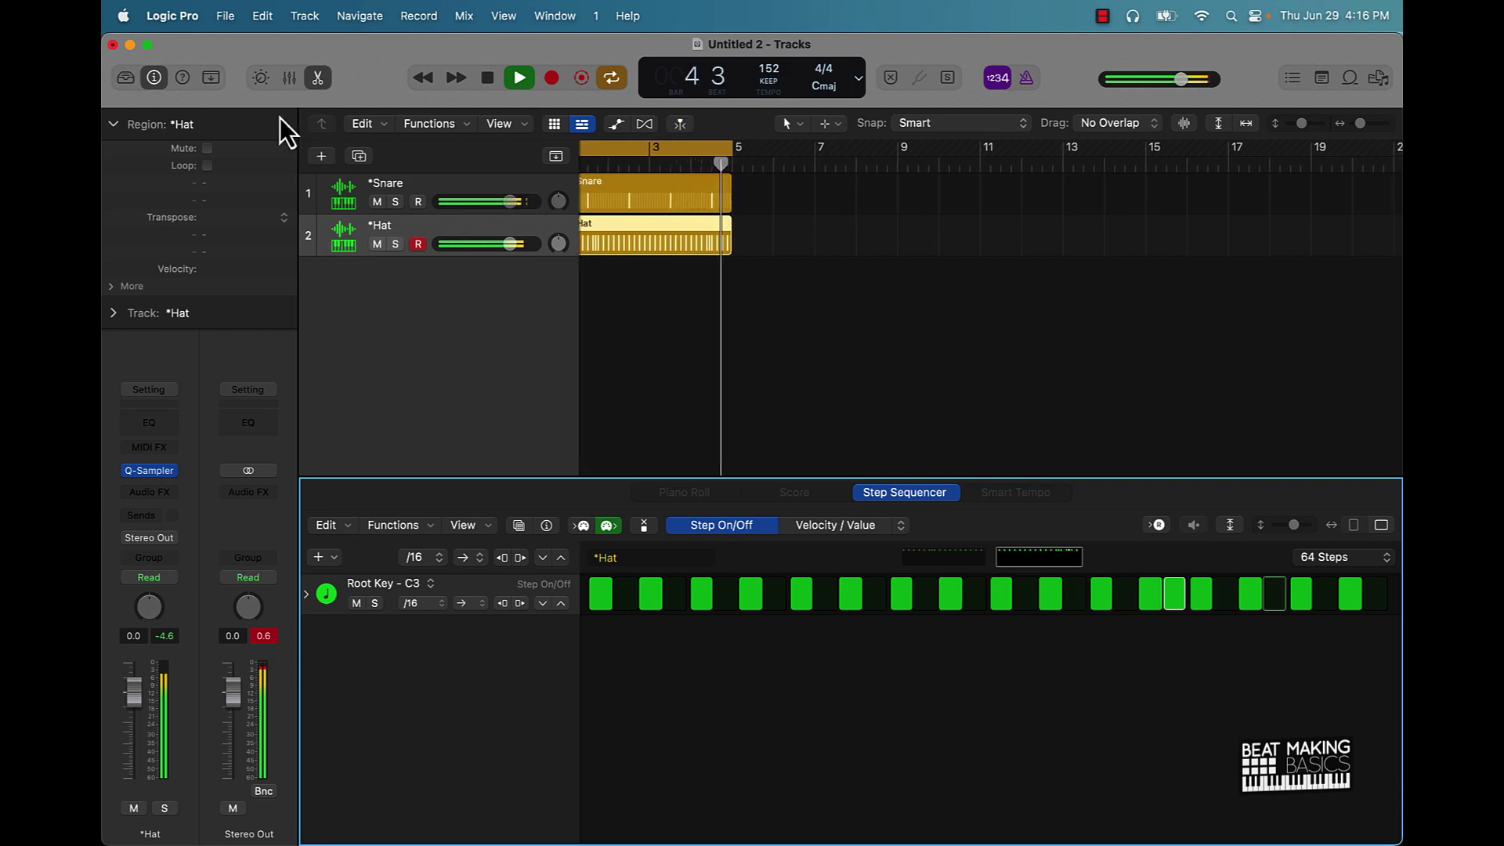
Step: Add a third Quick Sampler software instrument track and load the *Open preset
click(321, 155)
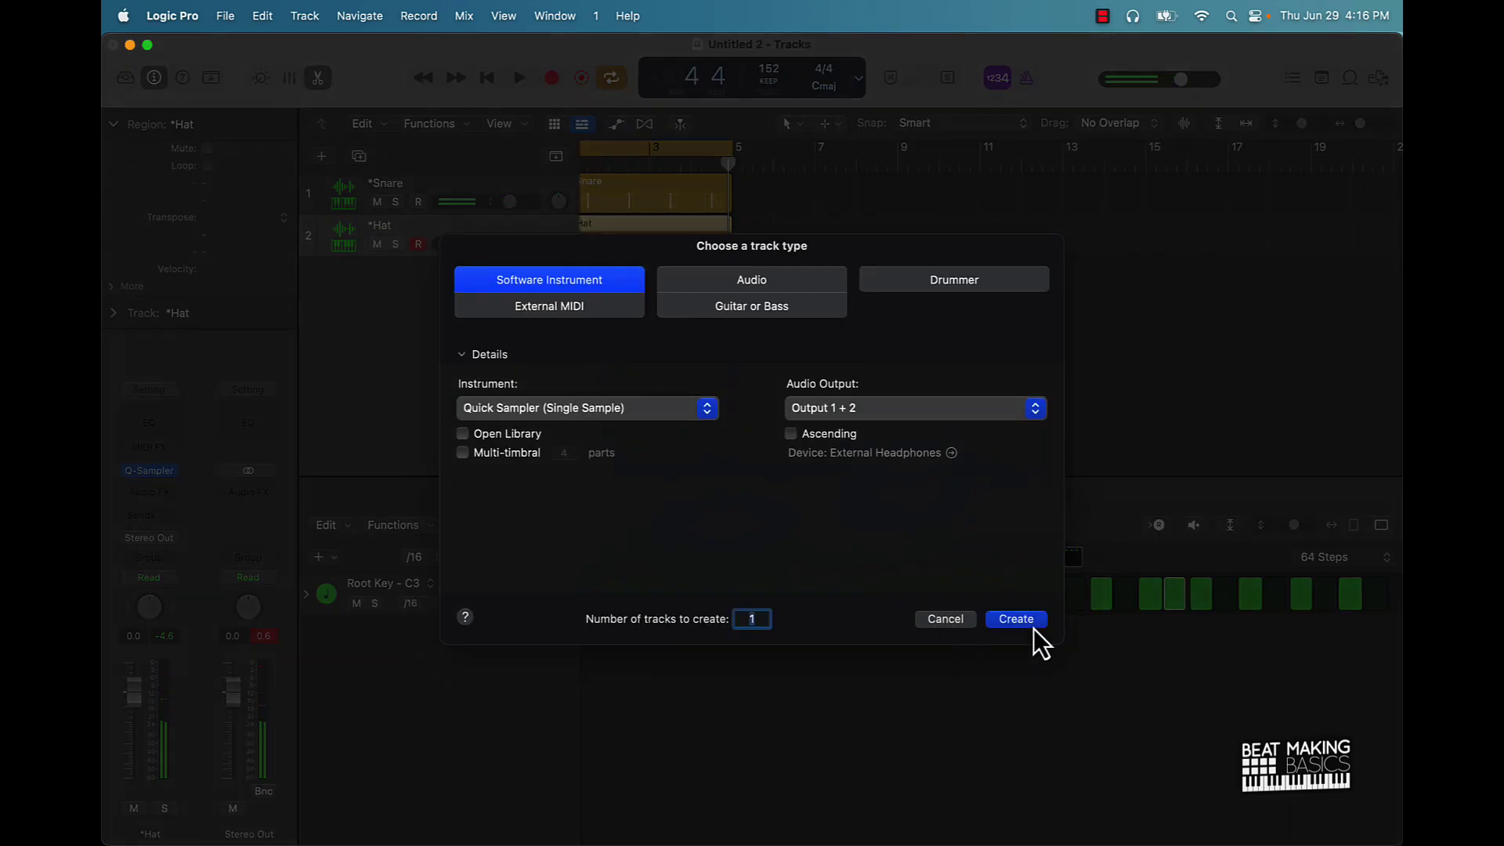
click(1016, 619)
click(648, 279)
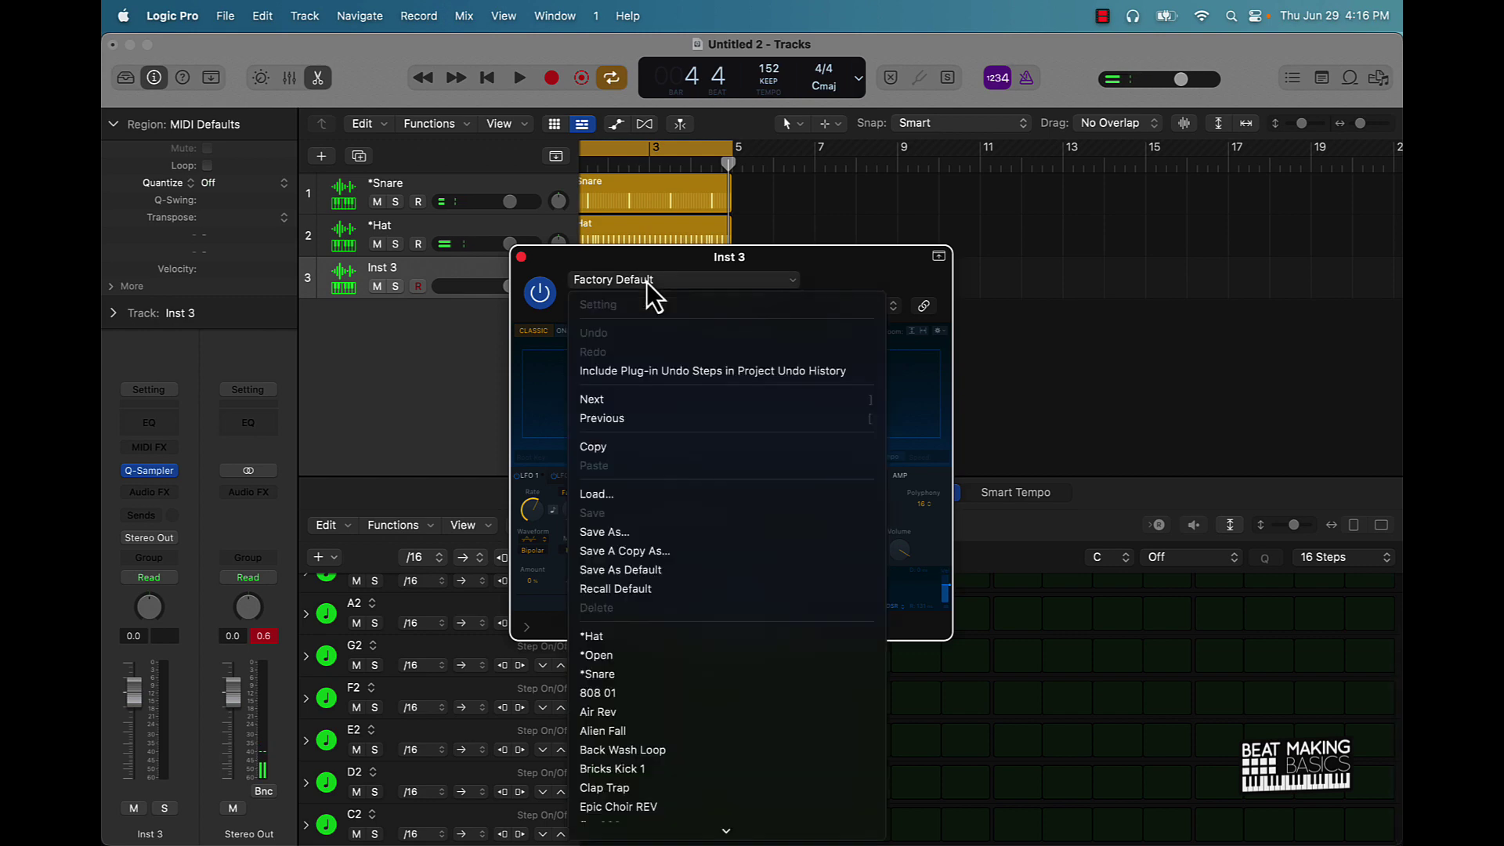
click(619, 655)
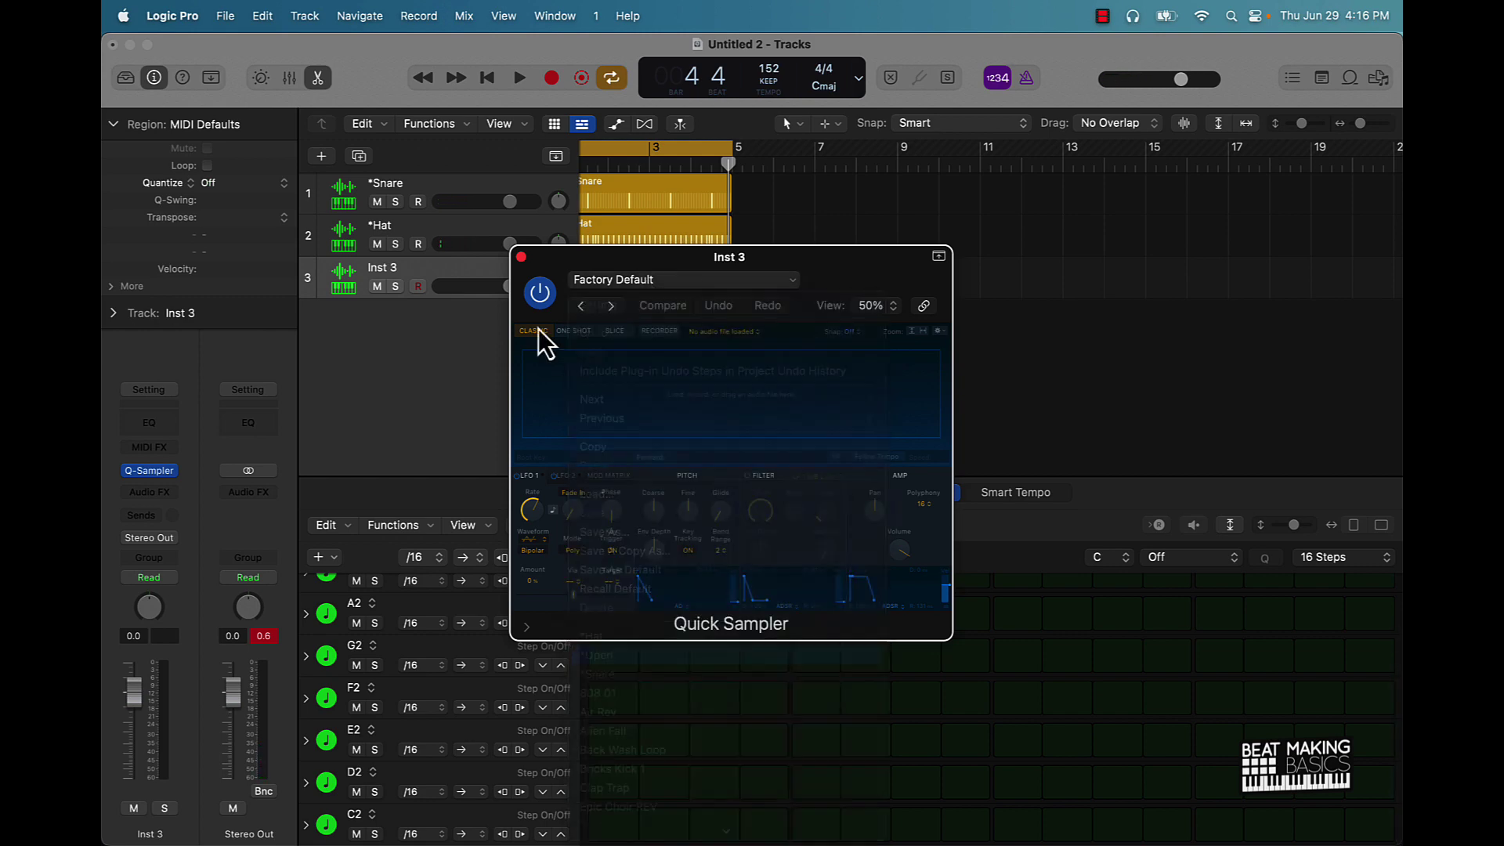
click(522, 258)
Step: Turn on step 5 of the *Open hat pattern while the loop plays
key(space)
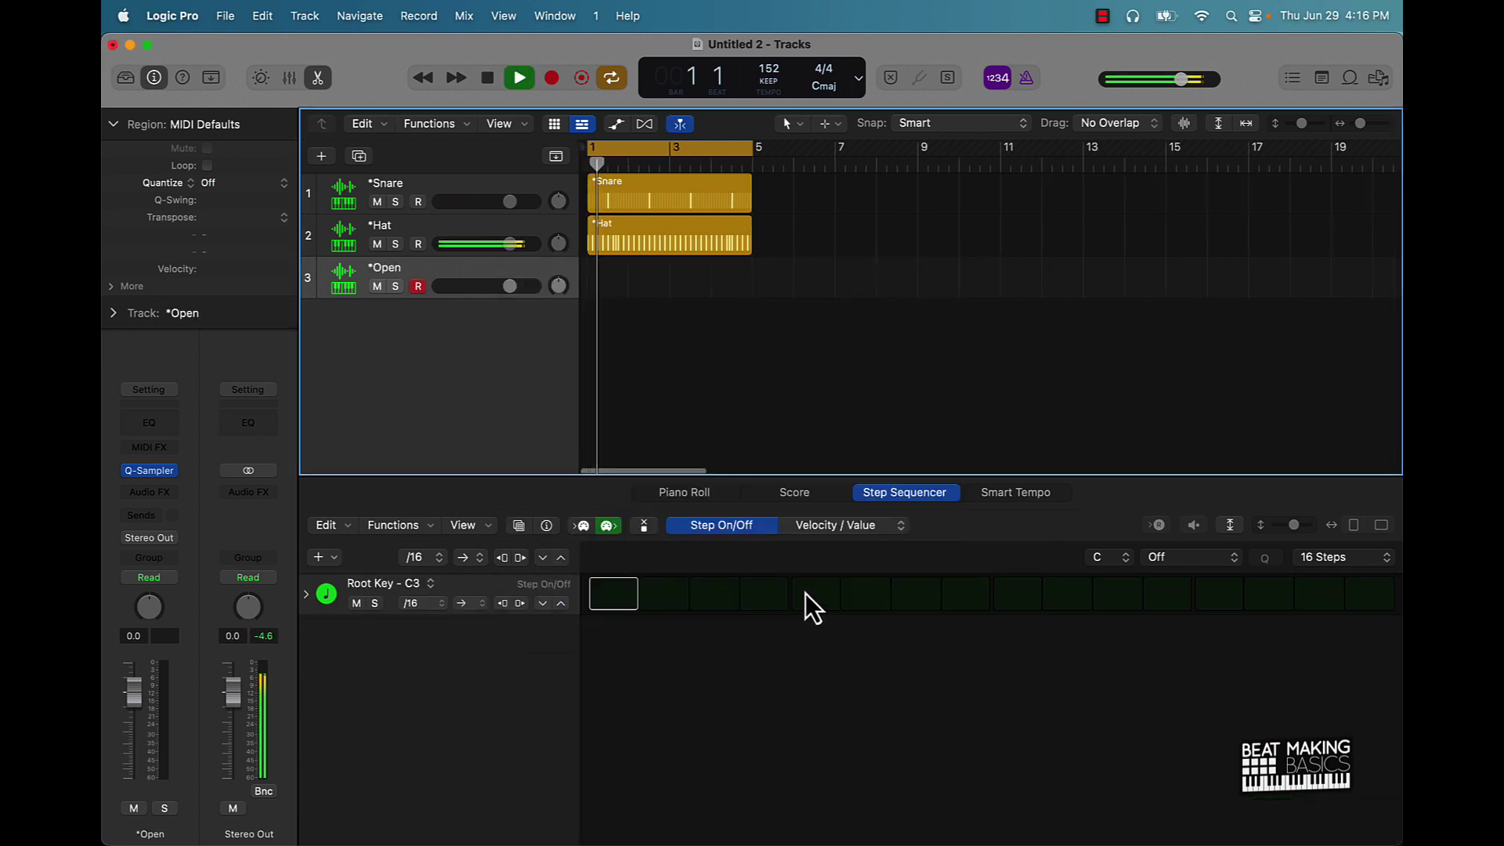
click(817, 599)
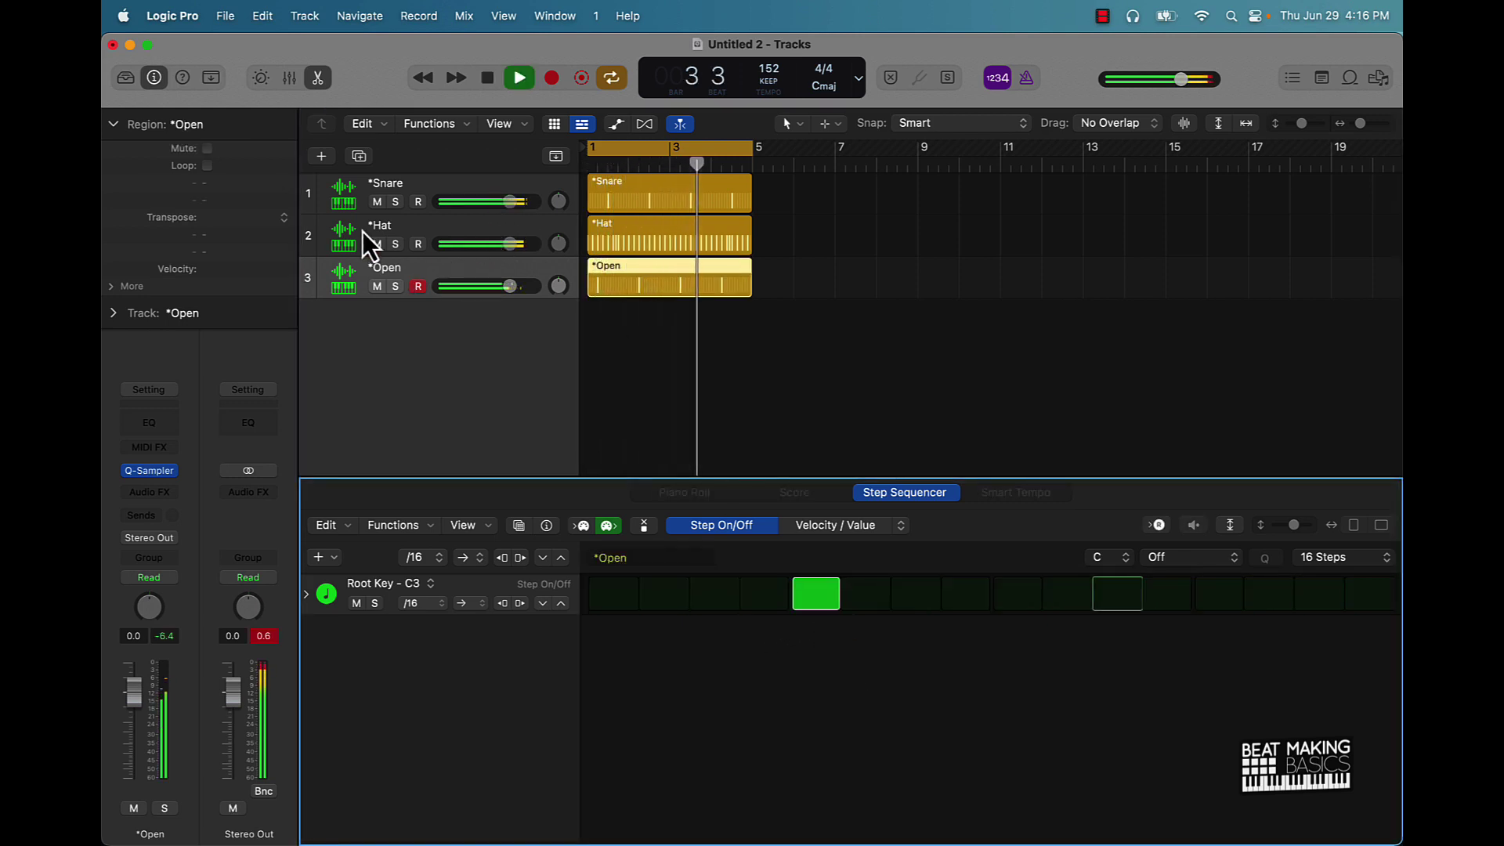
key(space)
Step: Add a fourth Quick Sampler software instrument track and load the Clap Trap preset
click(324, 159)
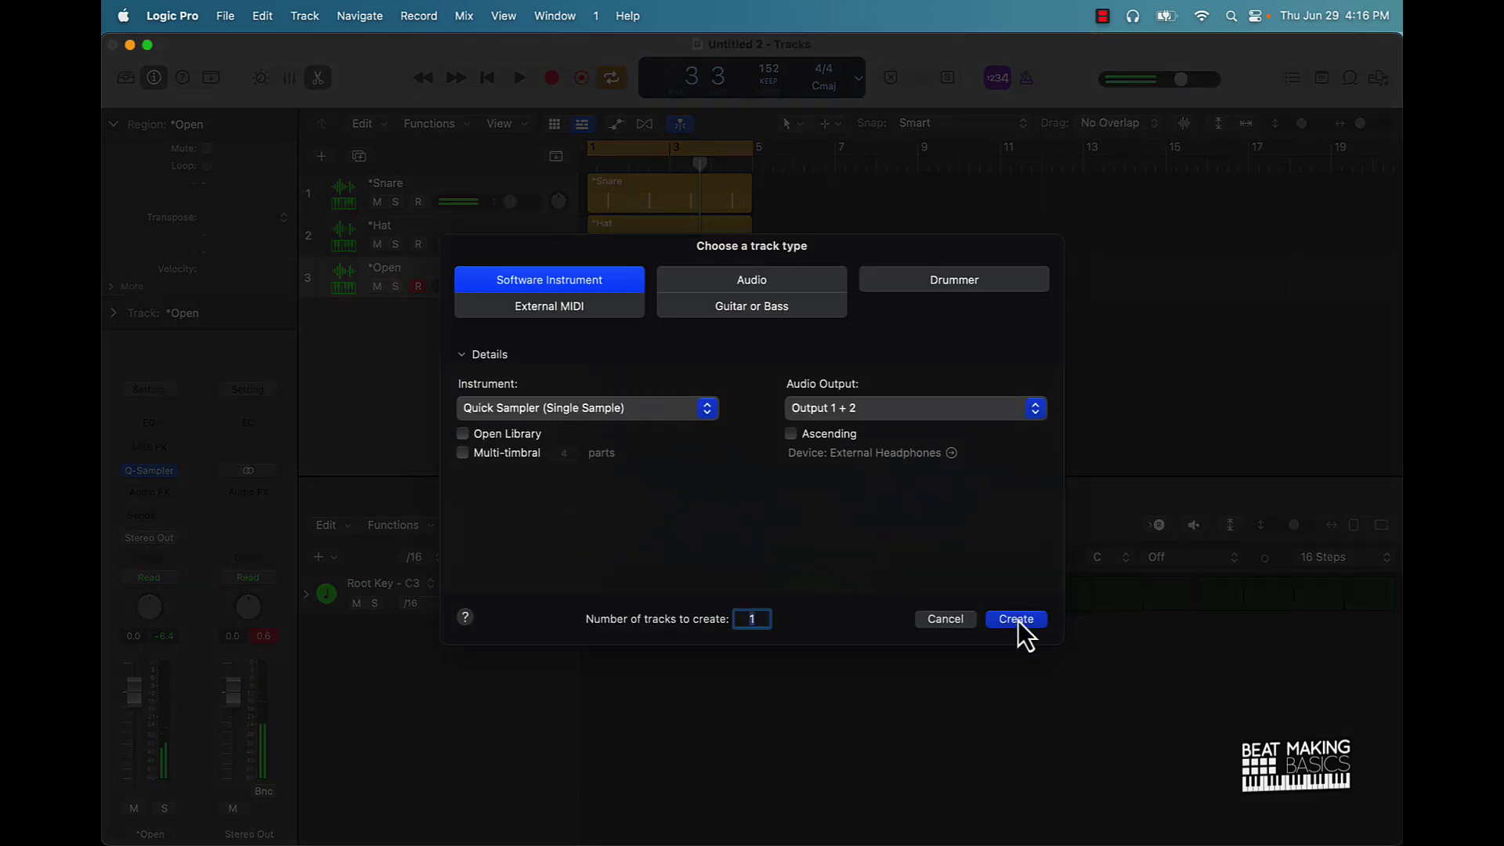
click(1017, 620)
click(618, 279)
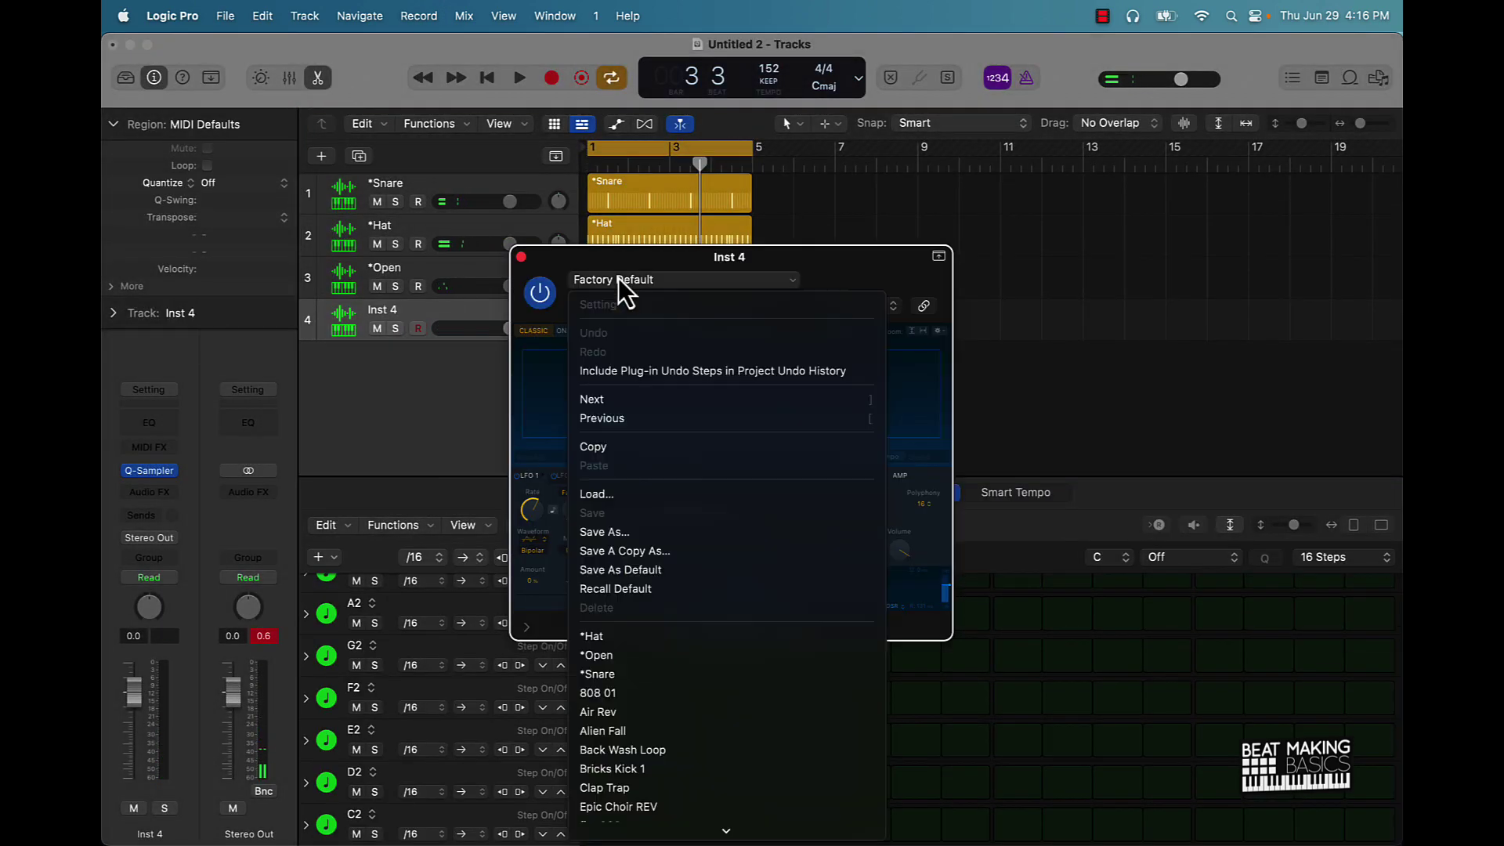
scroll(654, 603, down, 5)
click(641, 542)
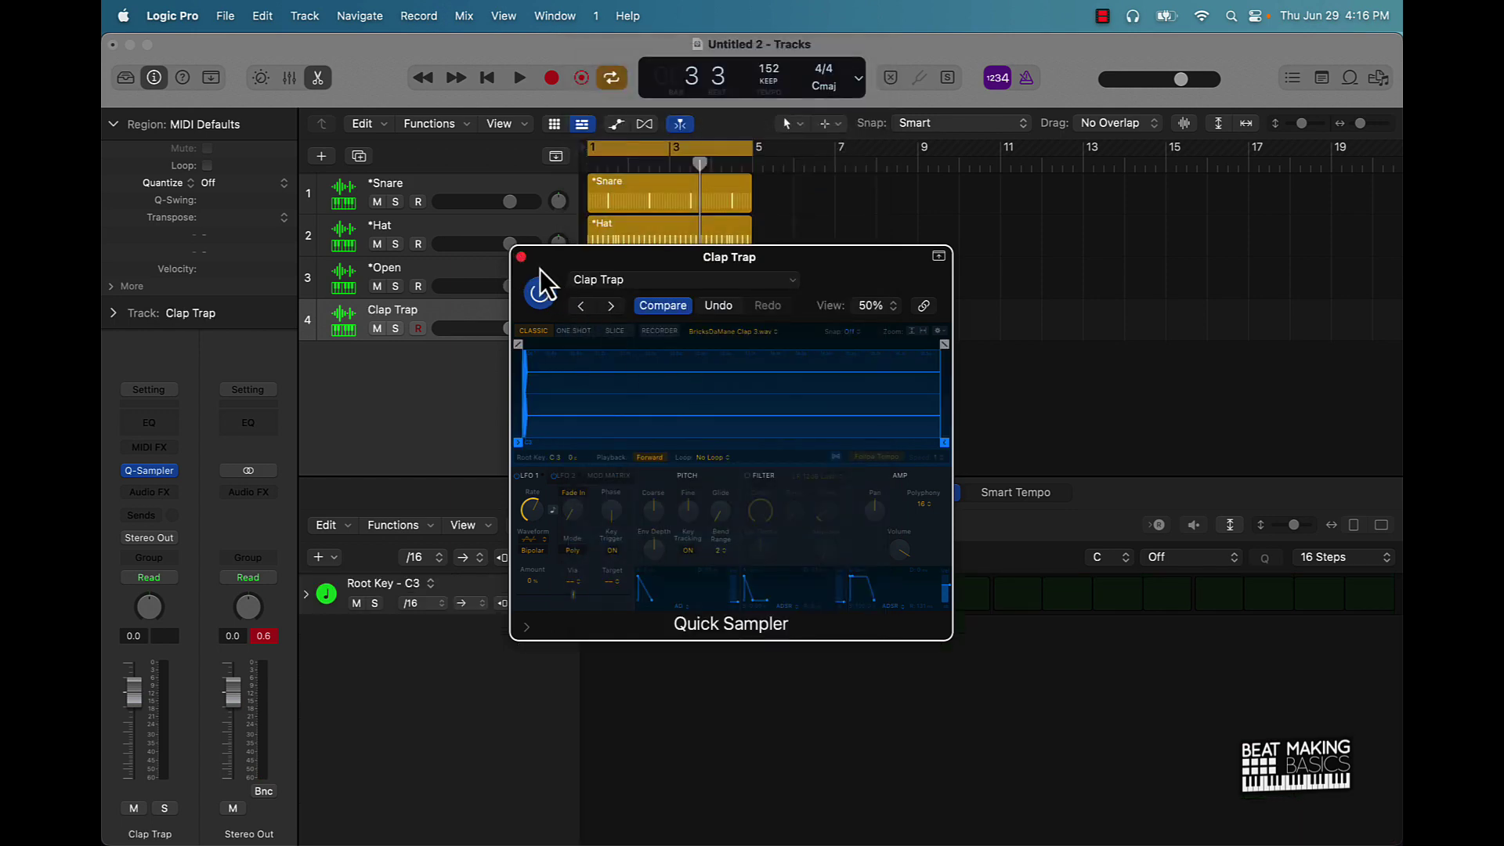
click(521, 259)
Step: Turn on step 9 of the Clap Trap pattern and move its region to start at bar 1
click(1017, 595)
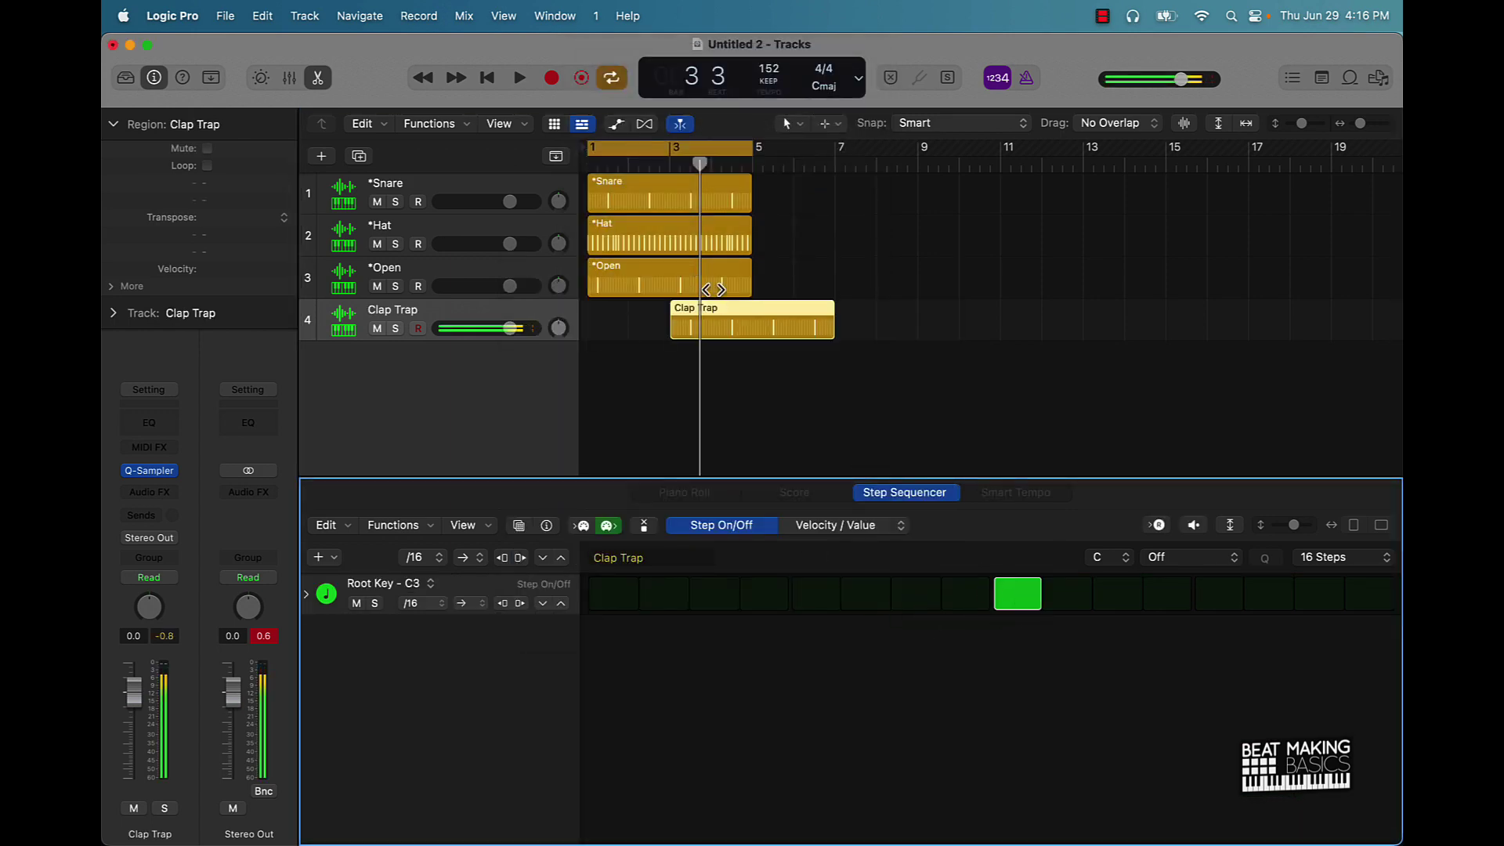
drag(745, 329, 661, 329)
key(Return)
Step: Play the beat and move the Clap Trap track directly below the *Snare track
key(space)
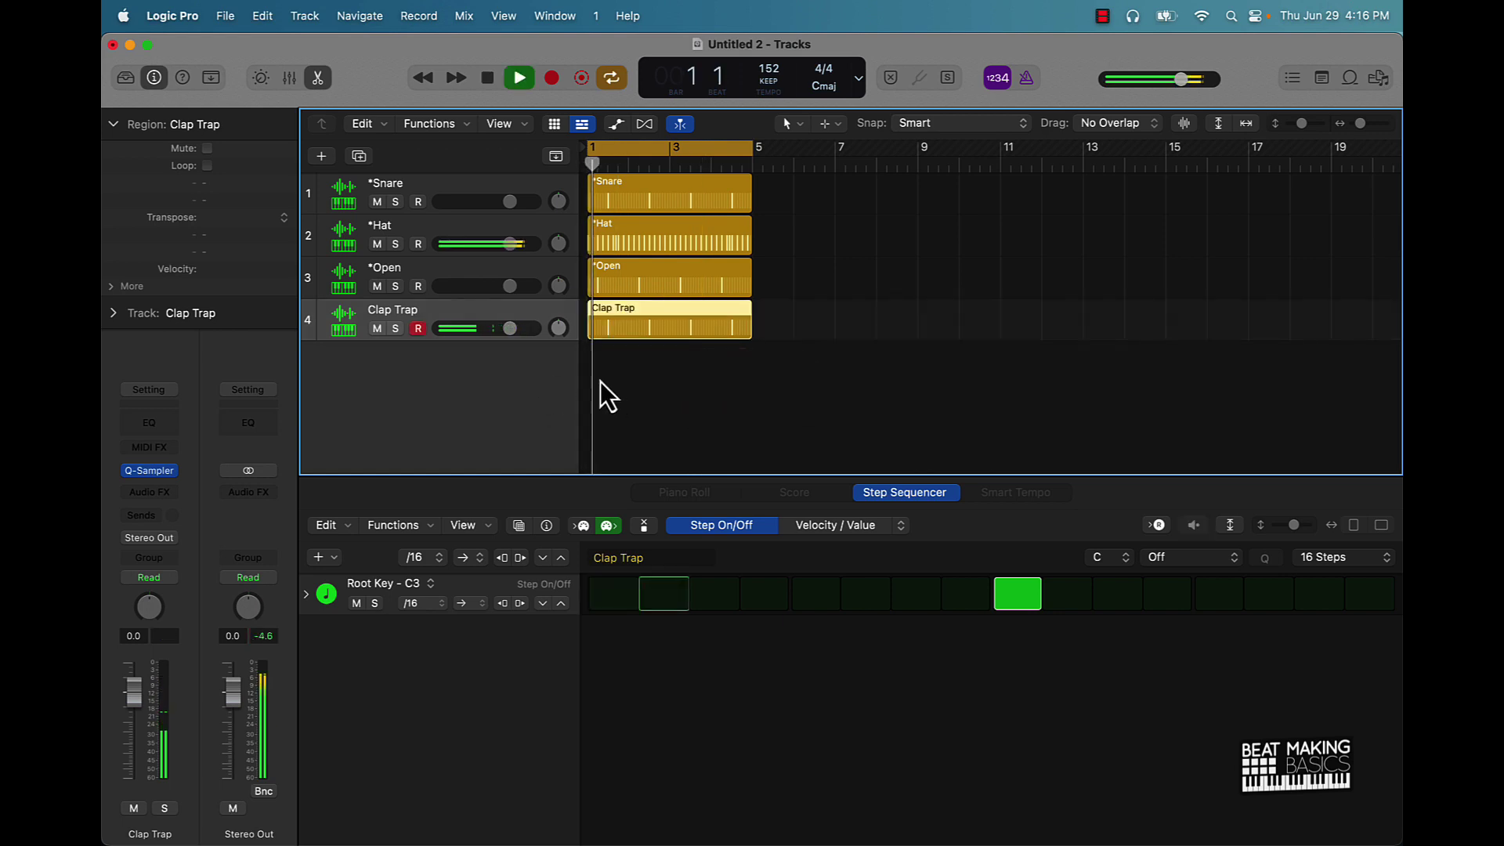
drag(434, 313, 422, 224)
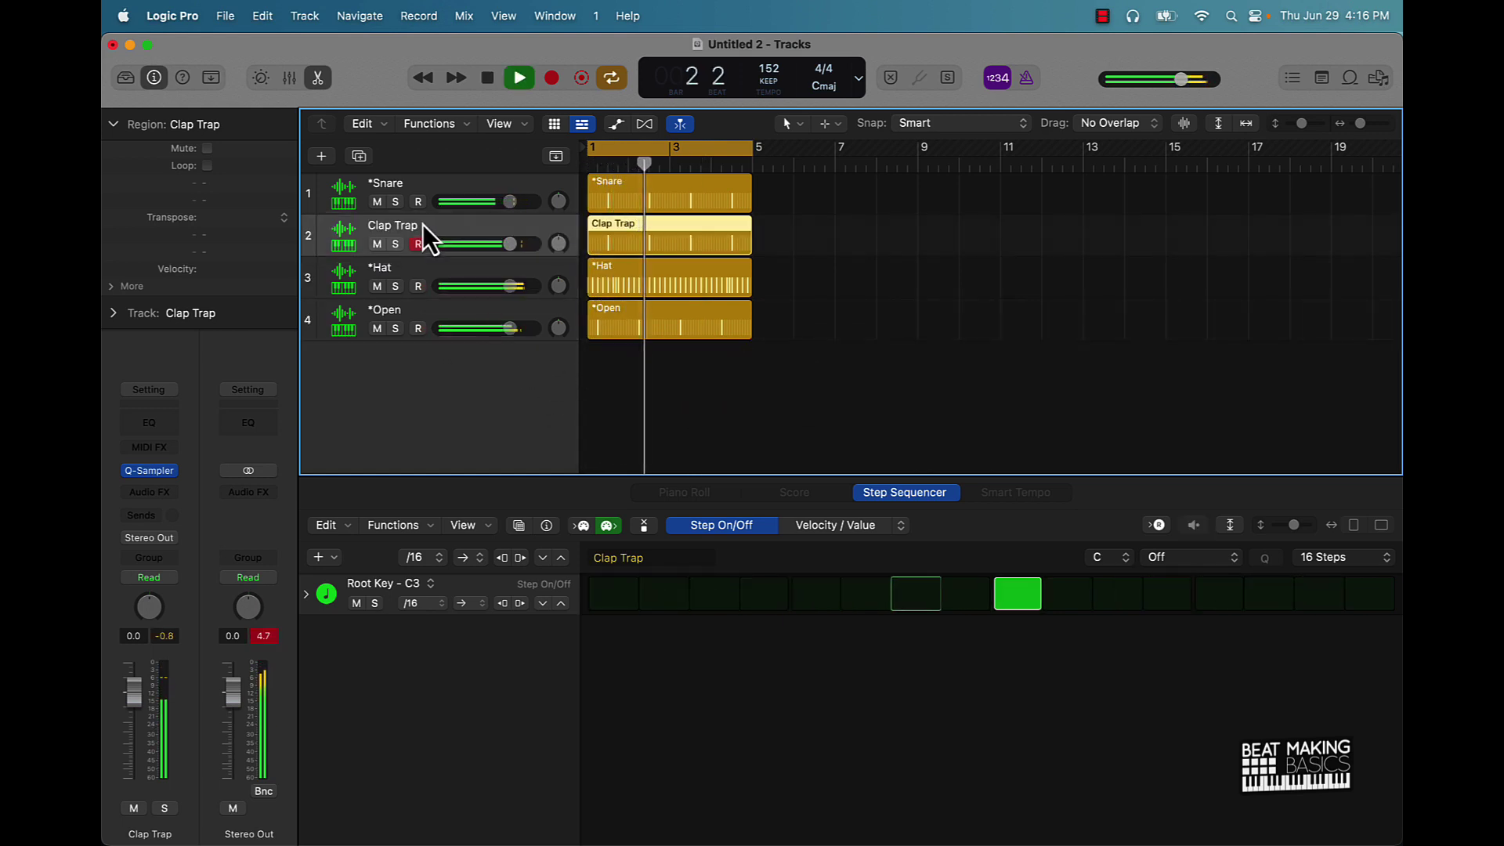
key(space)
Step: Add another Quick Sampler software instrument track and load the Bricks Kick 1 preset
click(326, 159)
click(1018, 619)
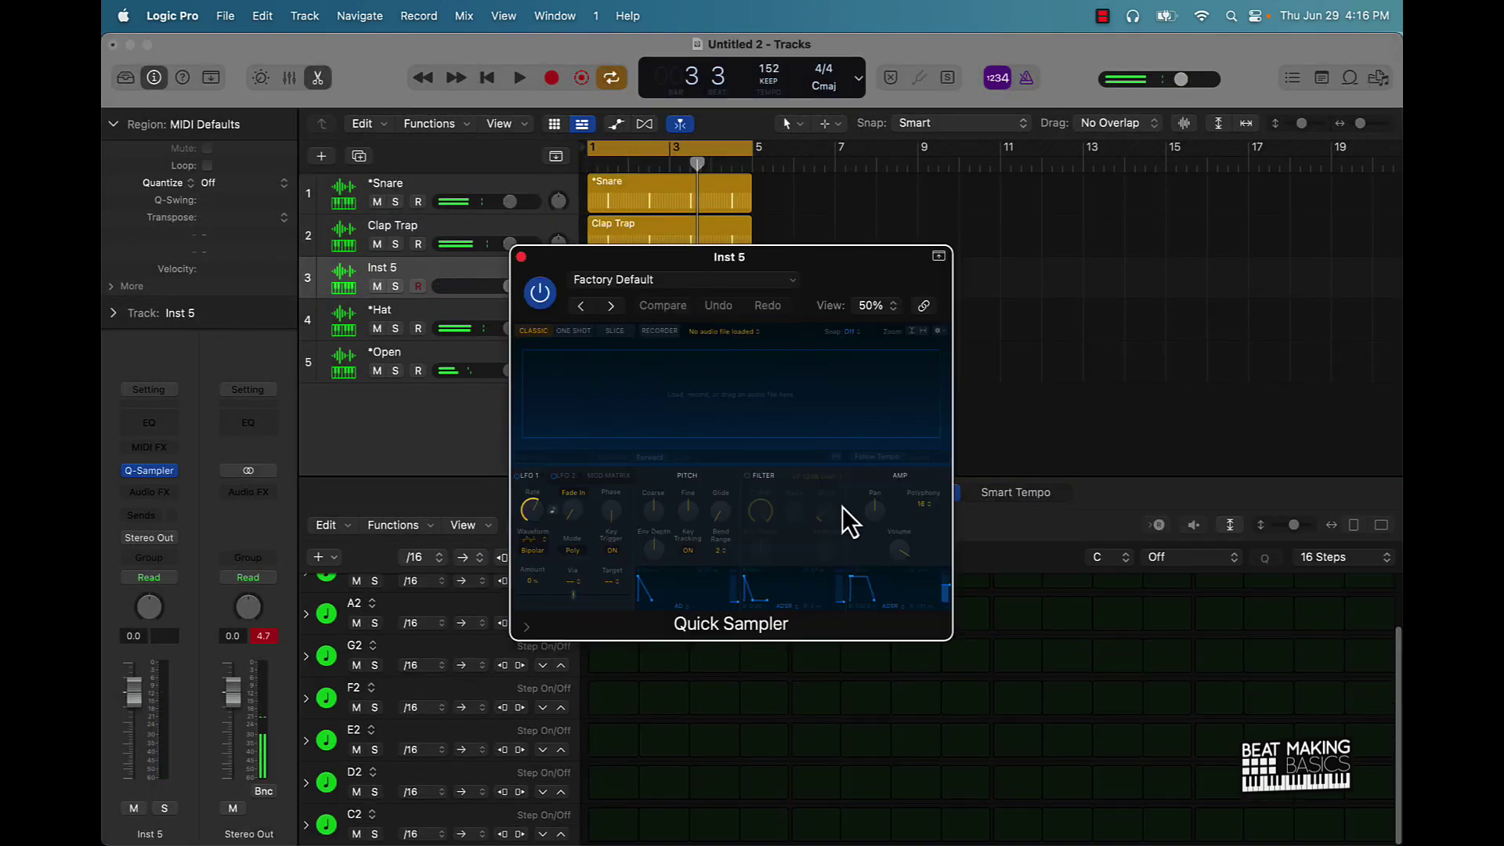
click(698, 279)
scroll(684, 581, down, 10)
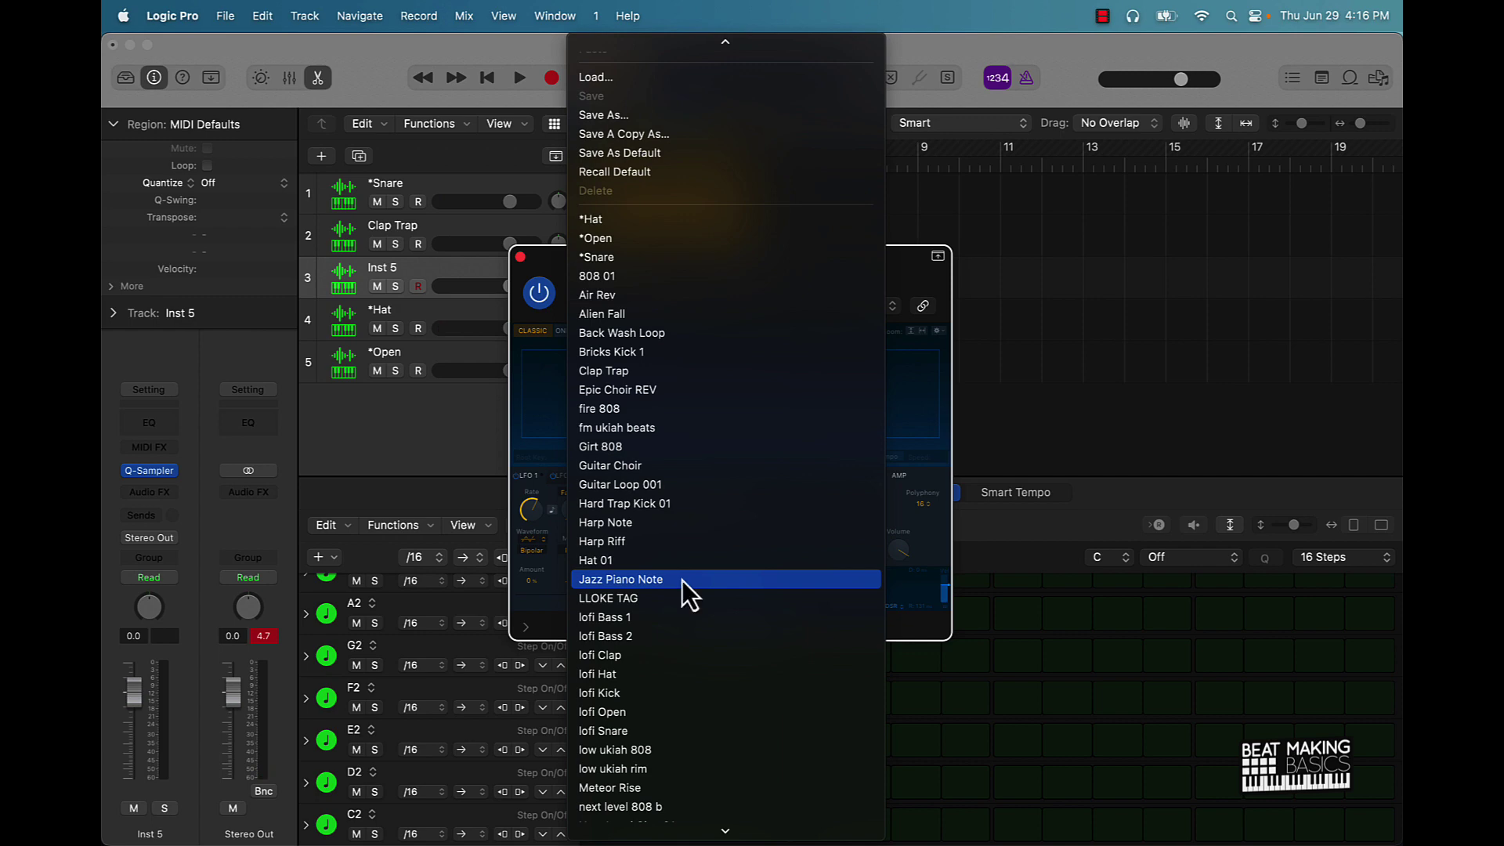
click(629, 351)
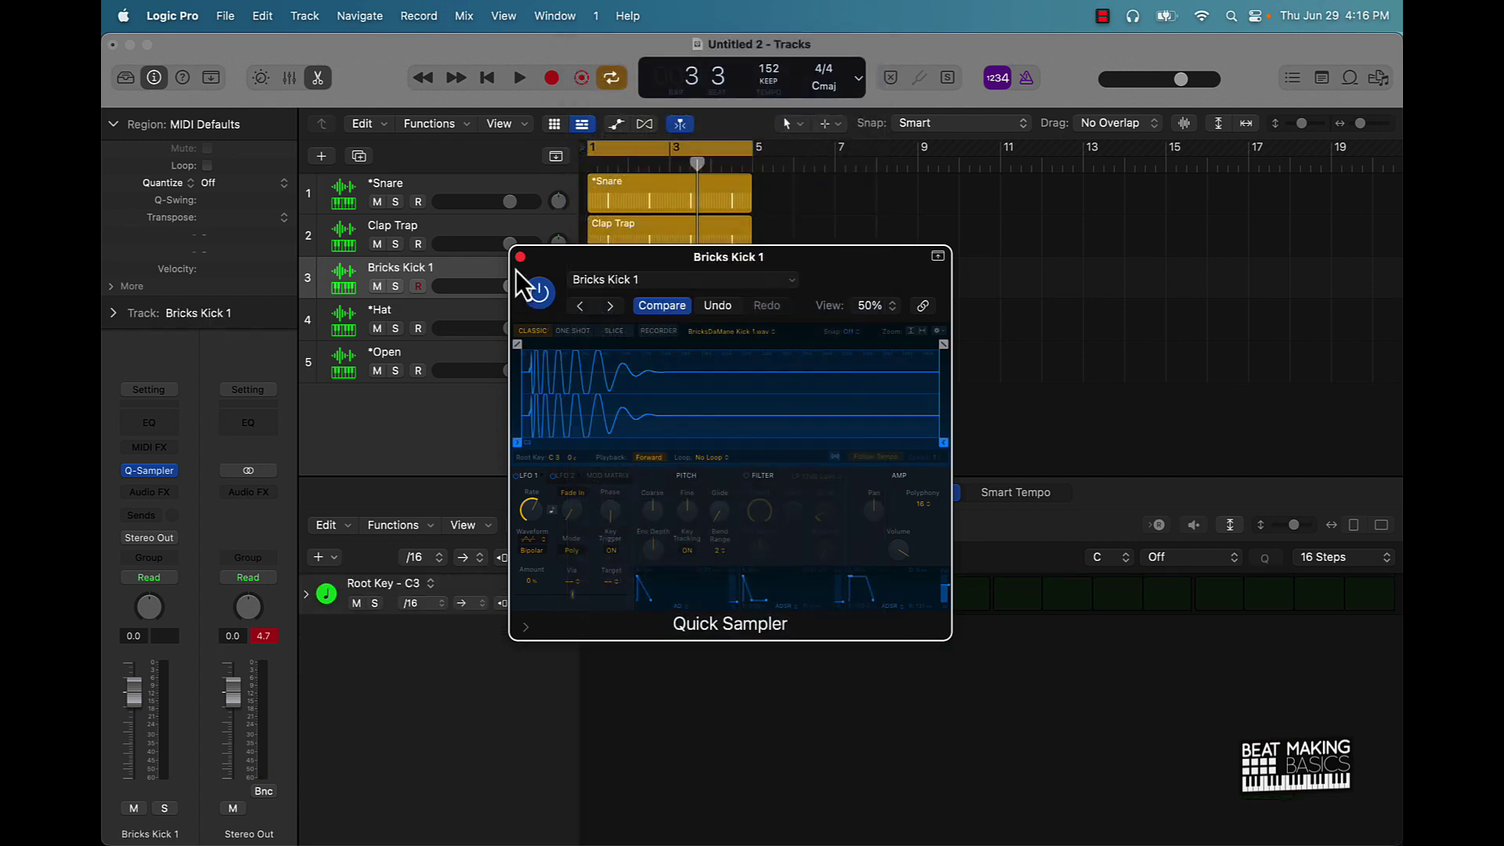
click(520, 257)
Step: Turn on step 1 of the Bricks Kick 1 pattern and set the pattern length to 64 steps
key(space)
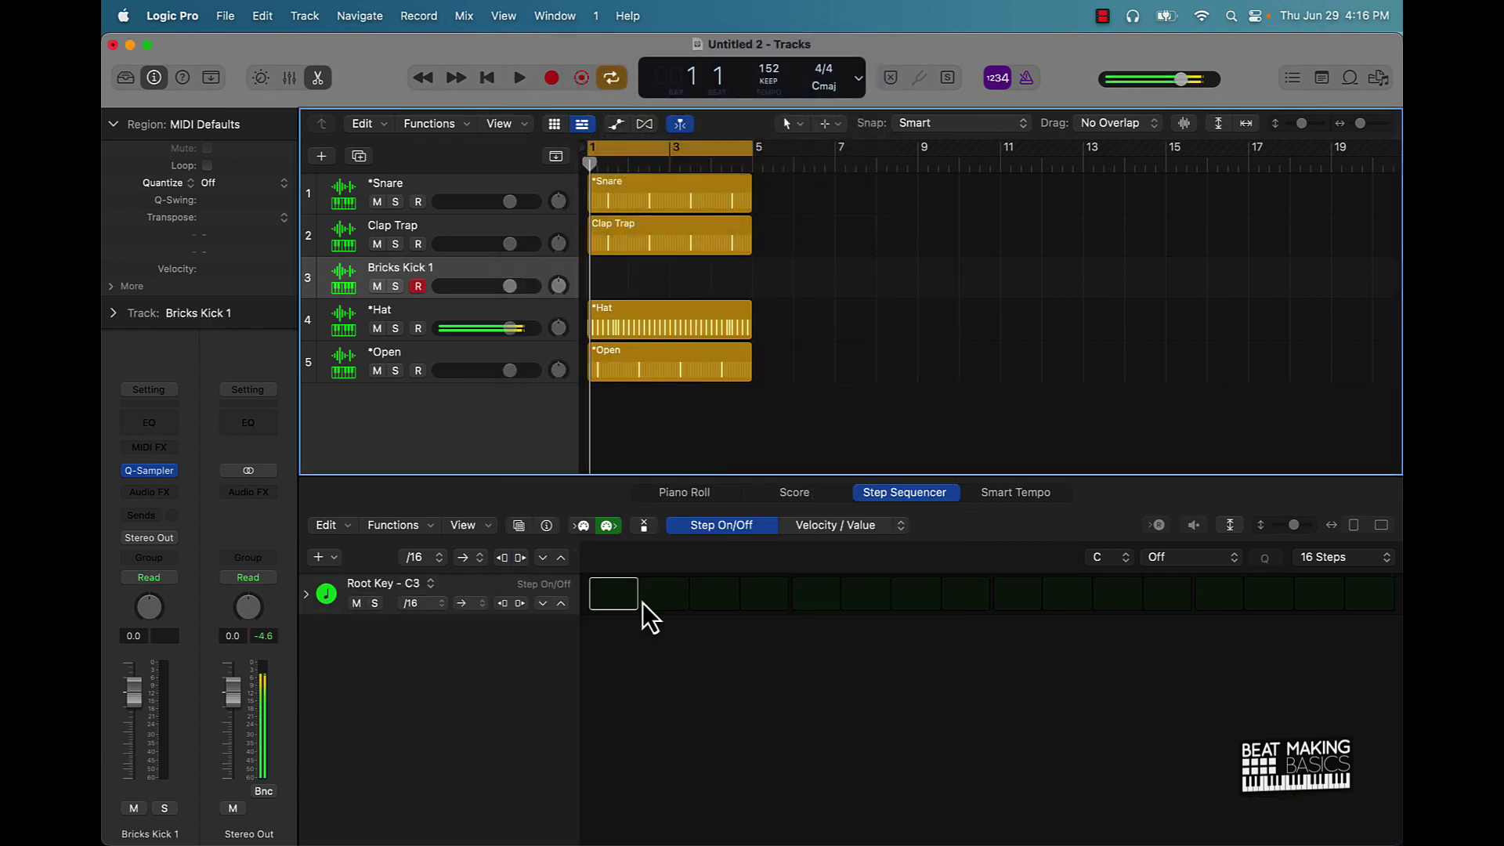
click(621, 600)
click(1358, 557)
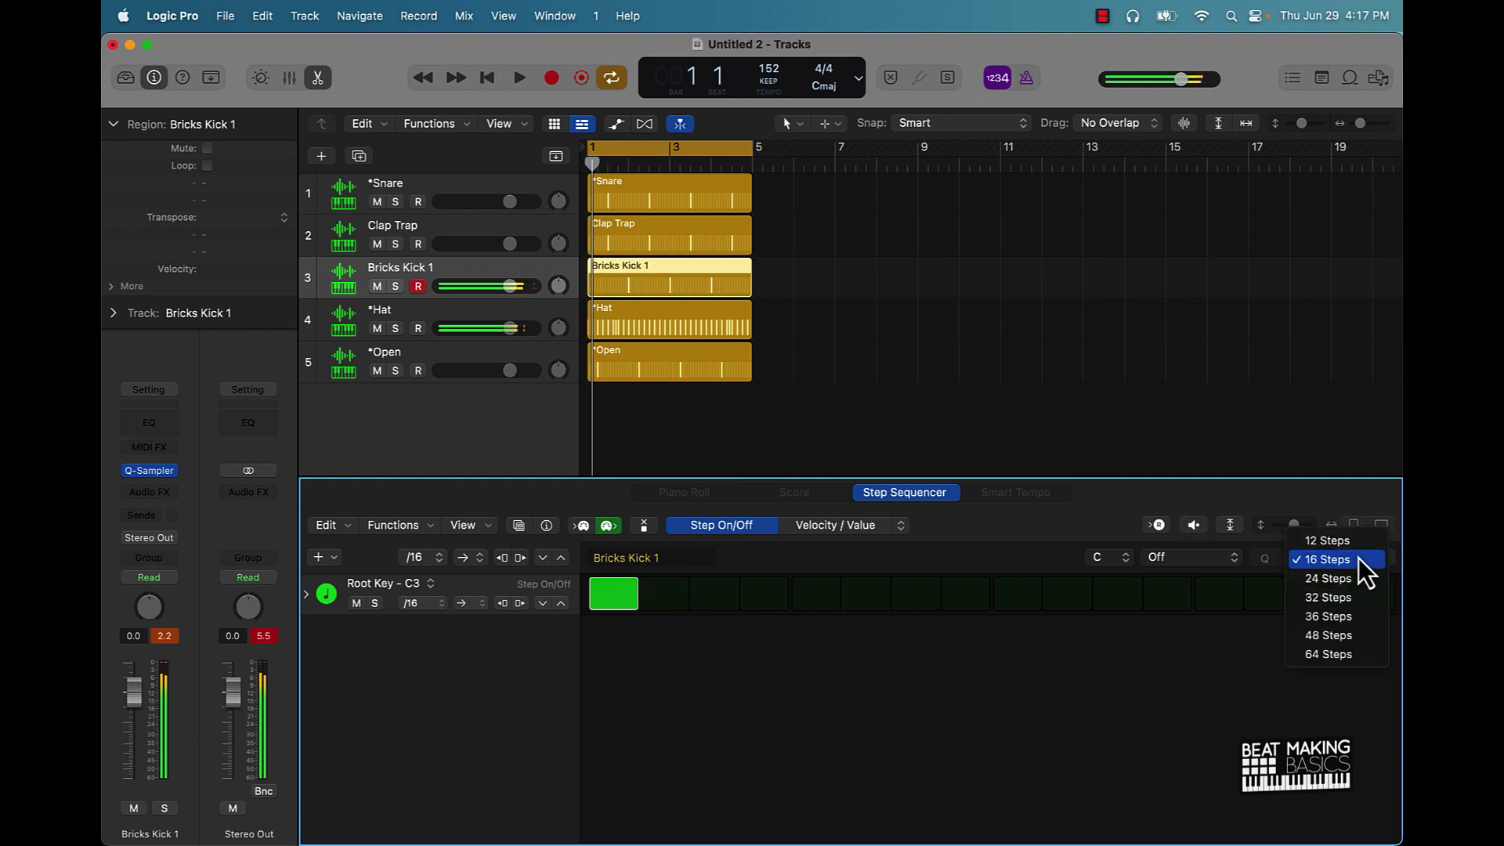
click(1342, 652)
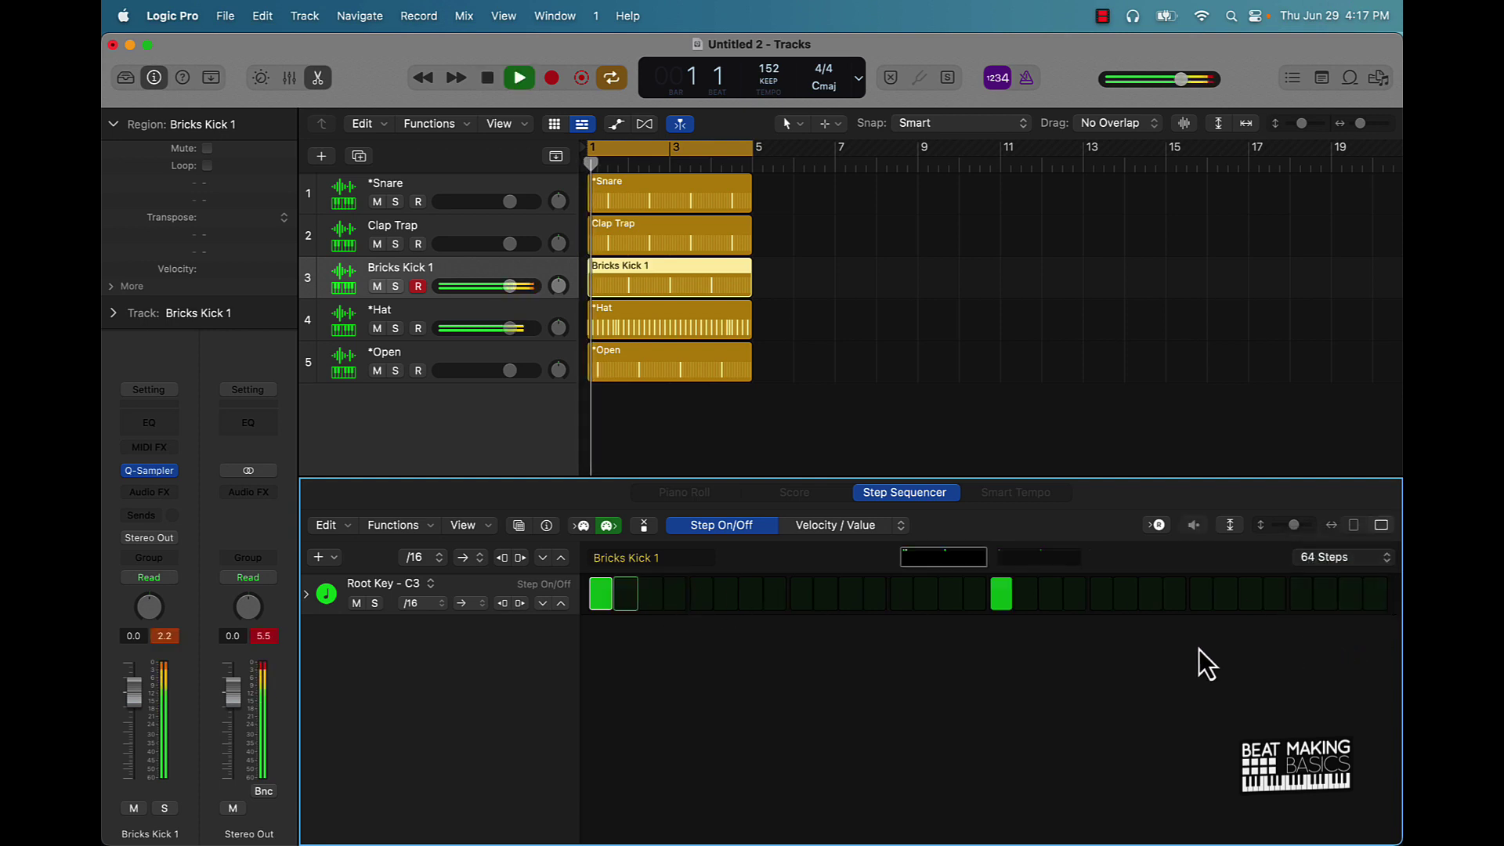
Step: In the Bricks Kick 1 pattern, turn off step 17, turn on steps 7 and 13, and play the beat
click(1002, 593)
click(757, 604)
key(space)
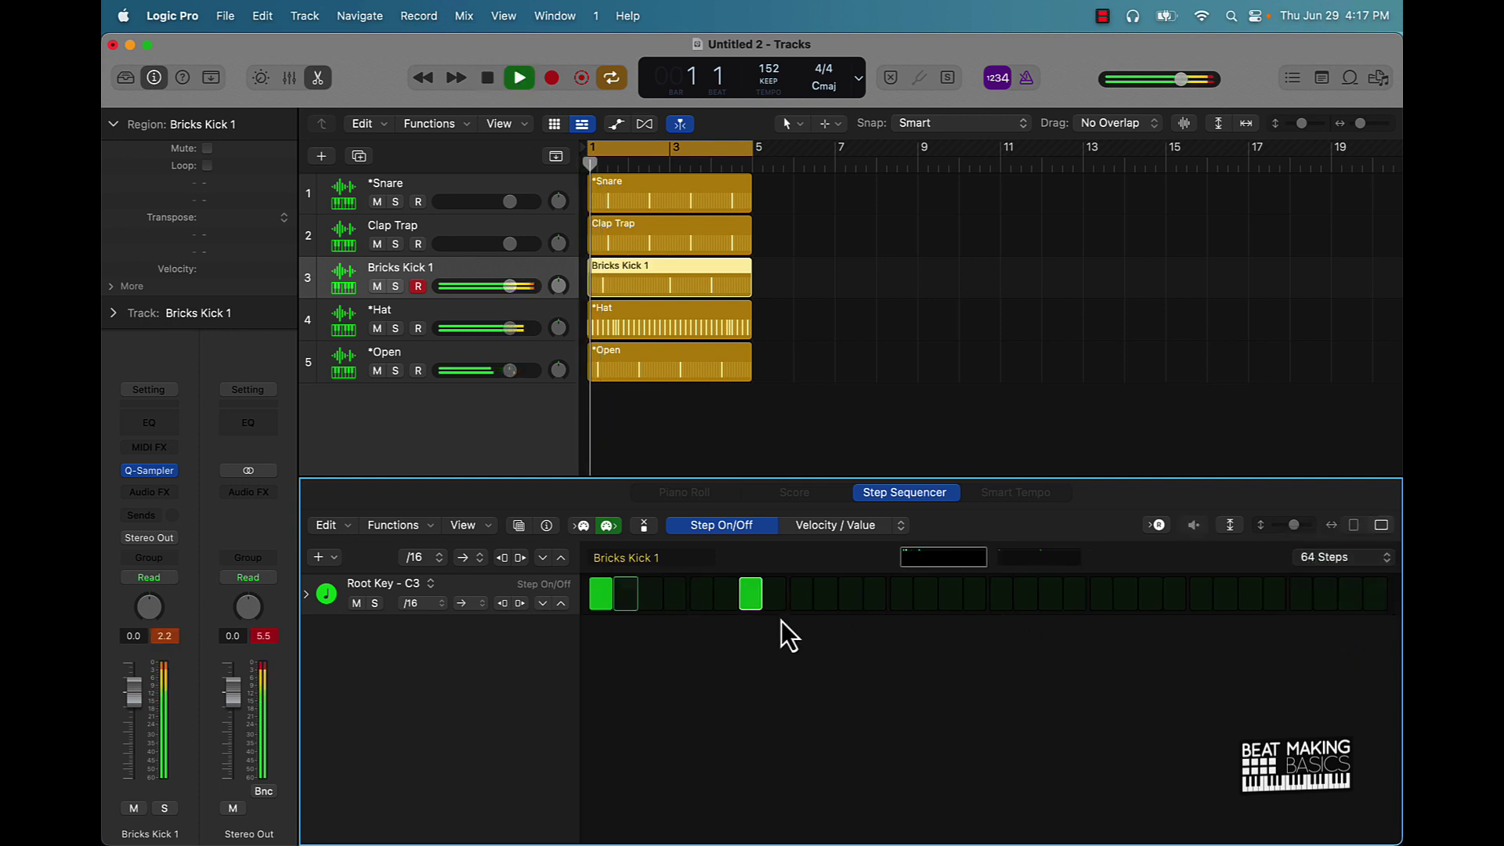
click(907, 599)
key(space)
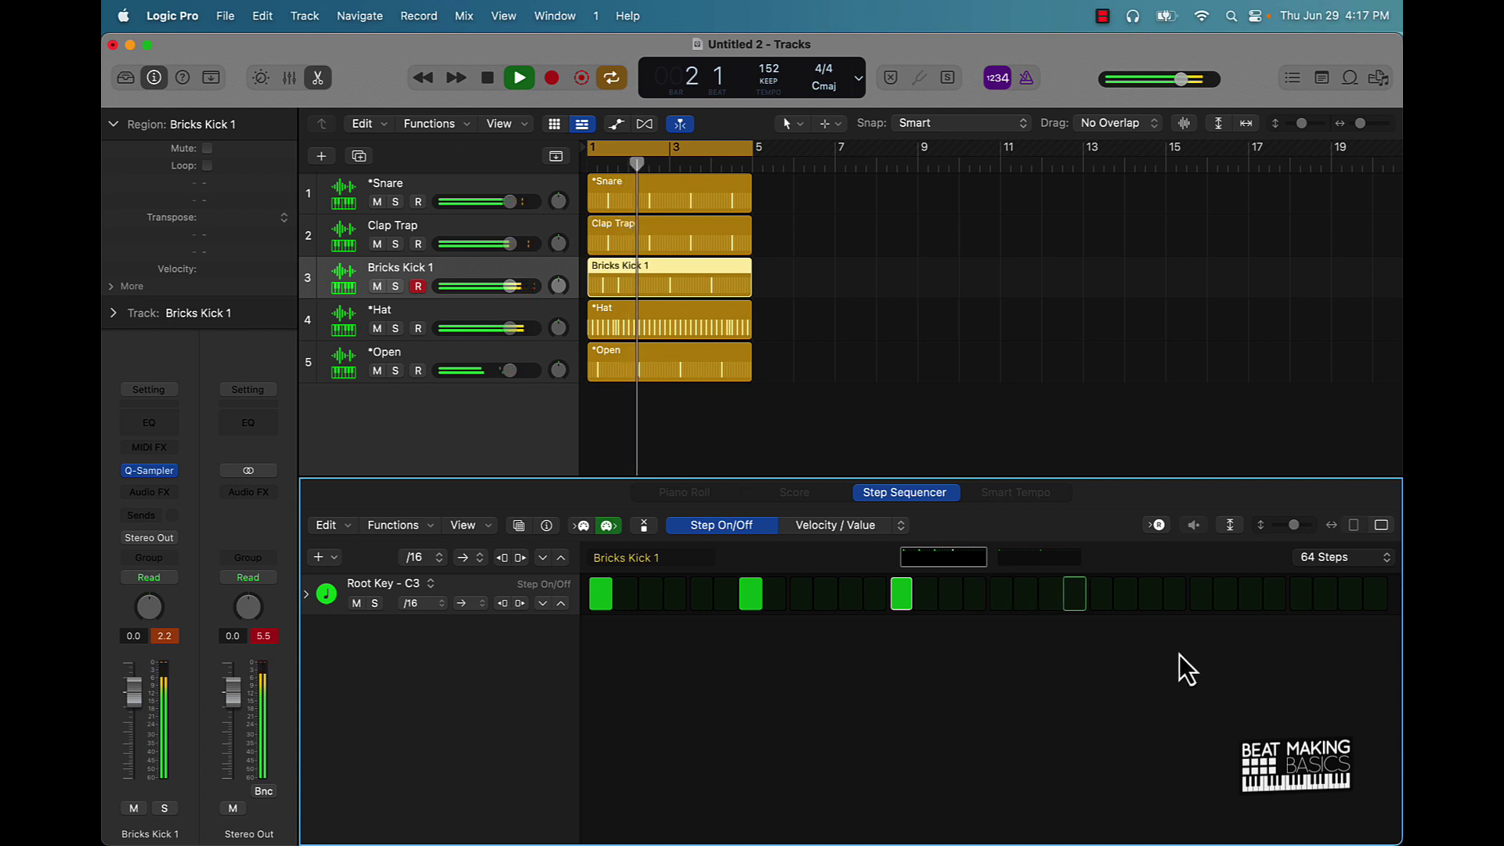
Step: In the second half of the Bricks Kick 1 pattern, turn on steps 43 and 45, turn off step 49, and play it back
click(1027, 556)
key(space)
click(850, 603)
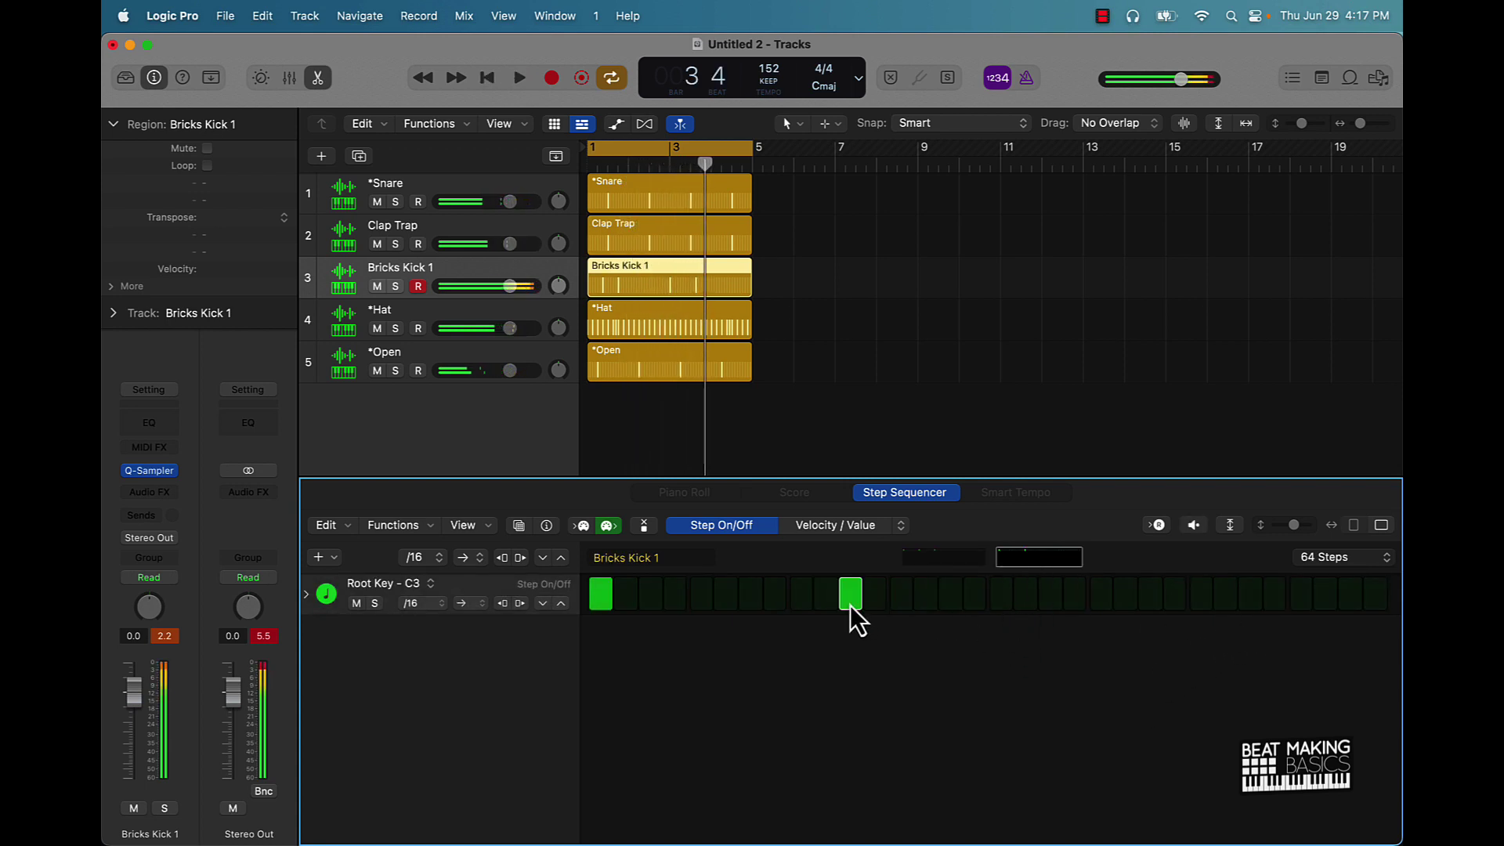
key(space)
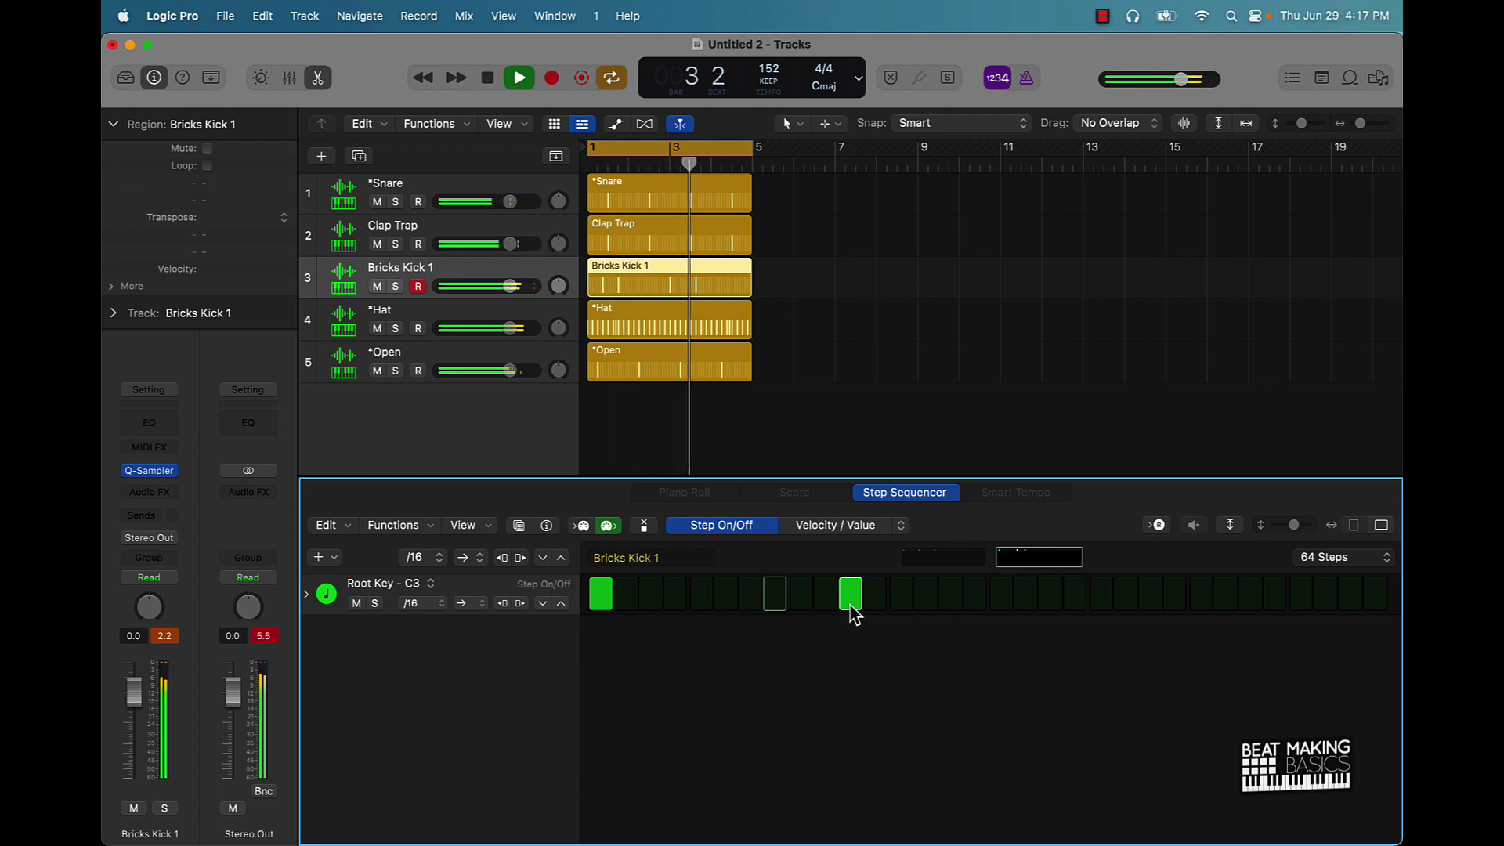
key(space)
click(899, 600)
key(space)
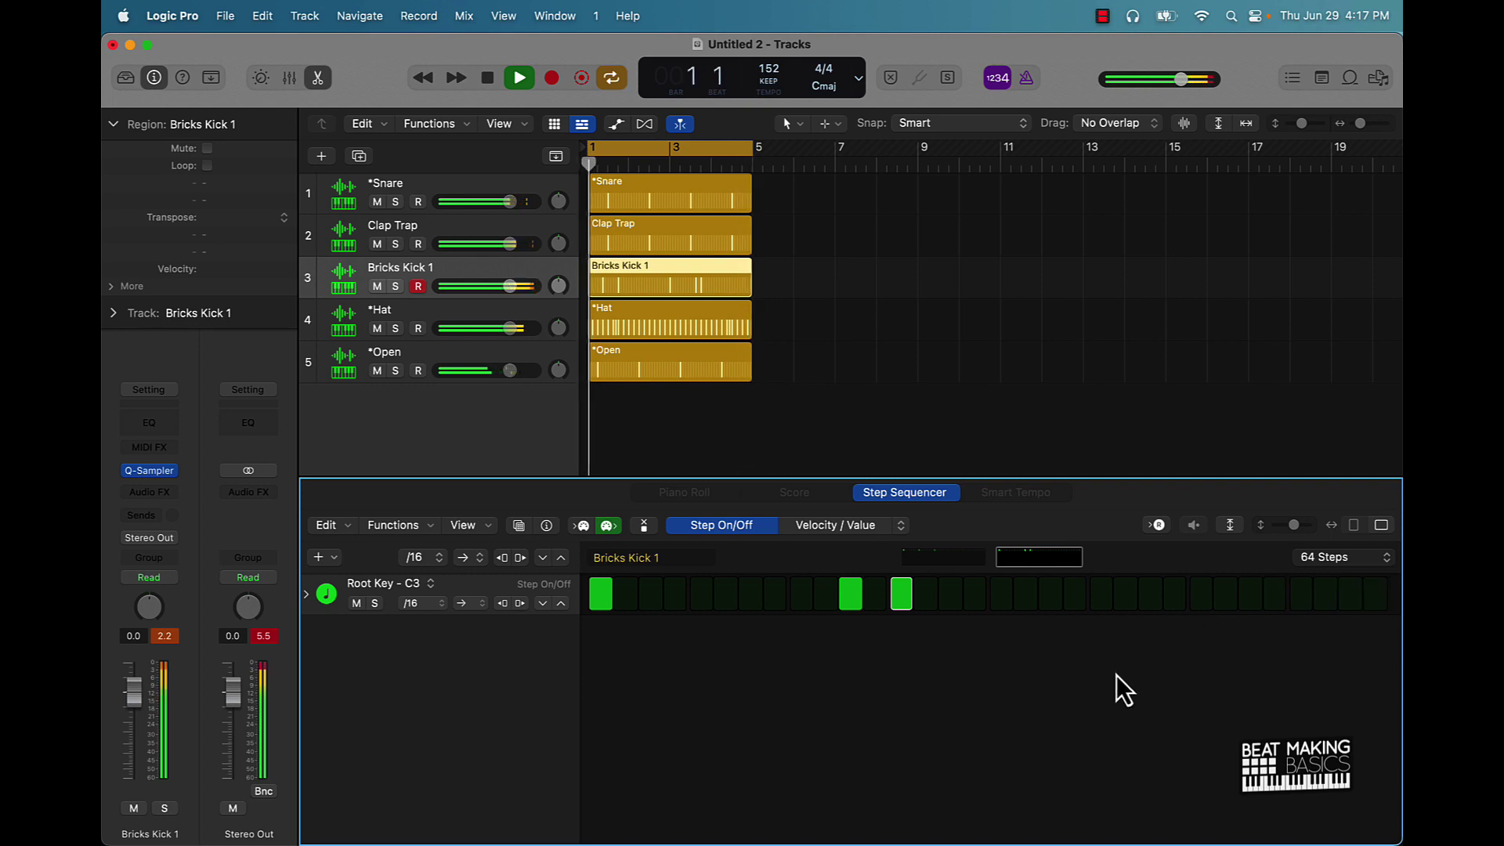
Step: Add one more Quick Sampler (Single Sample) software instrument track below Bricks Kick 1
click(724, 426)
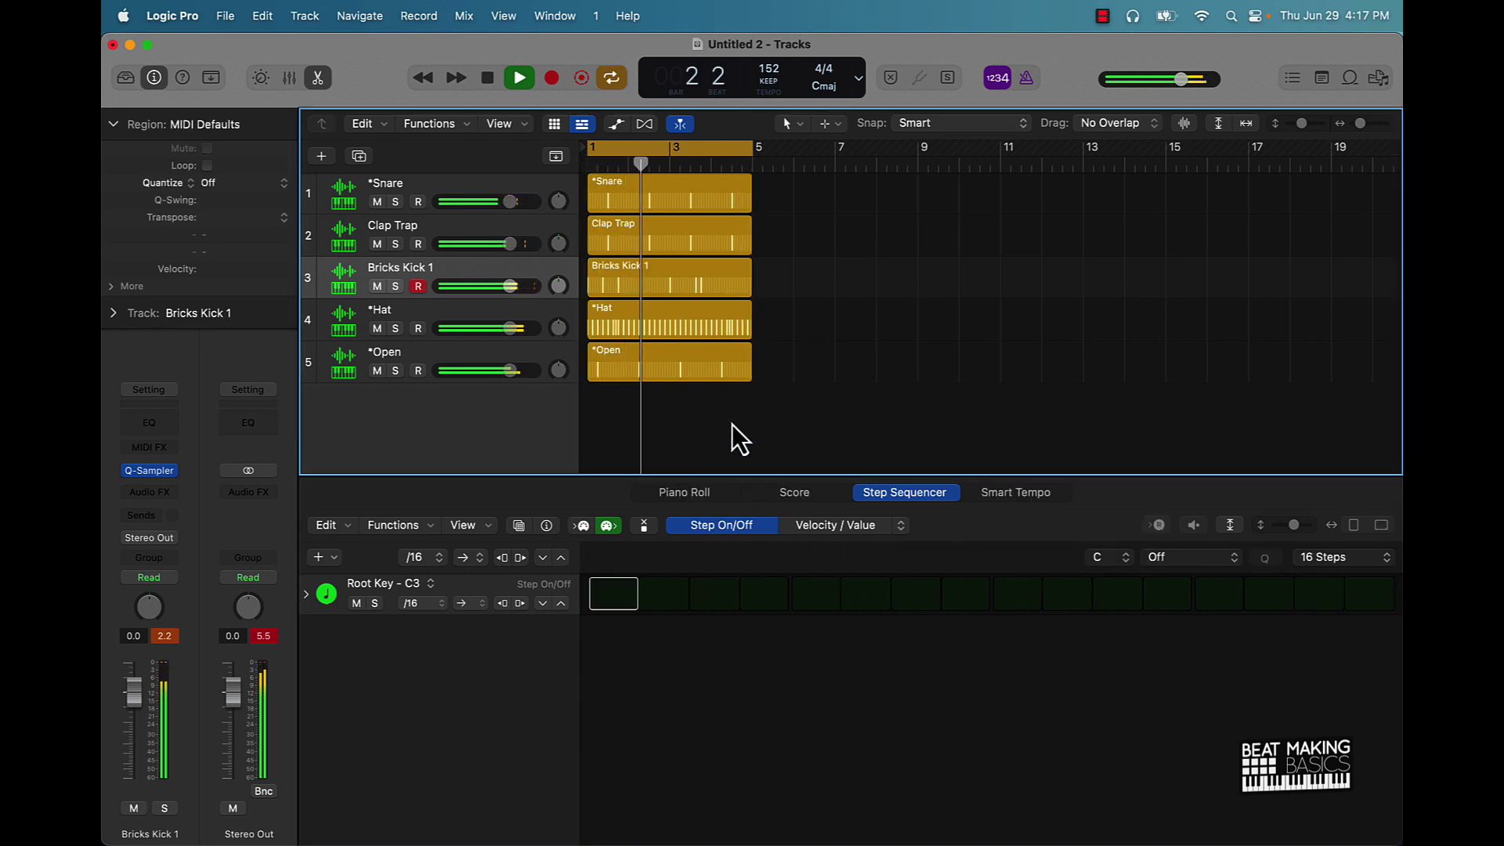
click(321, 156)
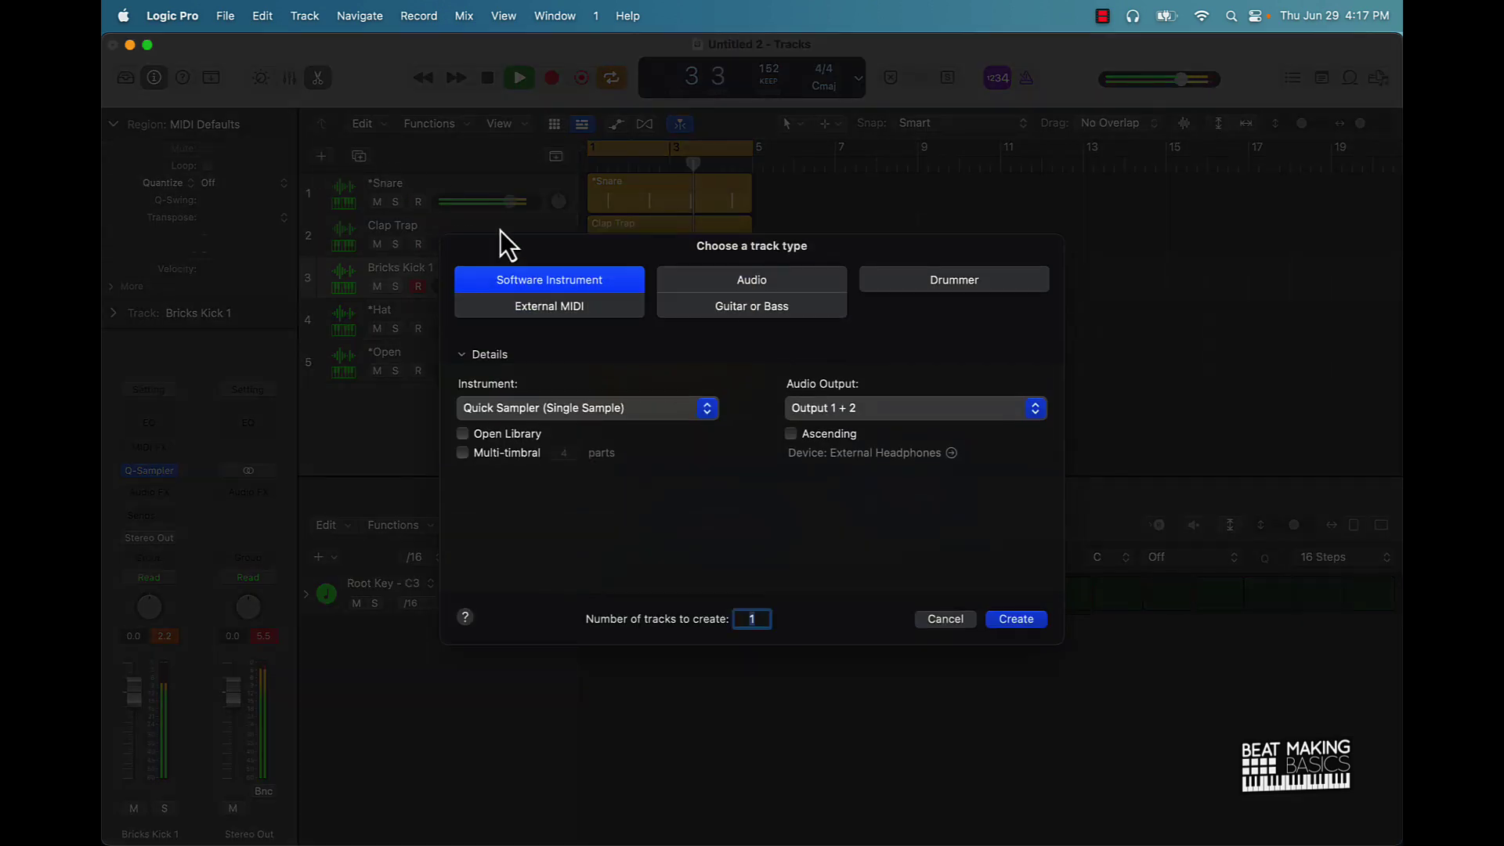
click(1011, 620)
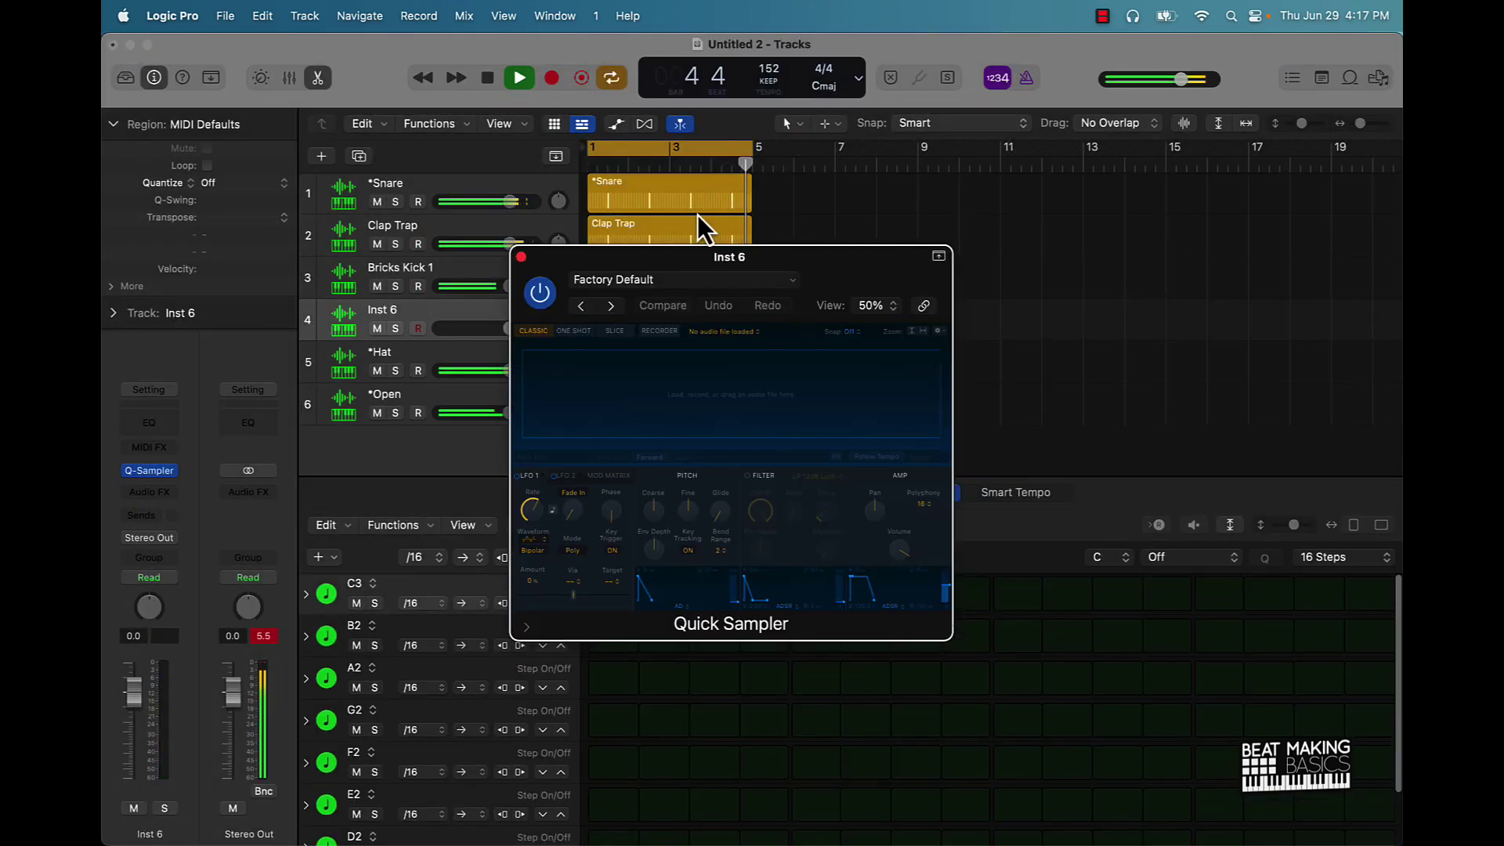
Step: Switch to Splice and search the samples for 808
click(779, 814)
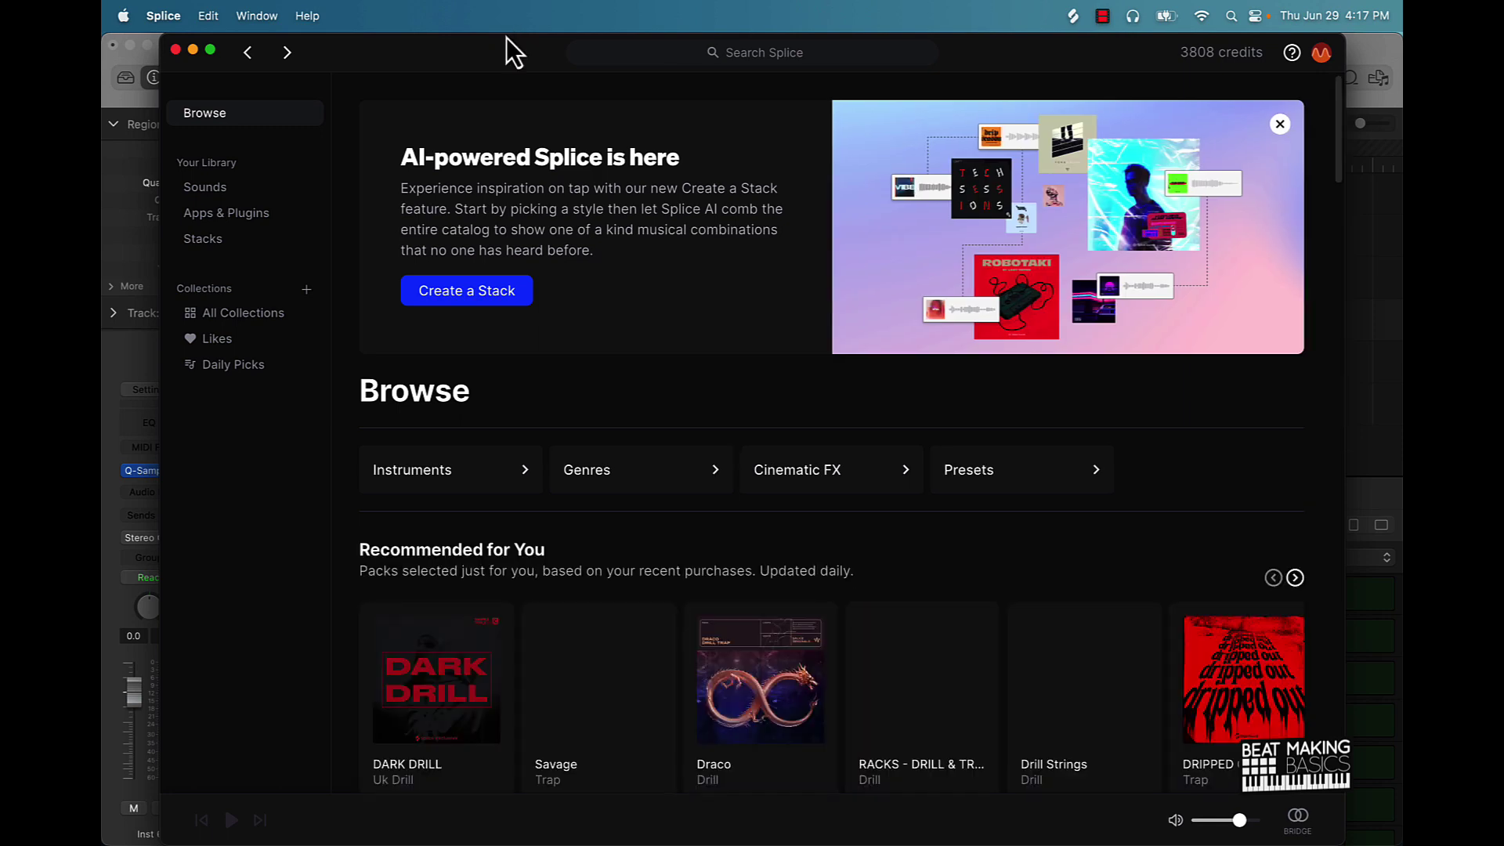
click(788, 51)
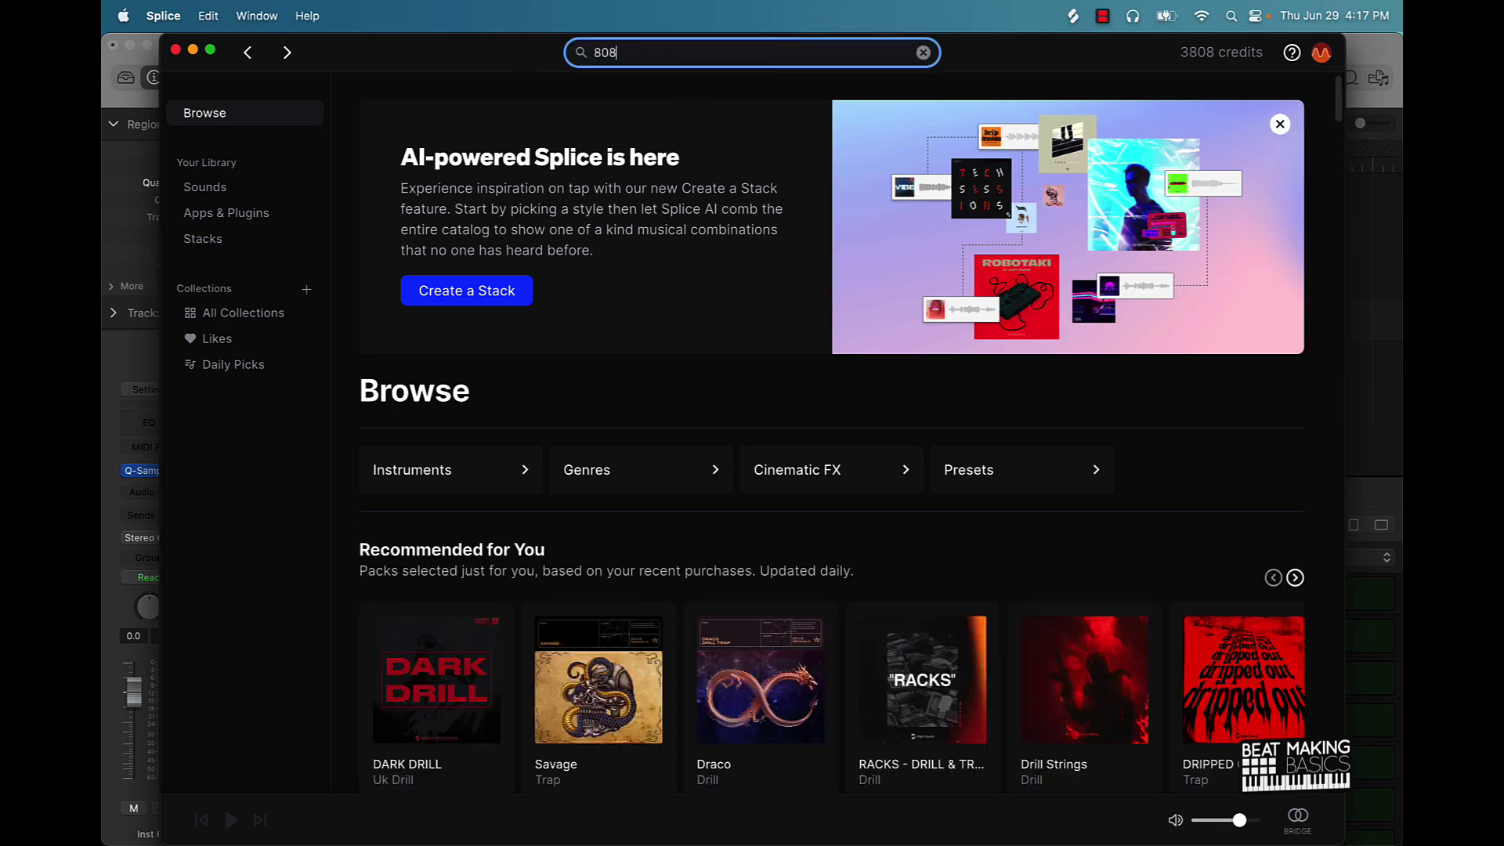
key(Return)
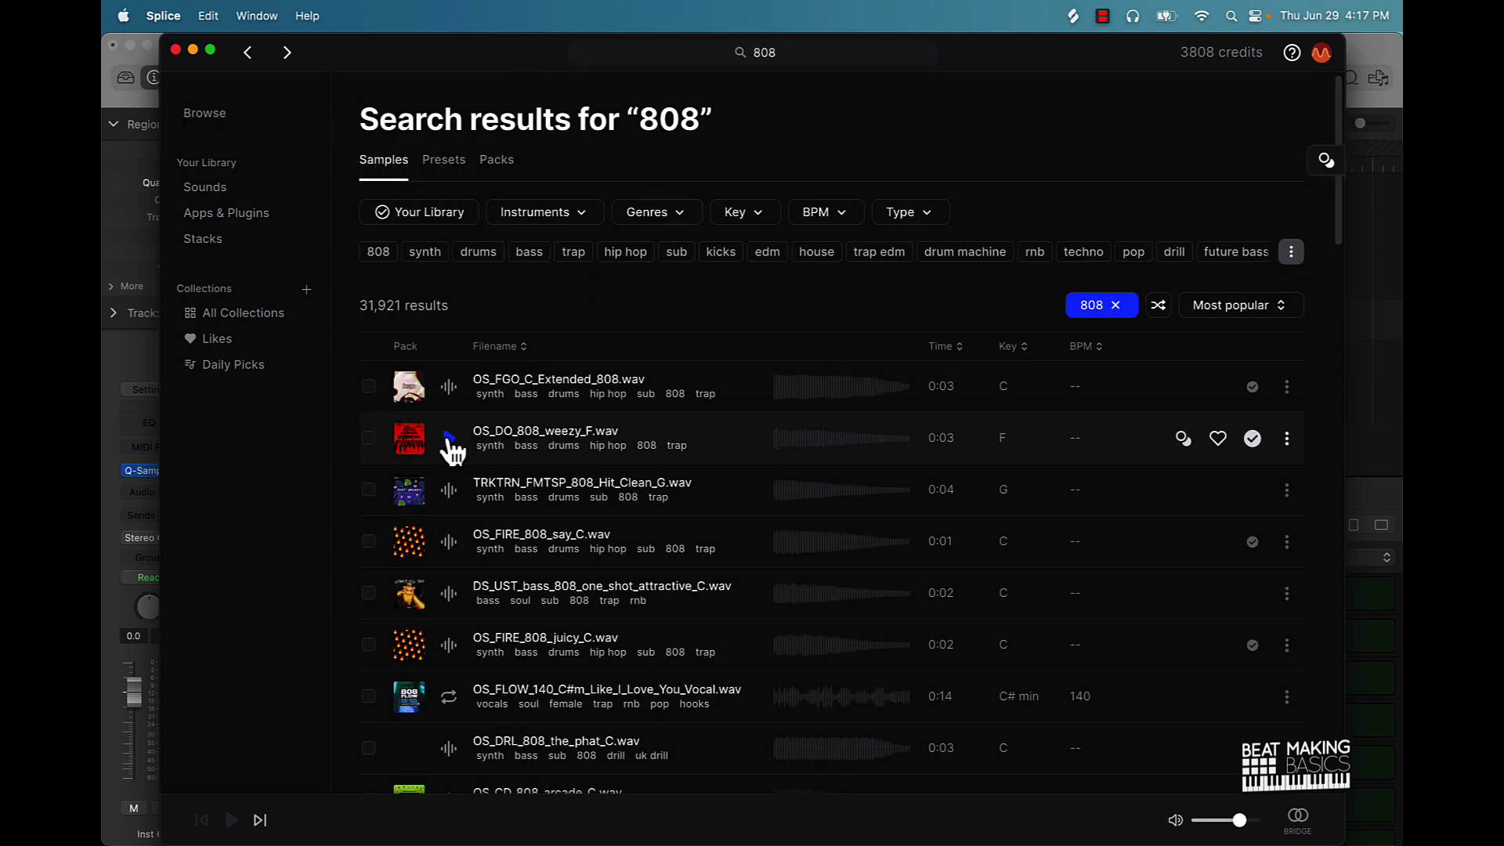
Step: Audition the 808 samples from OS_DO_808_weezy_F.wav down to OS_FIRE_808_juicy_C.wav and compare the last two
click(449, 439)
click(450, 492)
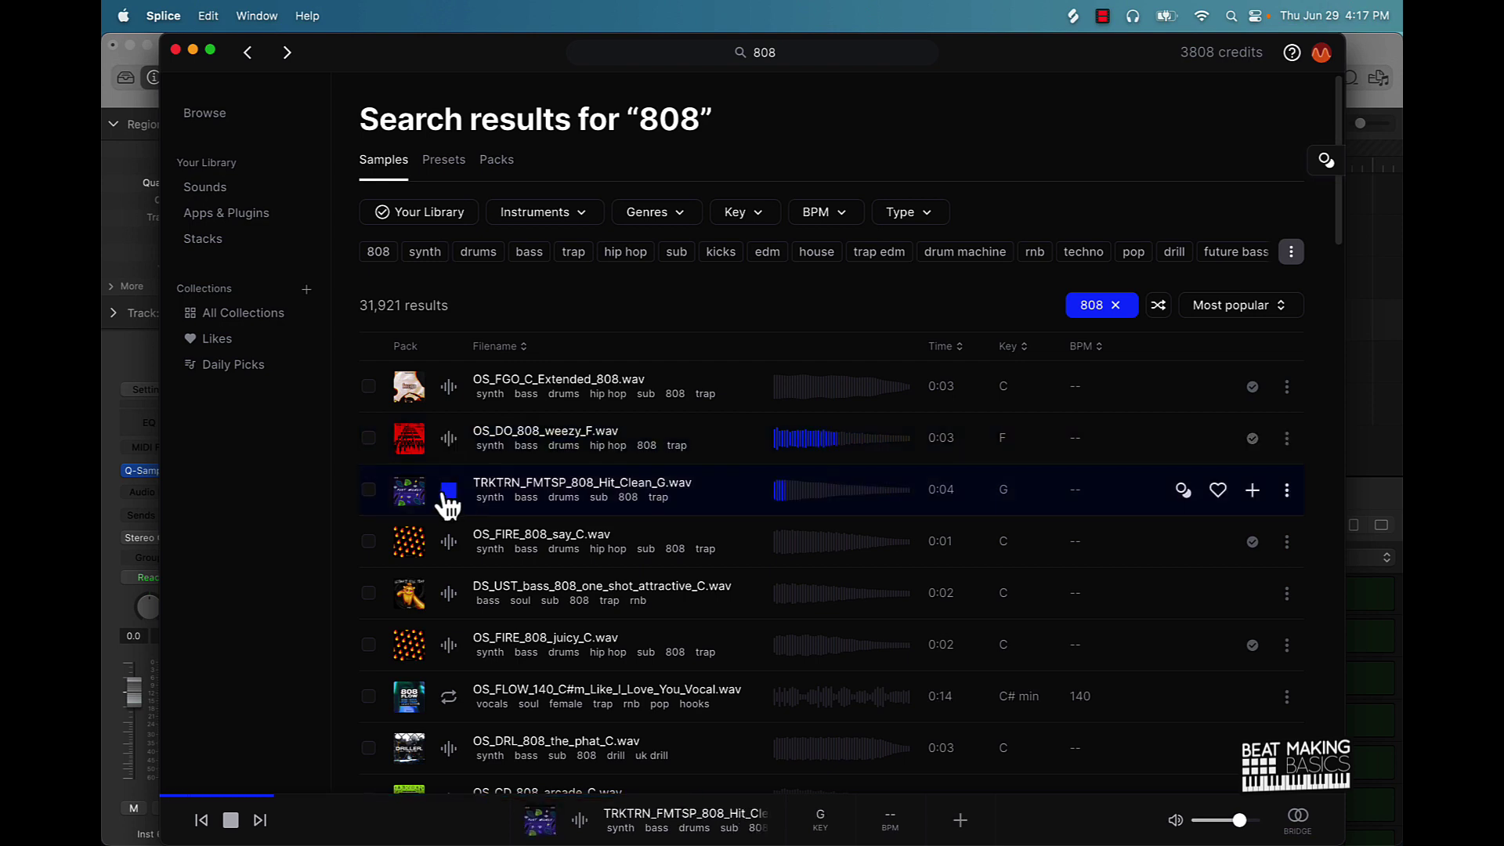
click(448, 544)
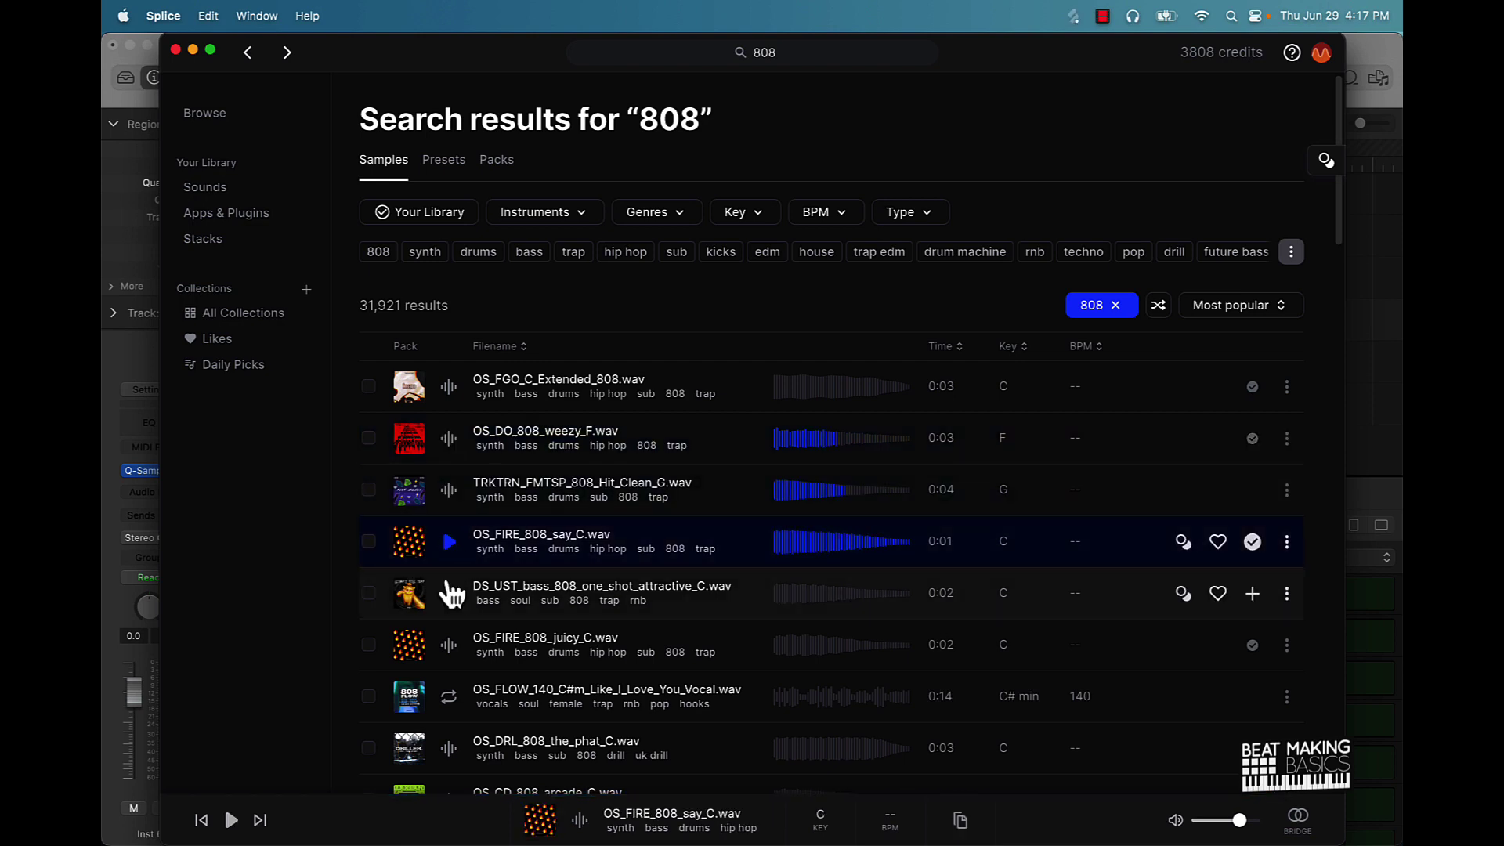
click(449, 594)
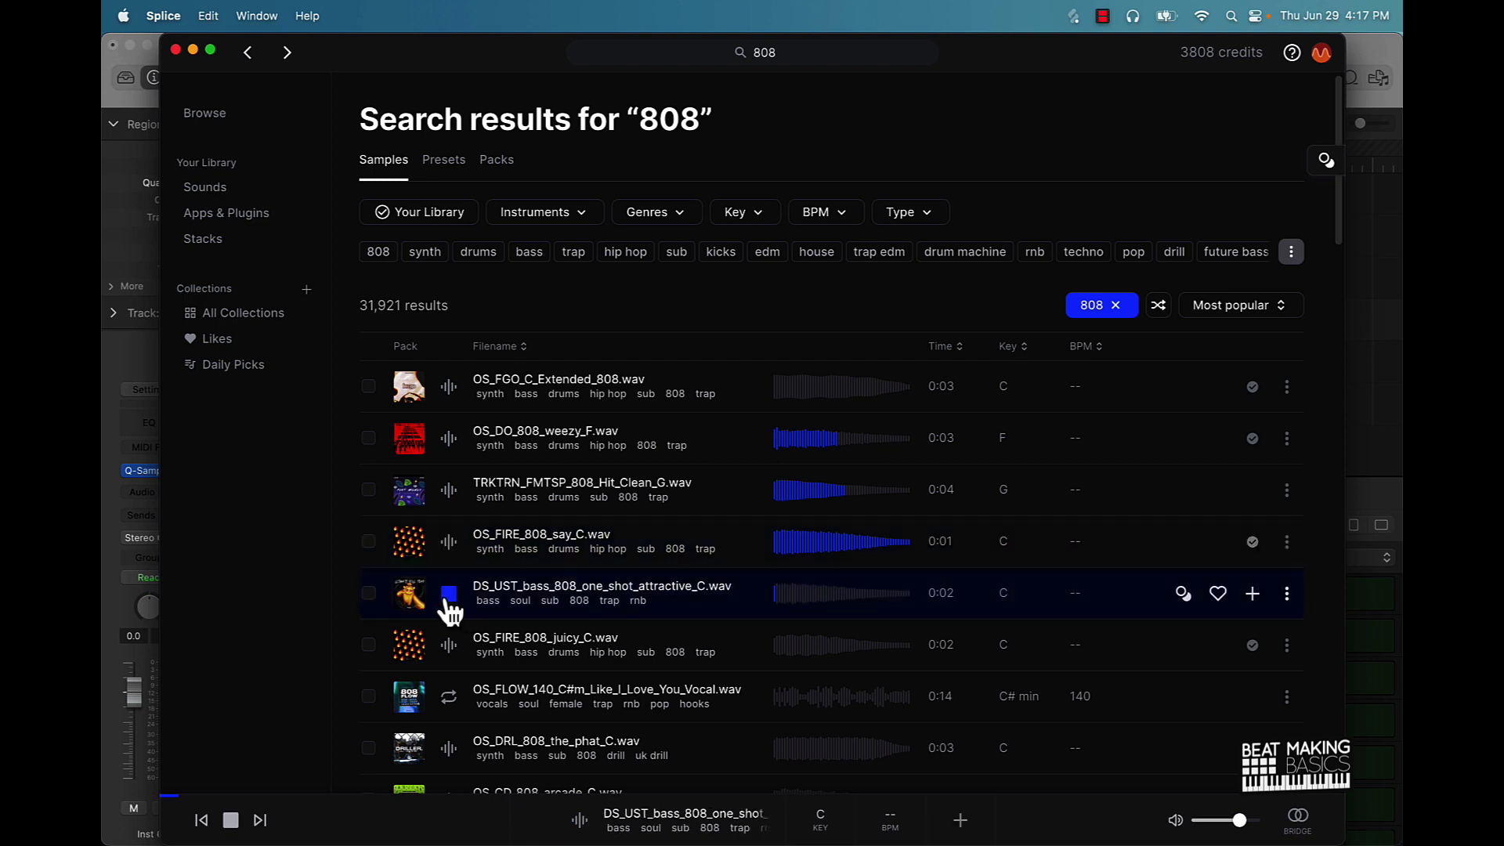
click(449, 646)
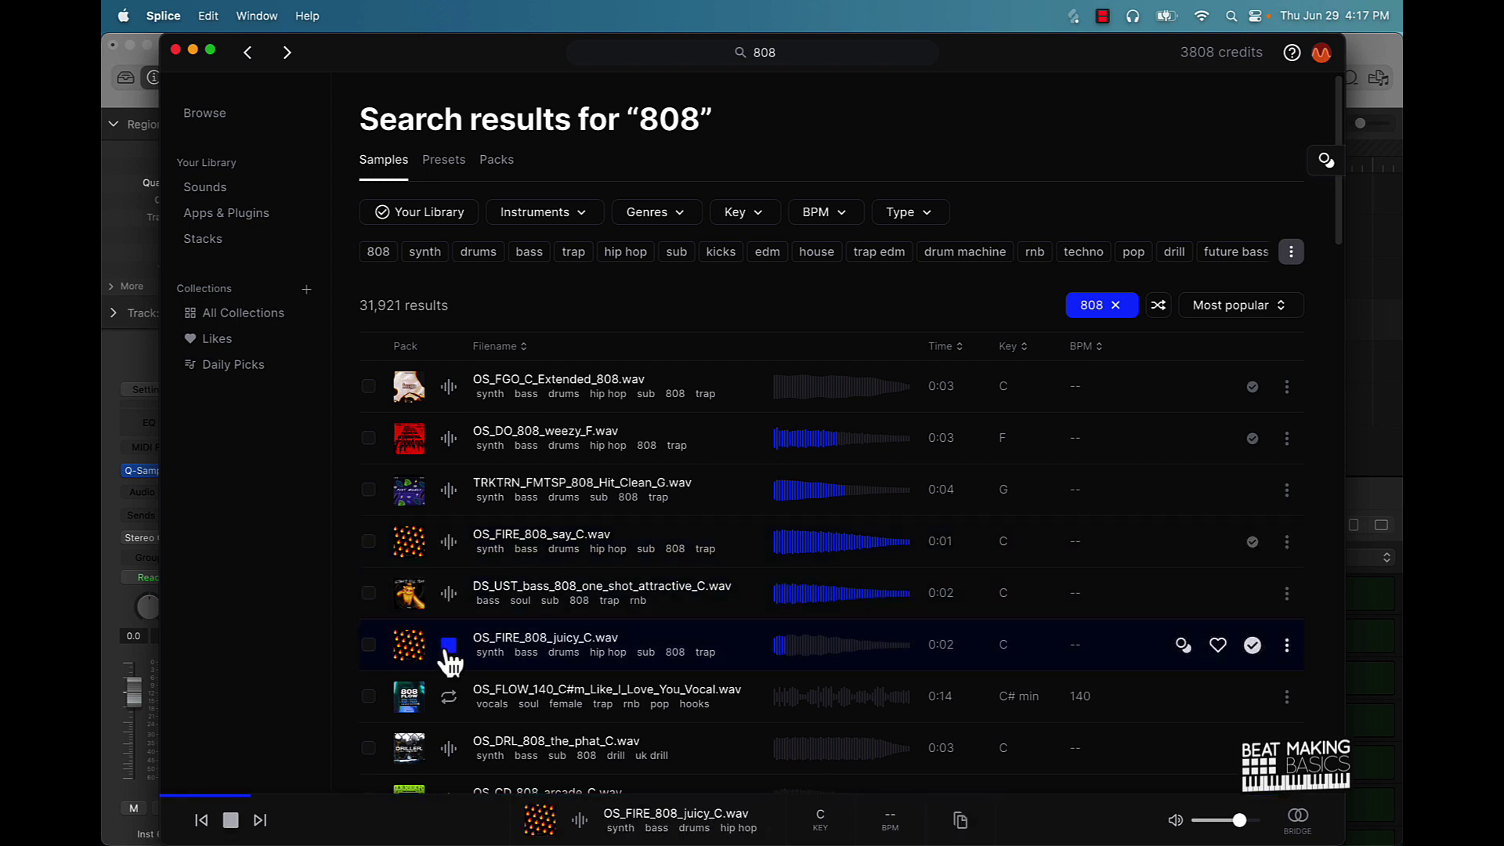
click(449, 594)
click(449, 645)
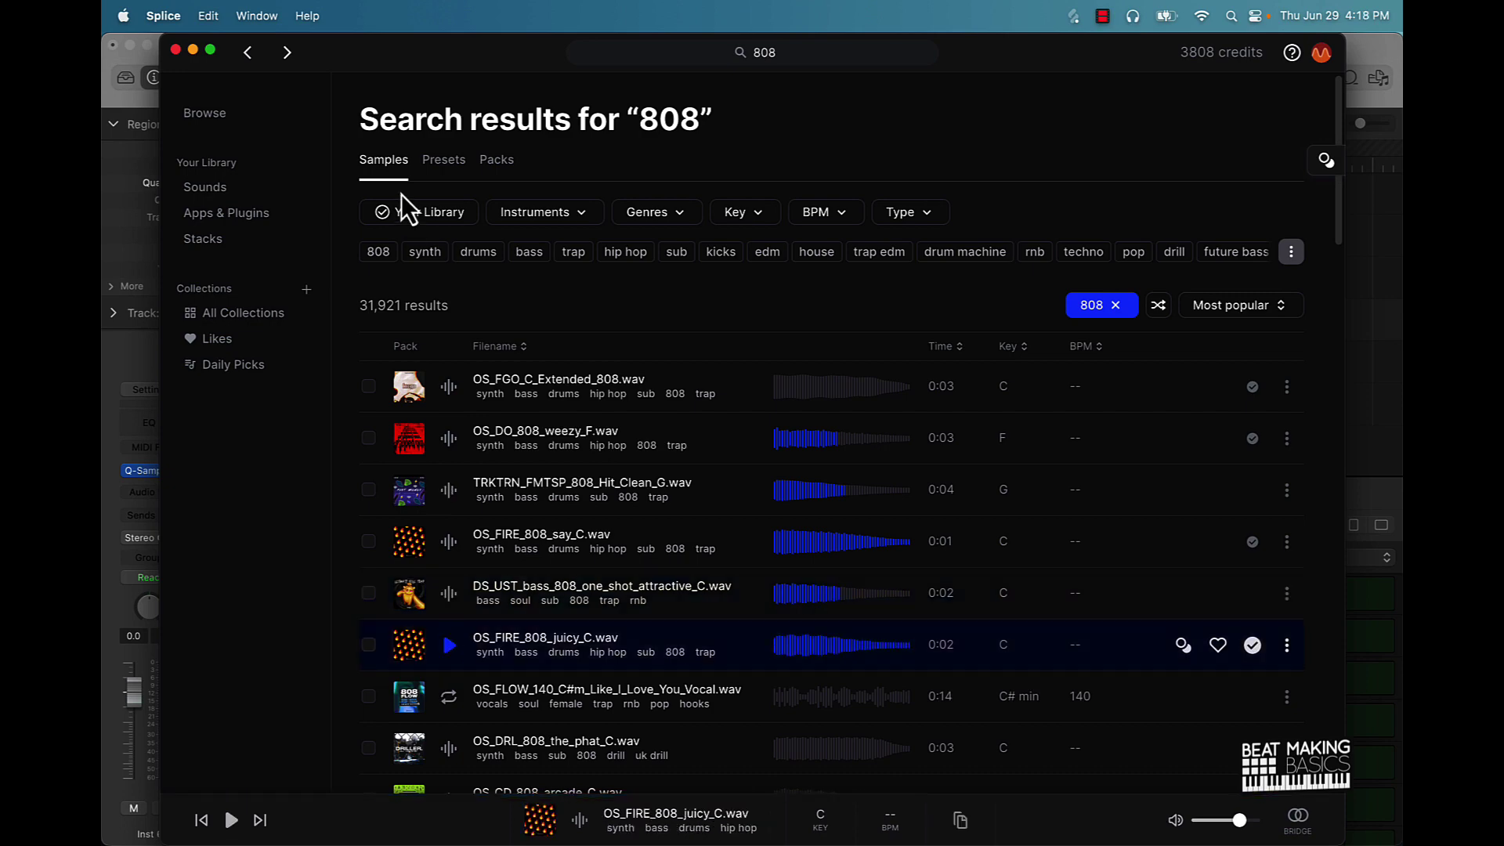
Step: Load OS_FIRE_808_juicy_C.wav from Splice into the Inst 6 Quick Sampler in Logic Pro and close the plug-in window
drag(439, 35, 991, 34)
drag(925, 658, 476, 364)
click(521, 161)
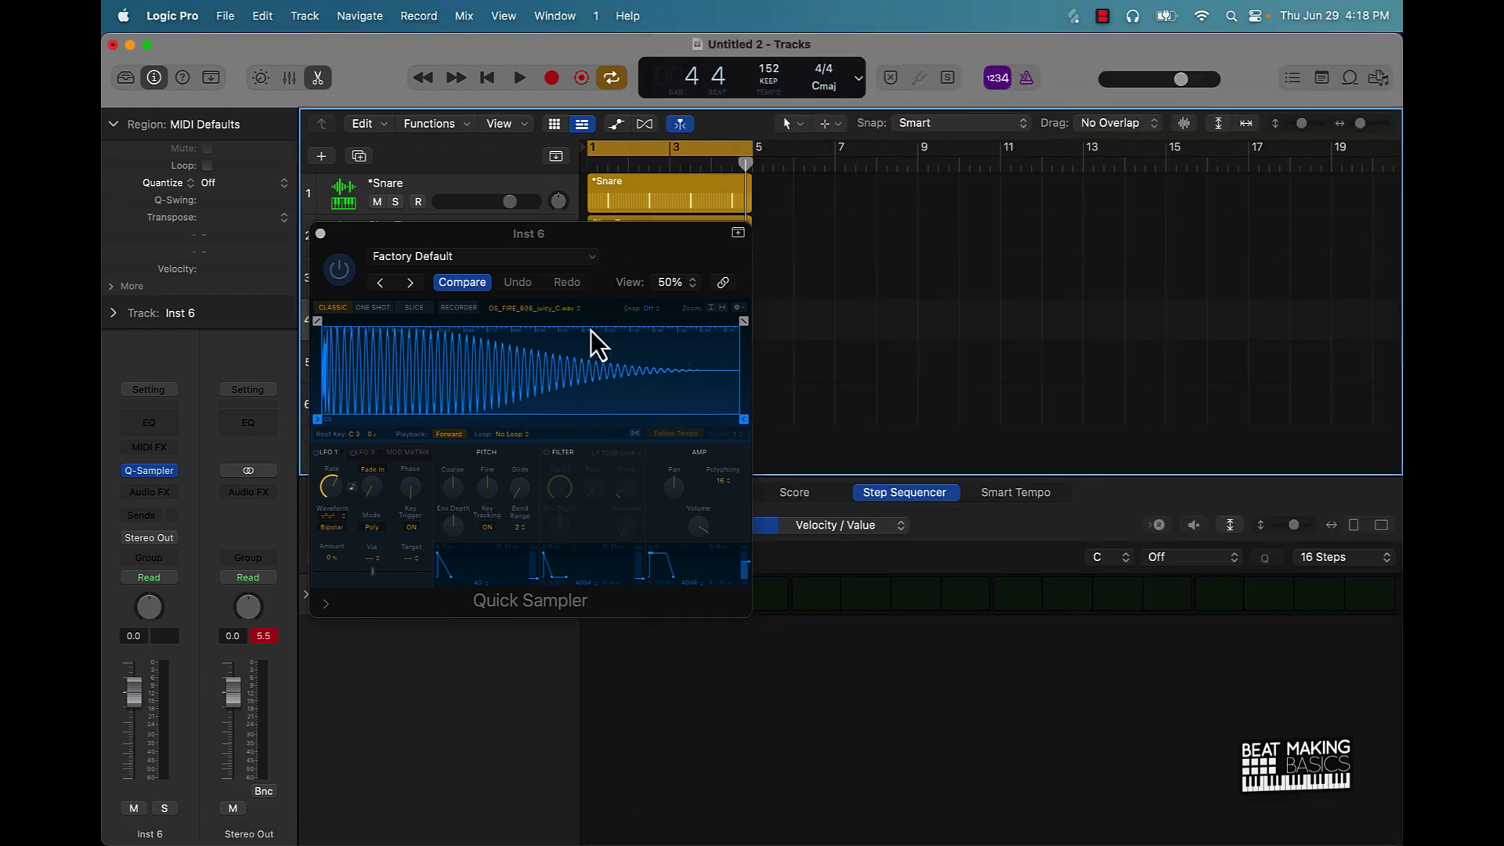
click(319, 234)
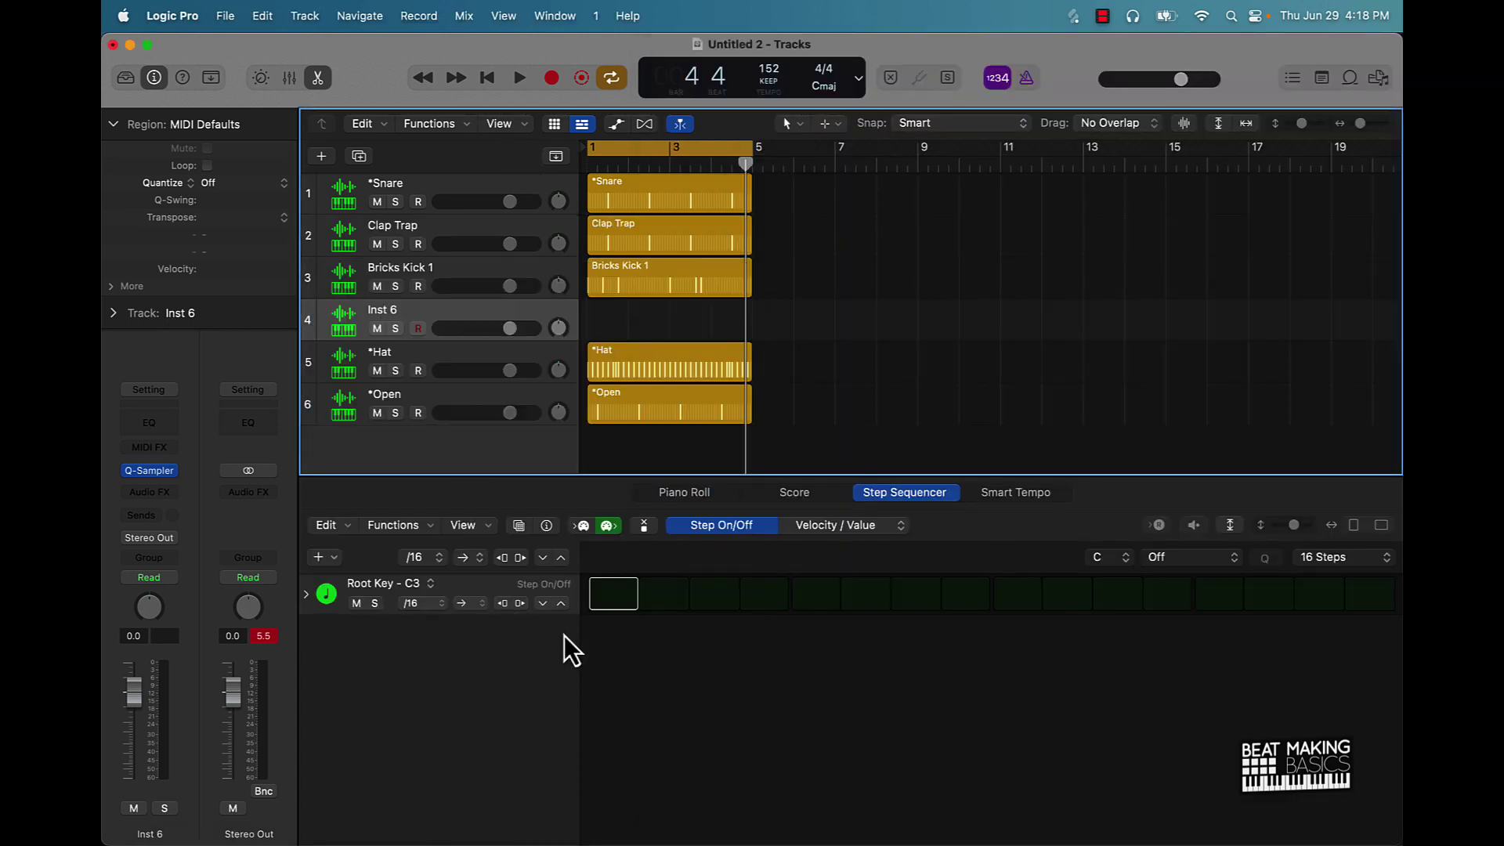
Step: Turn on step 1 of the Inst 6 pattern, move its region to start at bar 1, and start playback
click(603, 594)
key(Return)
drag(749, 329, 633, 332)
key(space)
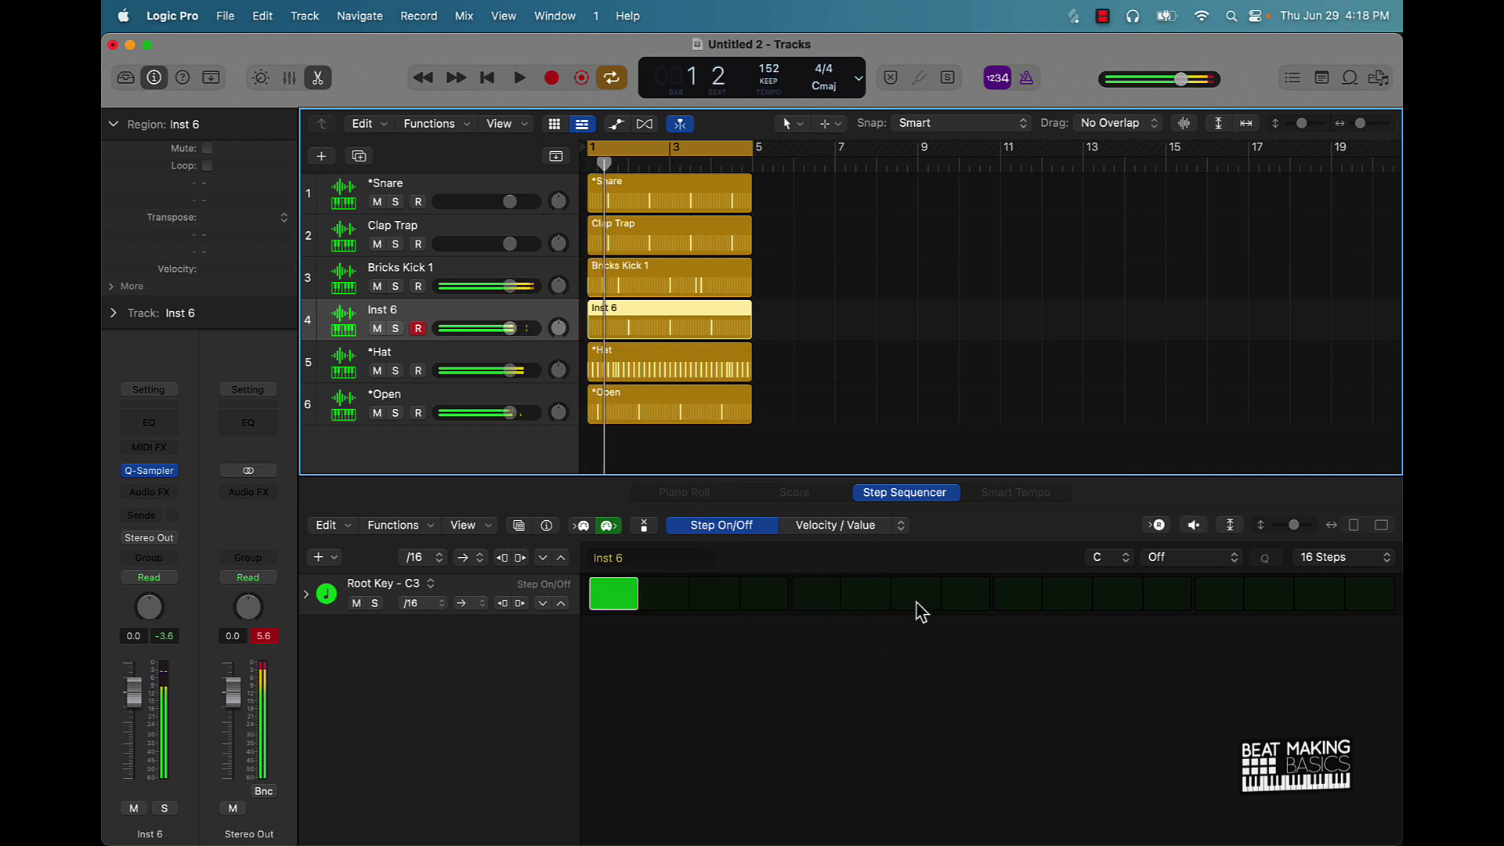
Step: Turn on steps 7 and 13 of the Inst 6 pattern and listen to the result
click(916, 599)
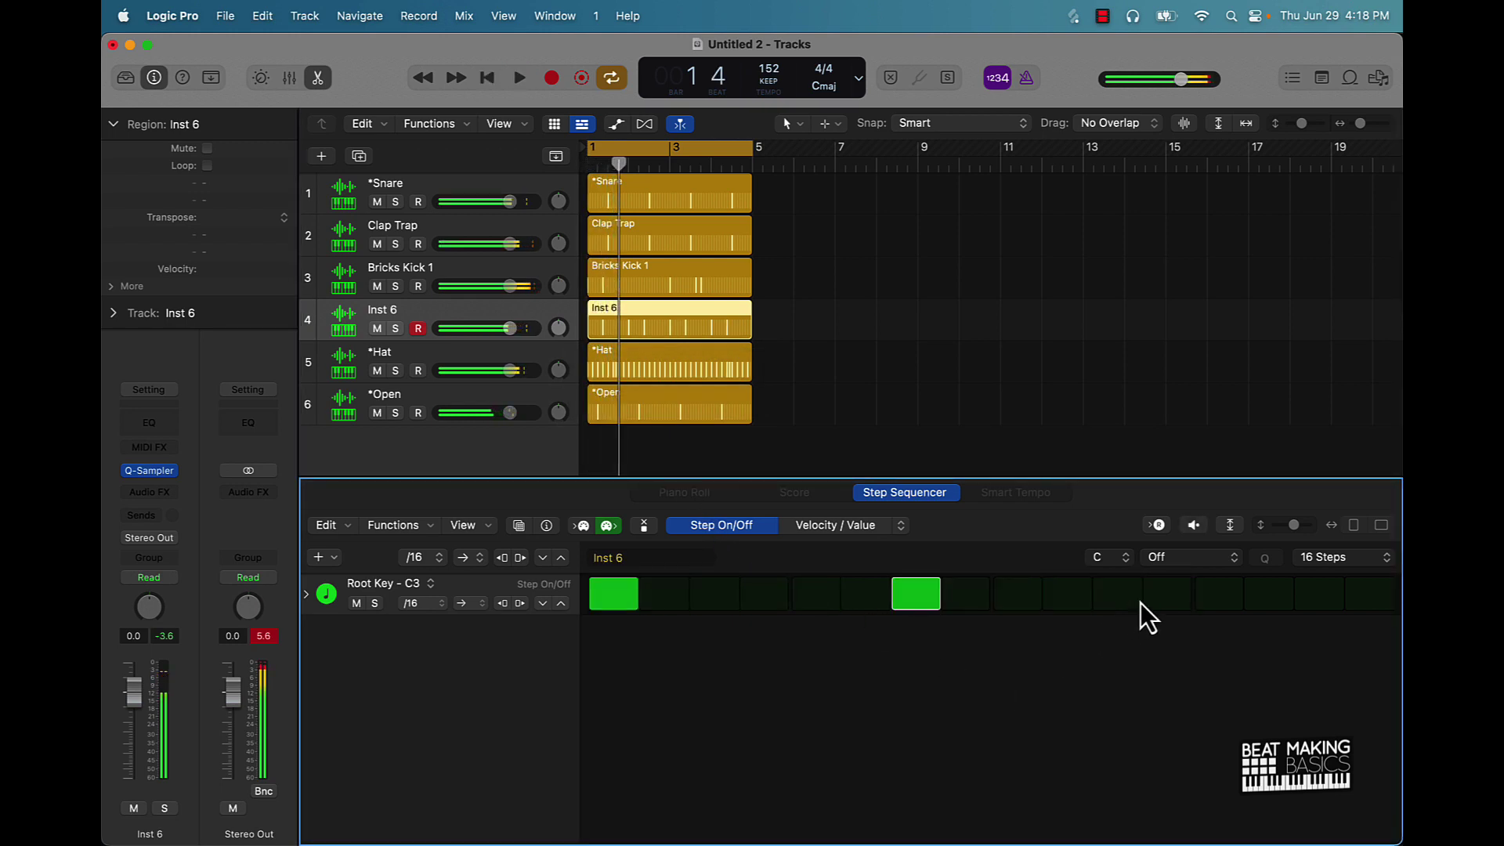
click(1214, 597)
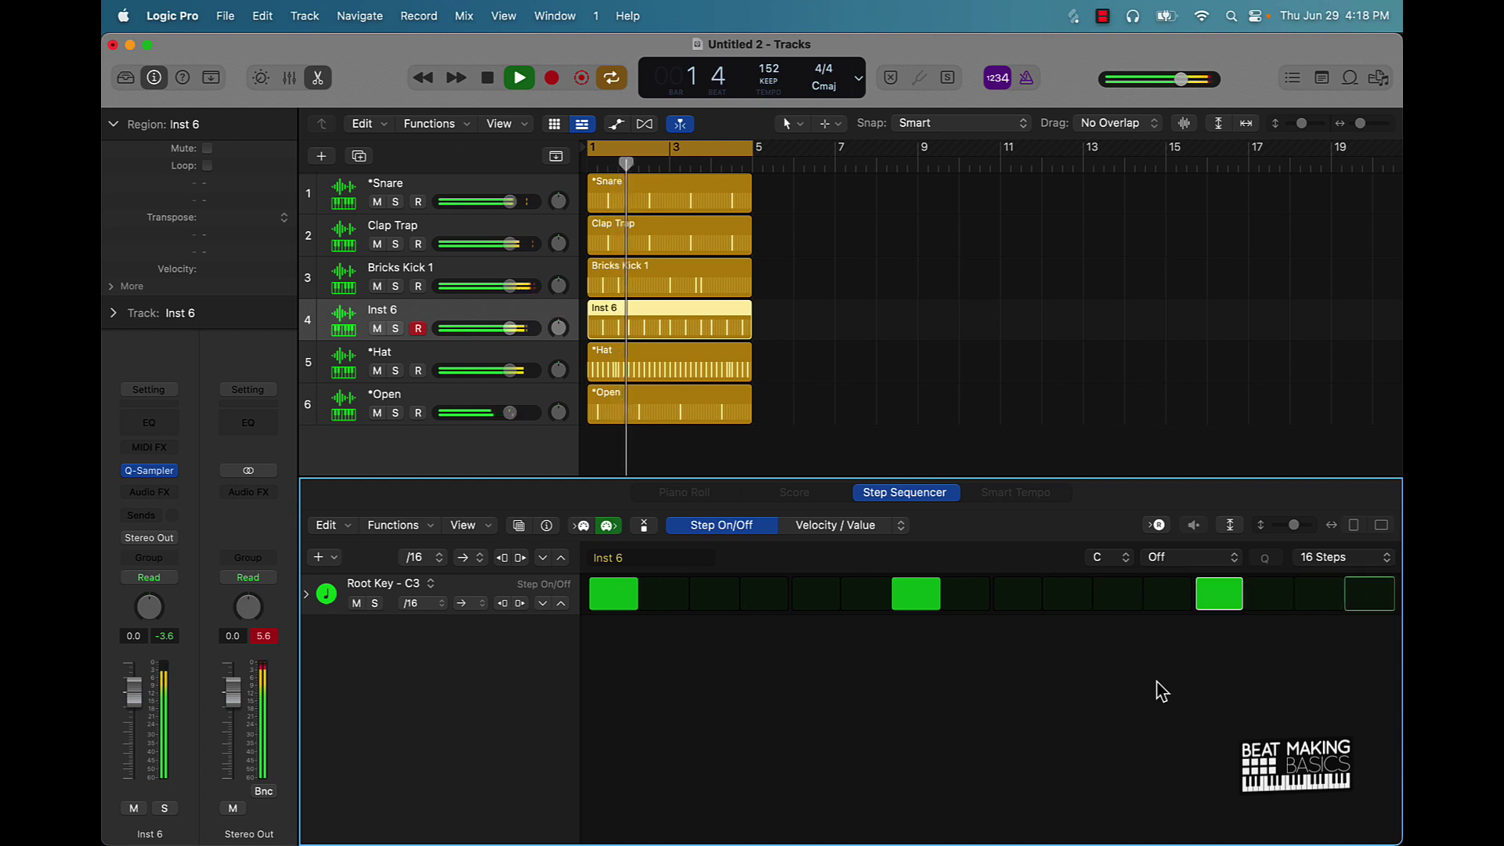
key(space)
Step: Set the Inst 6 pattern length to 64 steps, turn off steps 17 and 49, and play the beat
click(1304, 558)
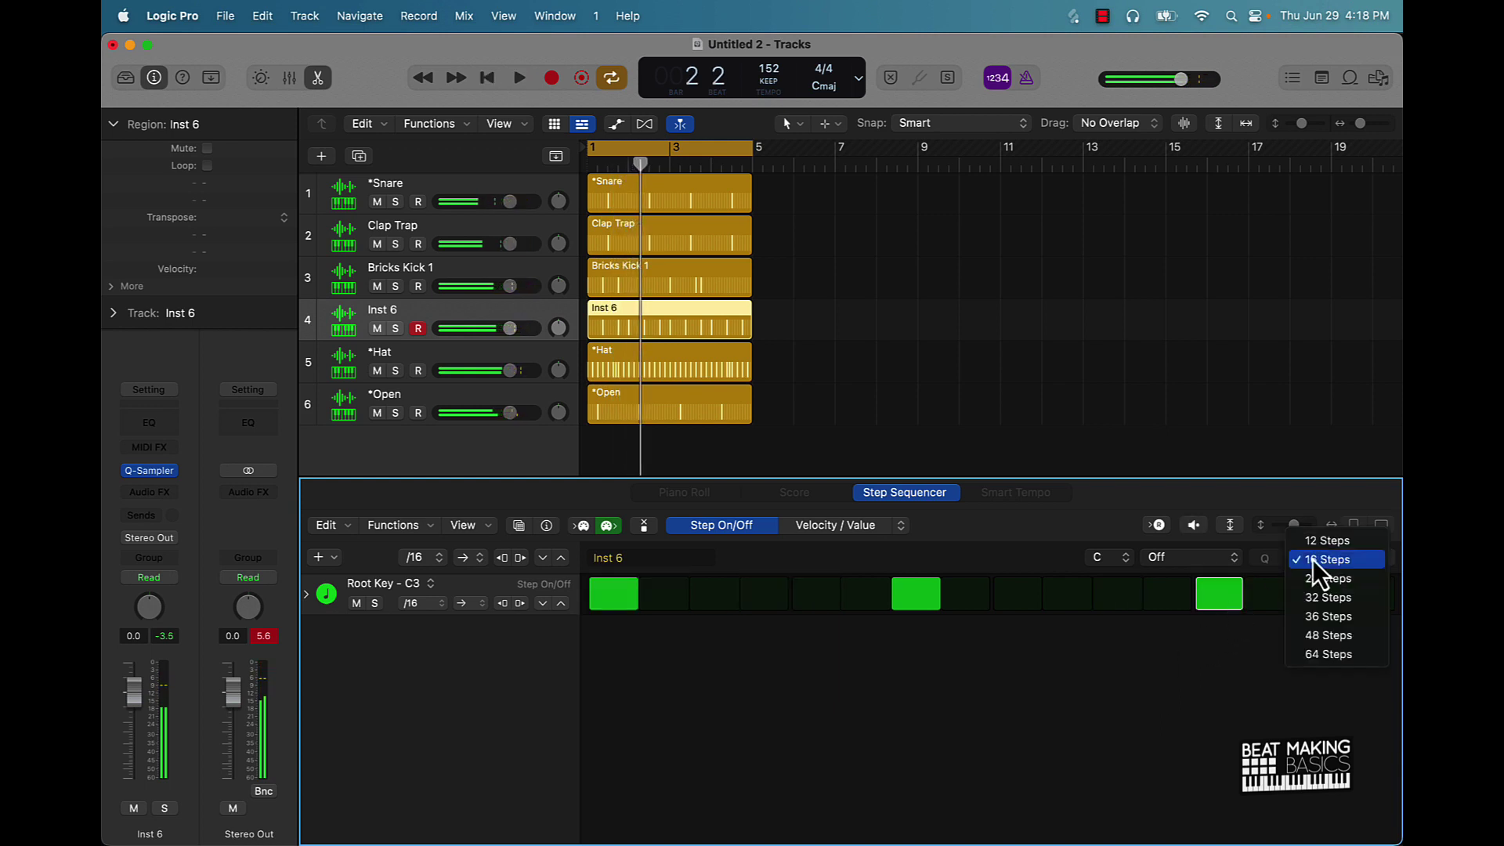
click(1325, 650)
key(space)
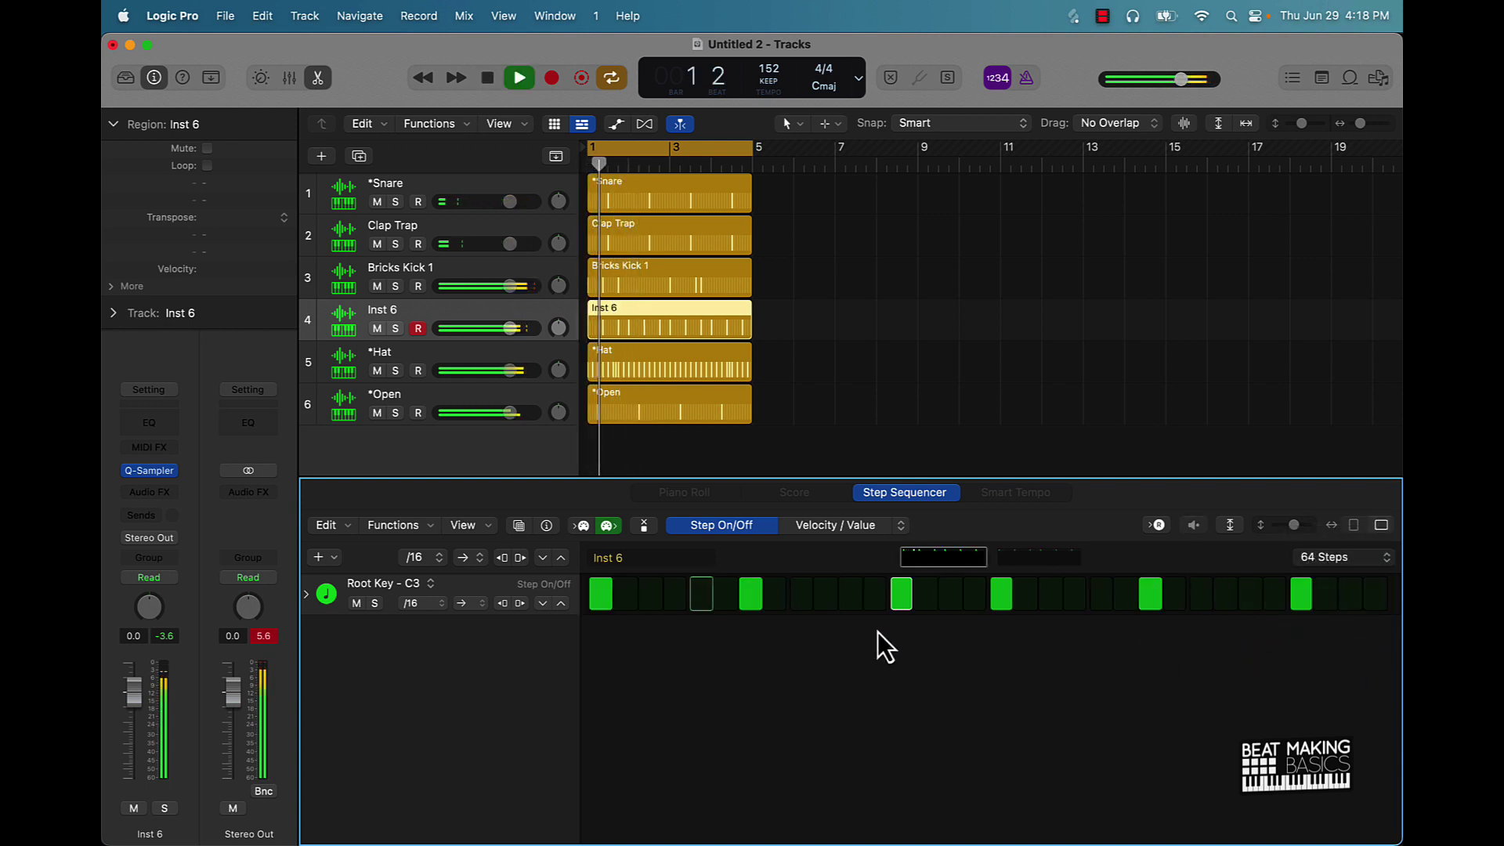
click(1001, 597)
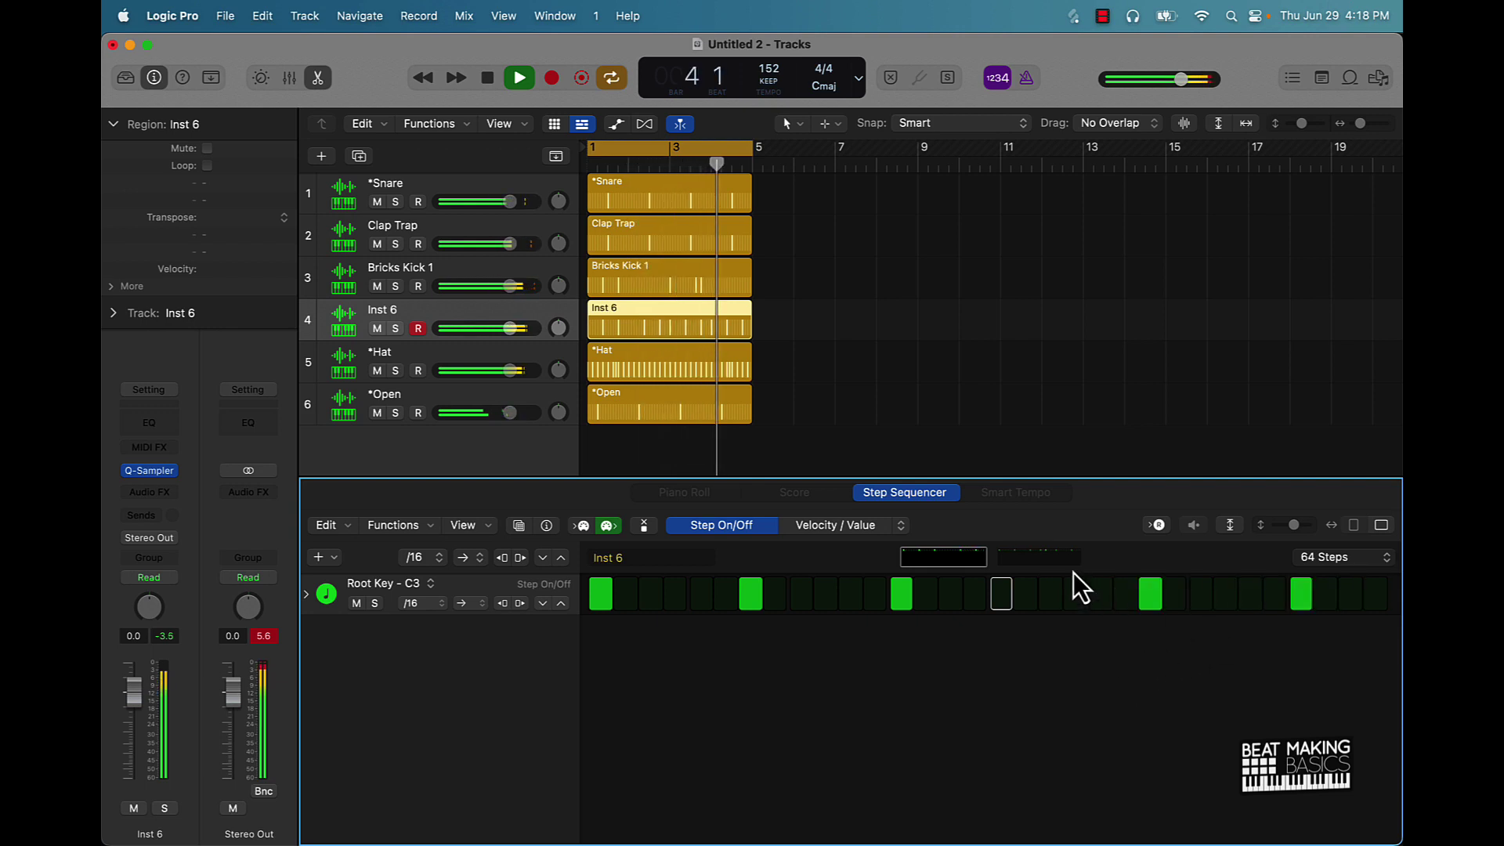
key(space)
click(1038, 558)
click(1001, 595)
key(space)
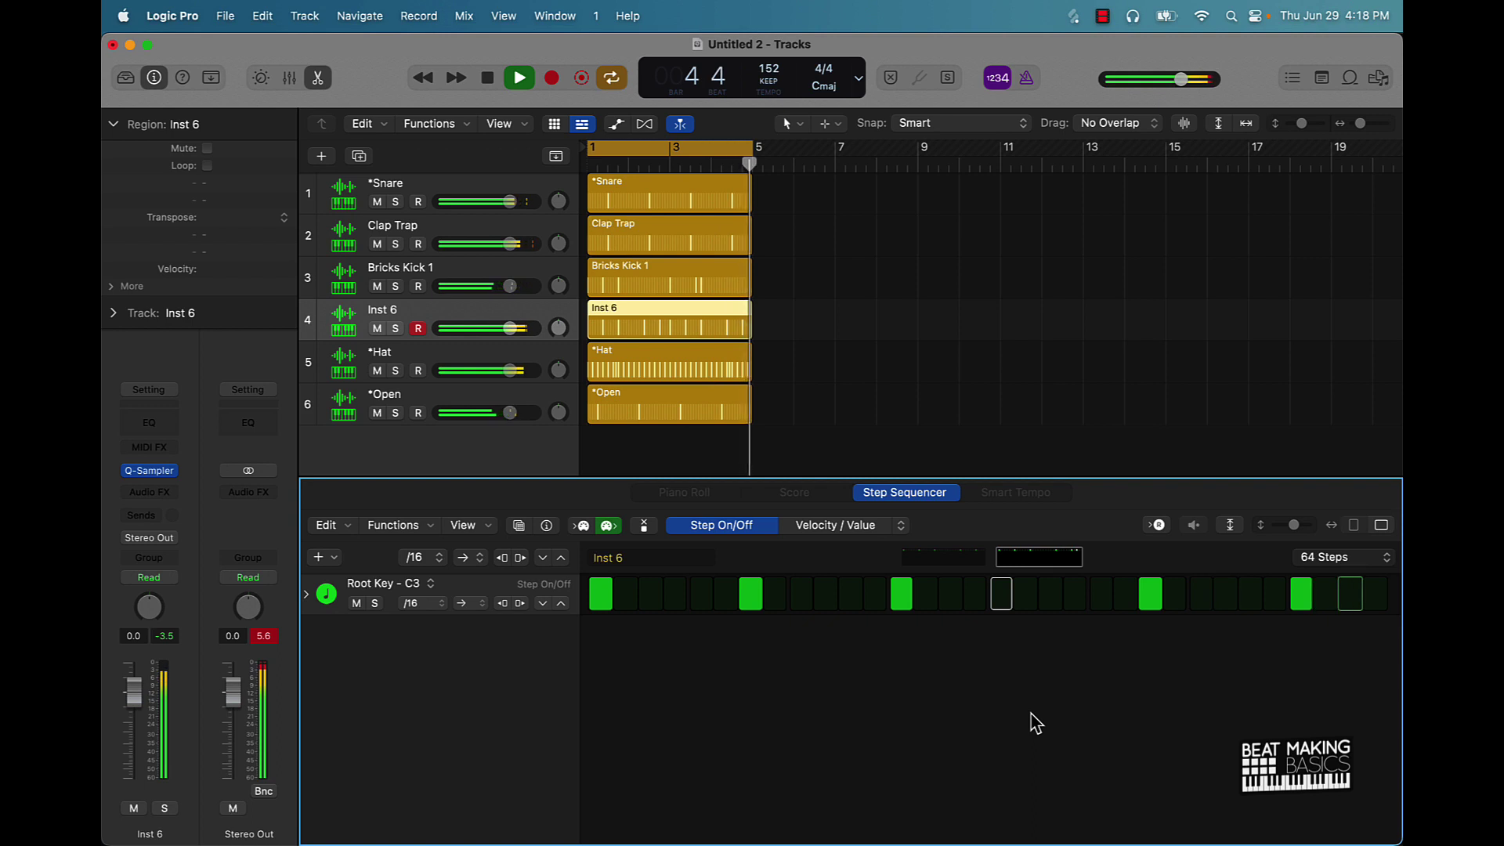
key(space)
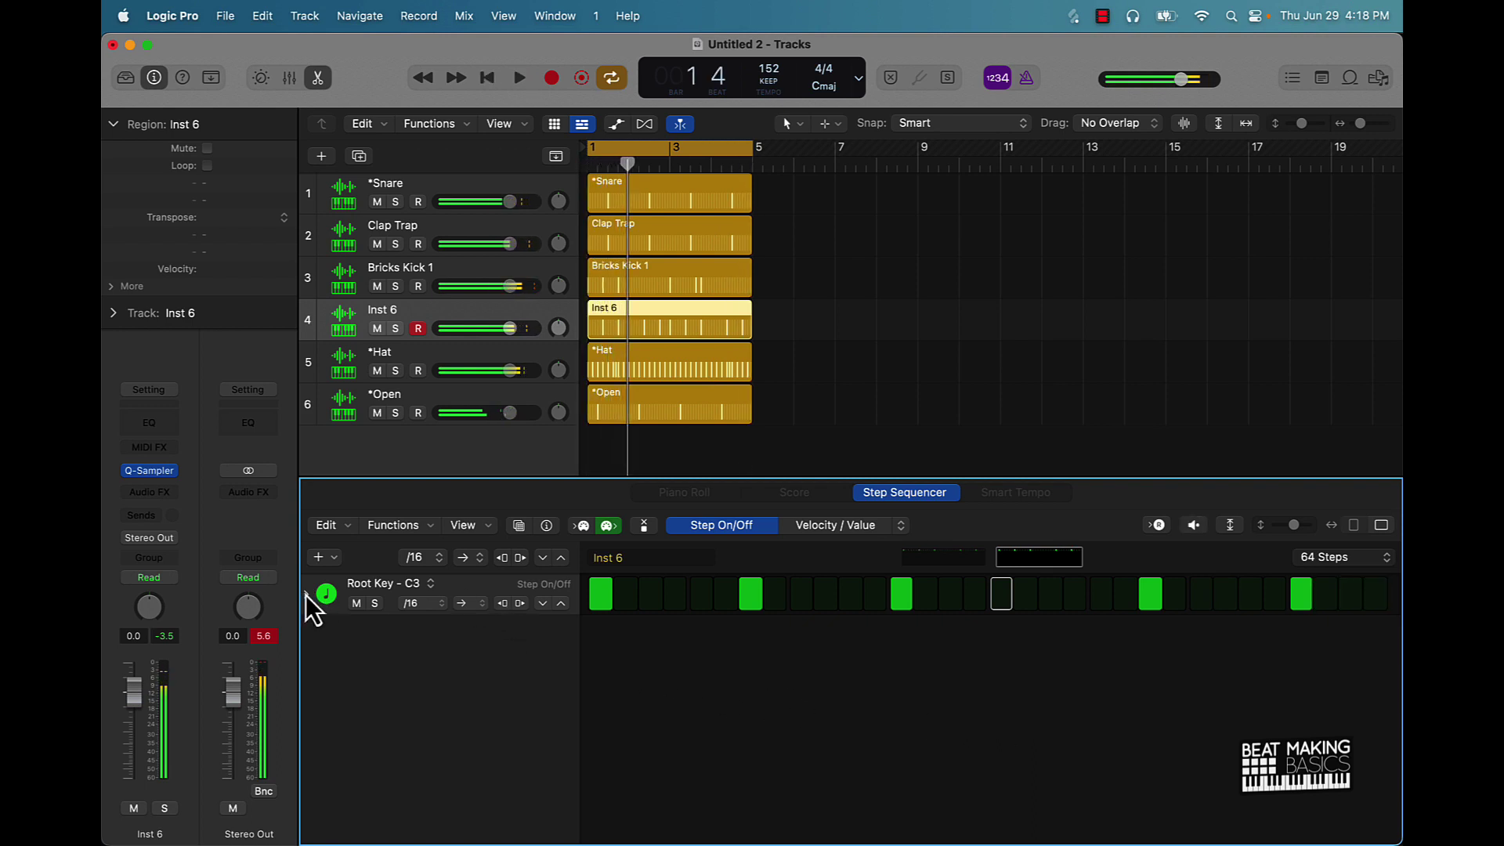
Step: Expand the Inst 6 pattern's Root Key - C3 row and tie the steps across both halves so each 808 note sustains until the next
click(307, 593)
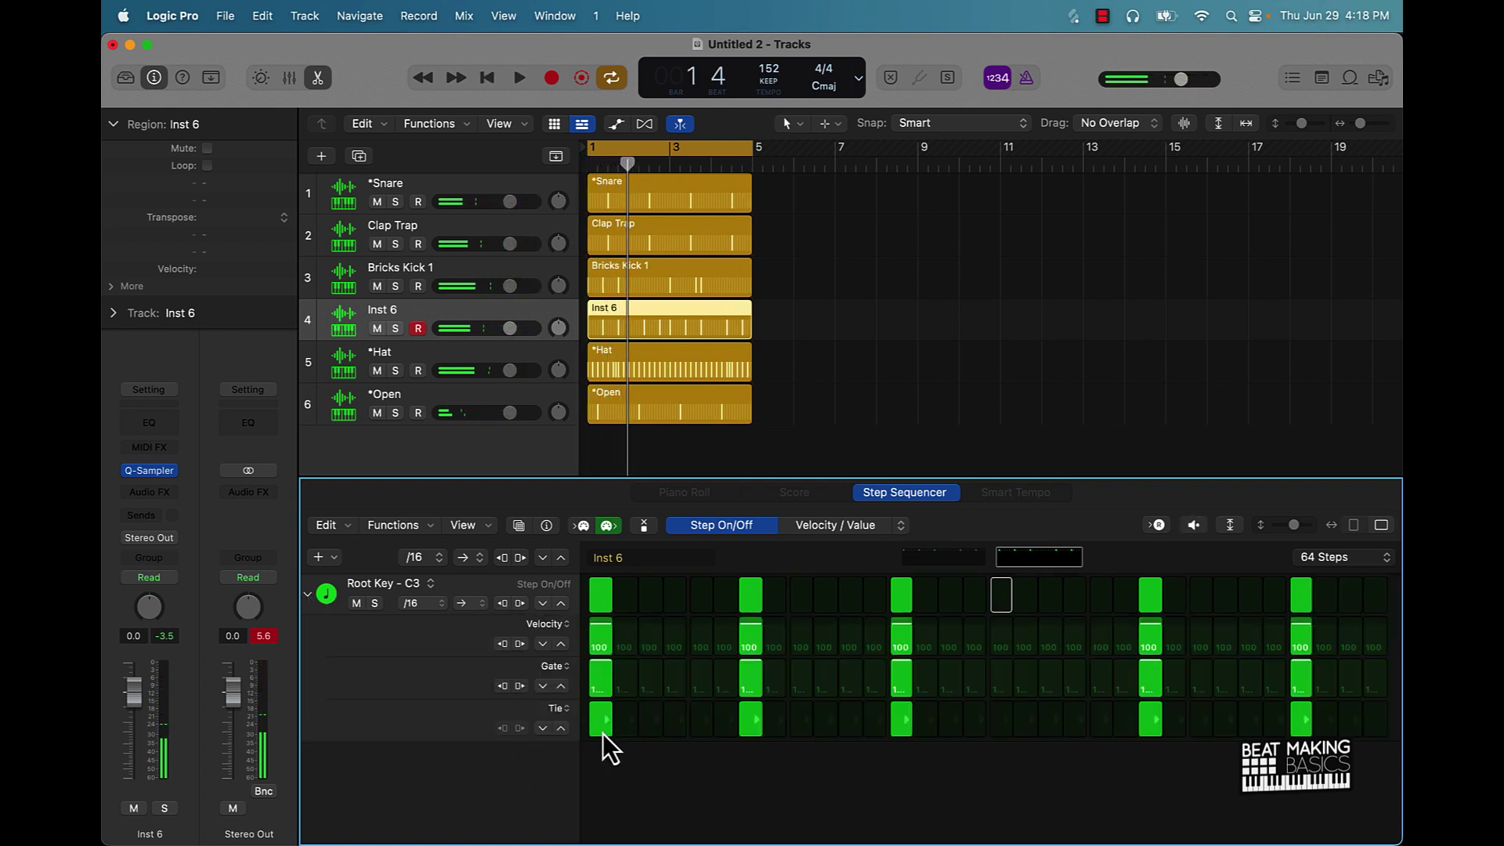
mouse_move(600, 730)
mouse_down()
mouse_move(706, 713)
mouse_move(896, 718)
mouse_up()
drag(1009, 722, 1363, 726)
click(983, 557)
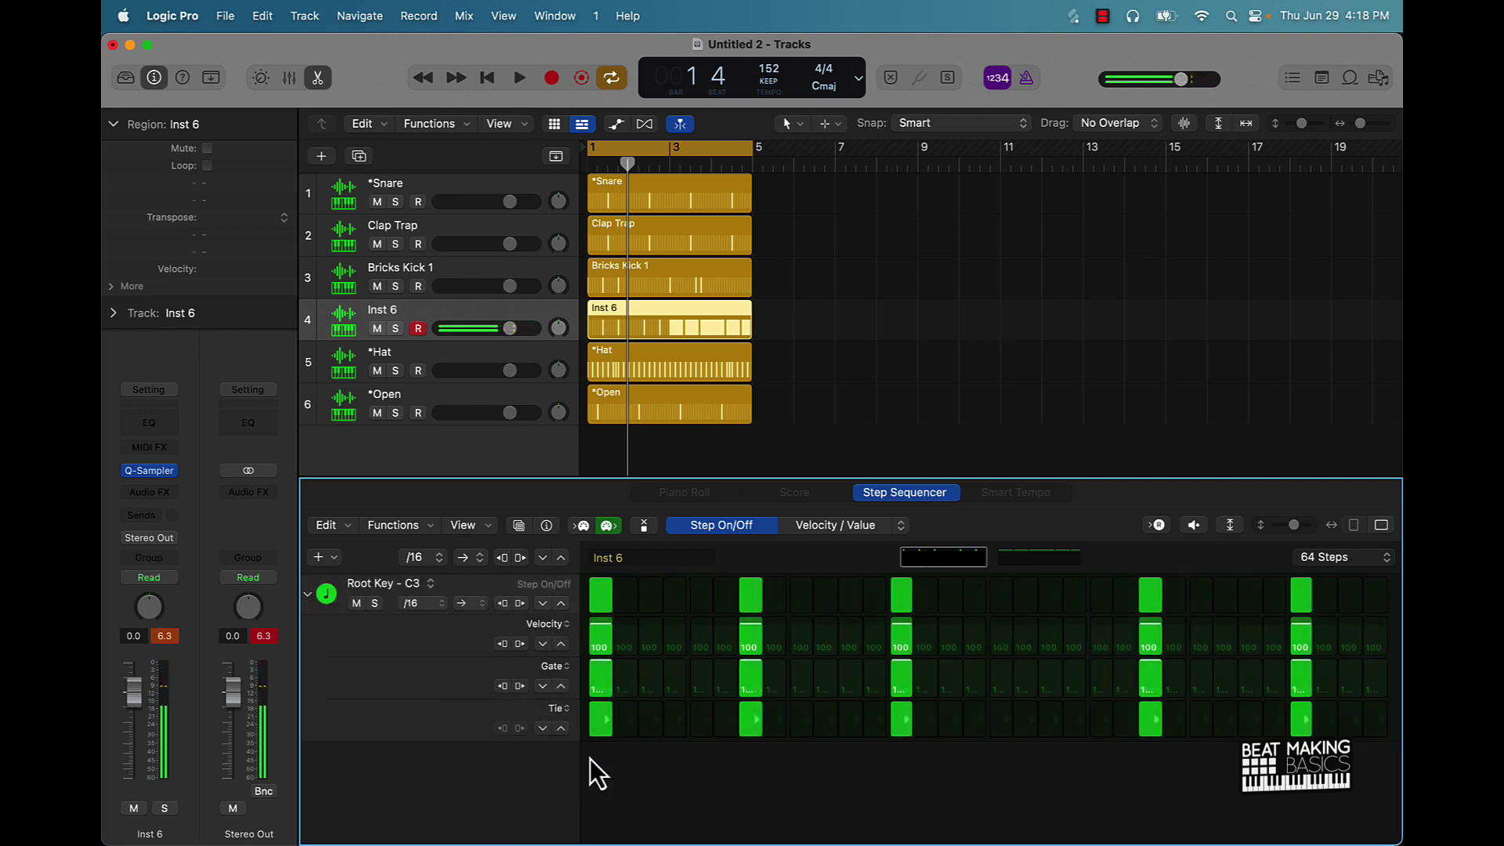
mouse_move(601, 720)
mouse_down()
mouse_move(1399, 719)
mouse_move(1262, 731)
mouse_move(1365, 722)
mouse_up()
key(super+z)
key(super+z)
Step: Play the beat to check the tied 808 notes through both halves of the Inst 6 pattern
key(space)
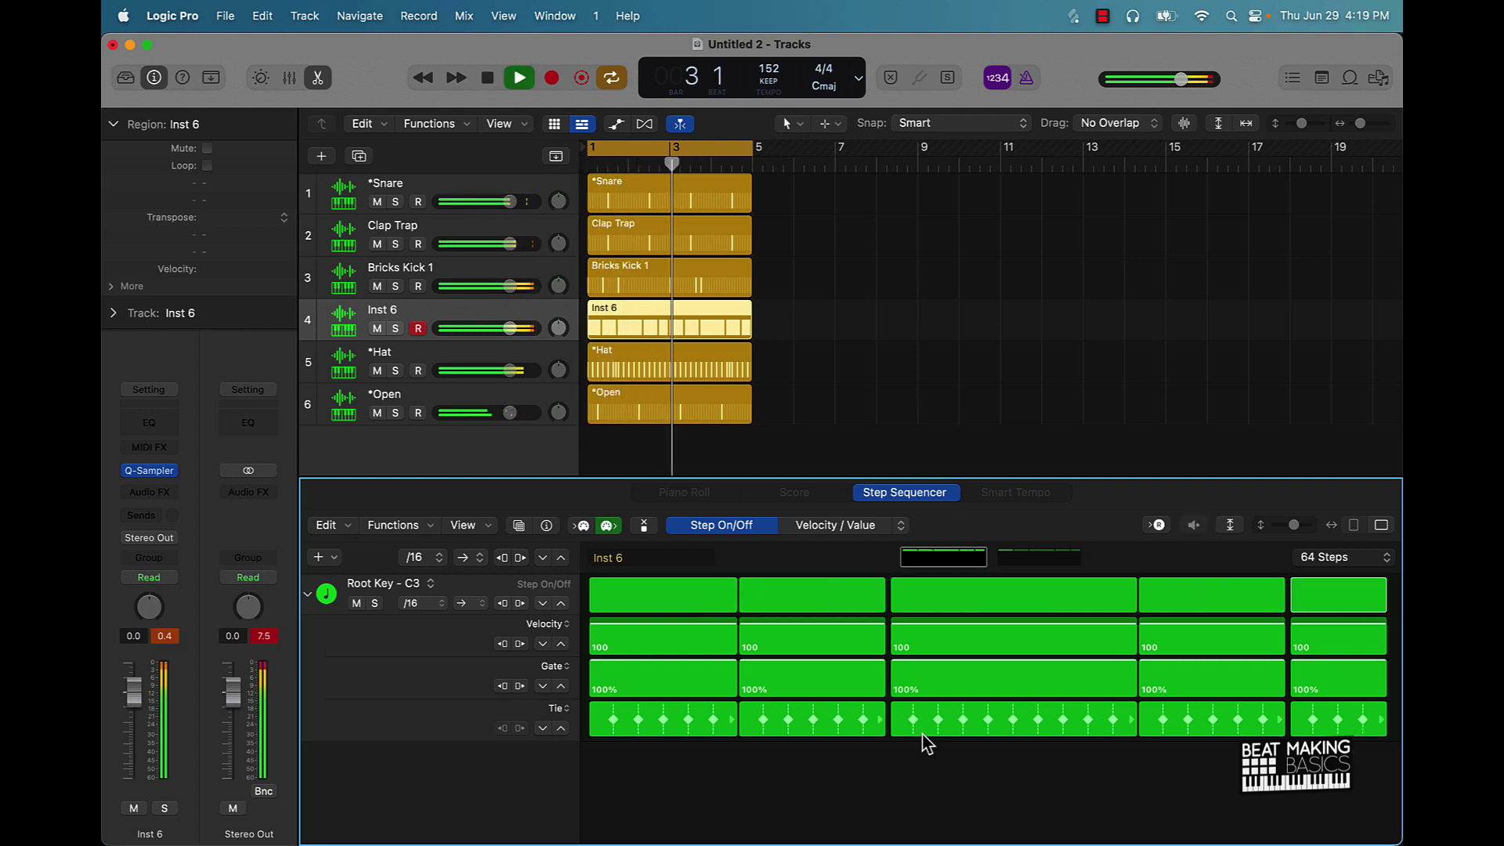
key(XF86AudioLowerVolume)
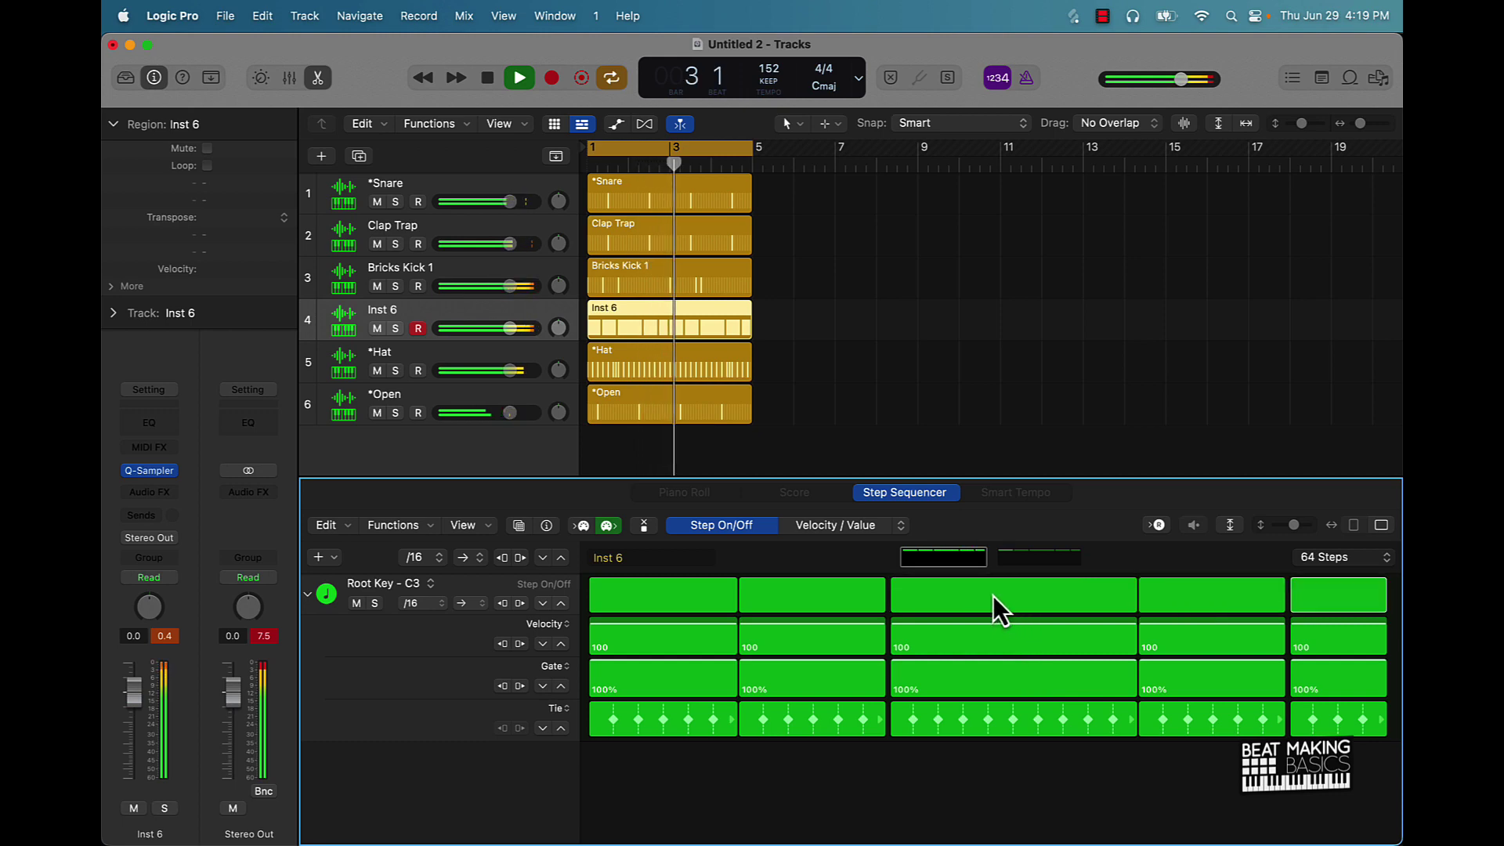
click(1014, 548)
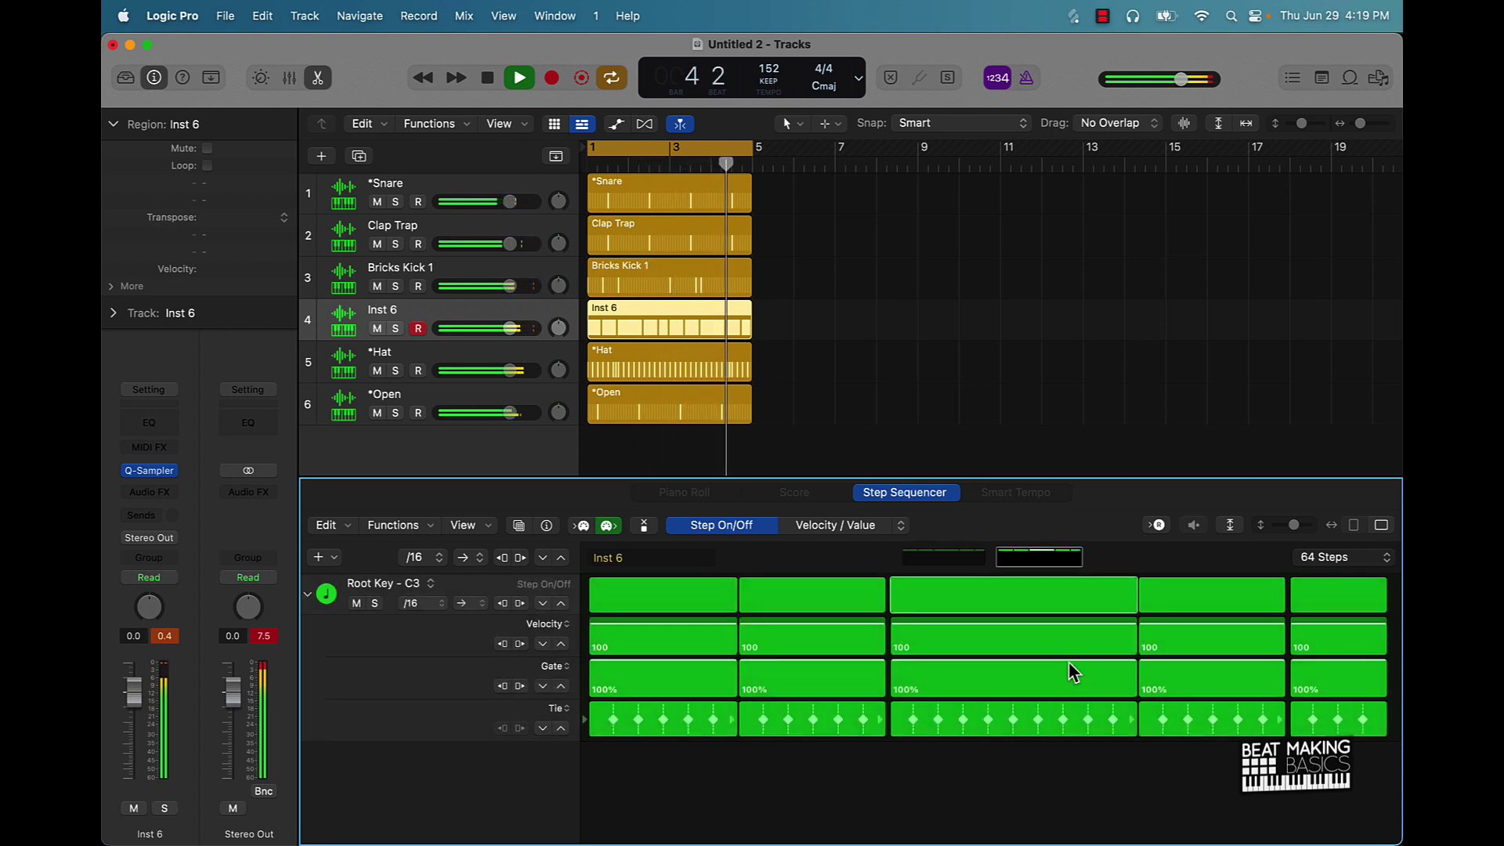
key(space)
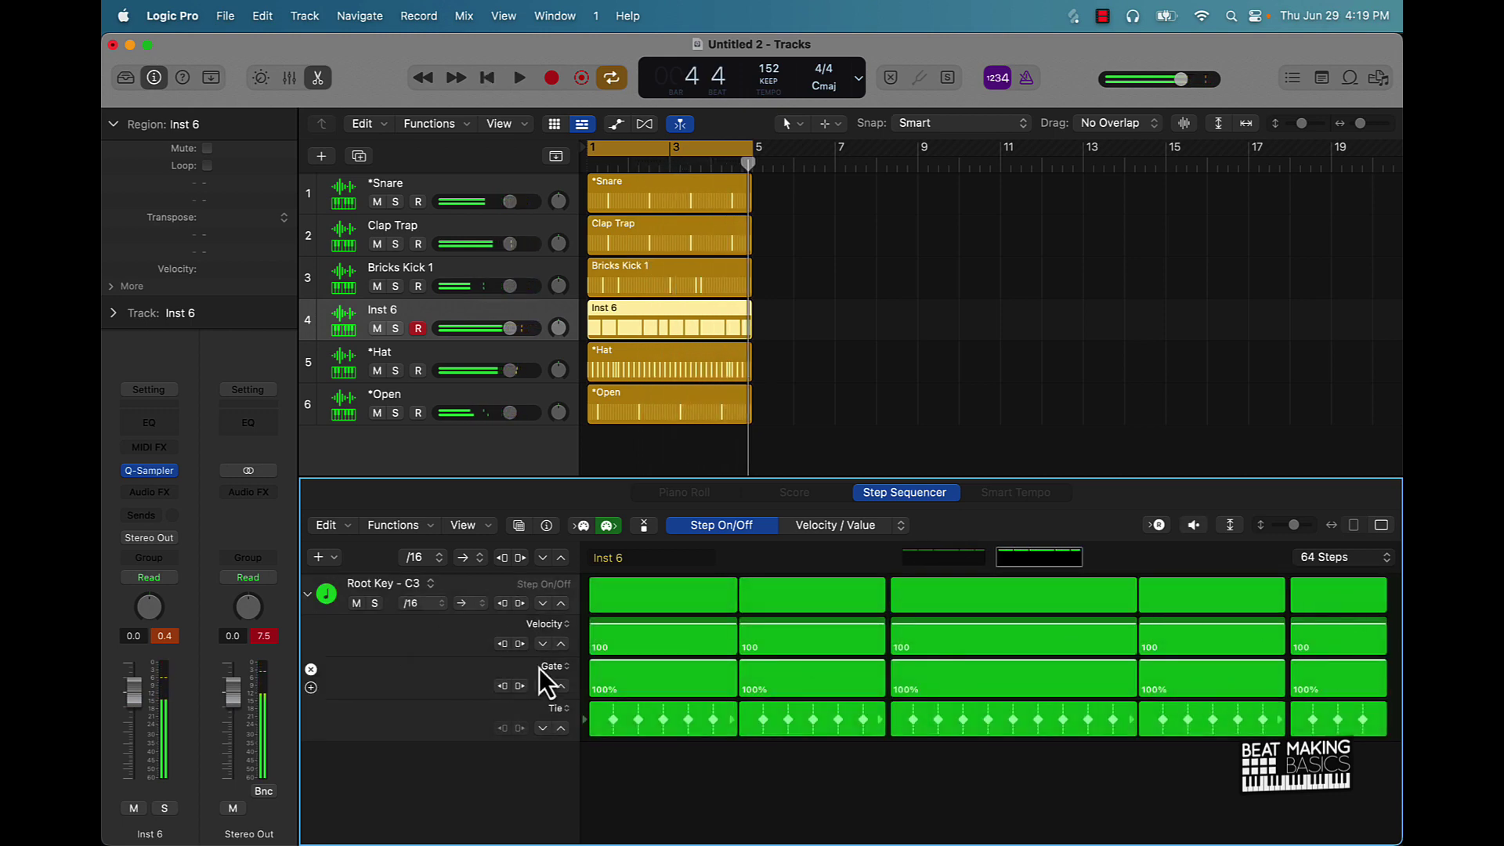
Step: Change the Inst 6 row's Gate subrow to Note and raise the pattern's last 808 note to C♯3
click(551, 666)
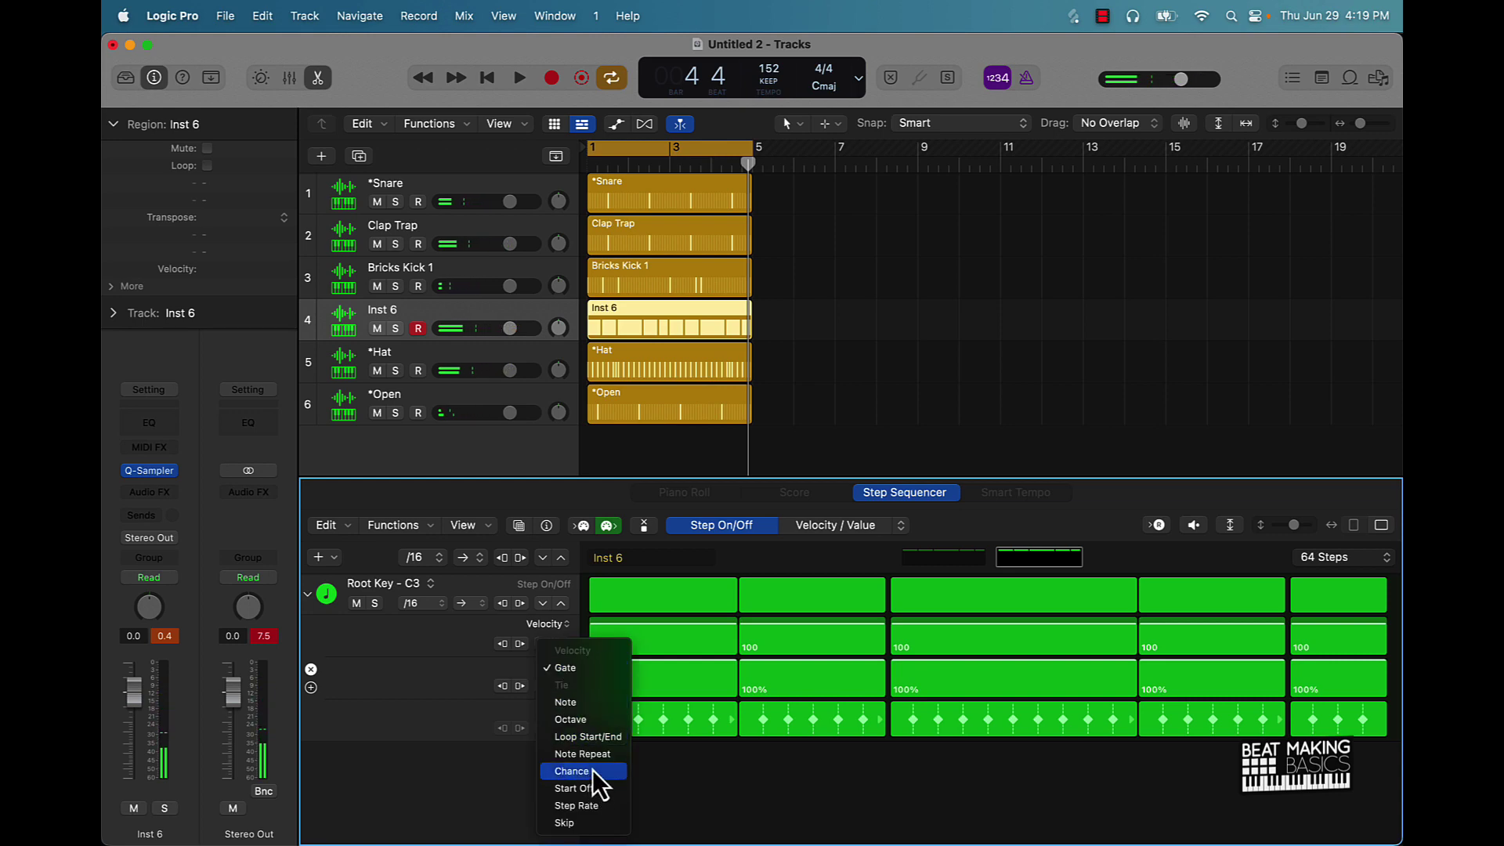
click(586, 704)
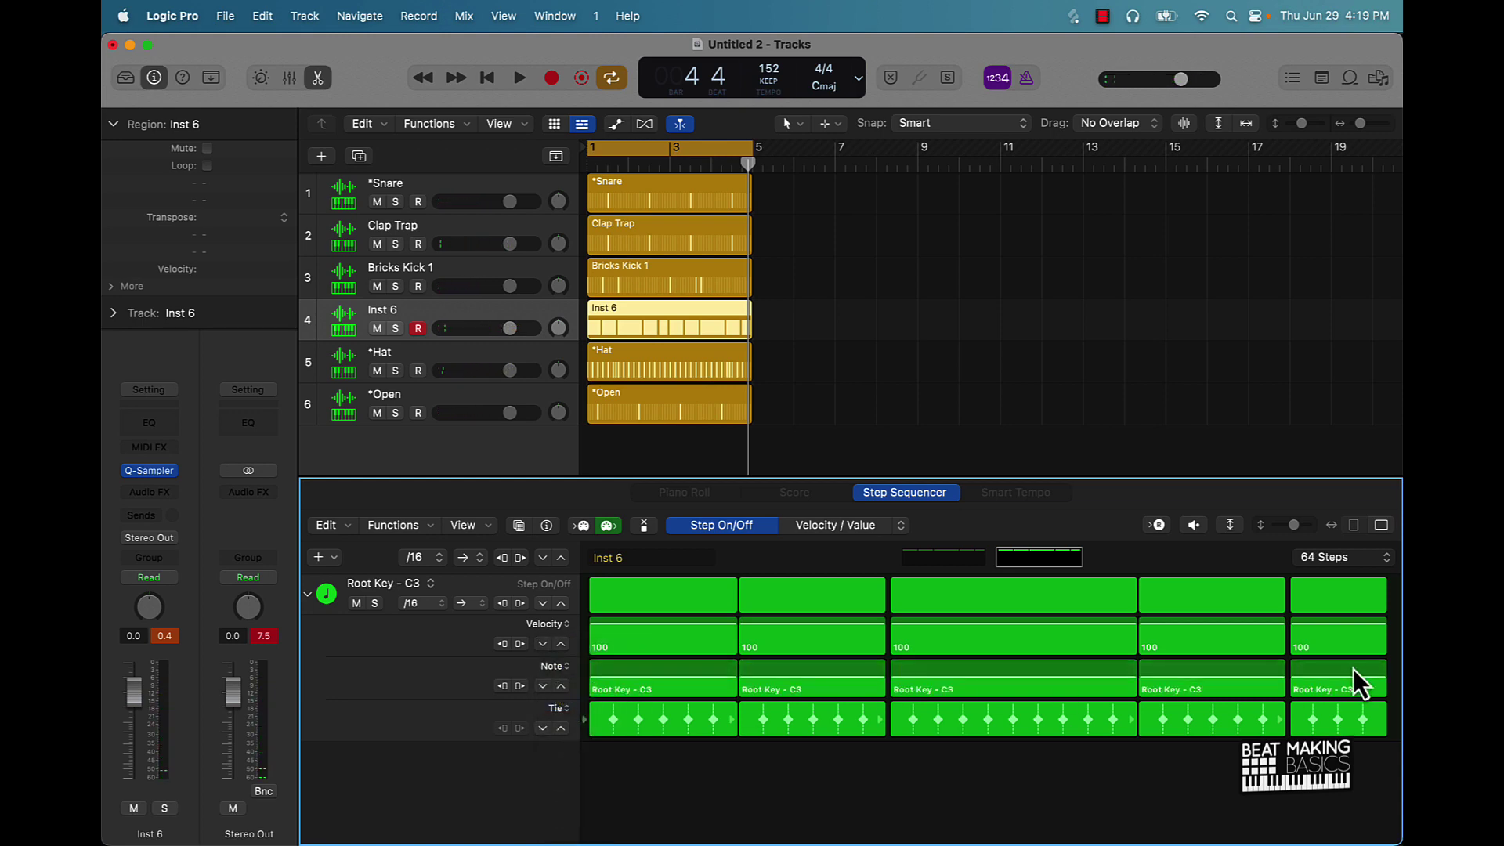
drag(1340, 691, 1337, 680)
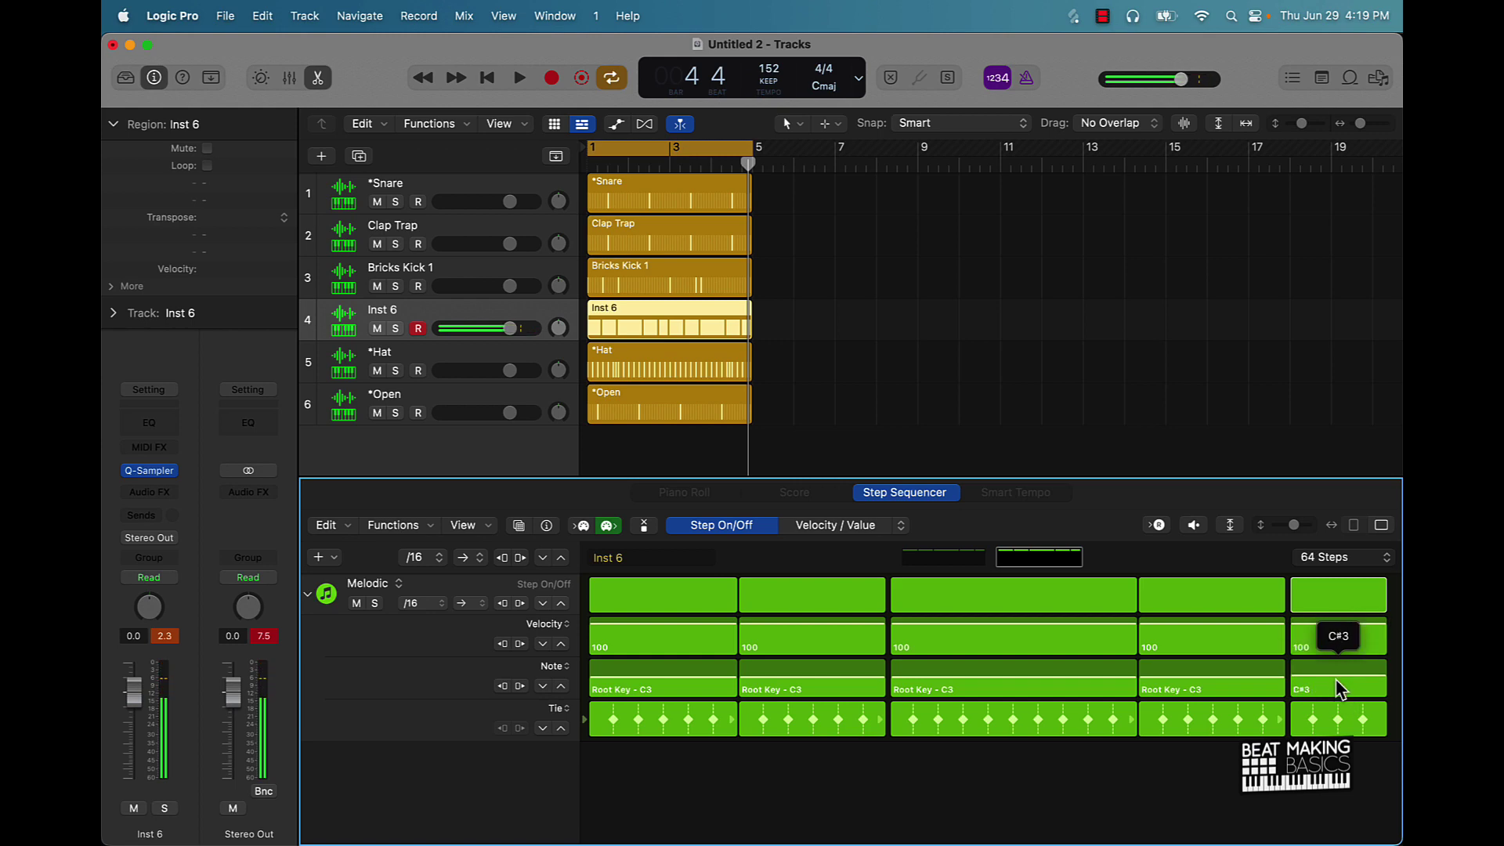
Step: Raise the second-to-last 808 note to D♯3, change the Velocity subrow to Note Repeat and set that note to 5 repeats
drag(1243, 675, 1242, 674)
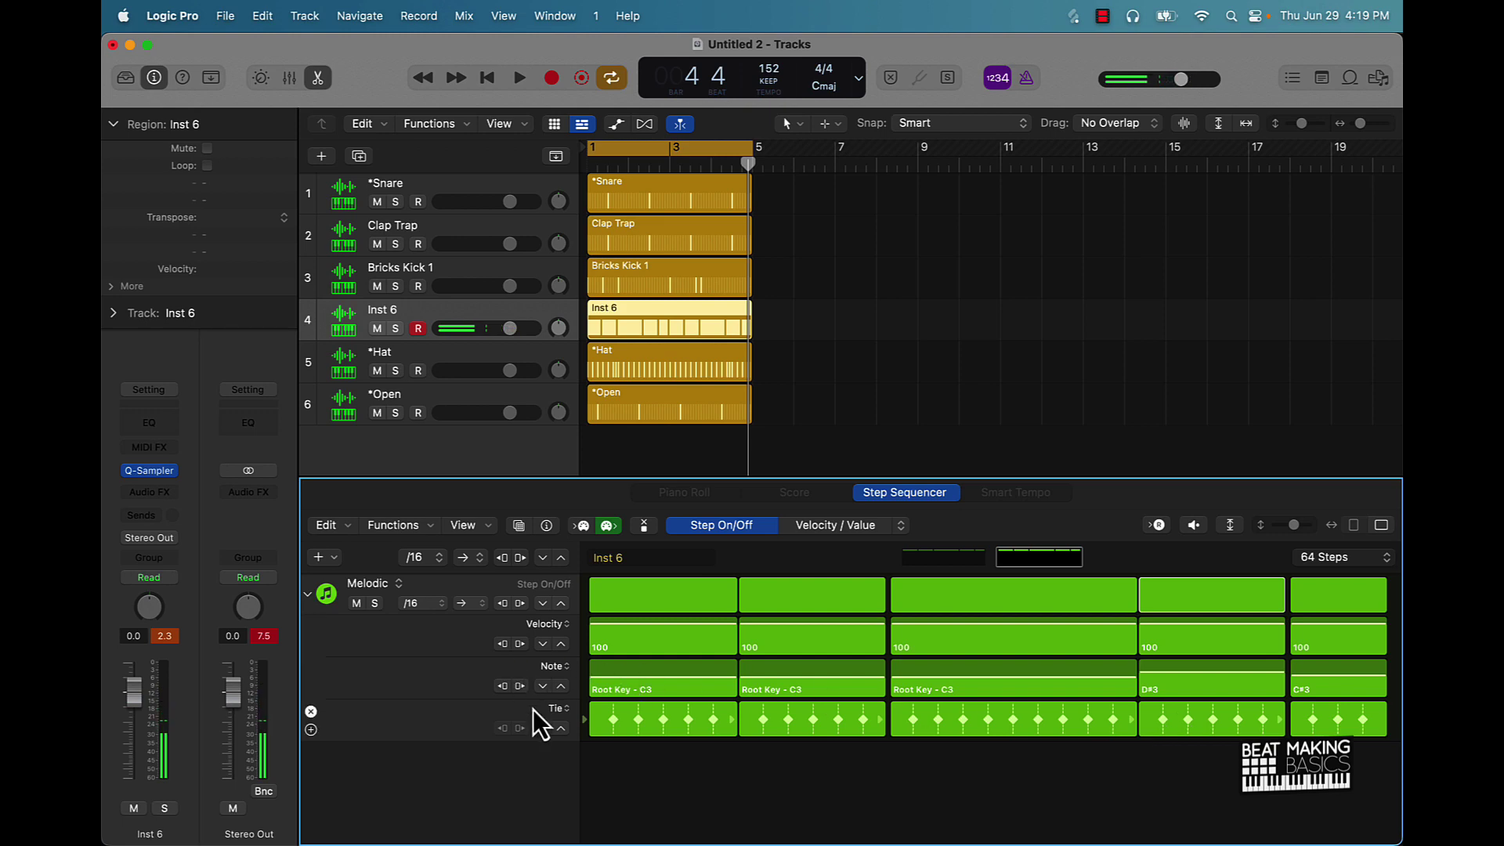
click(553, 626)
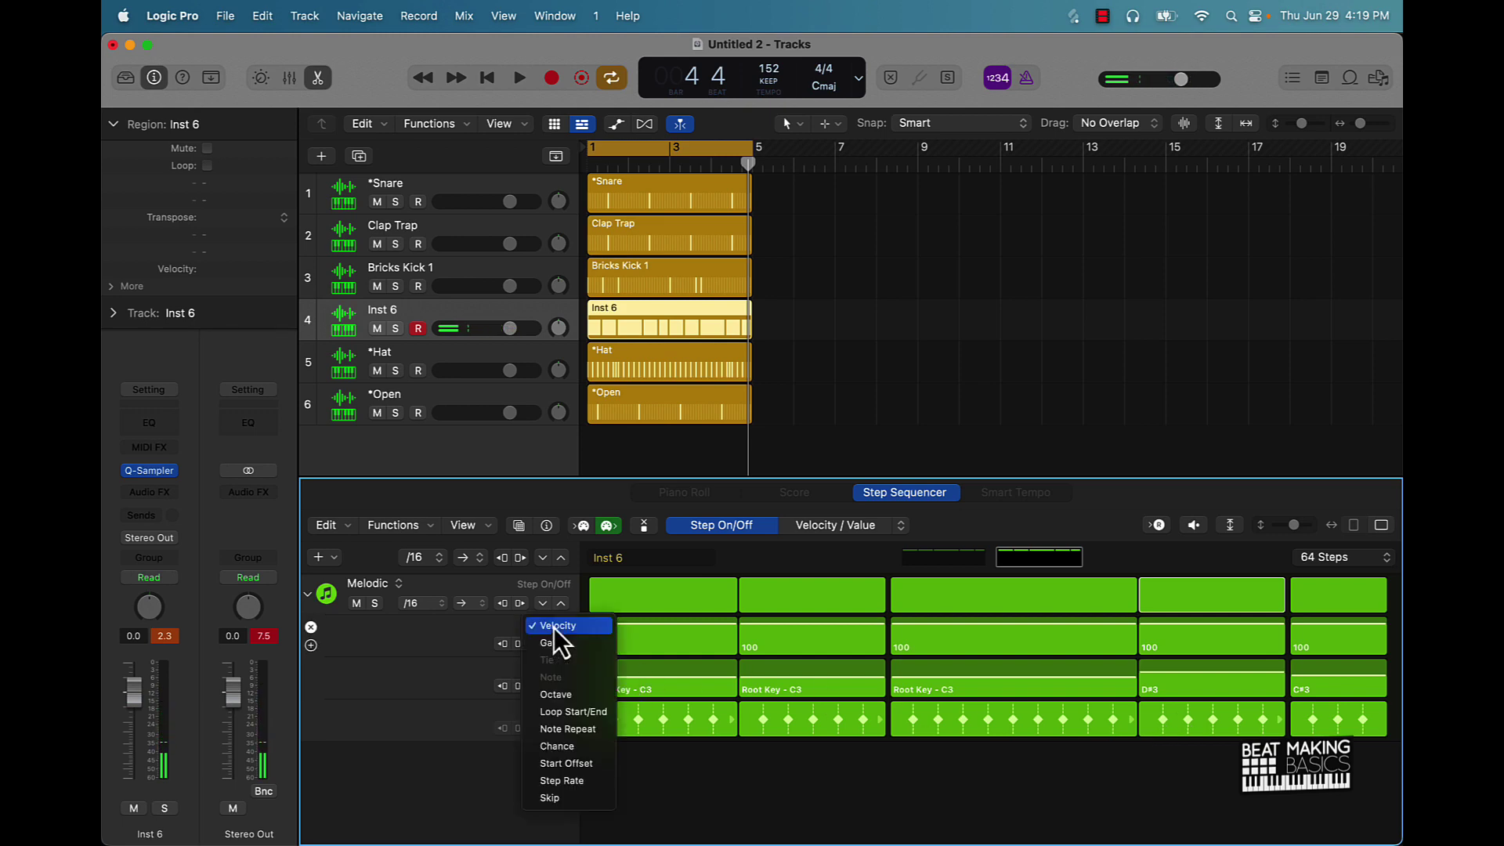
click(569, 729)
drag(1215, 689, 1196, 639)
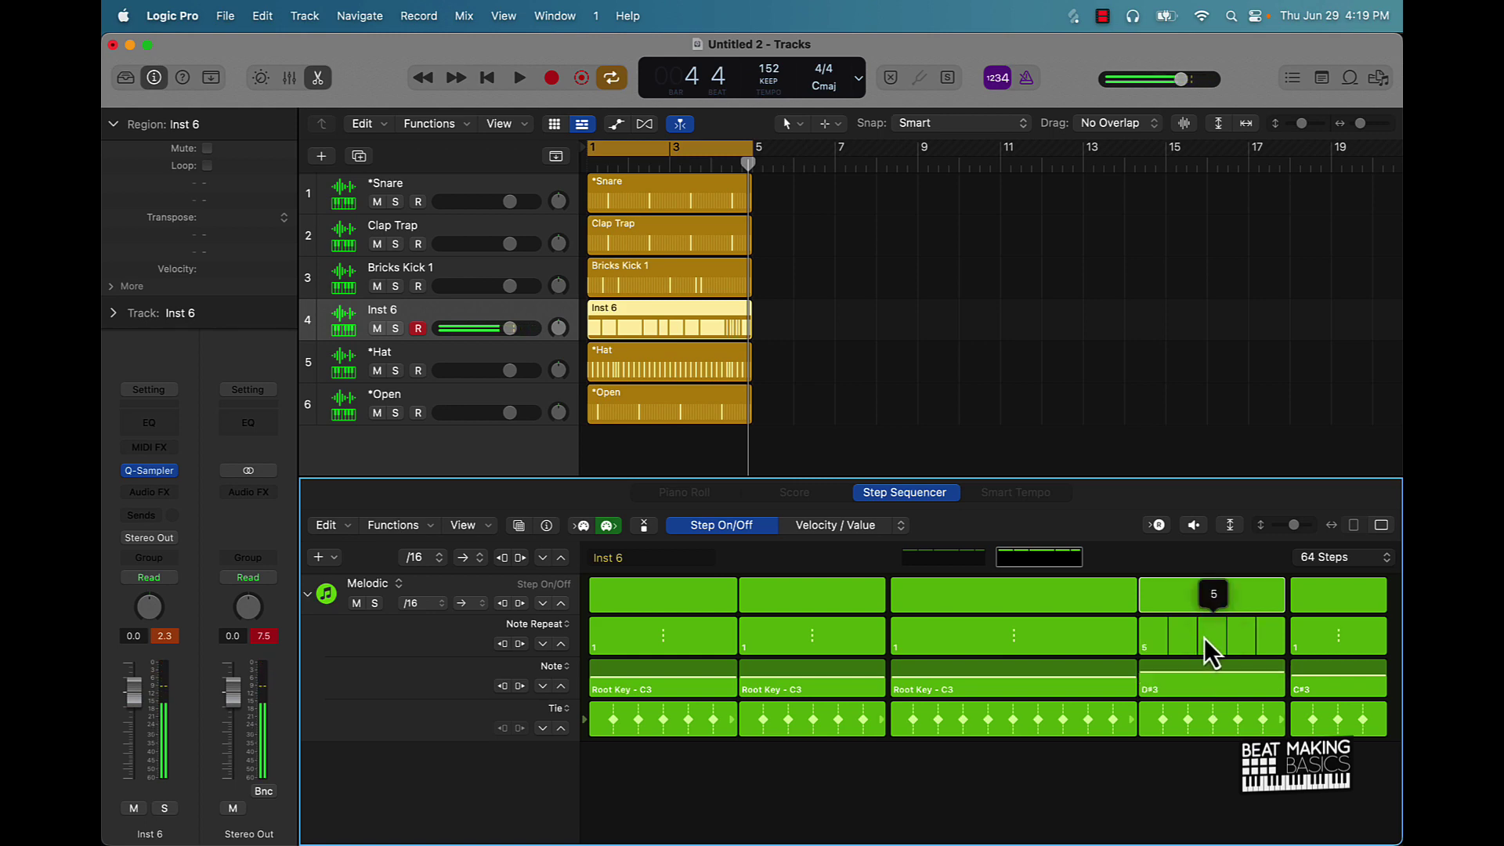
Step: With the beat playing, lower the pattern's last 808 note to G♯2 and set the D♯3 note to 6 repeats
key(space)
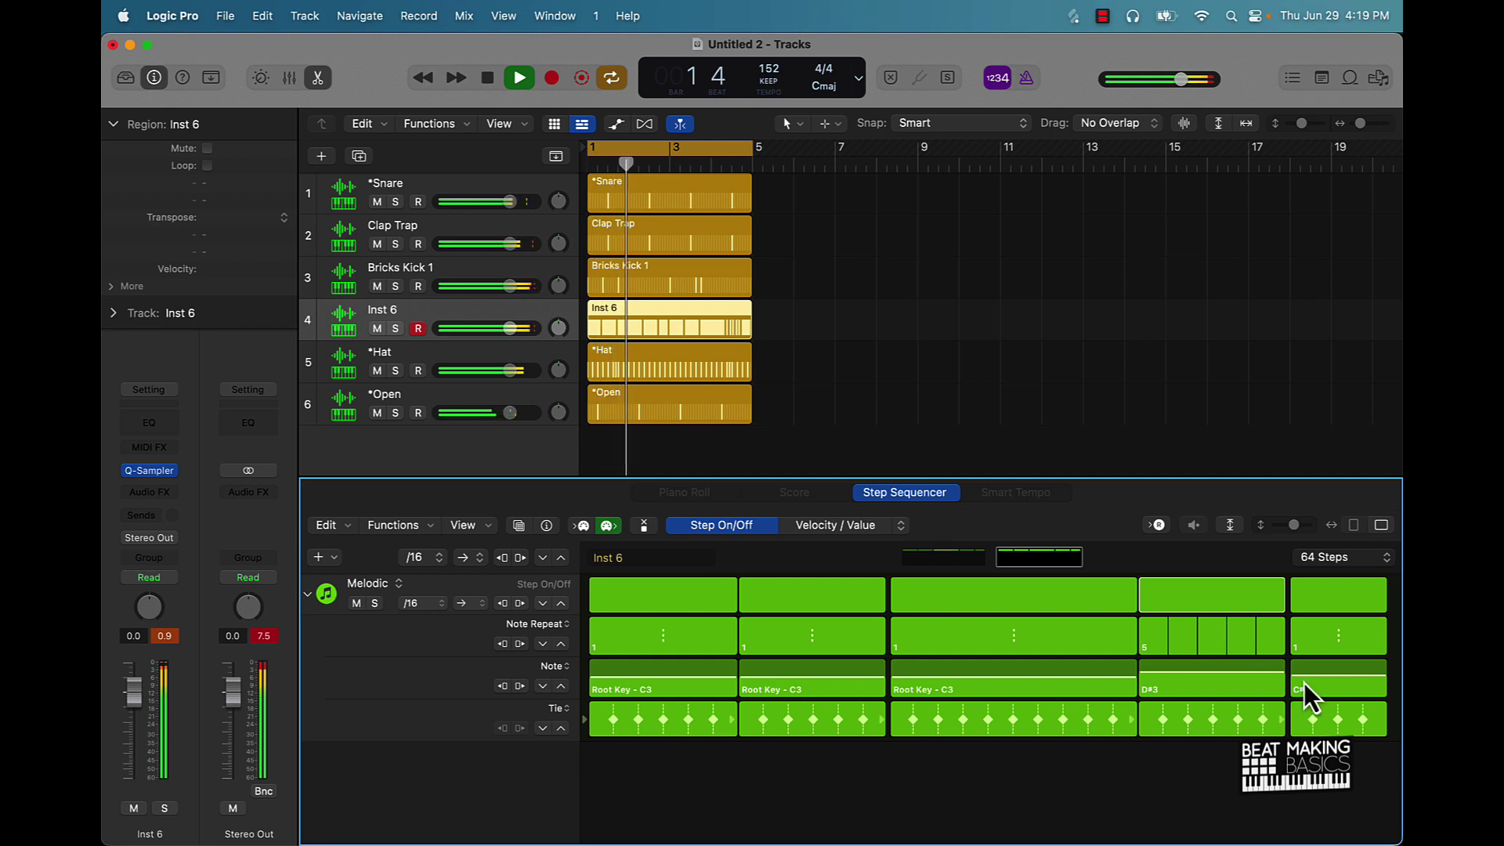
drag(1309, 682, 1309, 690)
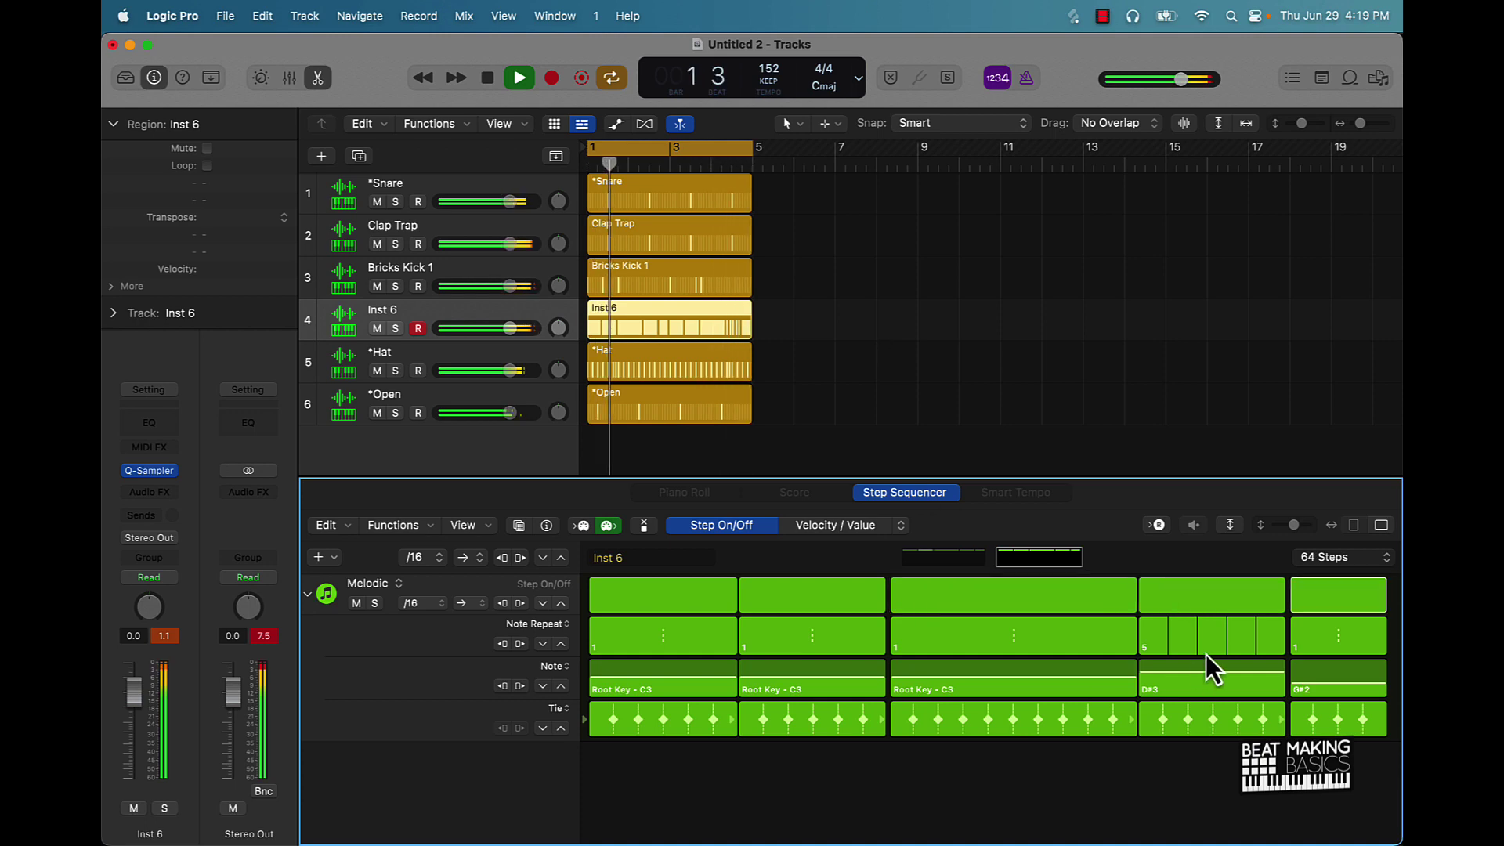
drag(1206, 655, 1211, 641)
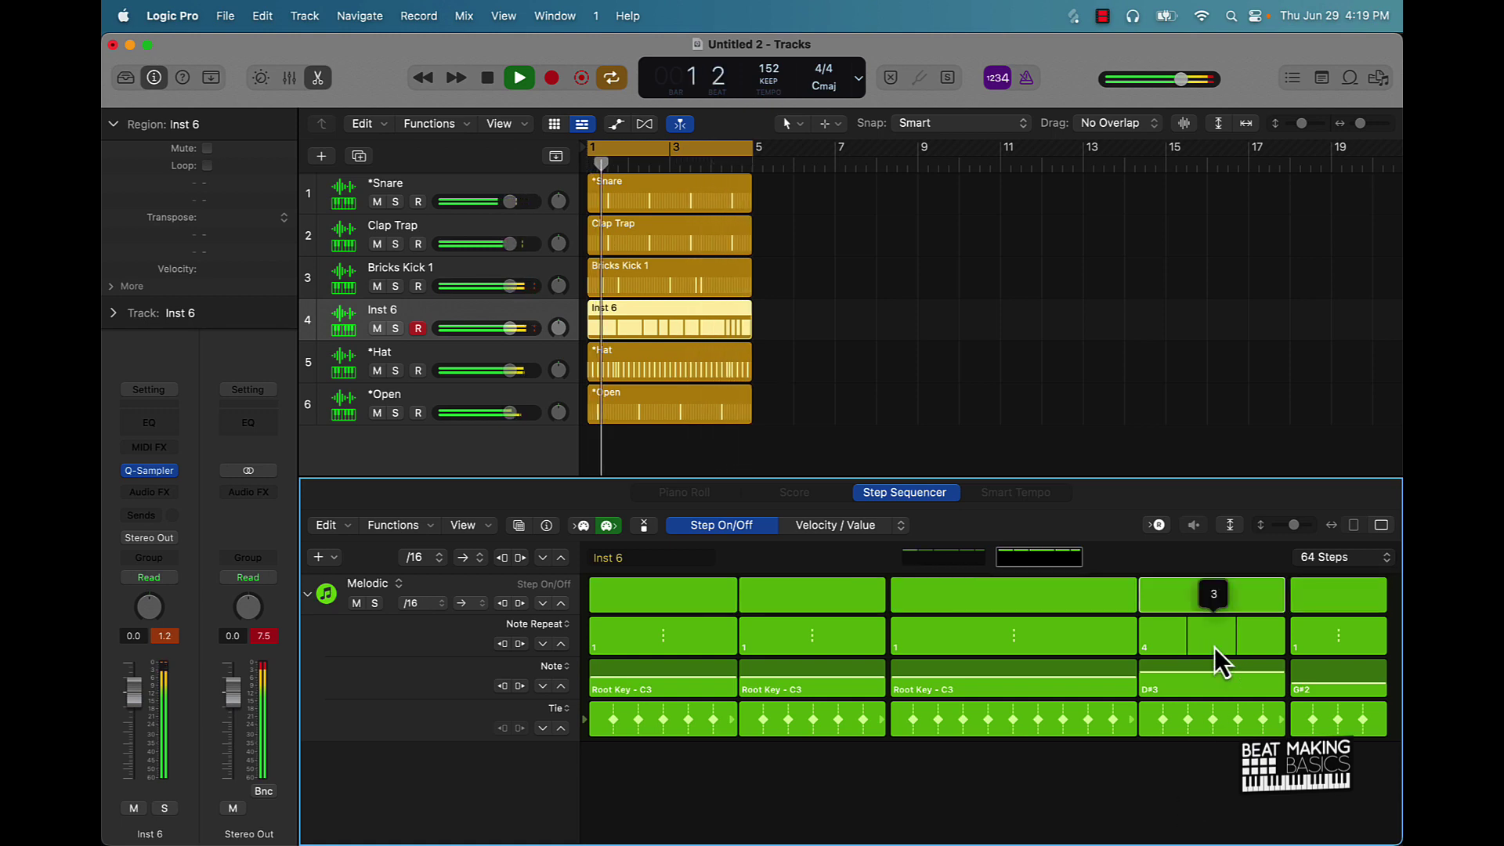
drag(1214, 647, 1214, 632)
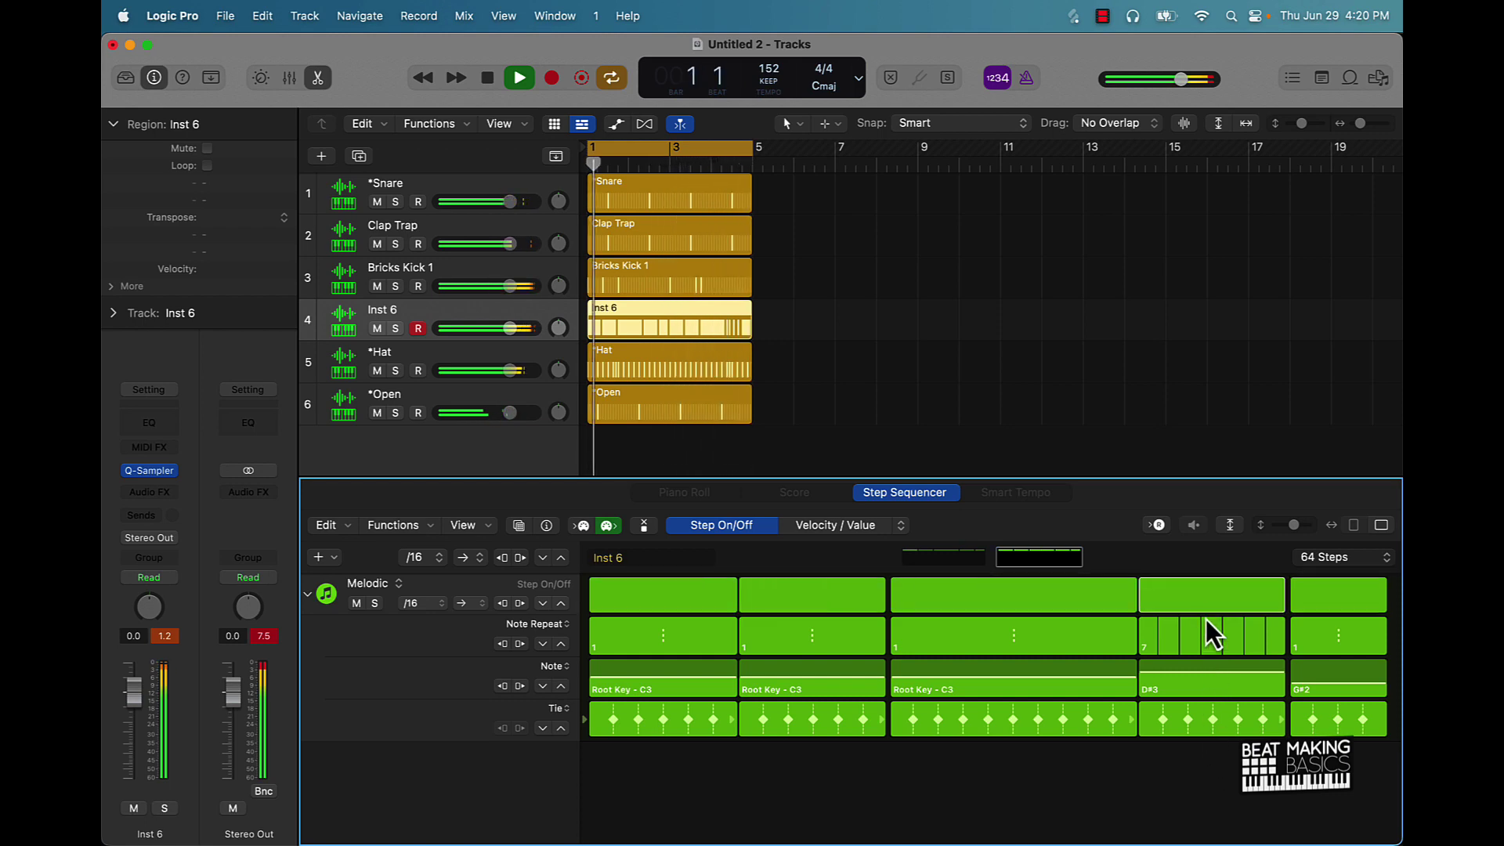
drag(1208, 625, 1207, 636)
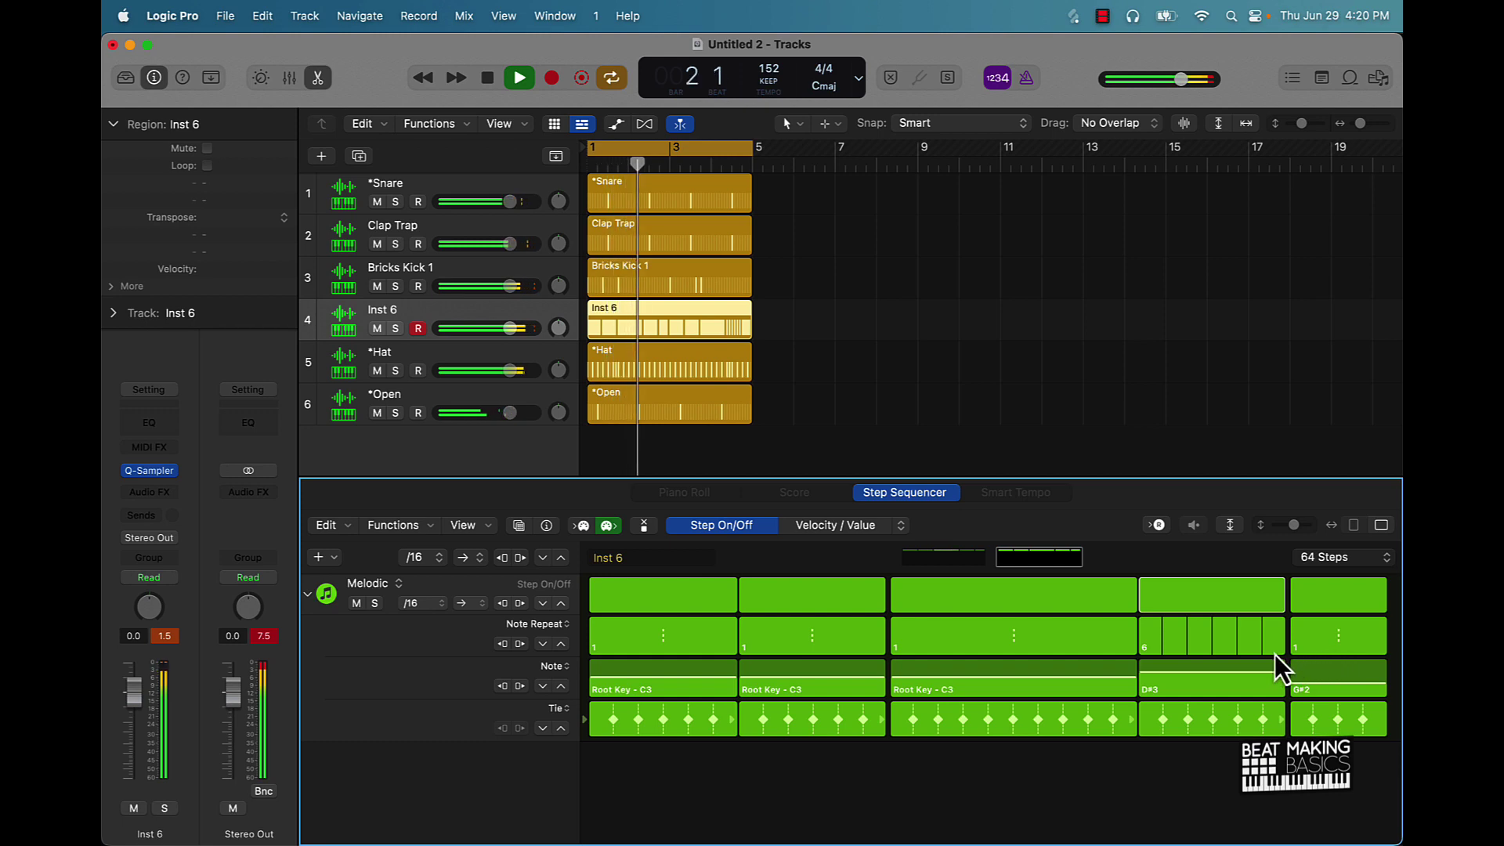
drag(1221, 655, 1209, 633)
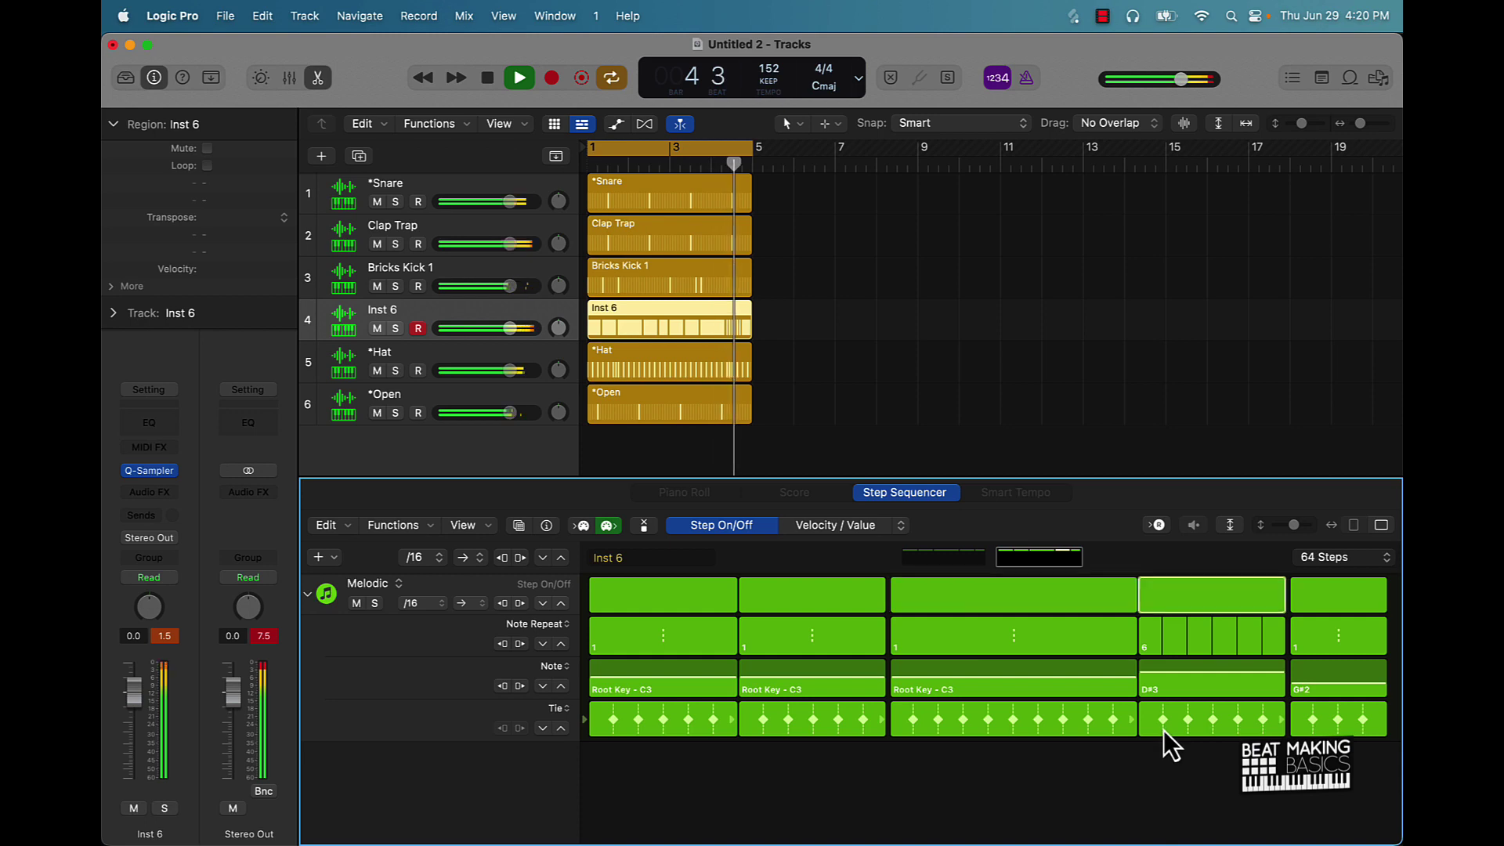
Step: Shorten the D♯3 note by untying its last step and set its note repeats to 3
click(1285, 727)
click(1252, 728)
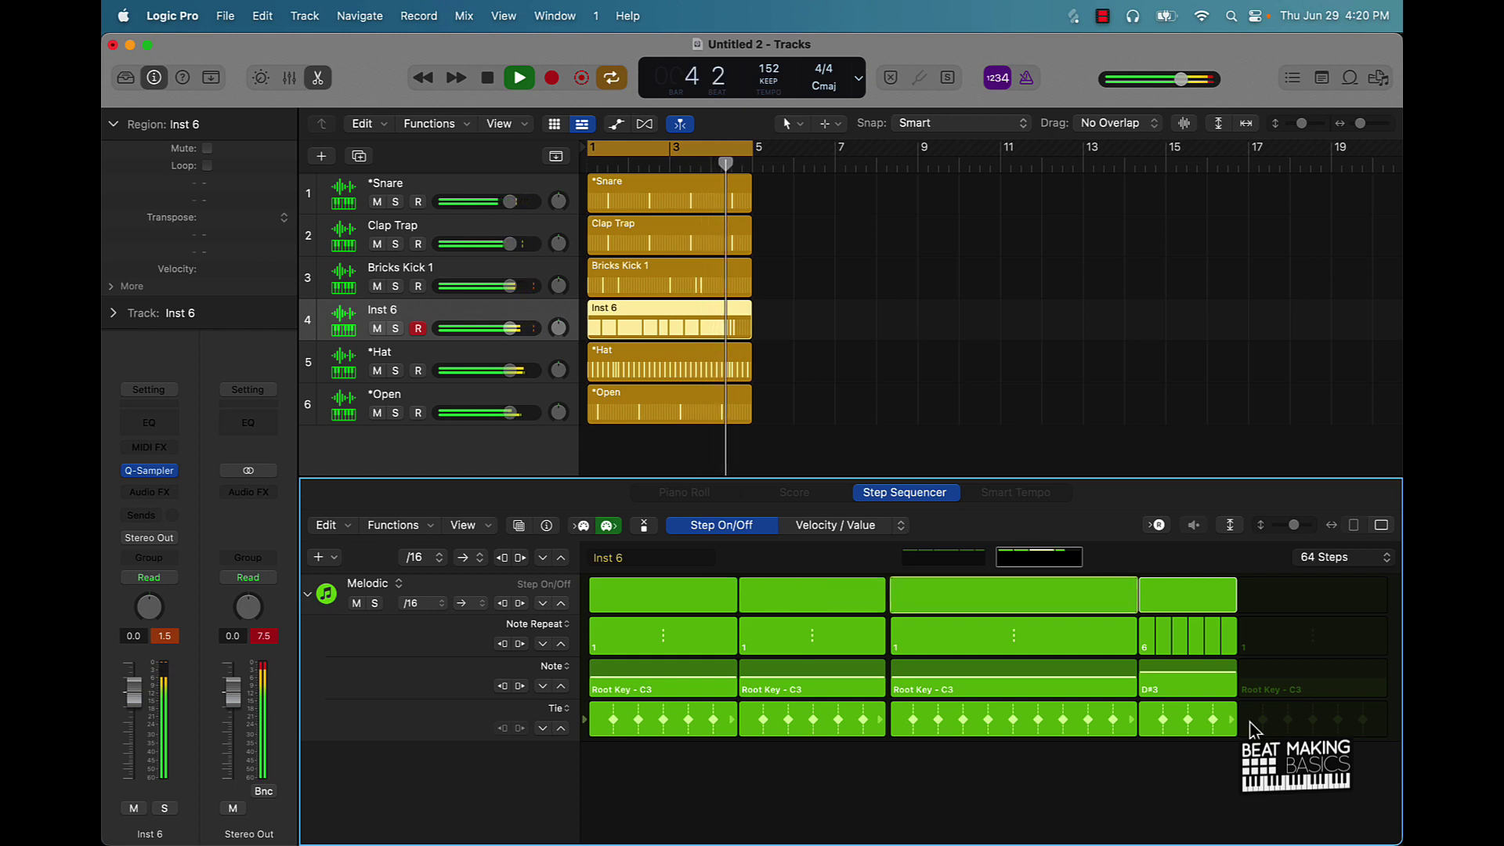
click(1251, 729)
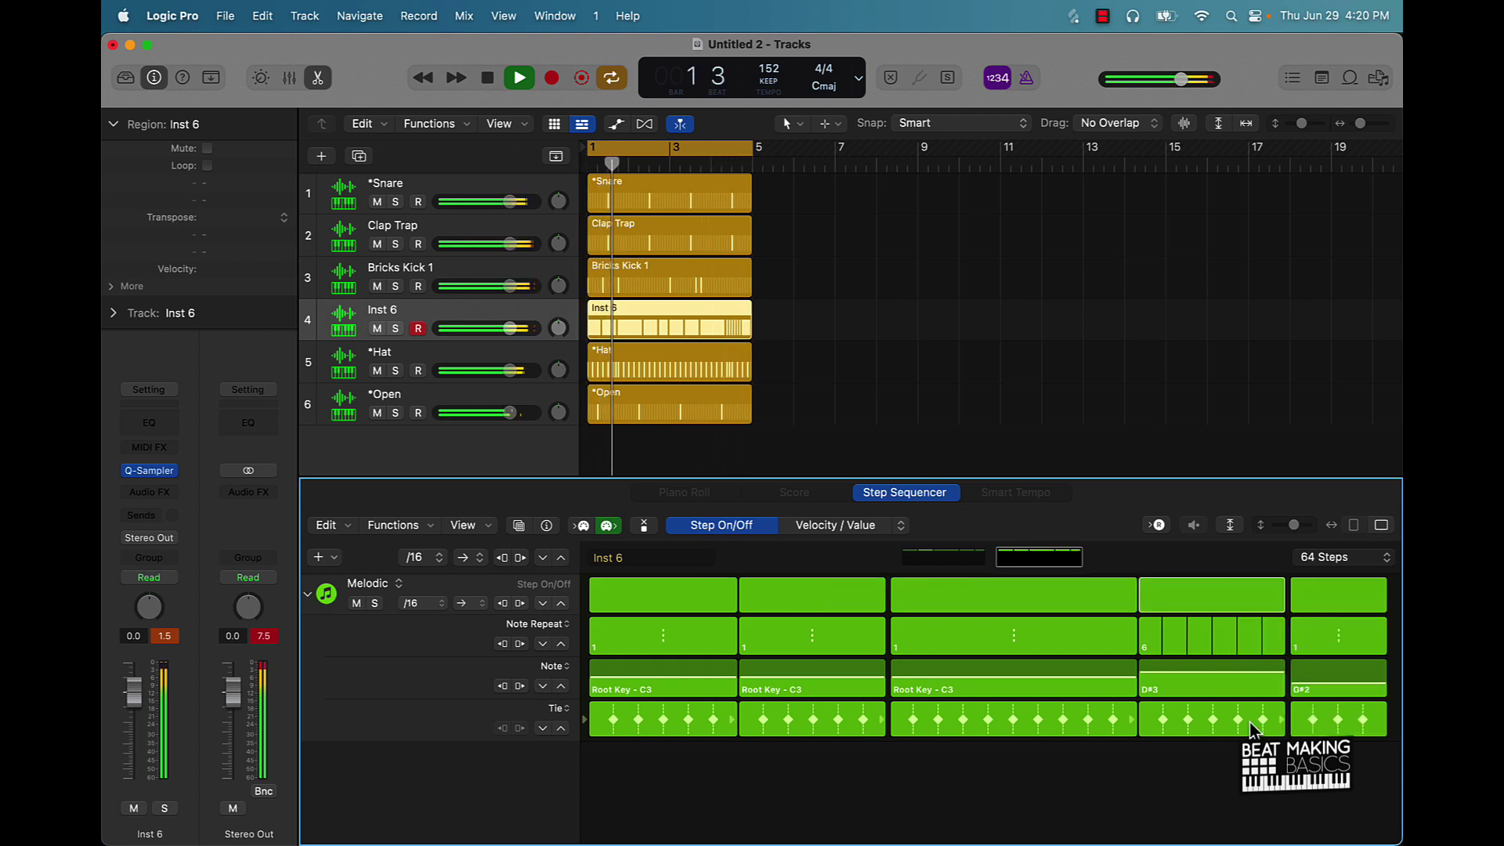
click(1264, 721)
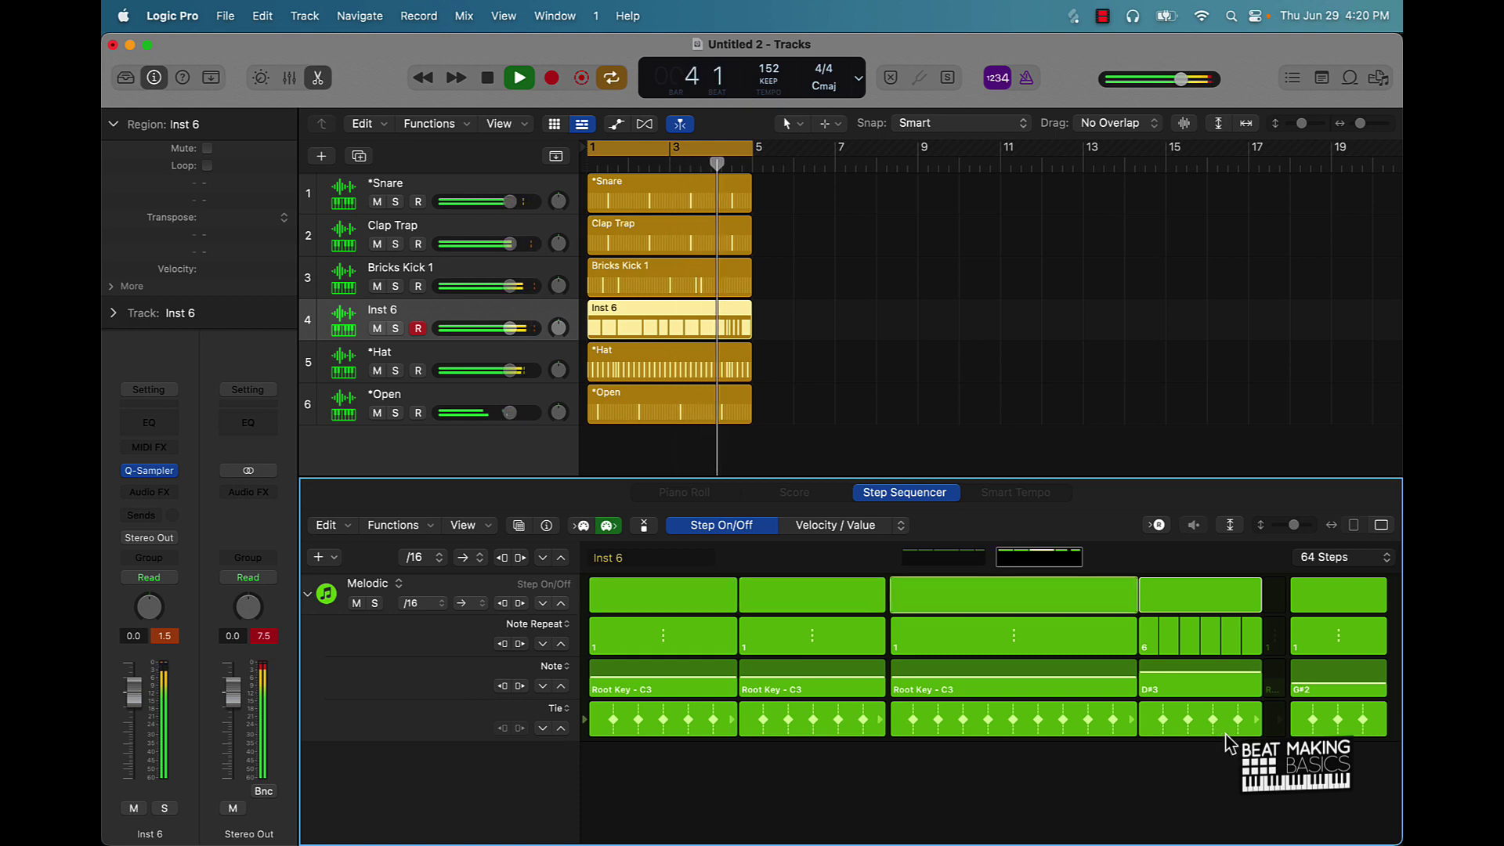
drag(1205, 646, 1206, 641)
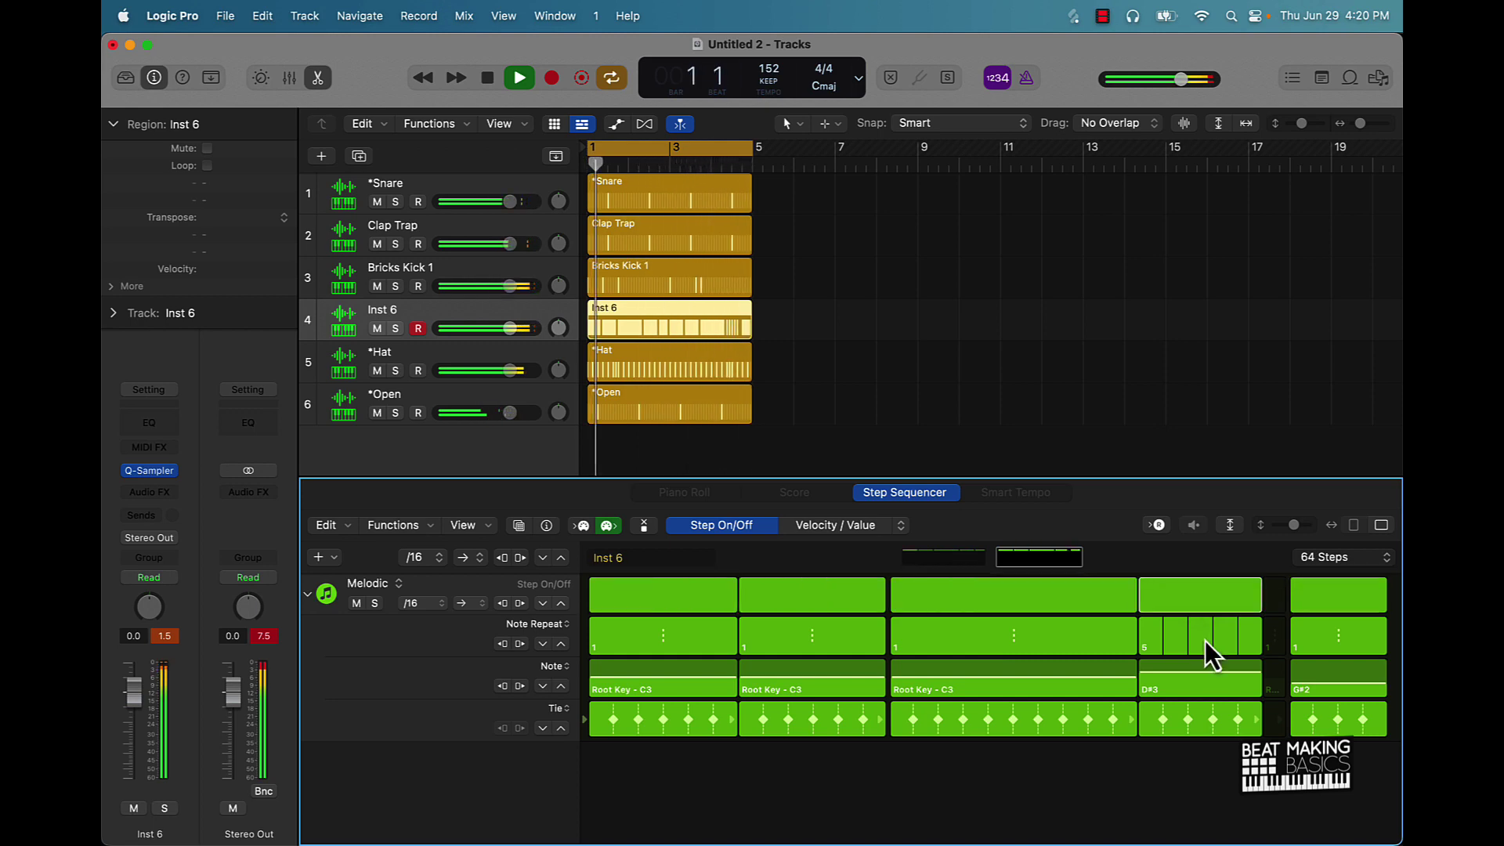
drag(1205, 641, 1203, 647)
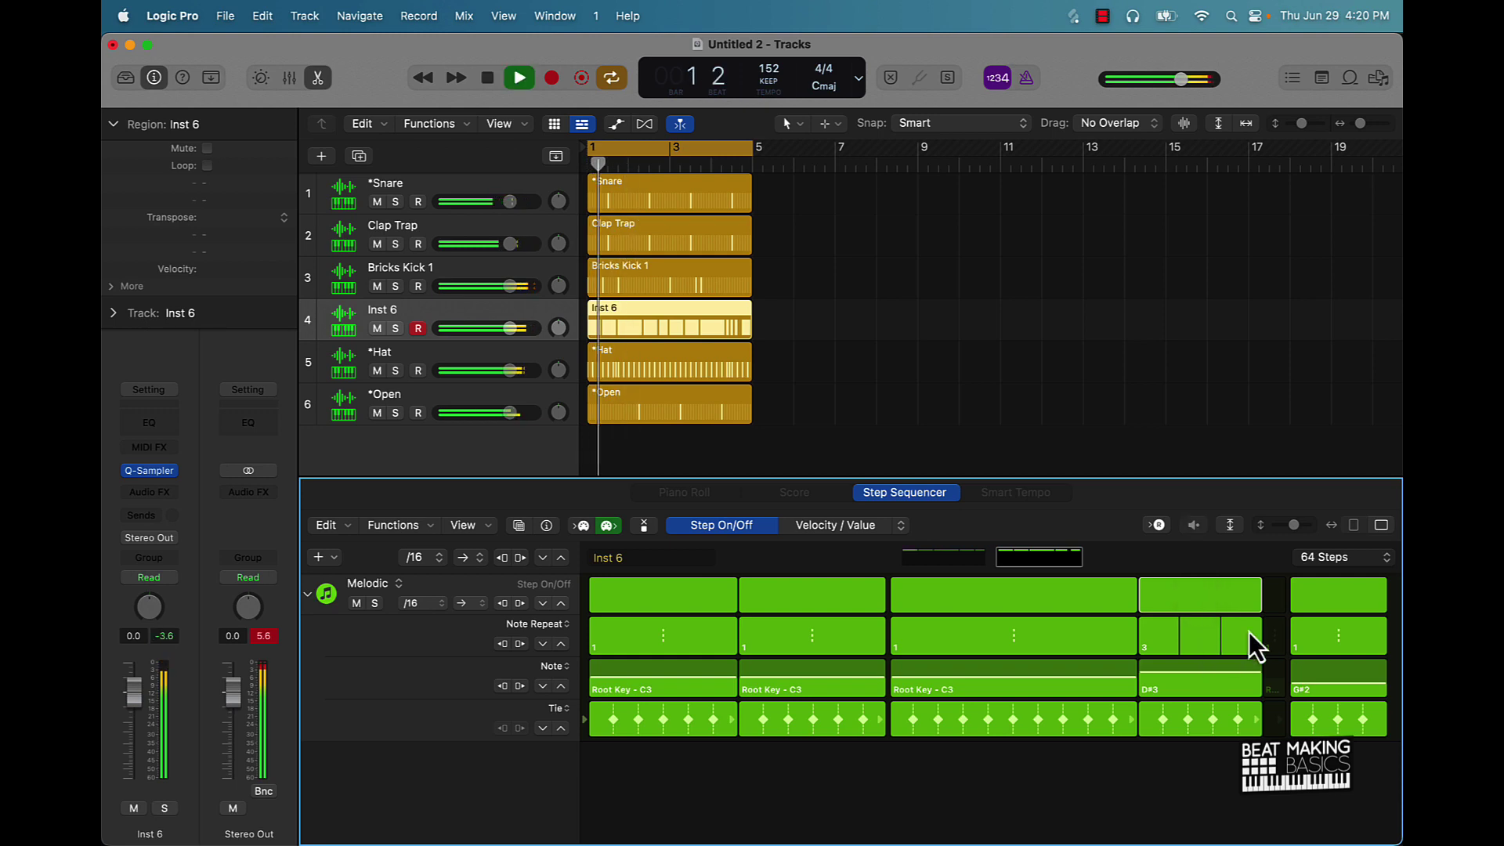
Step: Tie the last step back to the D♯3 note and set its note repeats to 5
click(1275, 721)
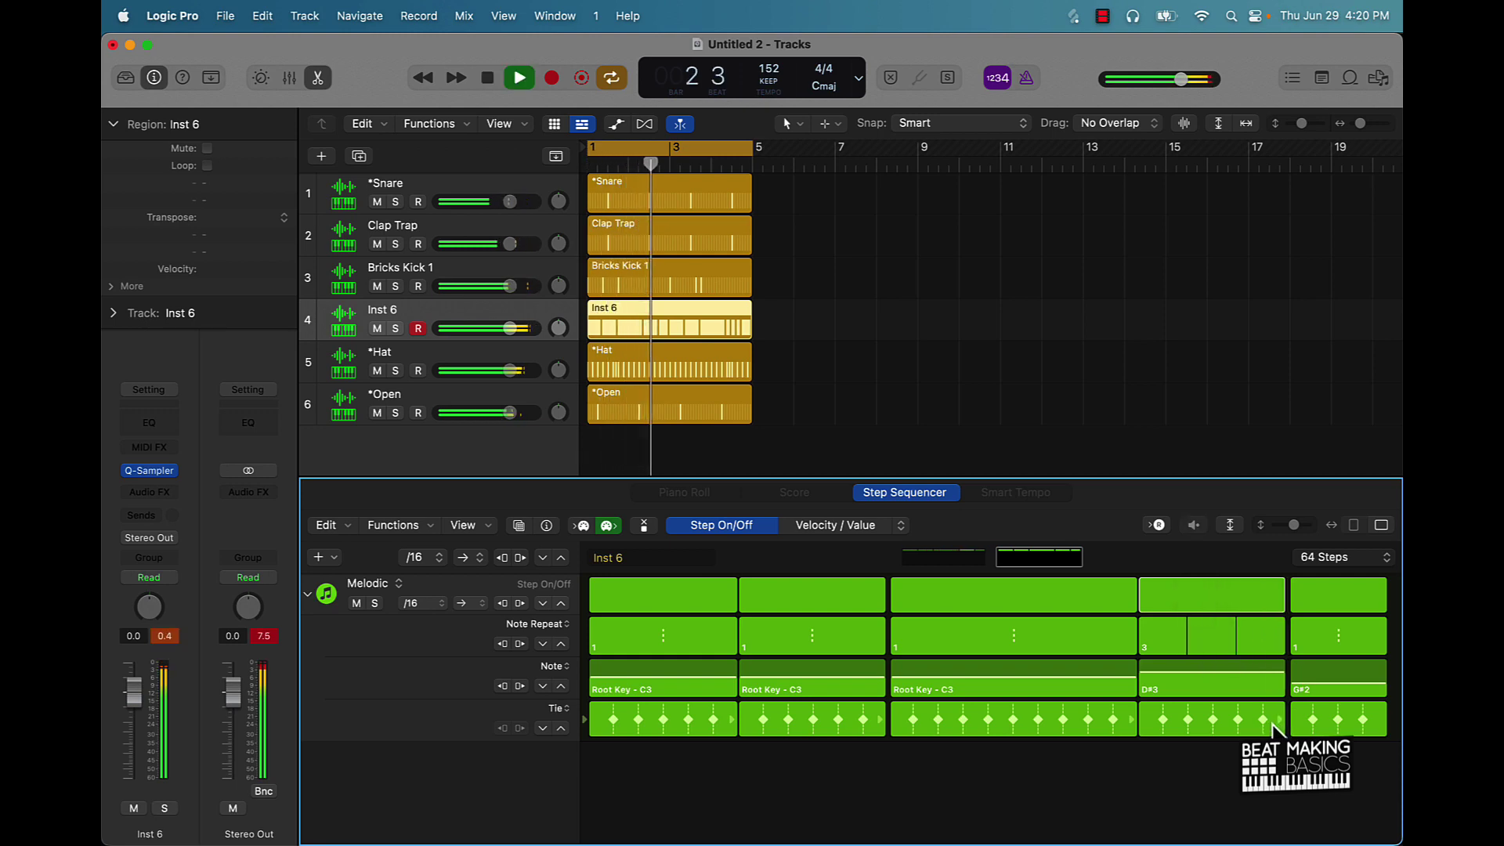
click(1273, 727)
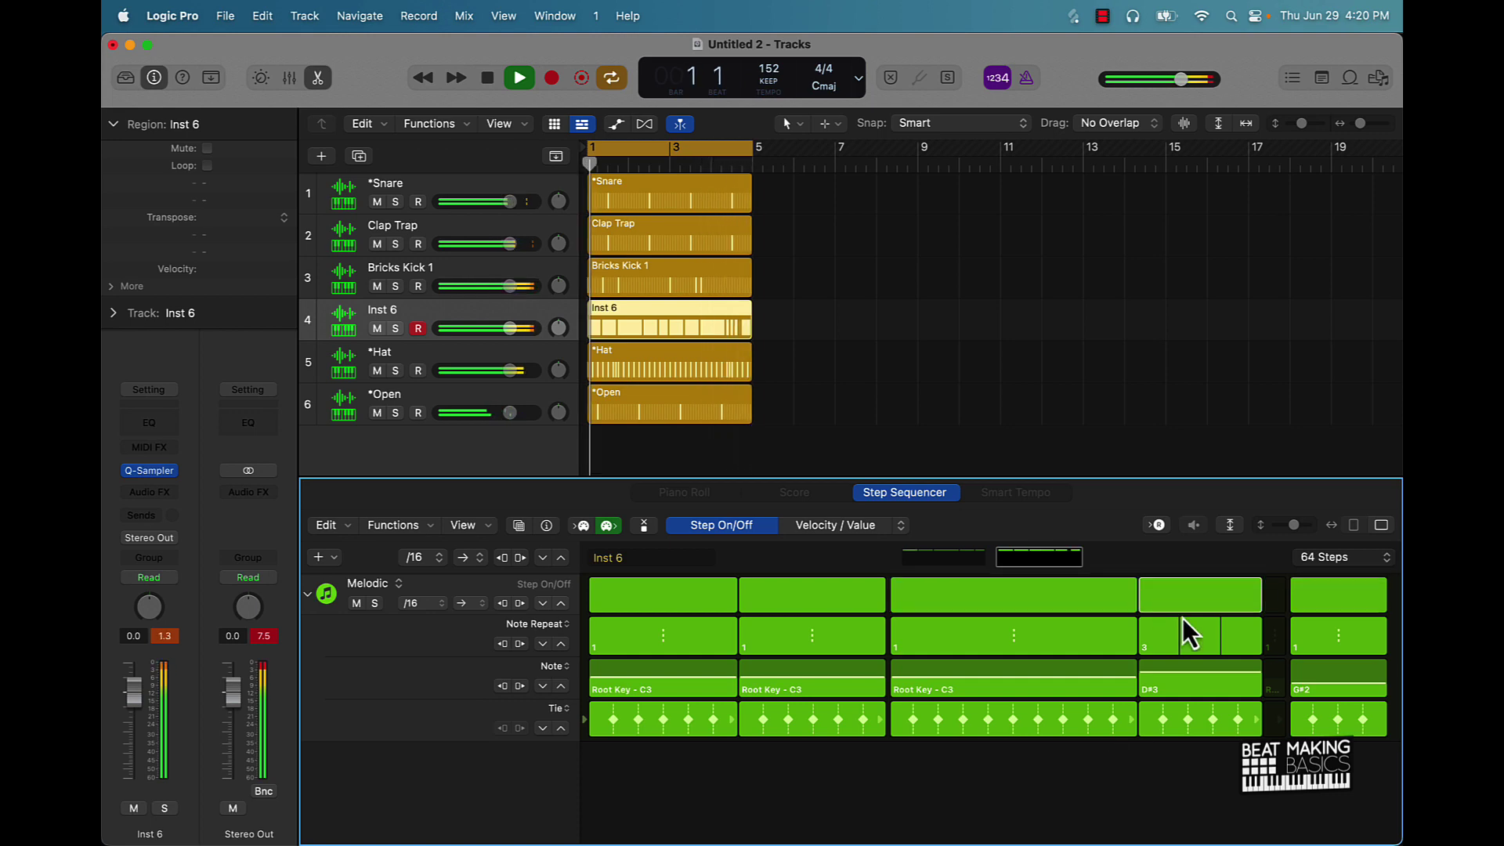
drag(1201, 645, 1202, 644)
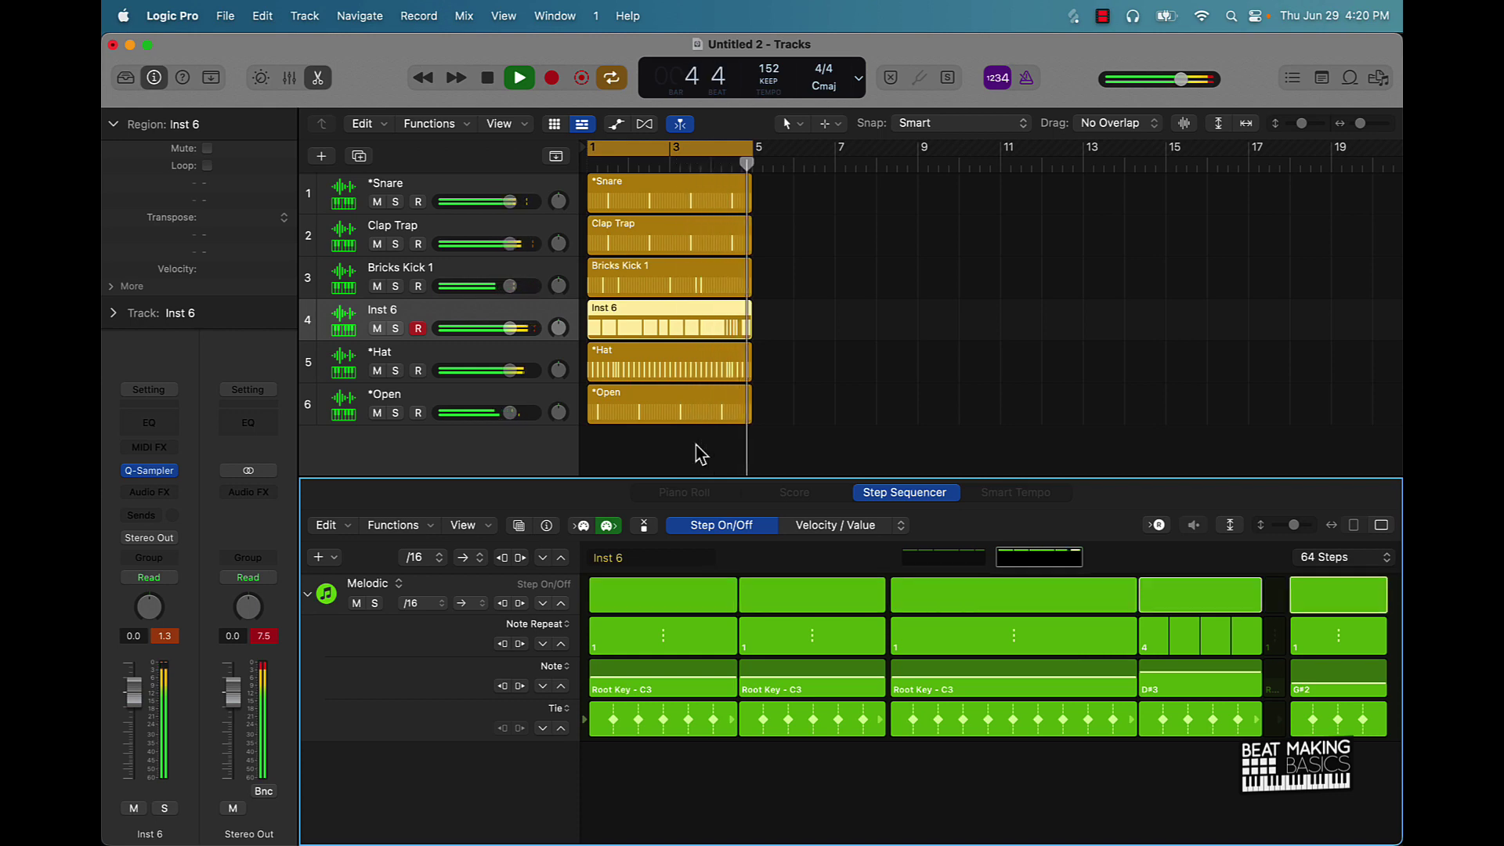
click(1270, 722)
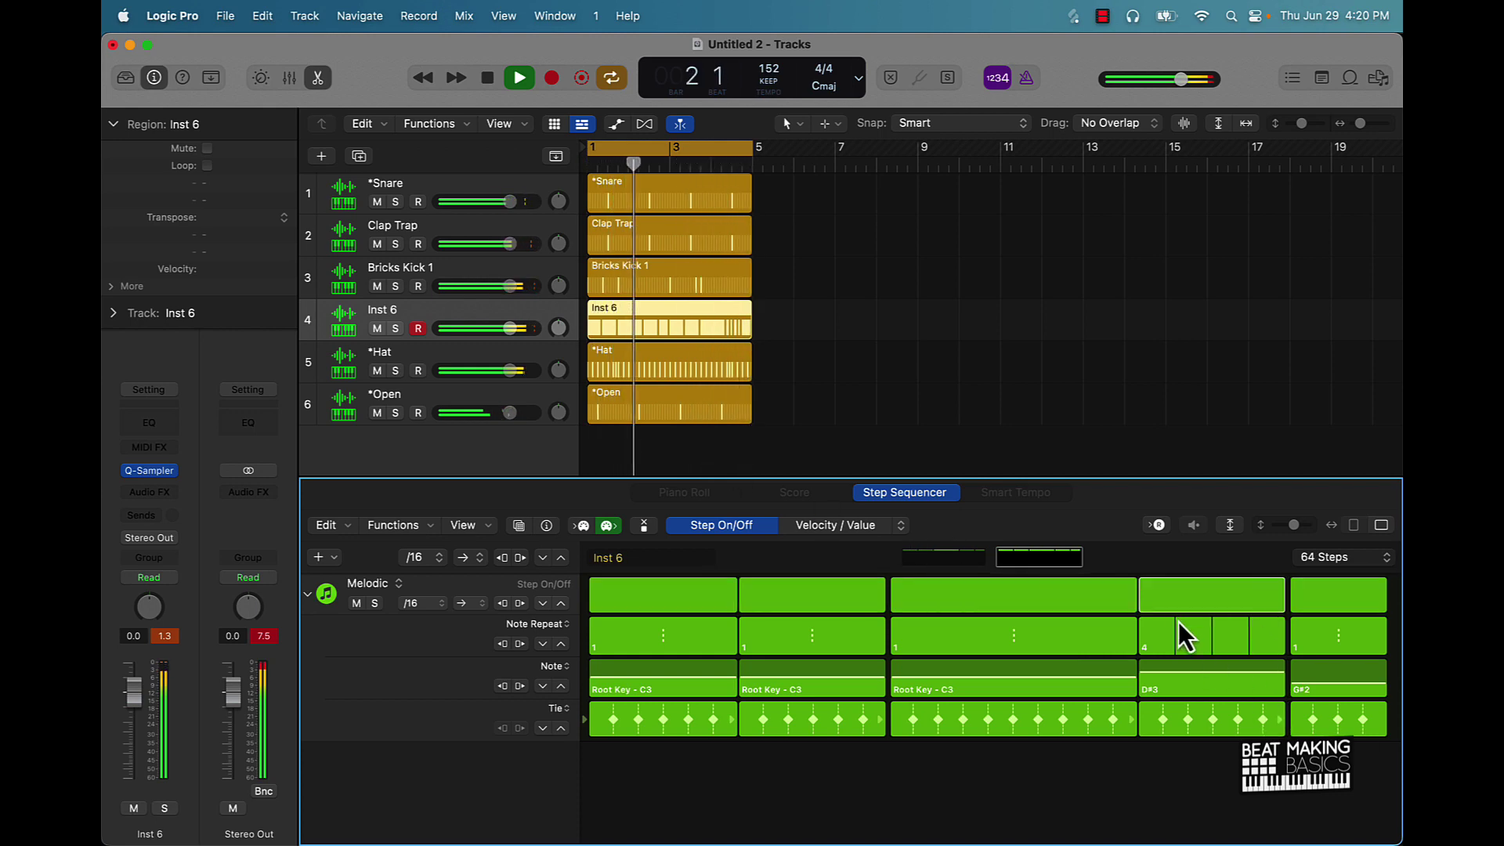
drag(1210, 647, 1210, 636)
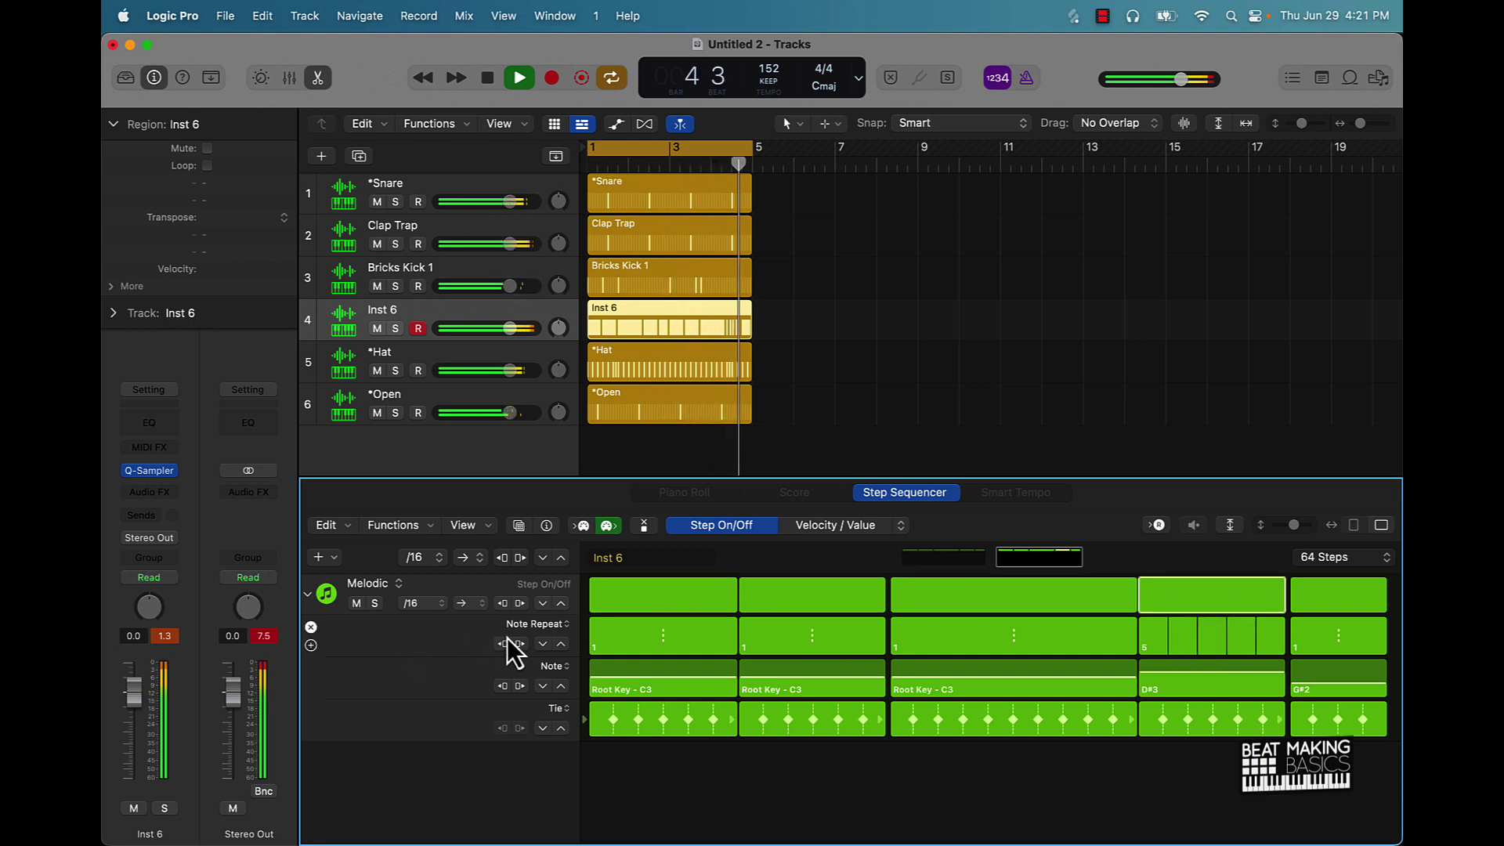
Step: Open the Inst 6 Quick Sampler, switch to Splice and audition more samples in the 808 search results
click(150, 471)
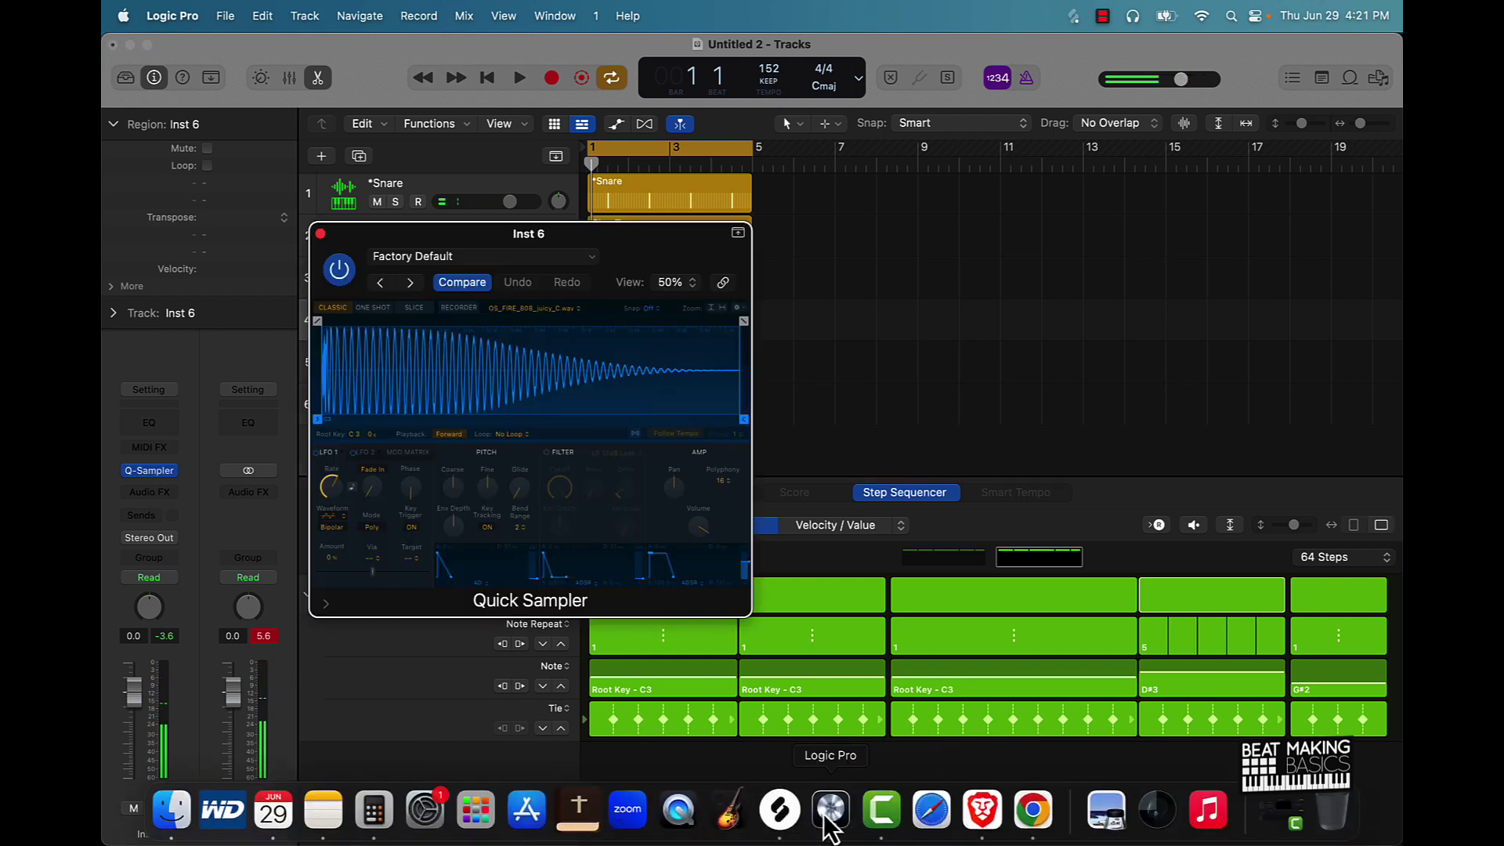
click(781, 815)
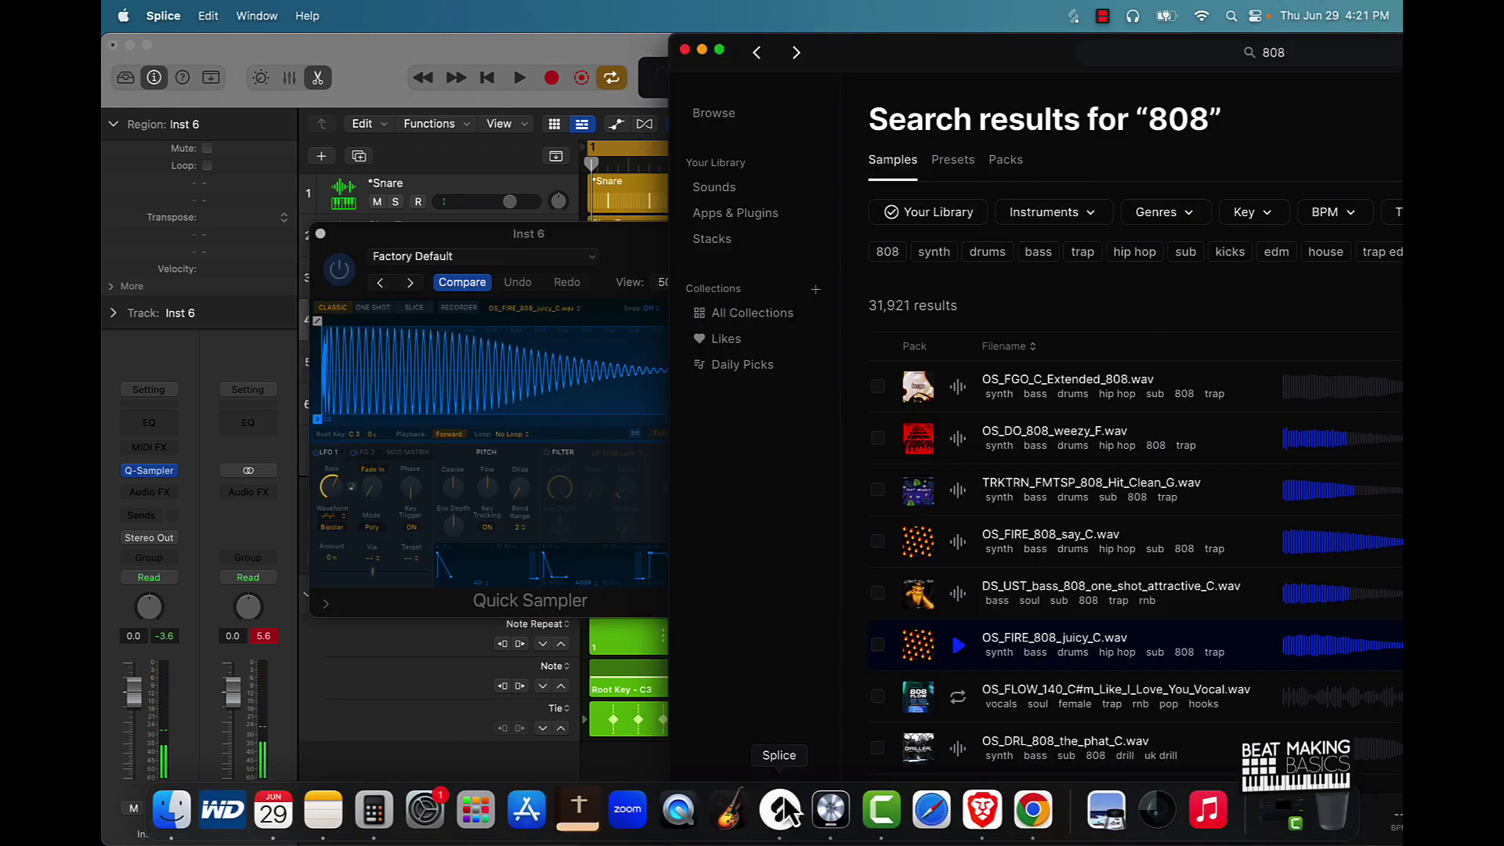
click(957, 696)
click(957, 748)
scroll(962, 627, down, 8)
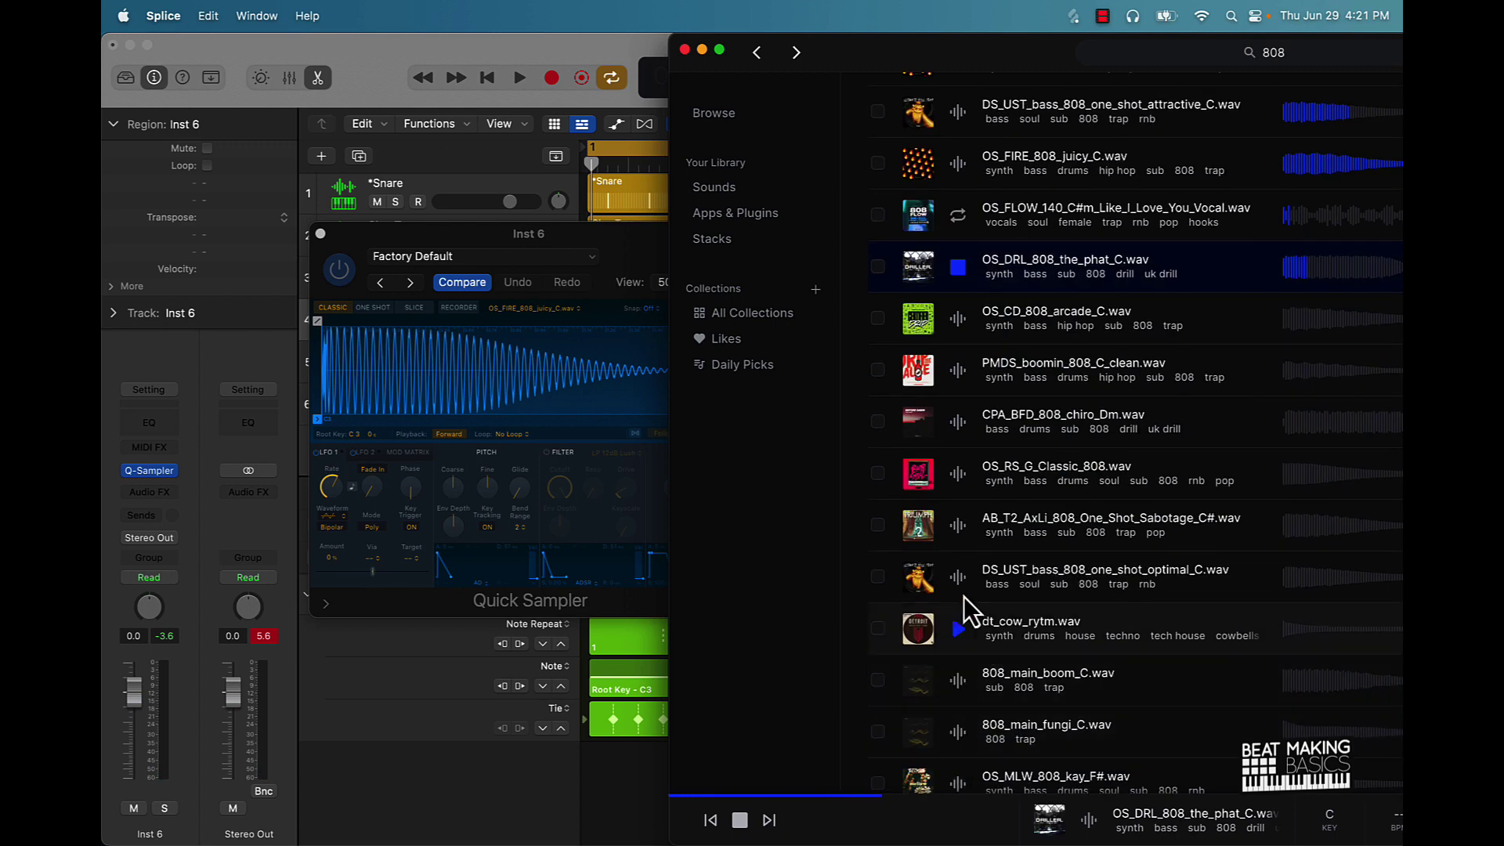
click(957, 371)
click(959, 423)
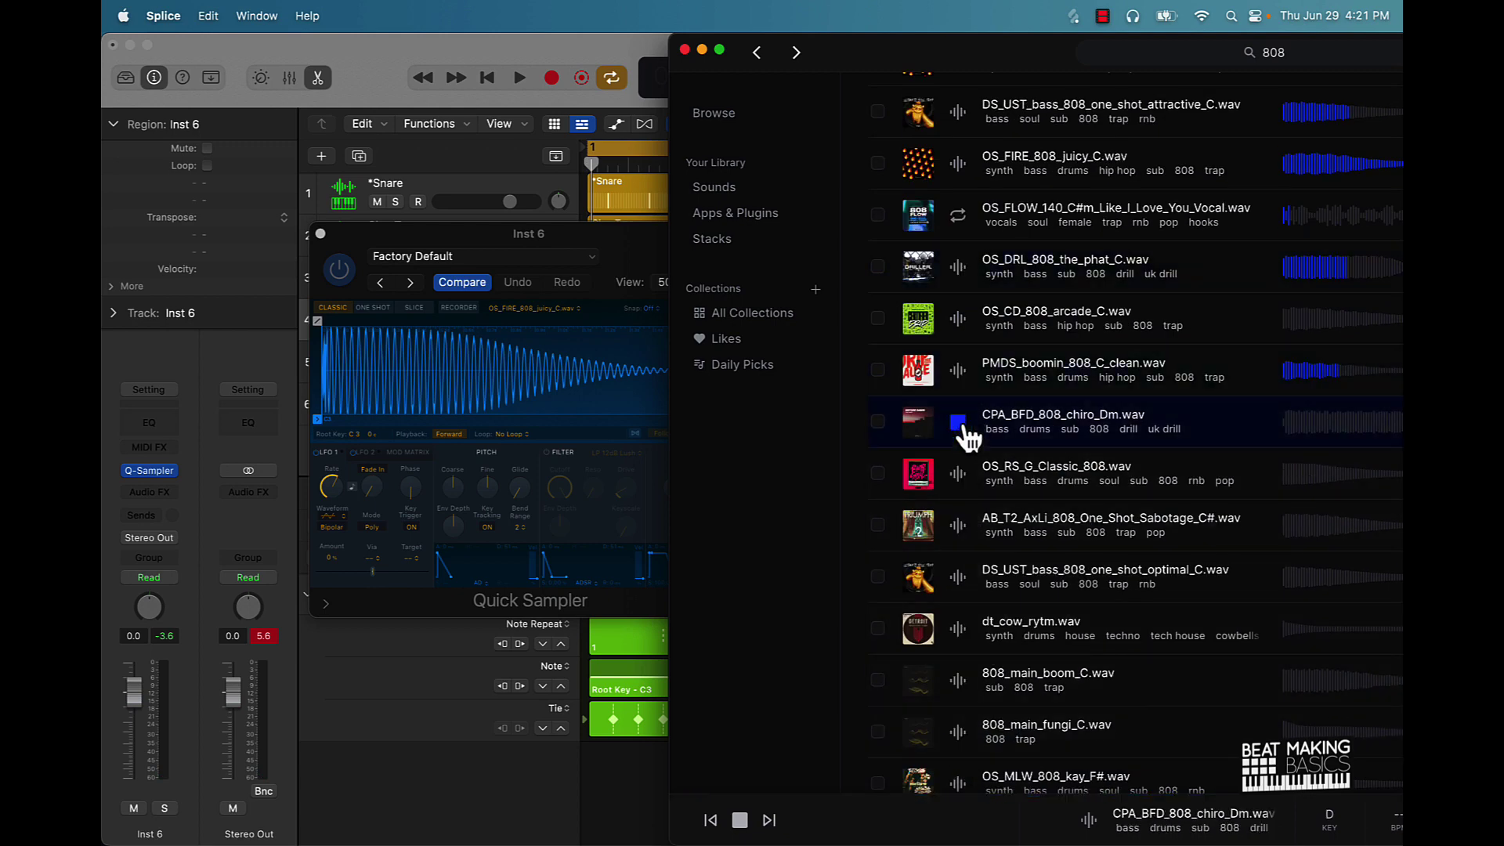
click(957, 474)
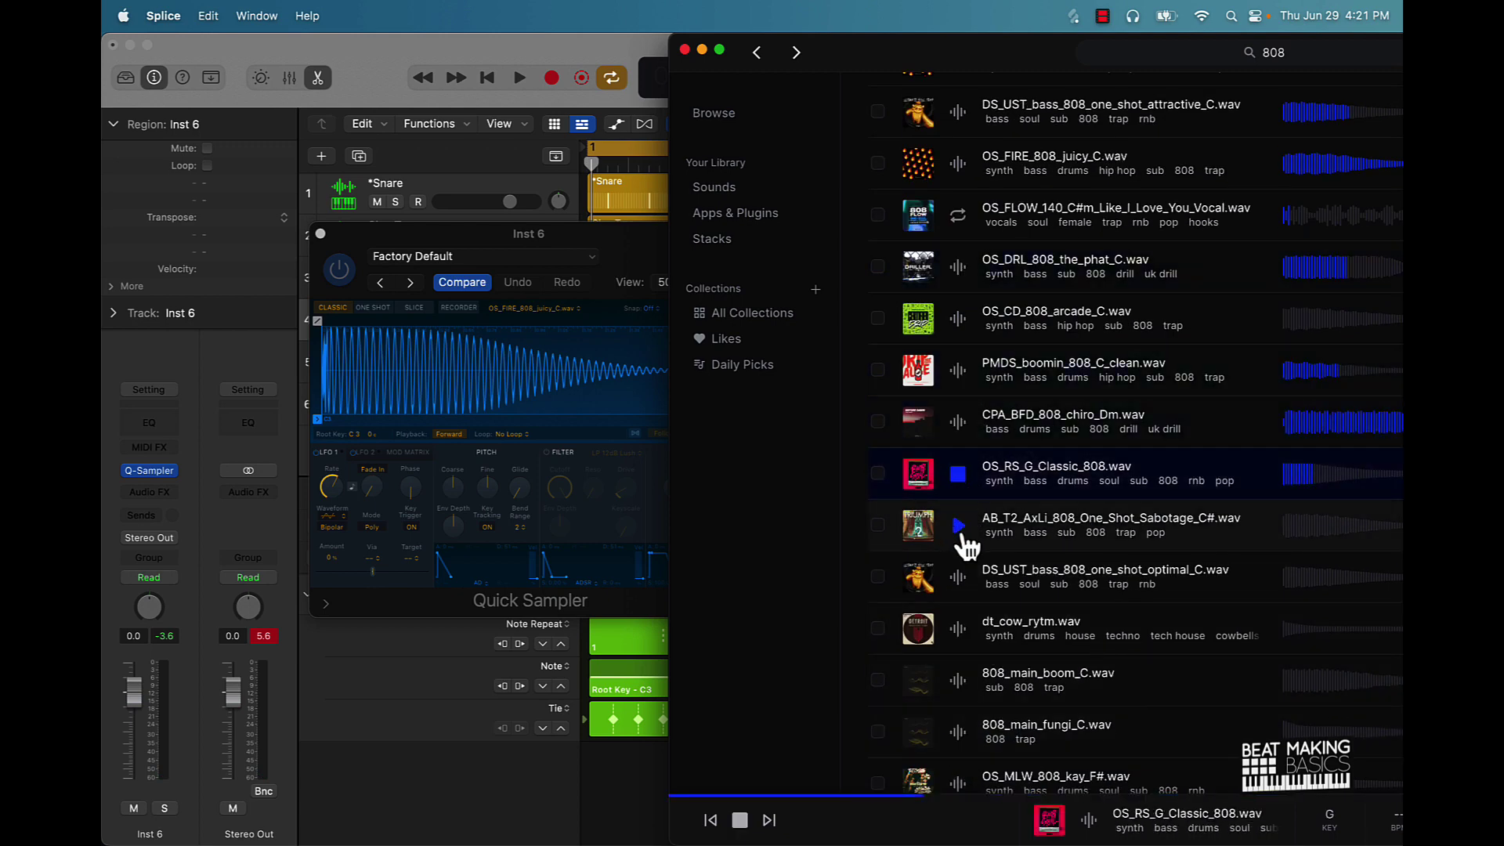
click(959, 527)
Step: Add AB_T2_AxLi_808_One_Shot_Sabotage_C#.wav to the Splice library, load it into the Inst 6 Quick Sampler and play the beat in Logic Pro
double_click(800, 49)
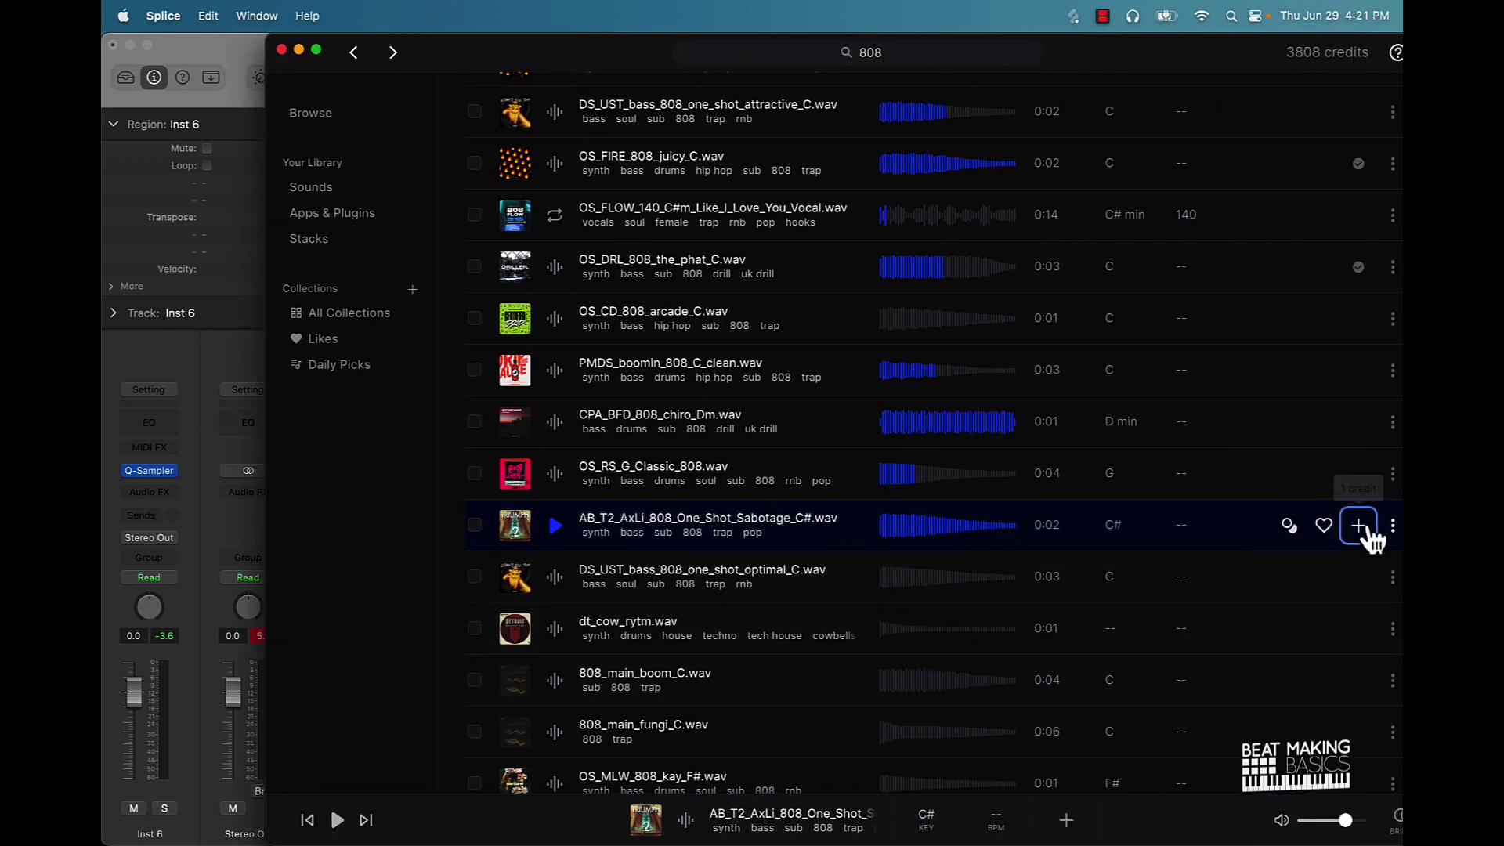
drag(478, 58, 843, 13)
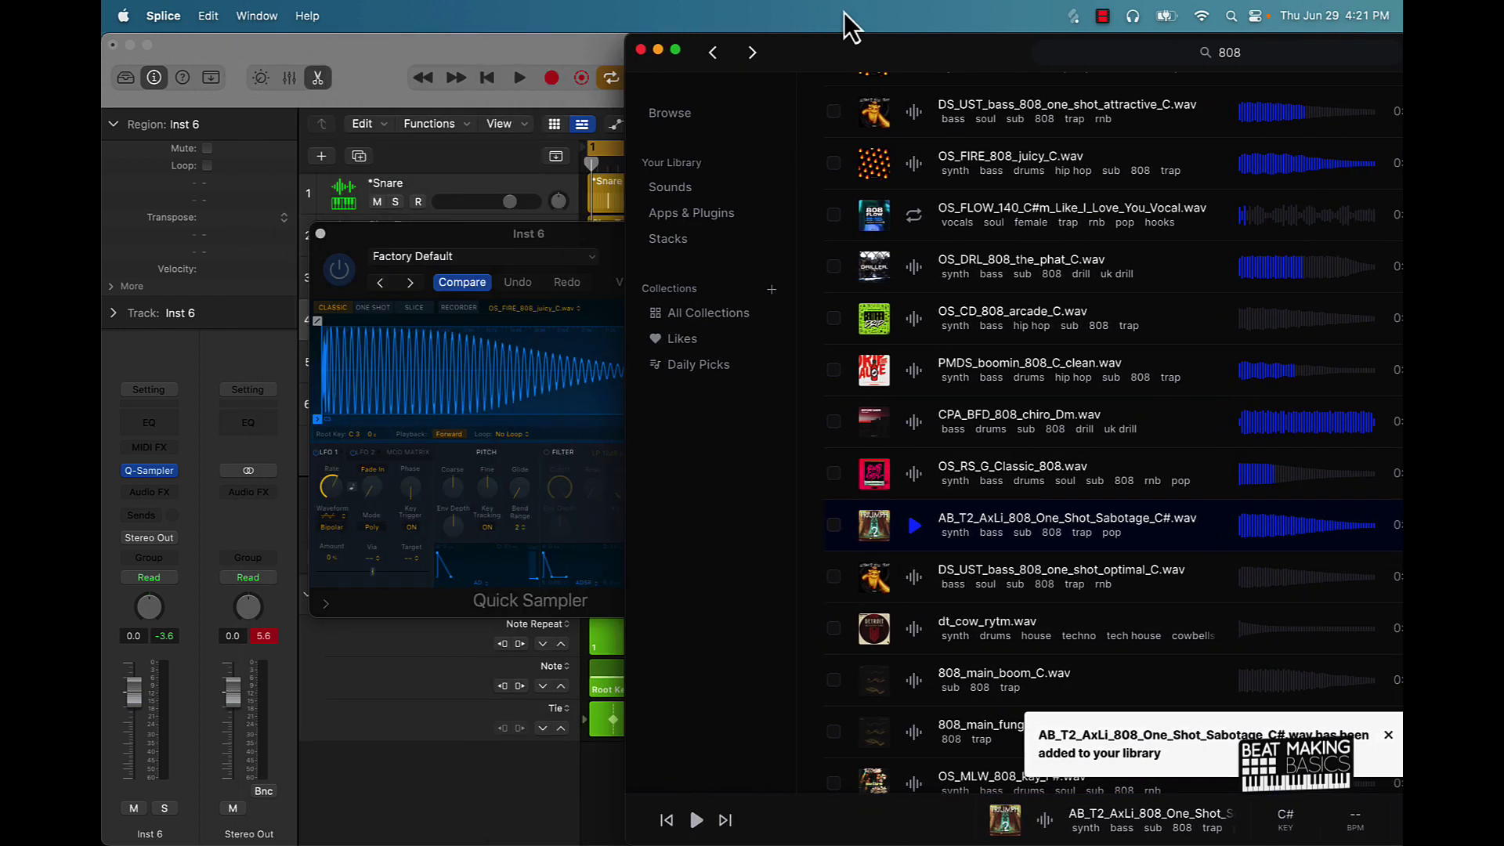
drag(401, 389, 409, 377)
click(463, 812)
key(space)
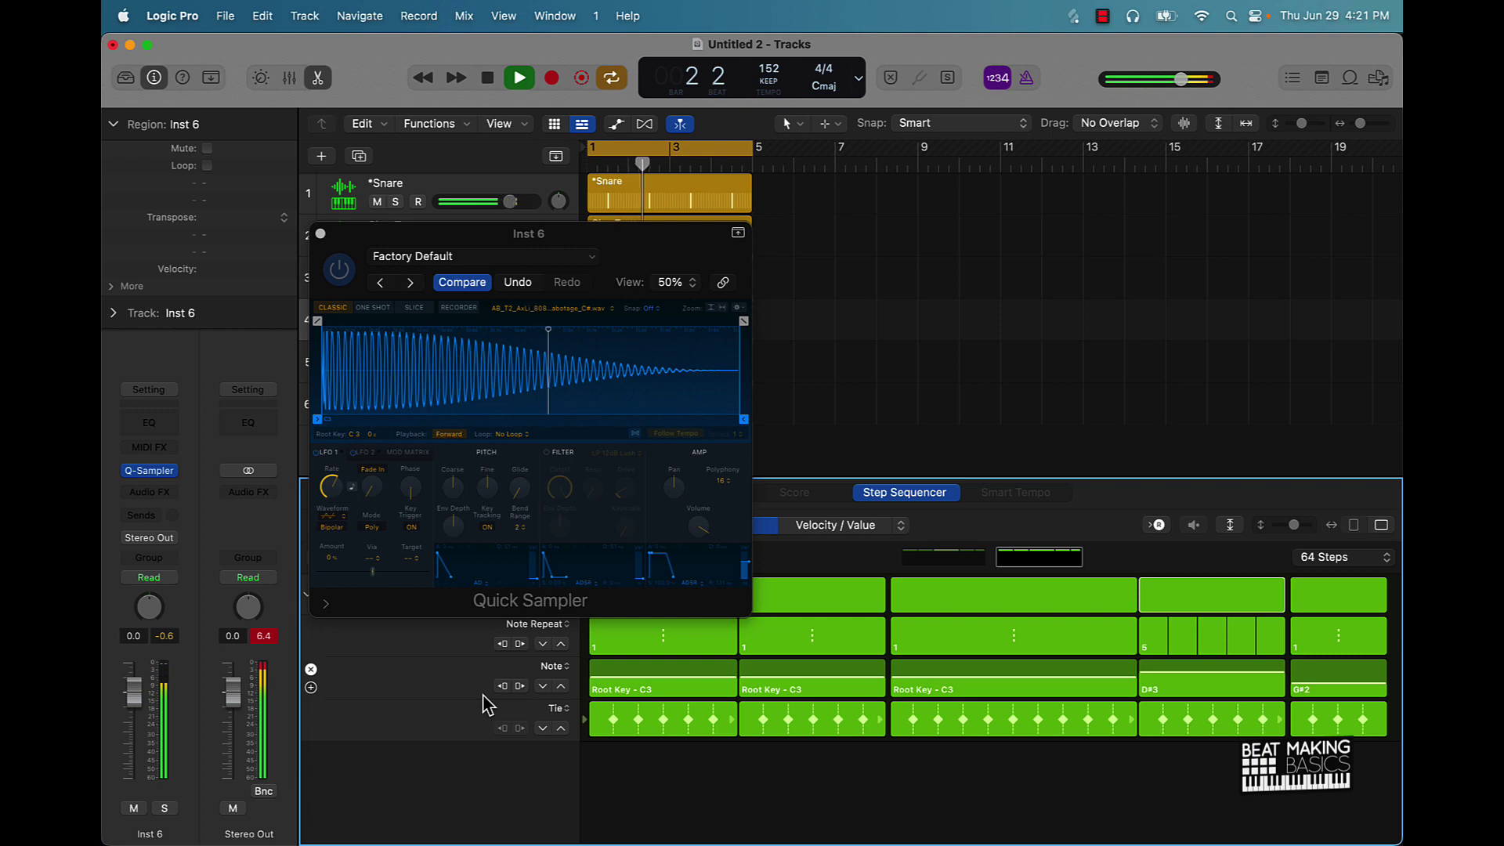
click(321, 235)
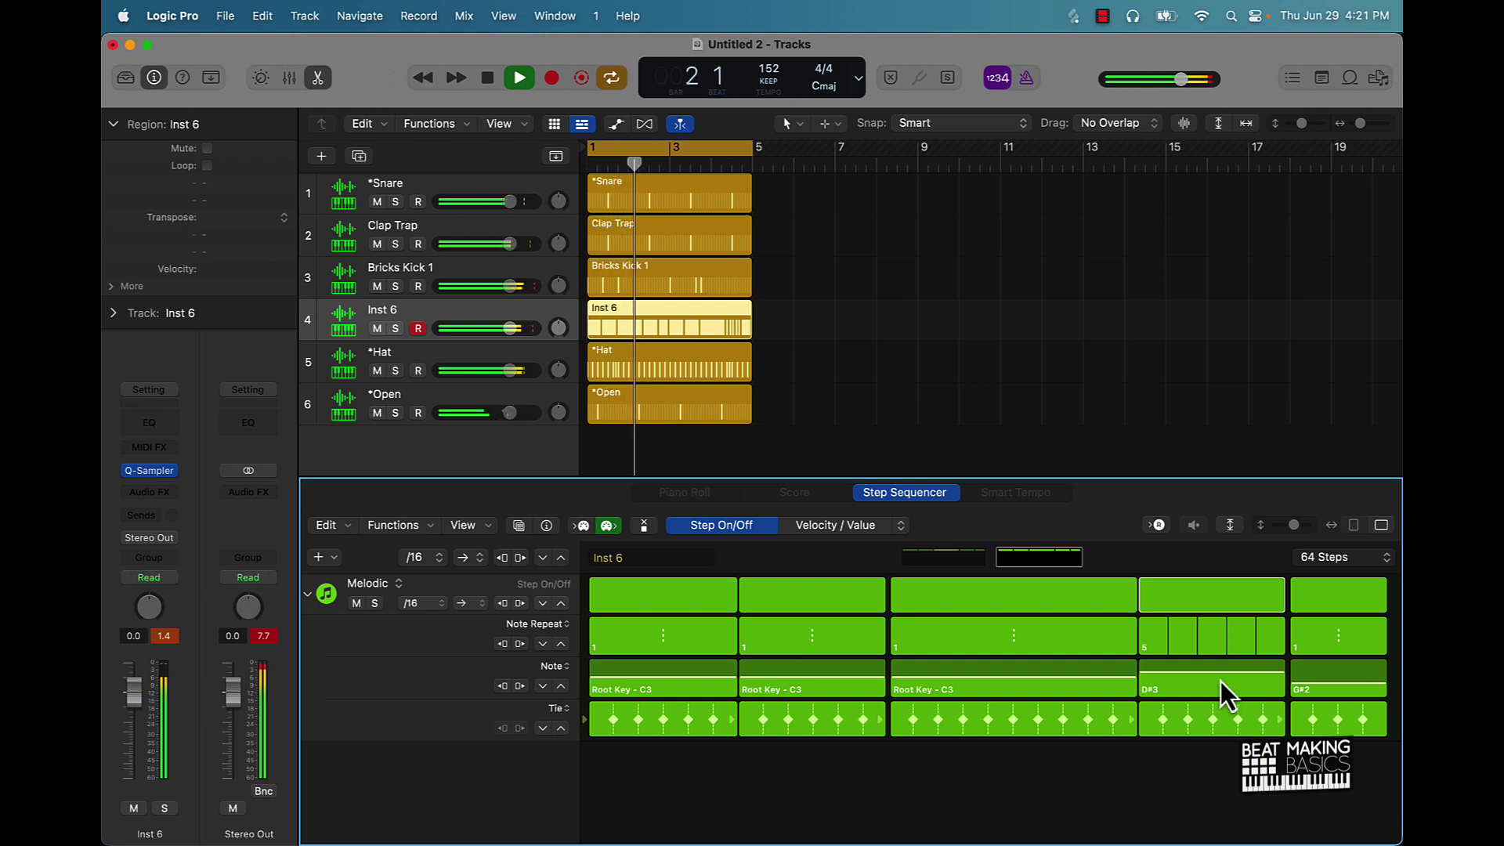
Step: Lower the second-to-last 808 note to C♯3 and delete the Inst 6 pattern region
drag(1220, 676, 1305, 699)
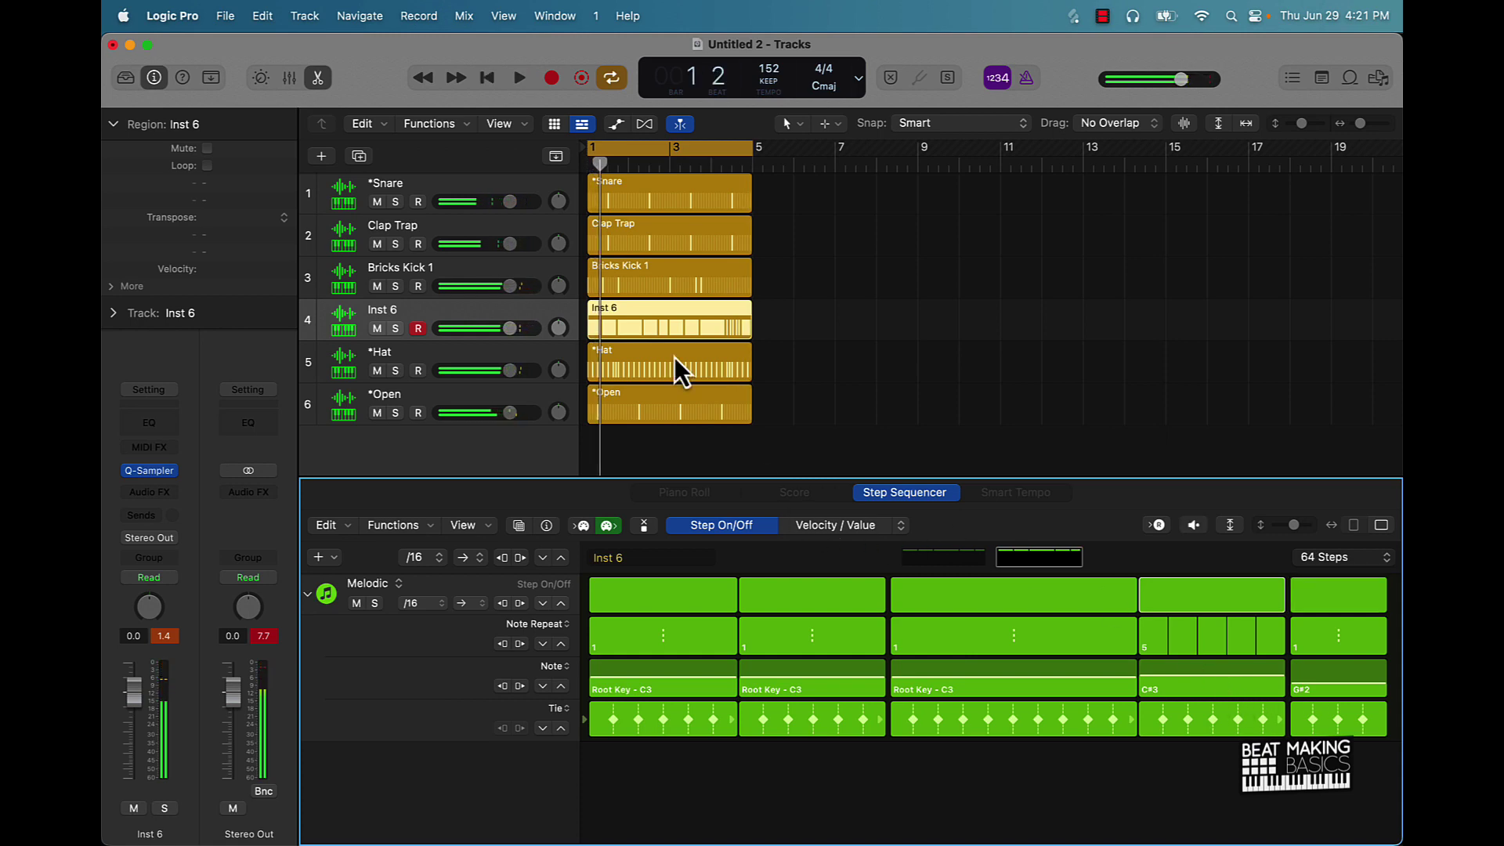
key(Delete)
key(space)
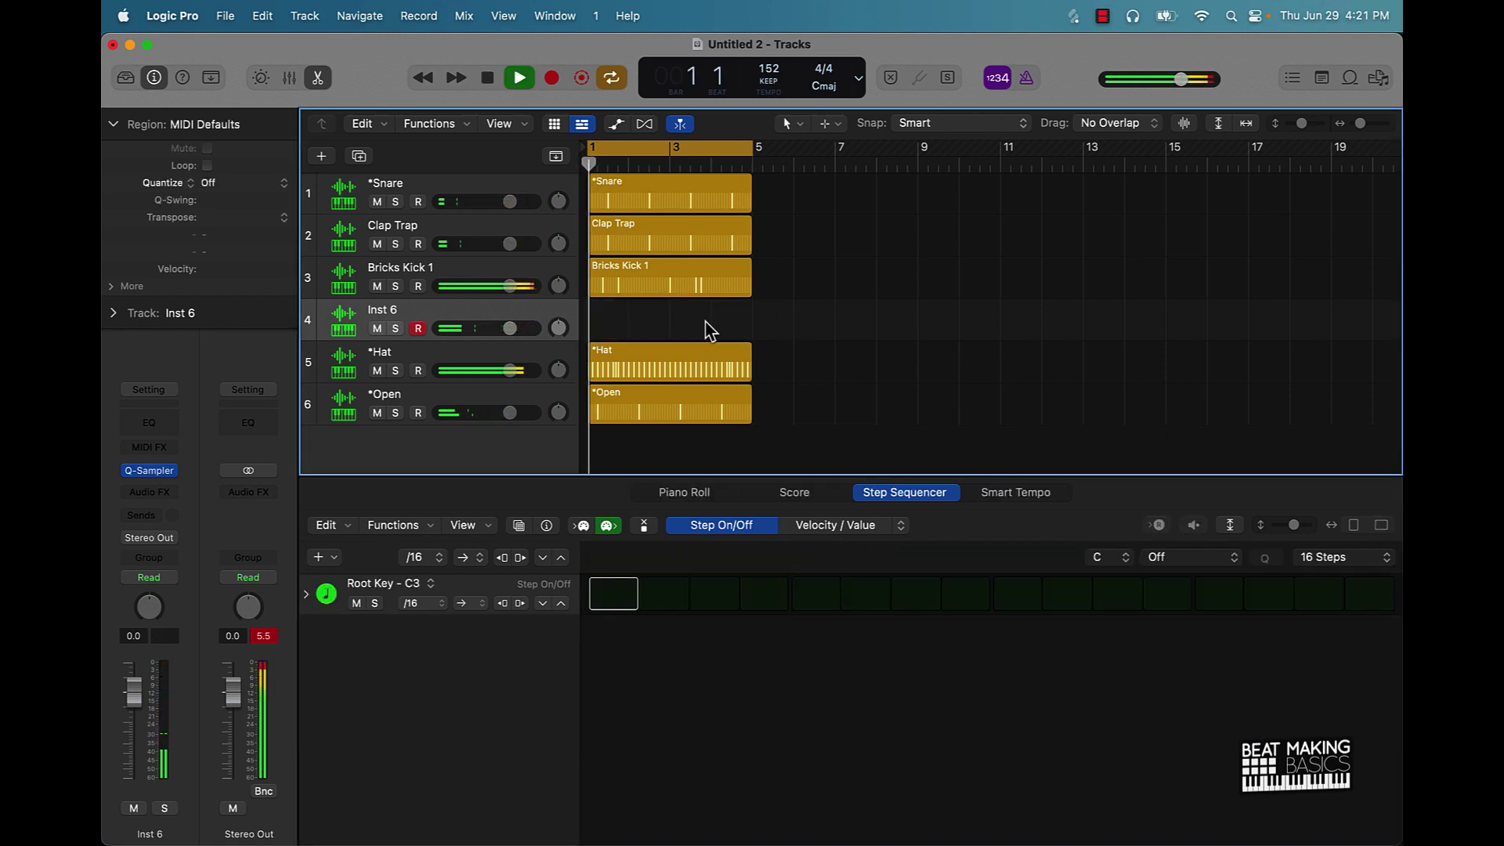
Step: Create a new software instrument track with Quick Sampler below Inst 6
click(321, 159)
click(1016, 619)
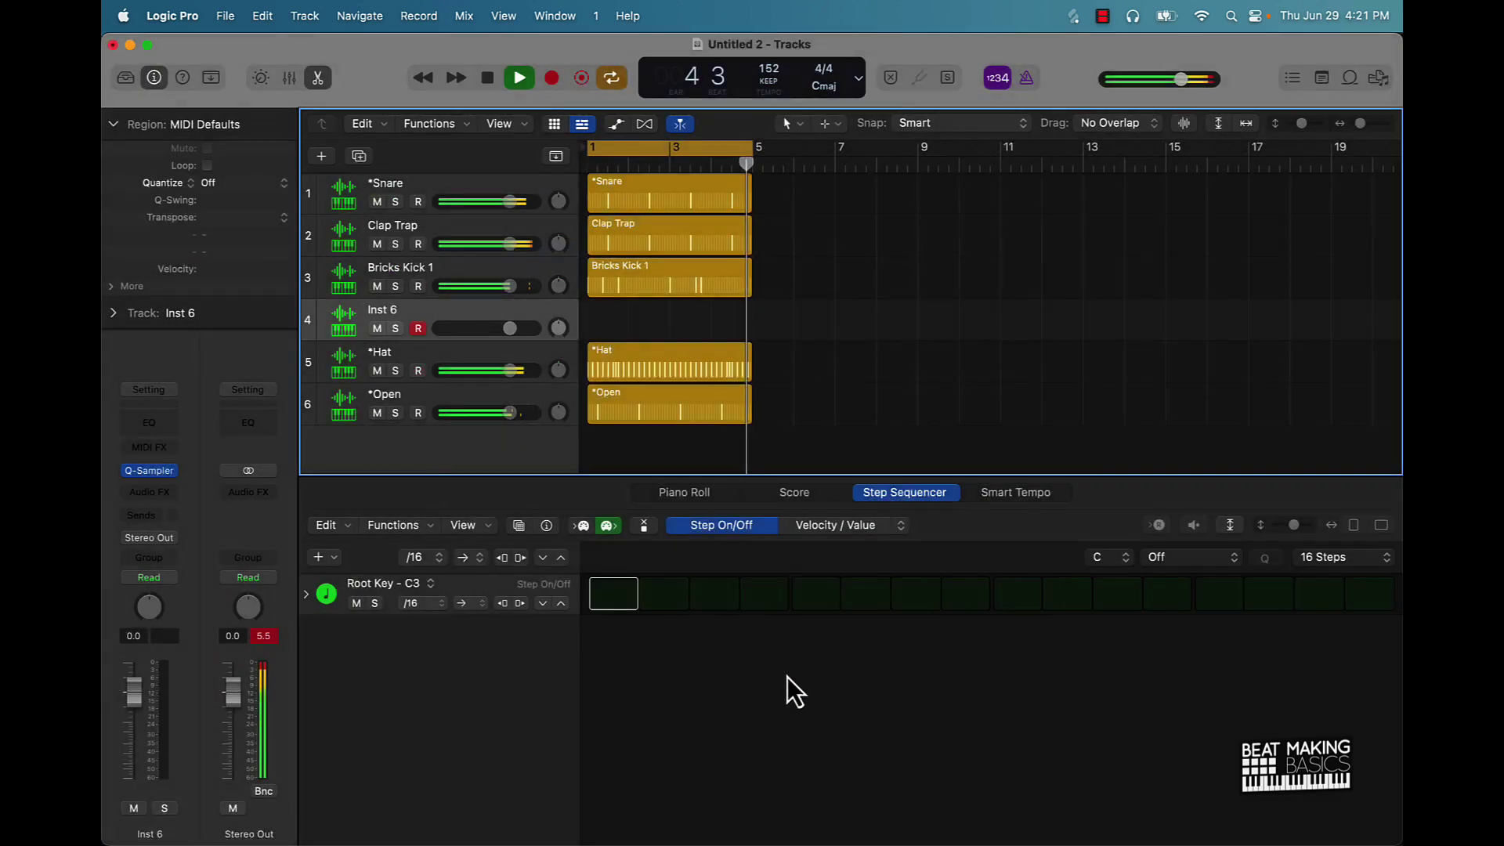
Step: Switch to Splice and search its samples for trap
mouse_move(882, 811)
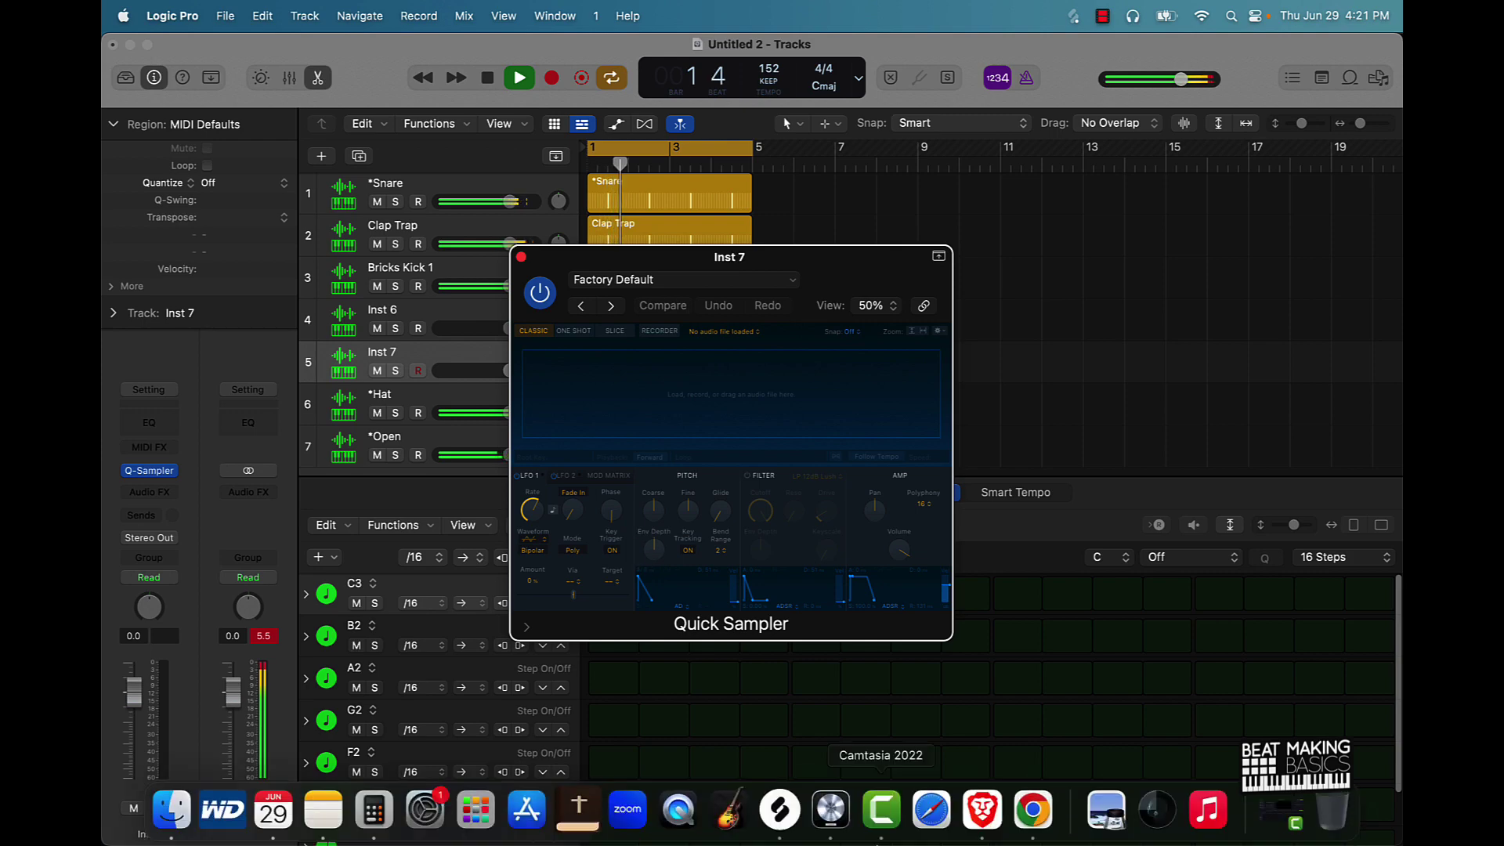
click(780, 809)
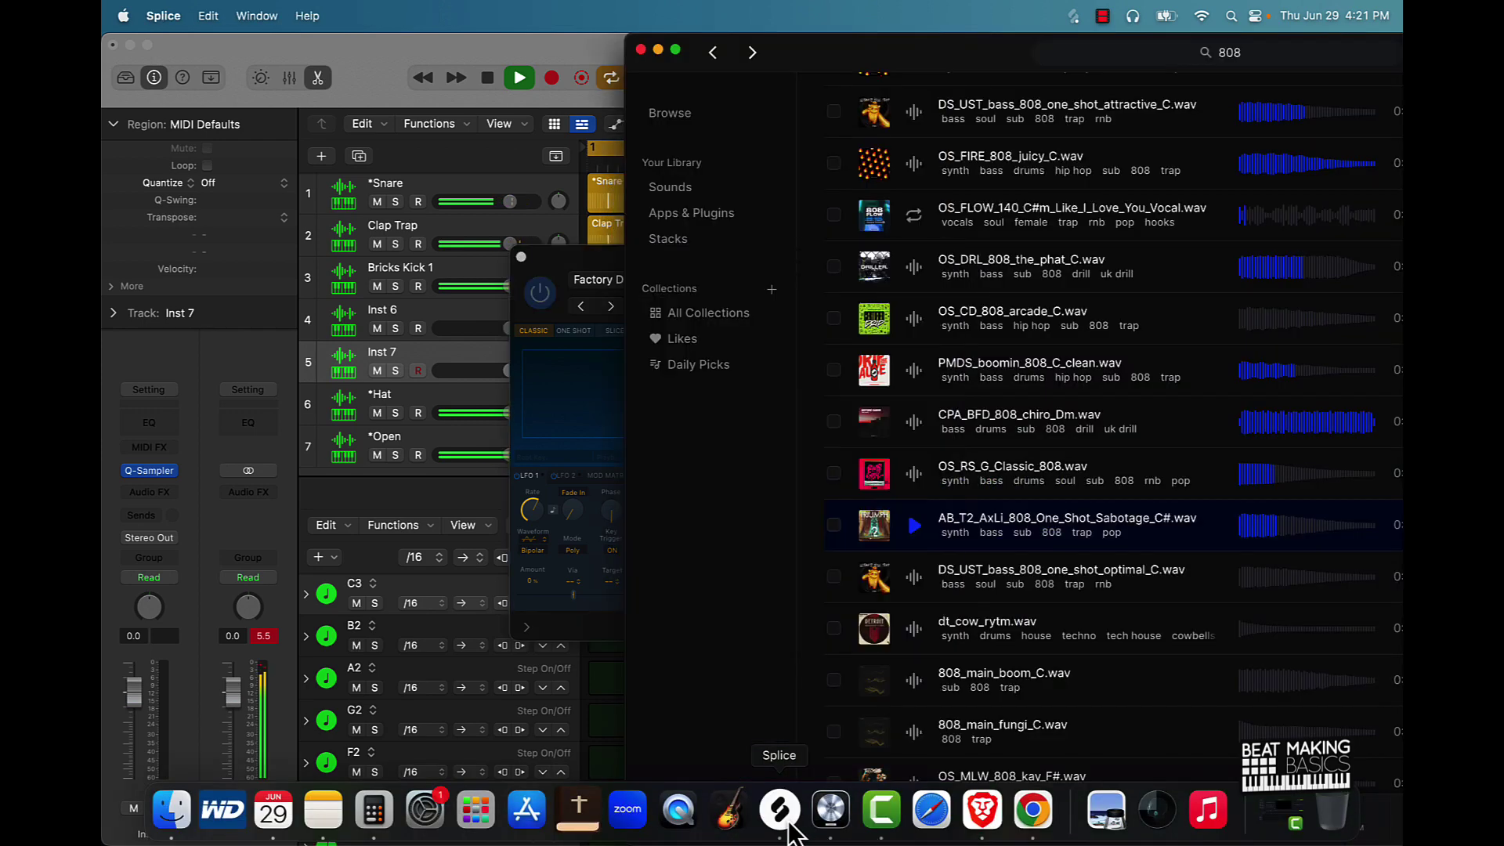
drag(904, 61, 547, 64)
click(900, 54)
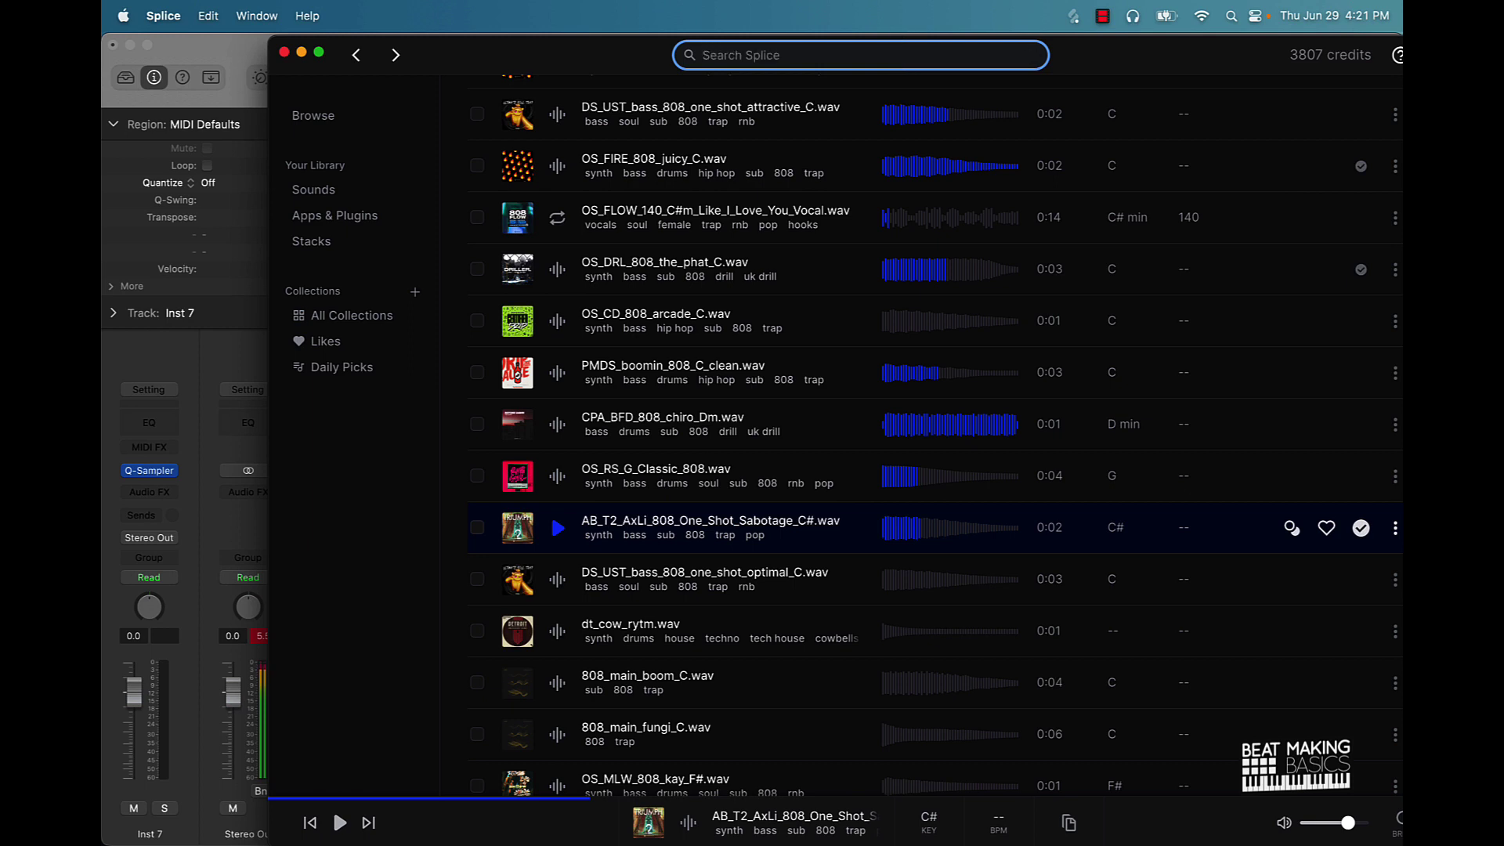
key(Return)
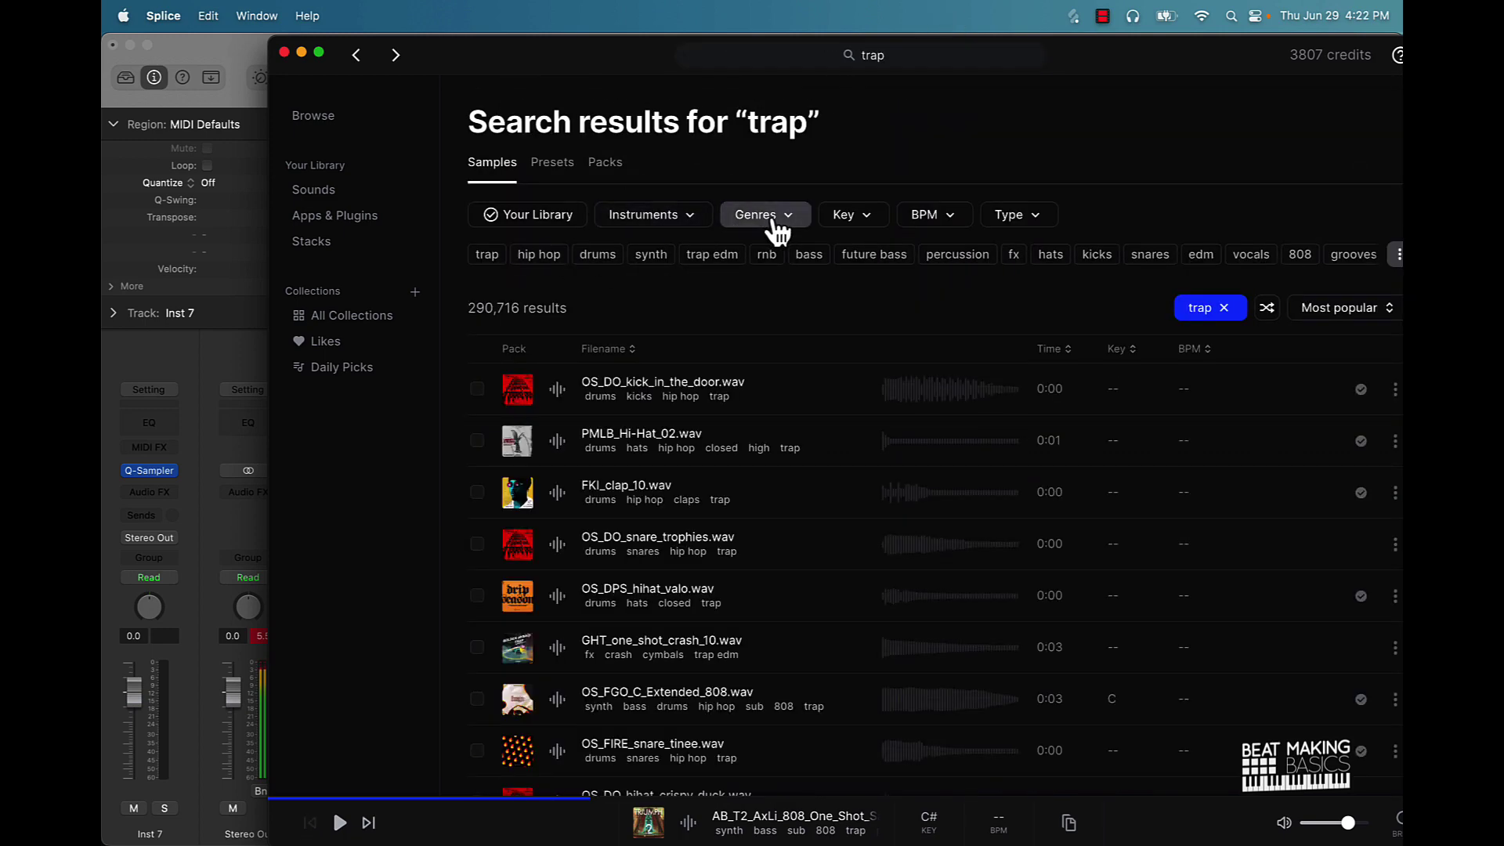
Step: Filter the trap sample results to loops and preview DS_UST_140_songstarter_loop_memories_Emin.wav
click(680, 227)
click(683, 228)
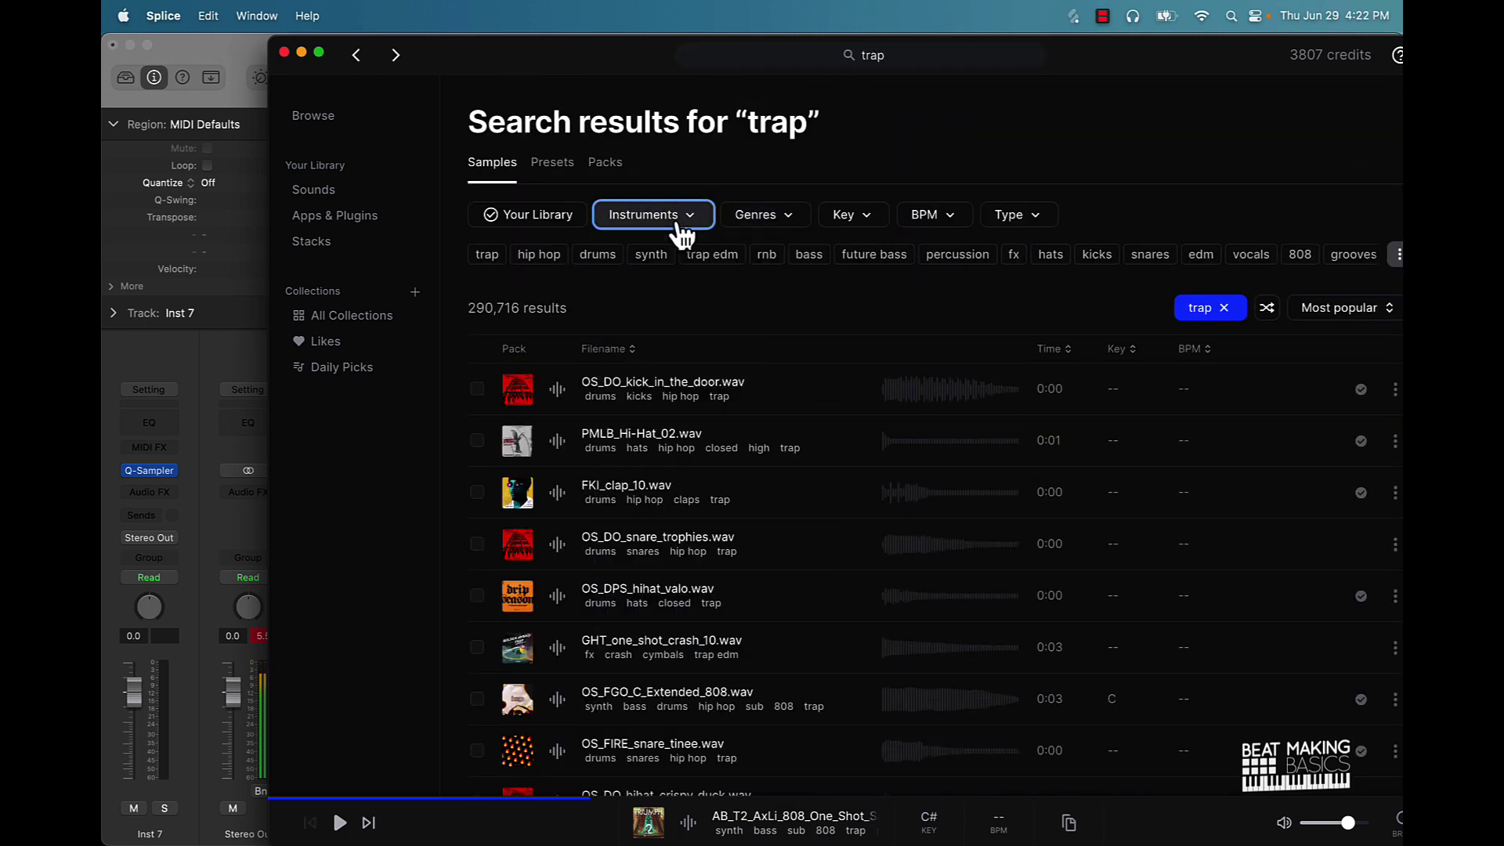
click(1034, 229)
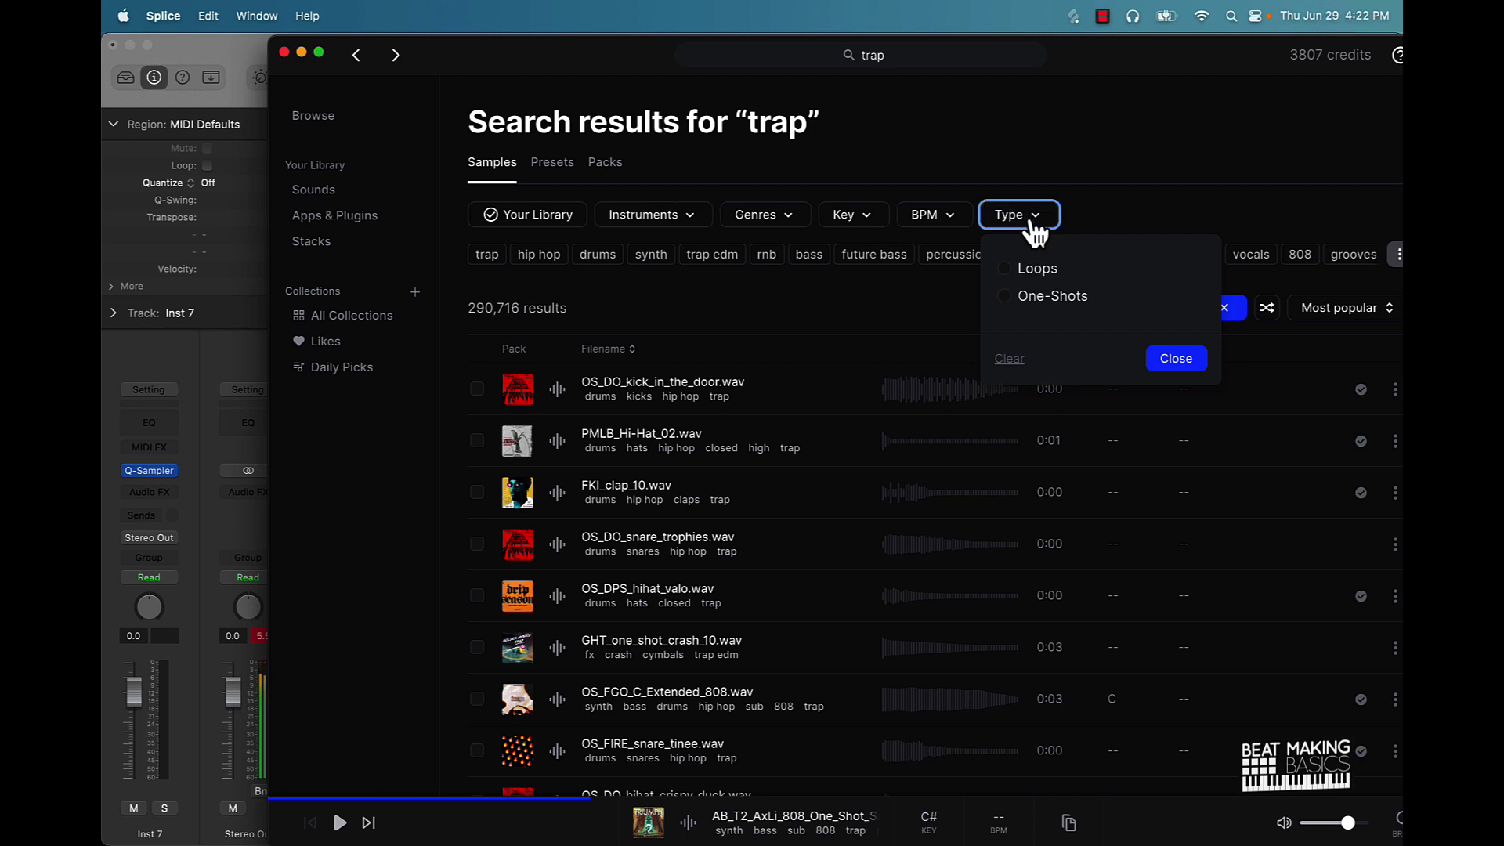
click(1031, 274)
click(1181, 374)
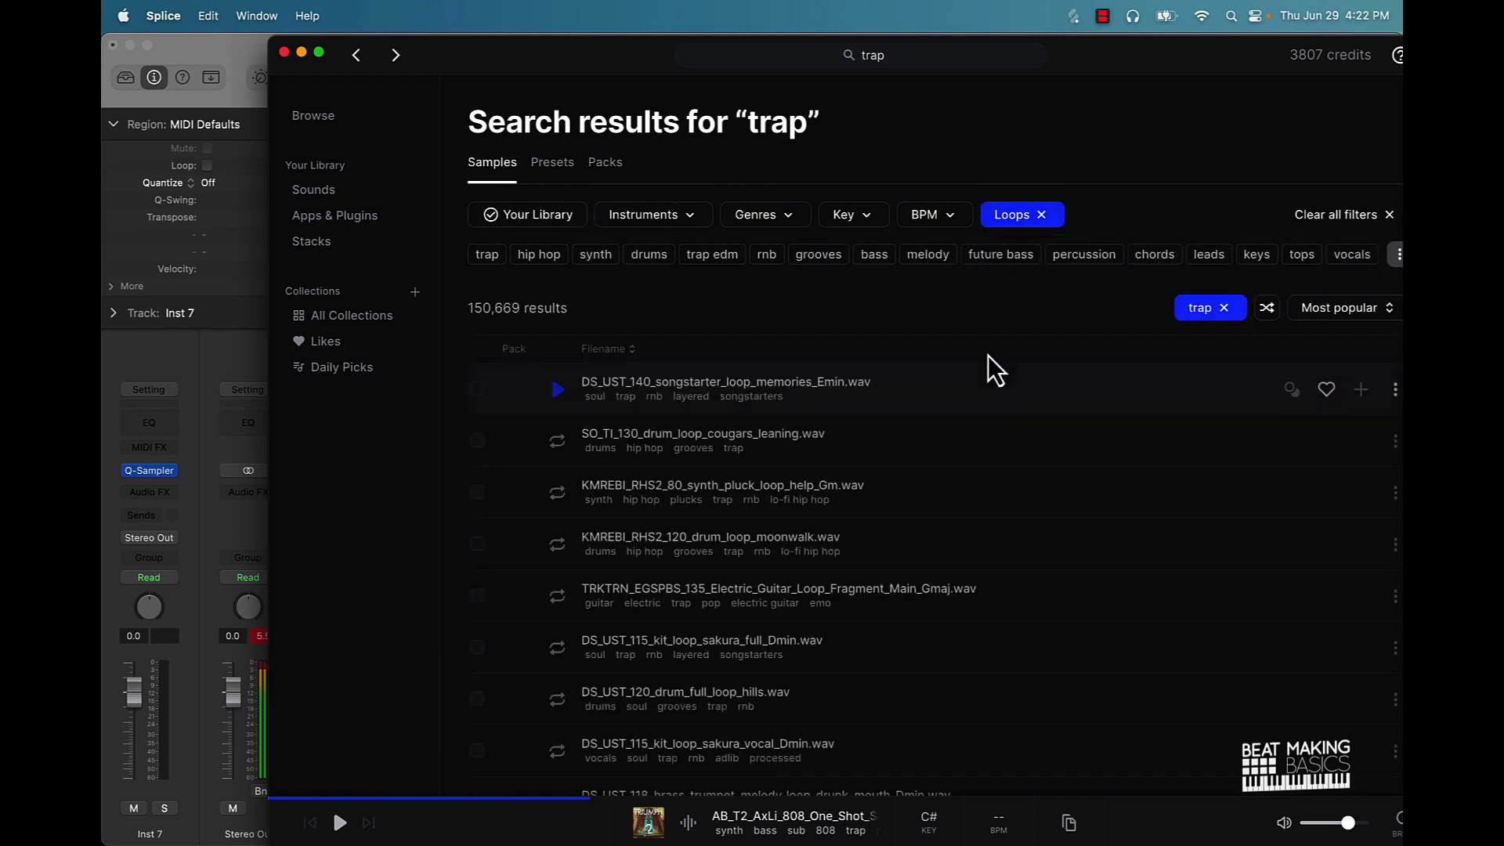
click(555, 395)
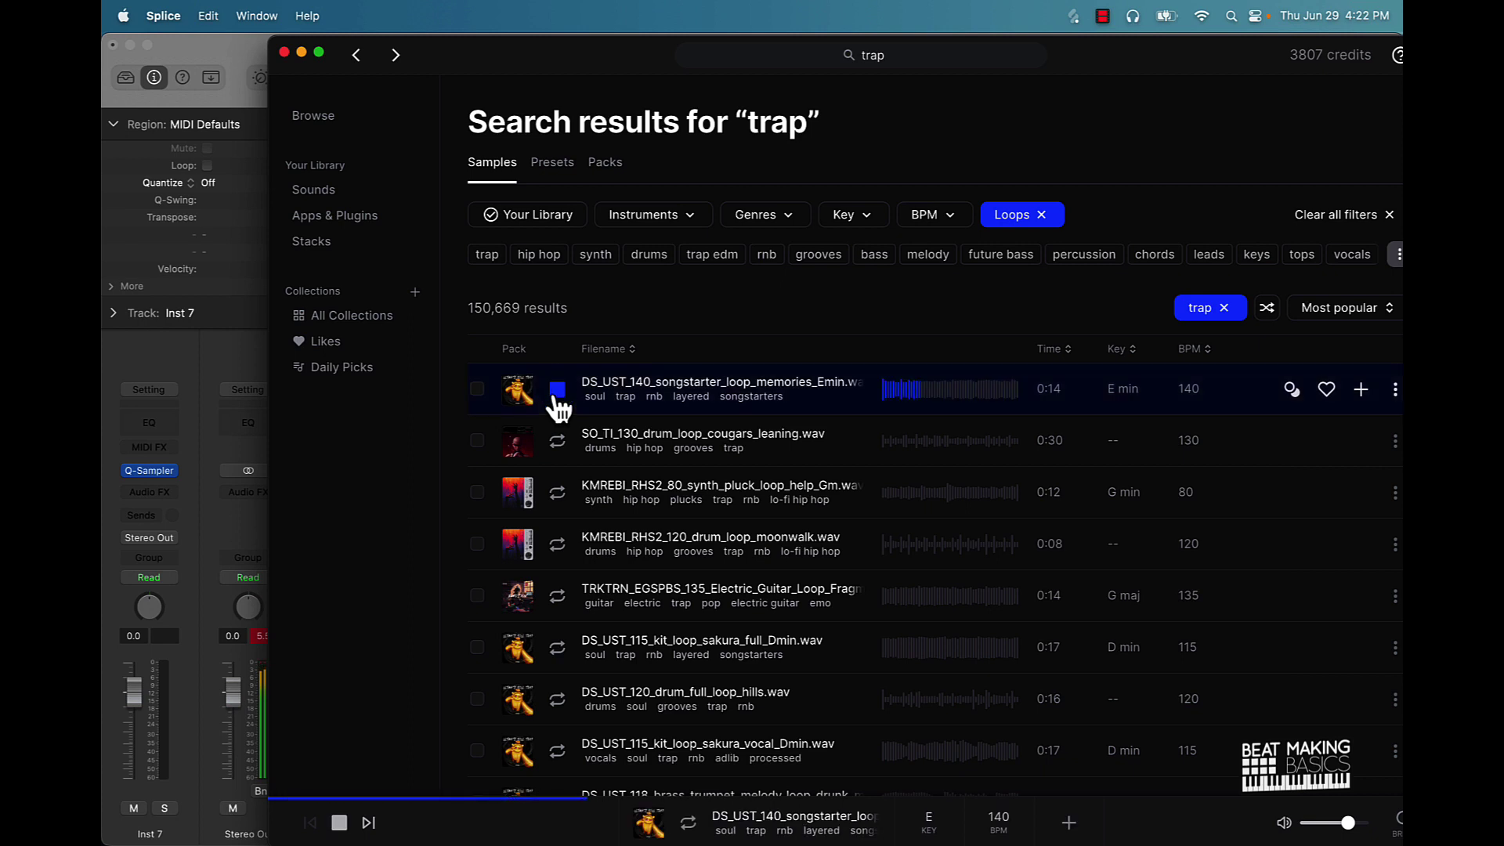
Step: Add DS_UST_140_songstarter_loop_memories_Emin.wav to the Splice library and load it into the Inst 7 Quick Sampler in Logic Pro
click(1362, 391)
drag(470, 47, 882, 31)
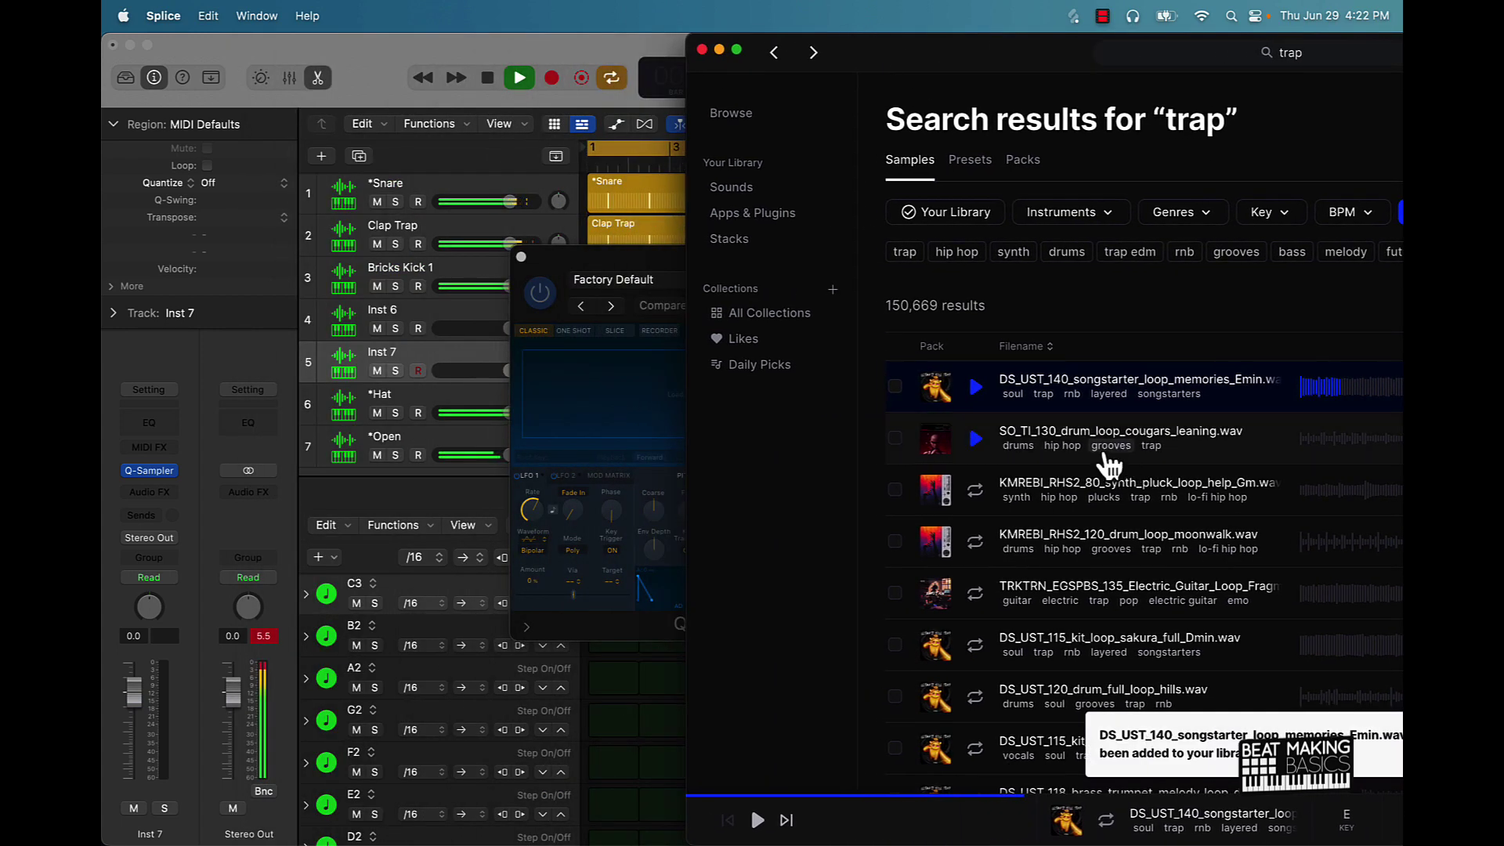
drag(938, 390, 630, 402)
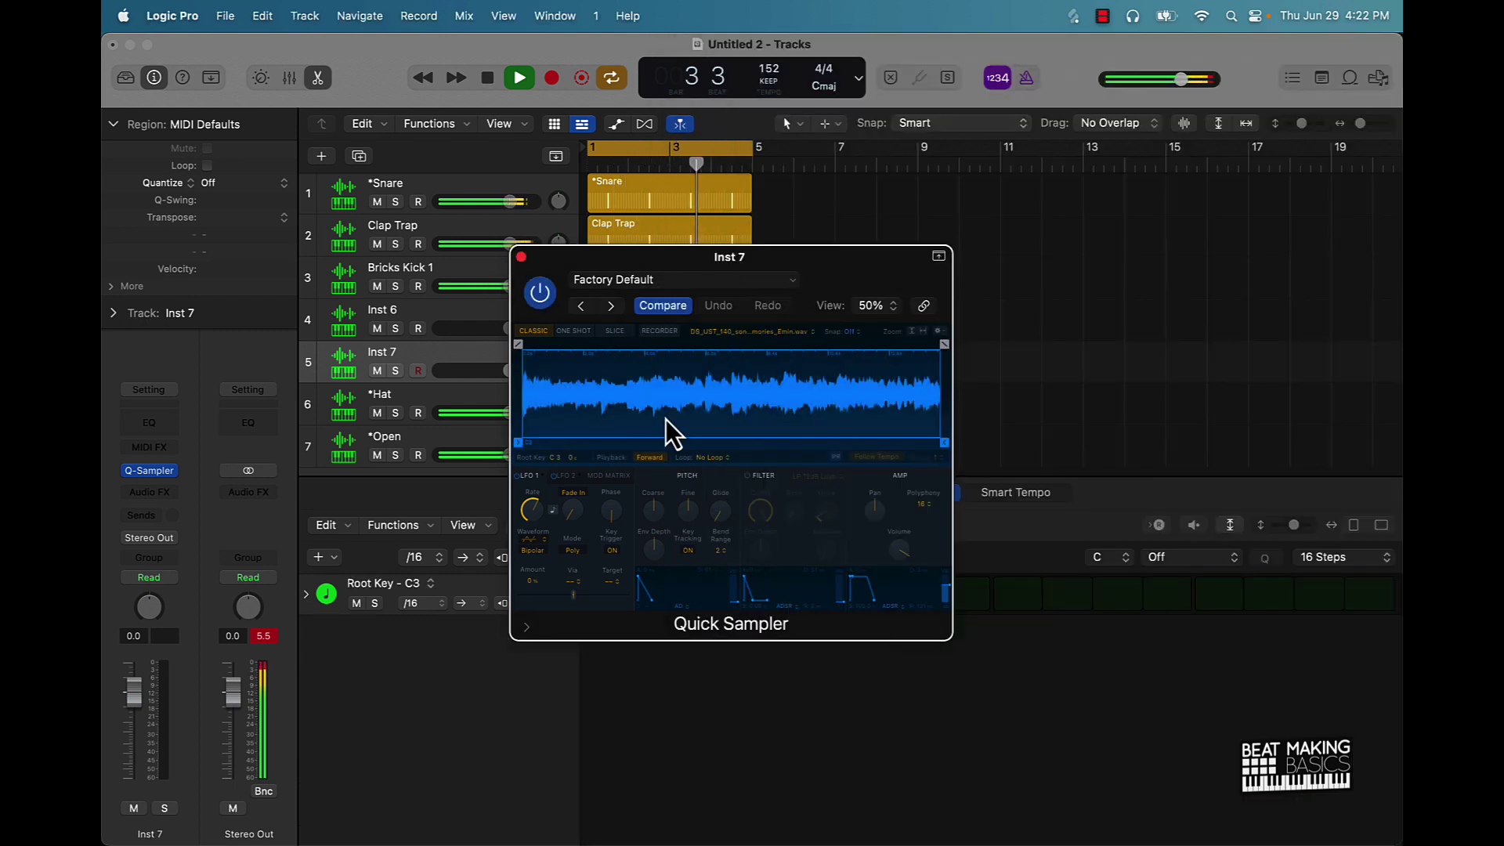
Step: Make the Inst 7 sample follow the project tempo at ½ speed and close its Quick Sampler
click(936, 459)
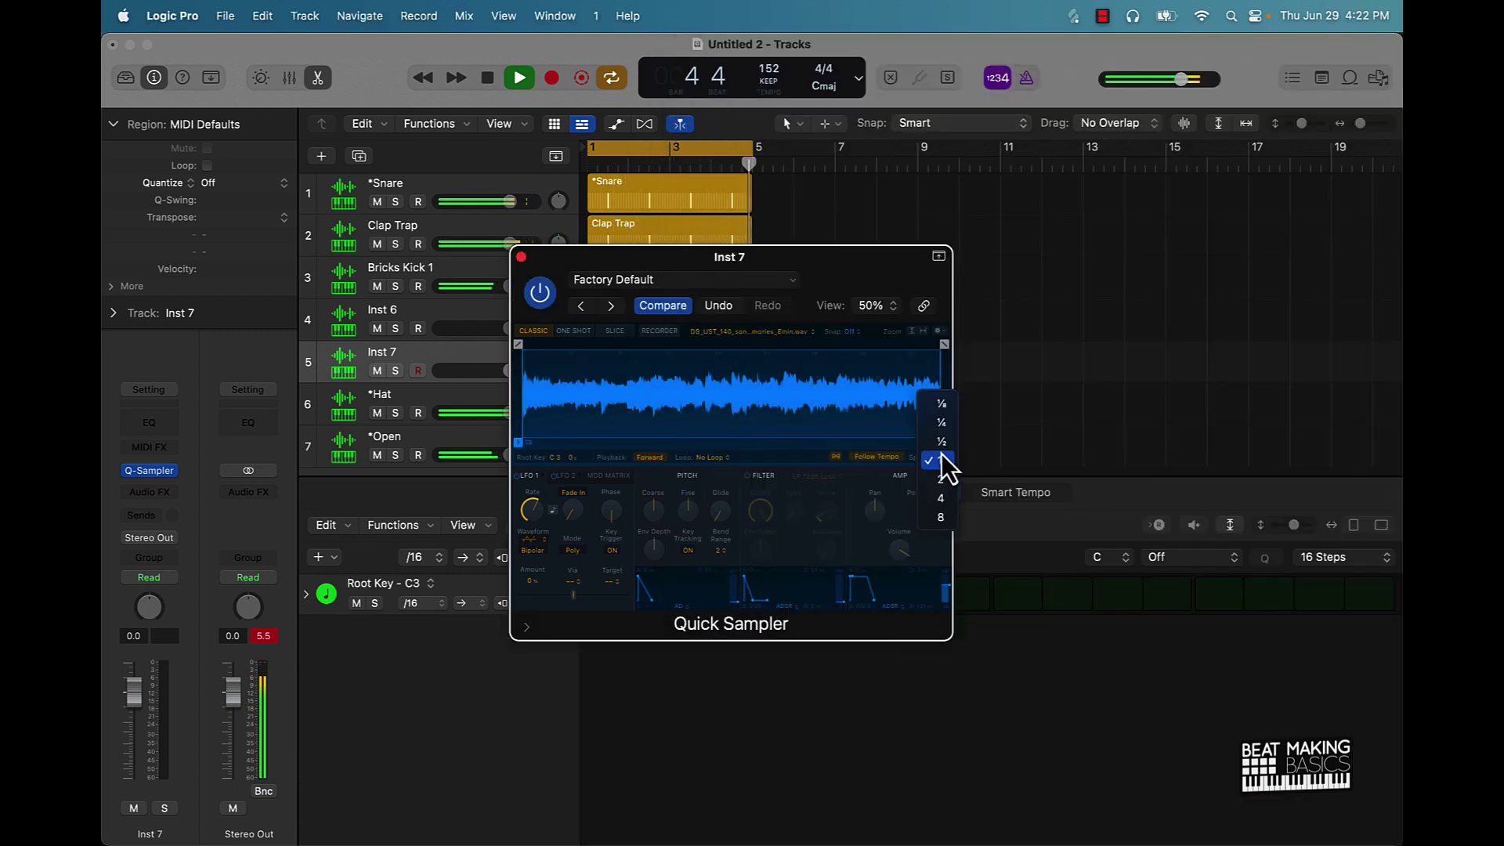
click(934, 448)
click(523, 258)
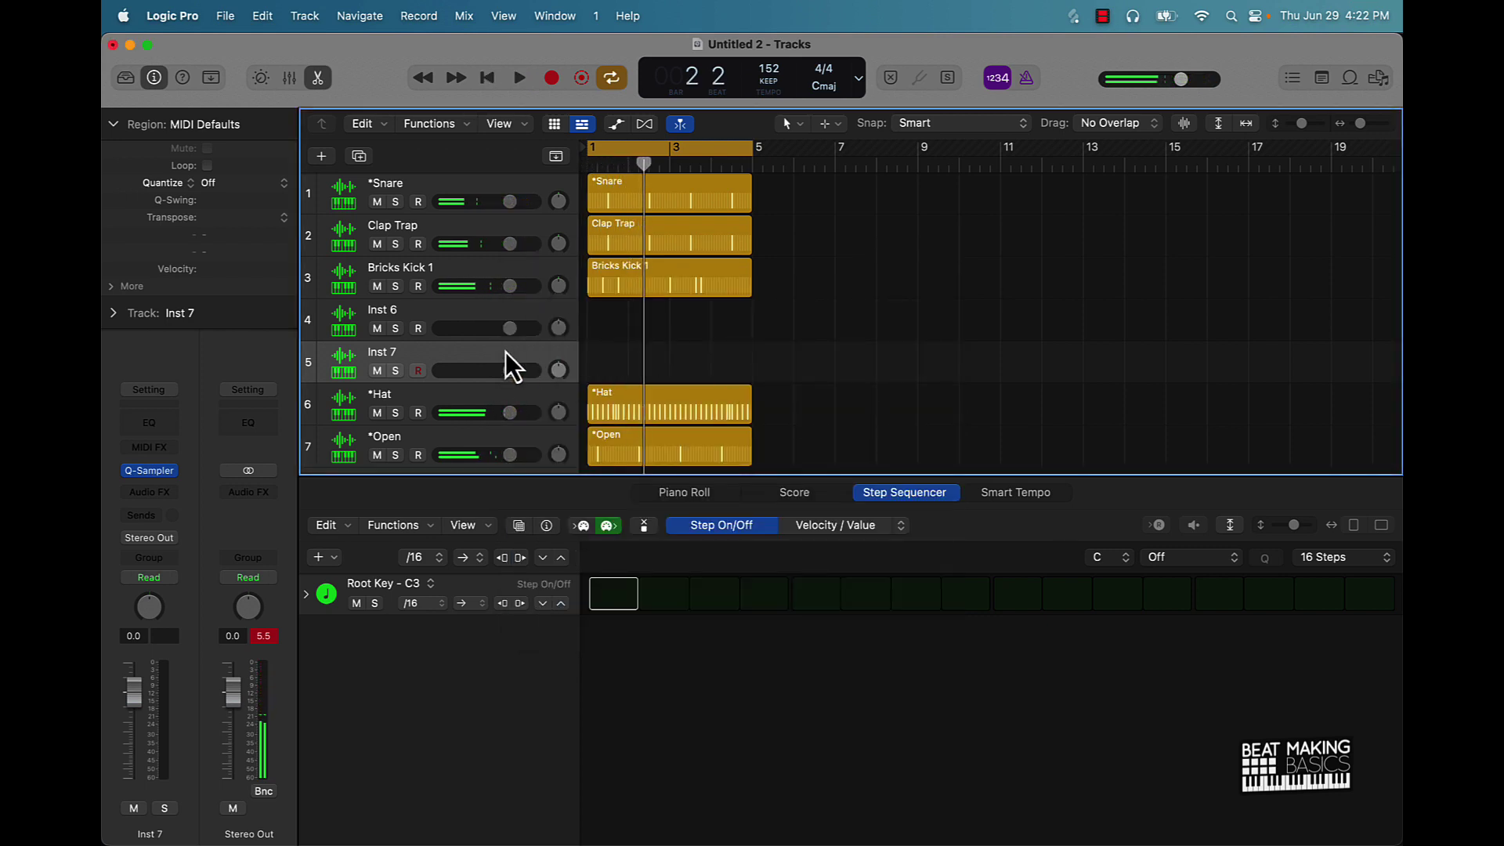
Step: Add a C3 note at bar 1 on Inst 7, extend the region to four bars, and force the note legato to fill it
click(685, 493)
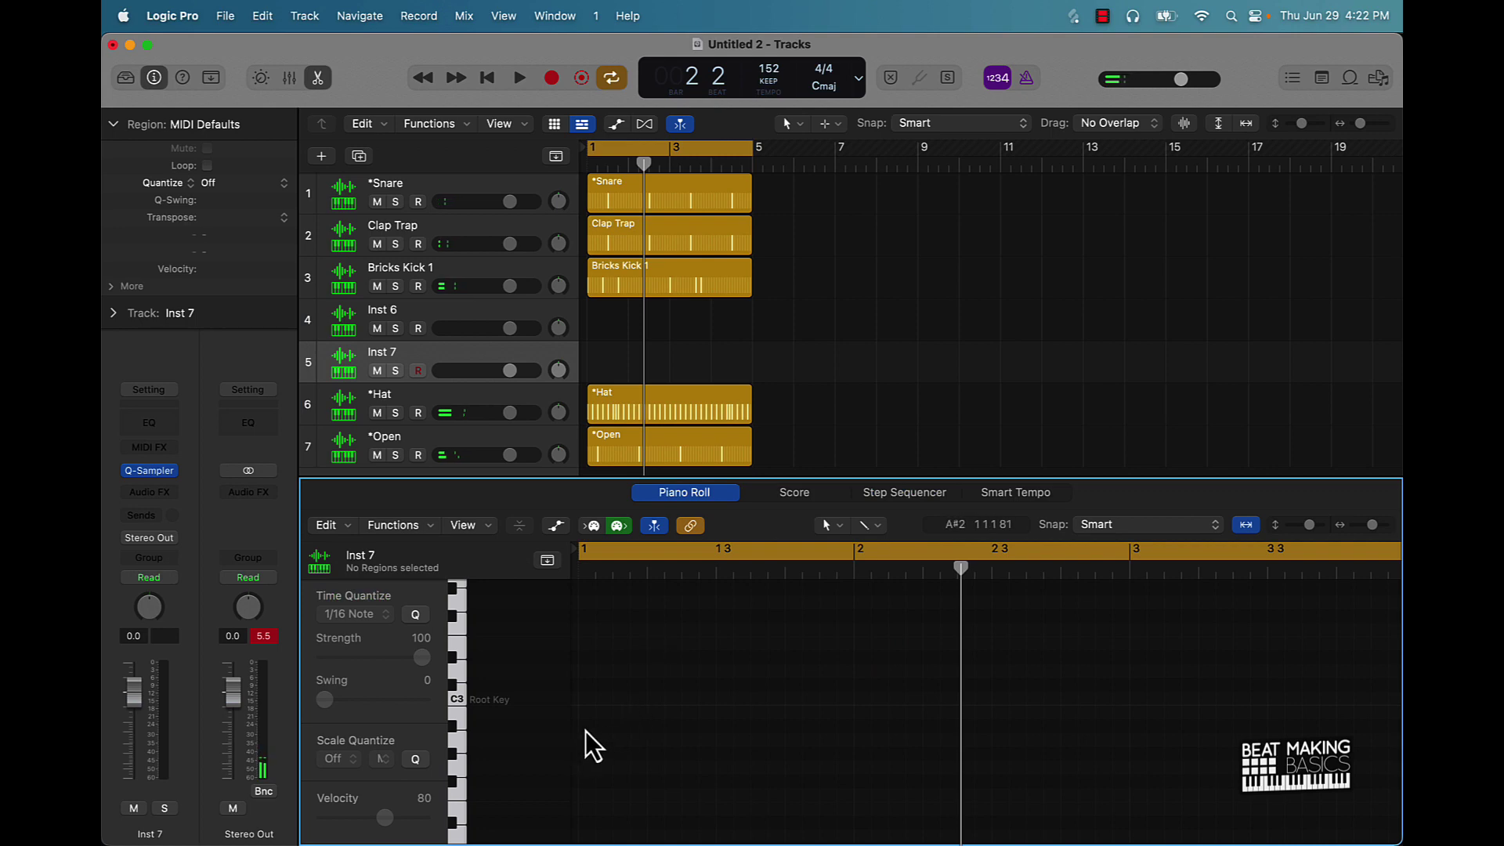
double_click(584, 699)
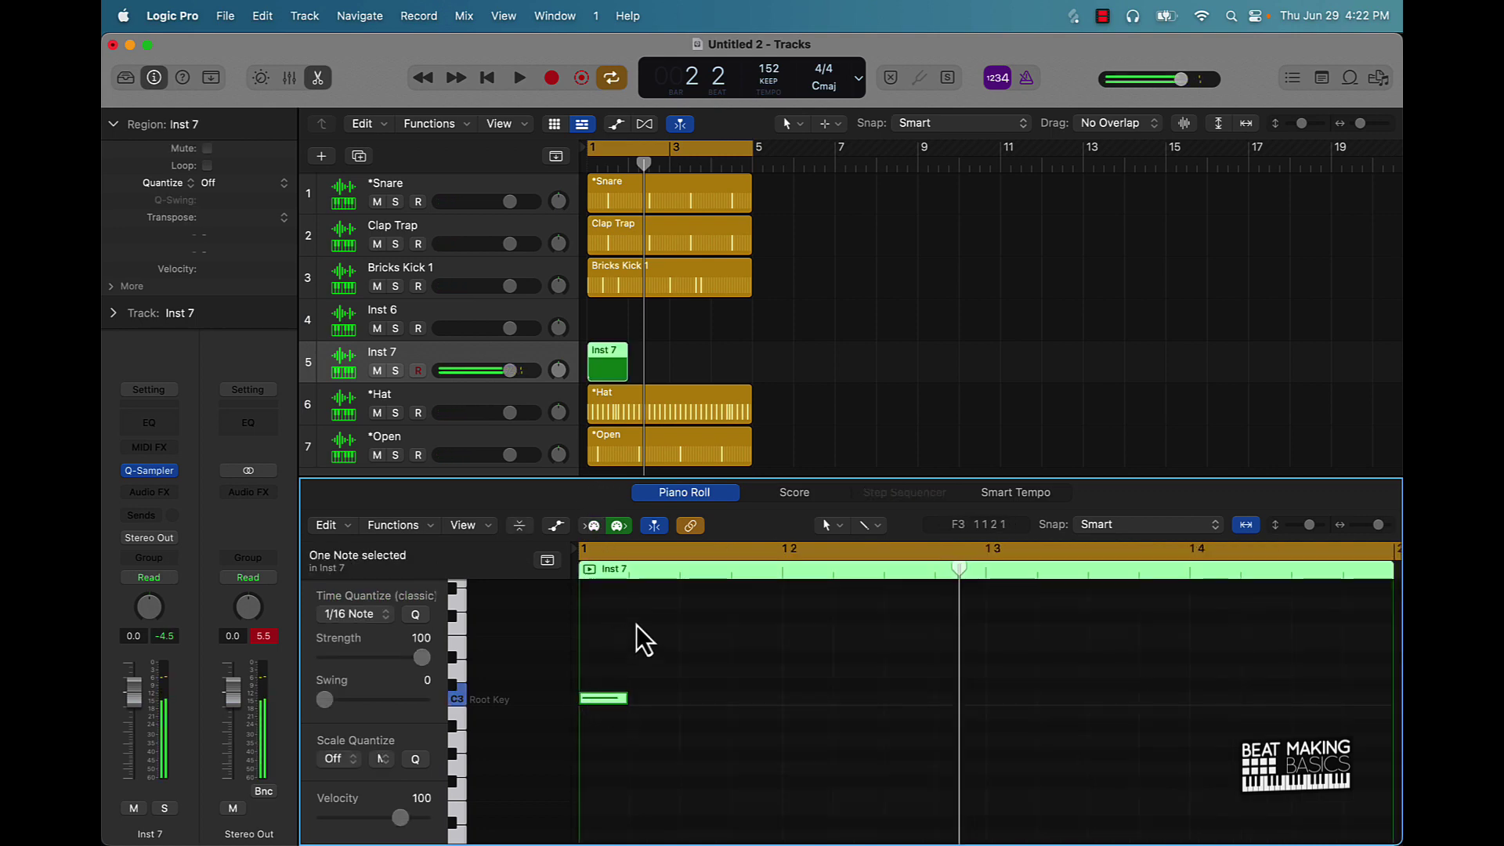
drag(623, 374, 753, 376)
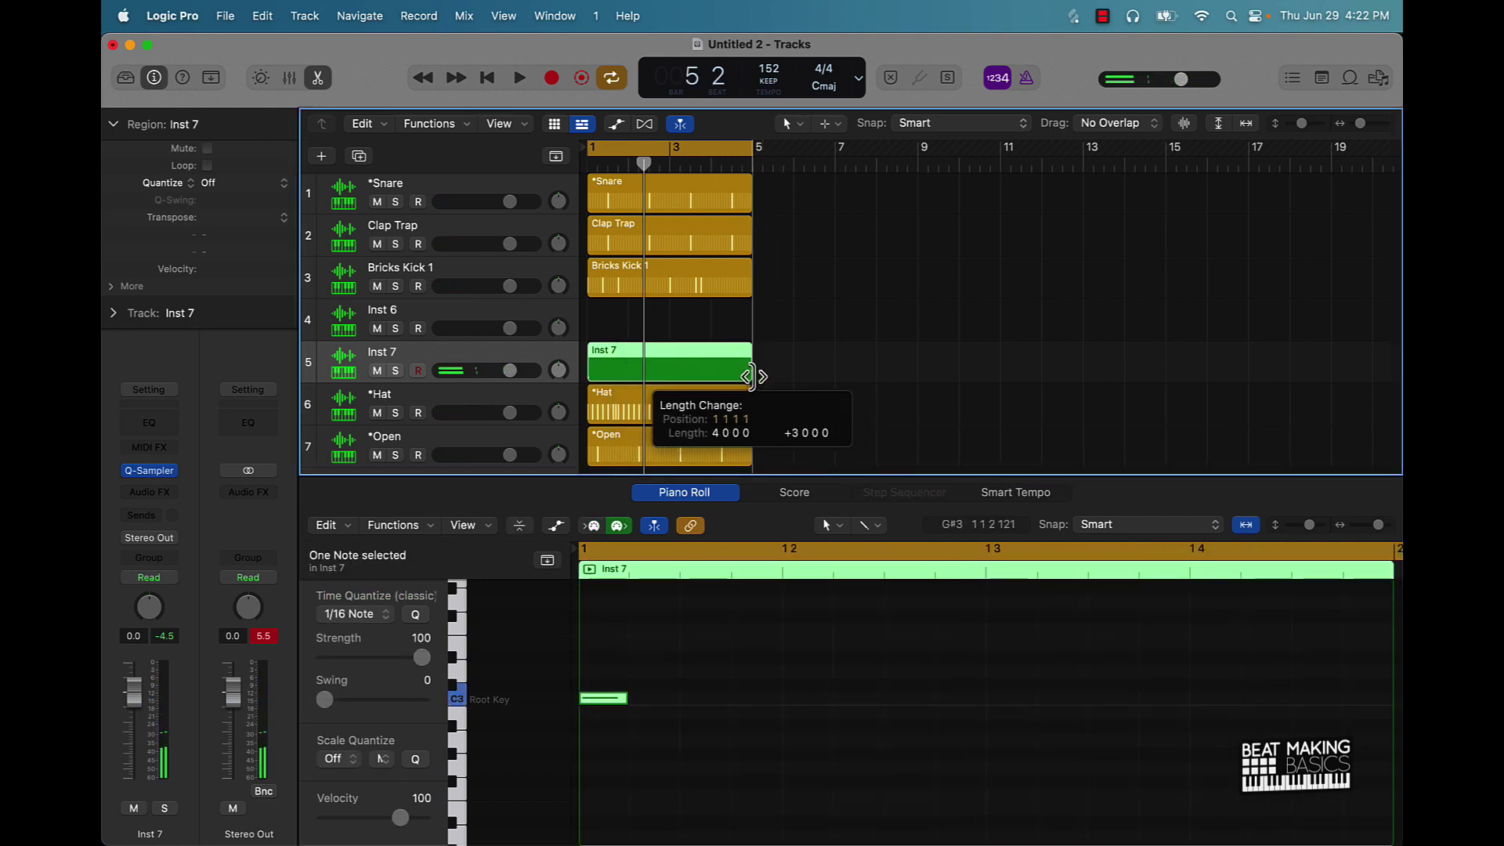
right_click(581, 698)
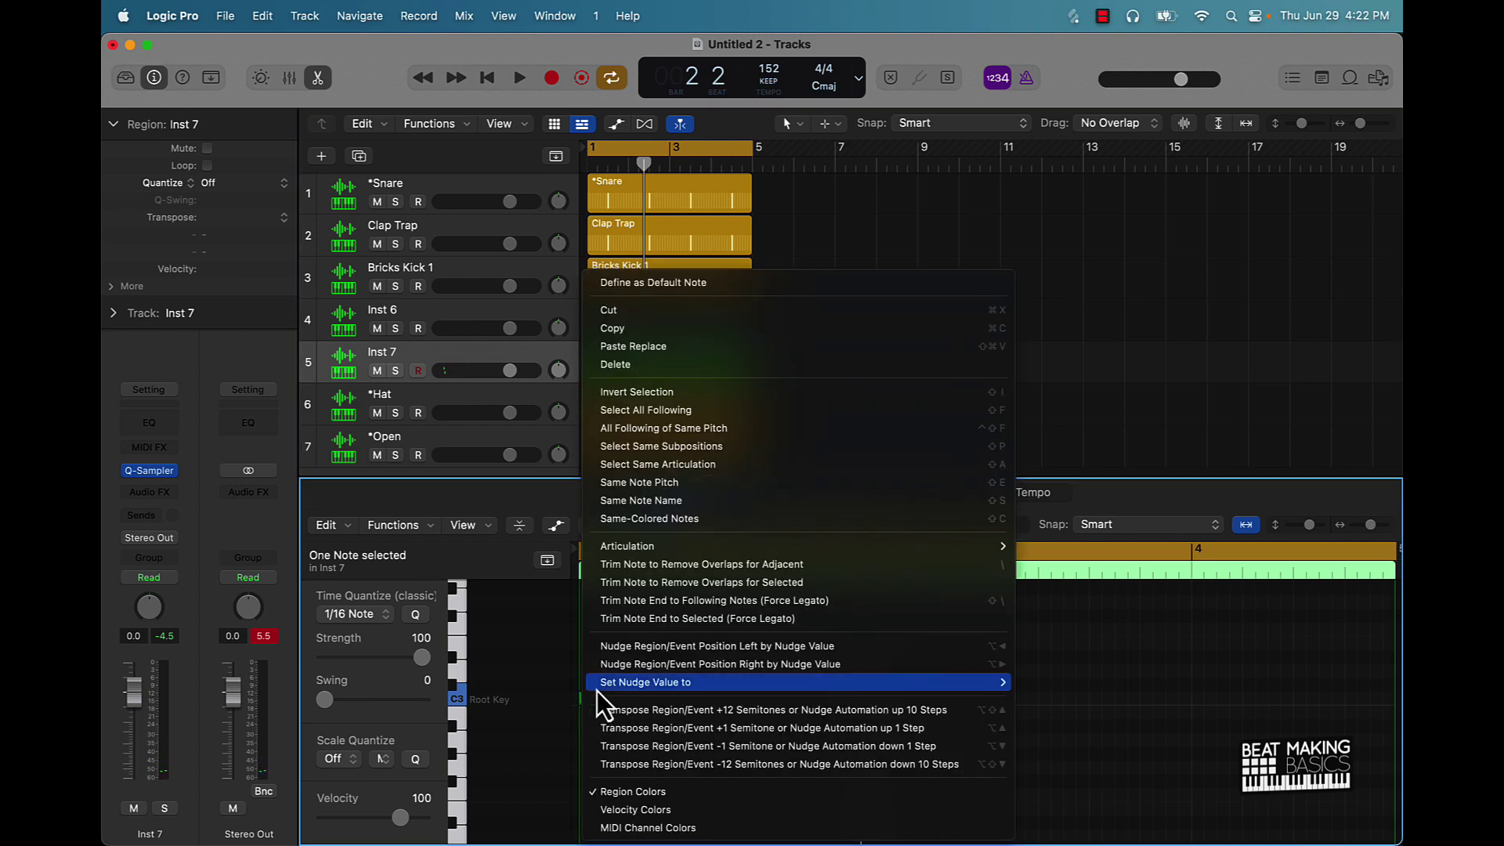
click(703, 600)
key(space)
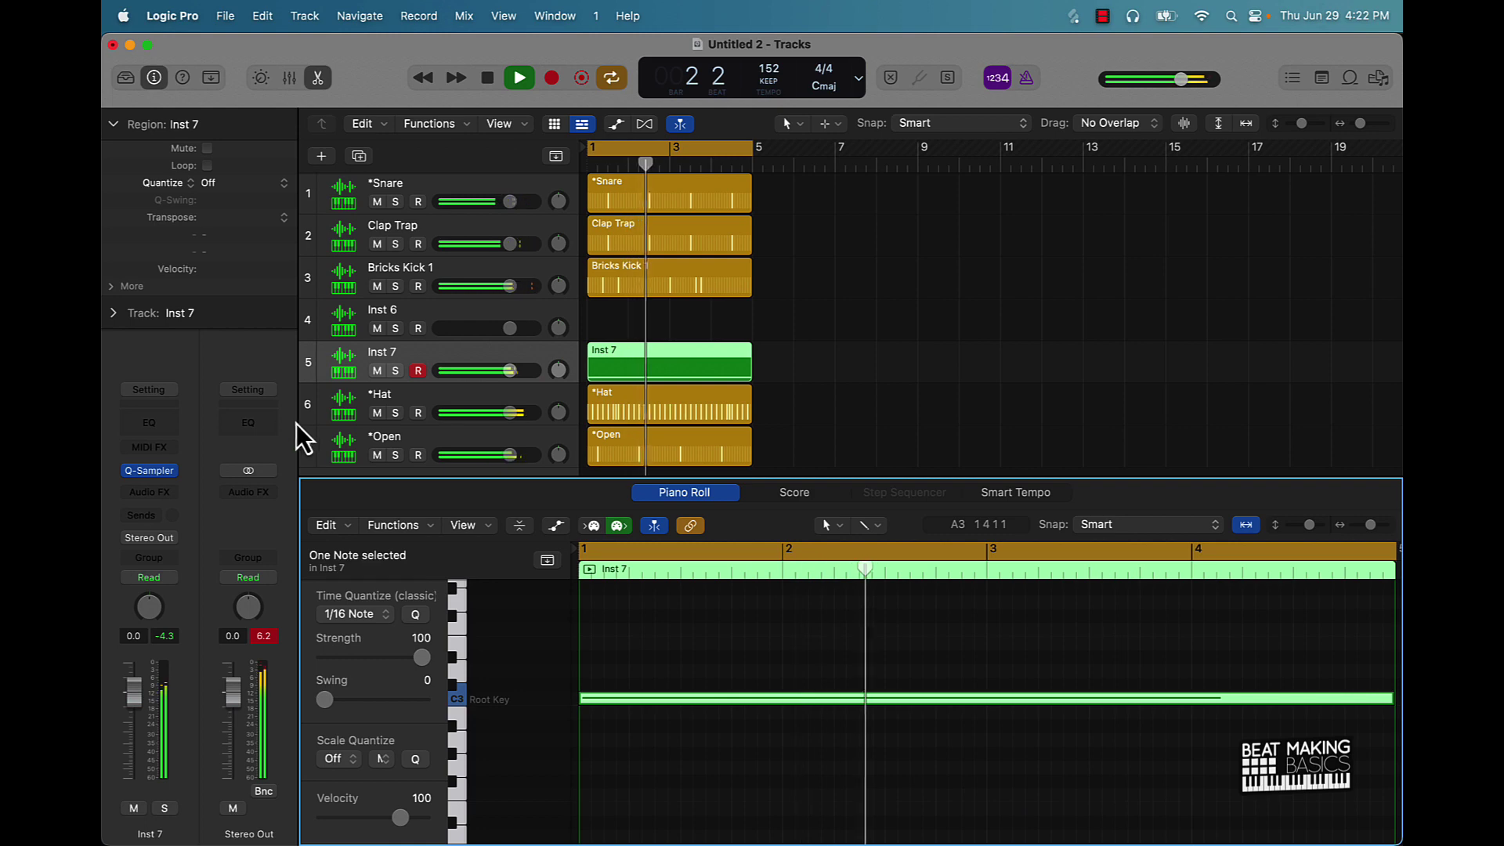
Step: Set the Inst 7 sample's playback speed to 1, listen to the beat and close the Quick Sampler
click(165, 471)
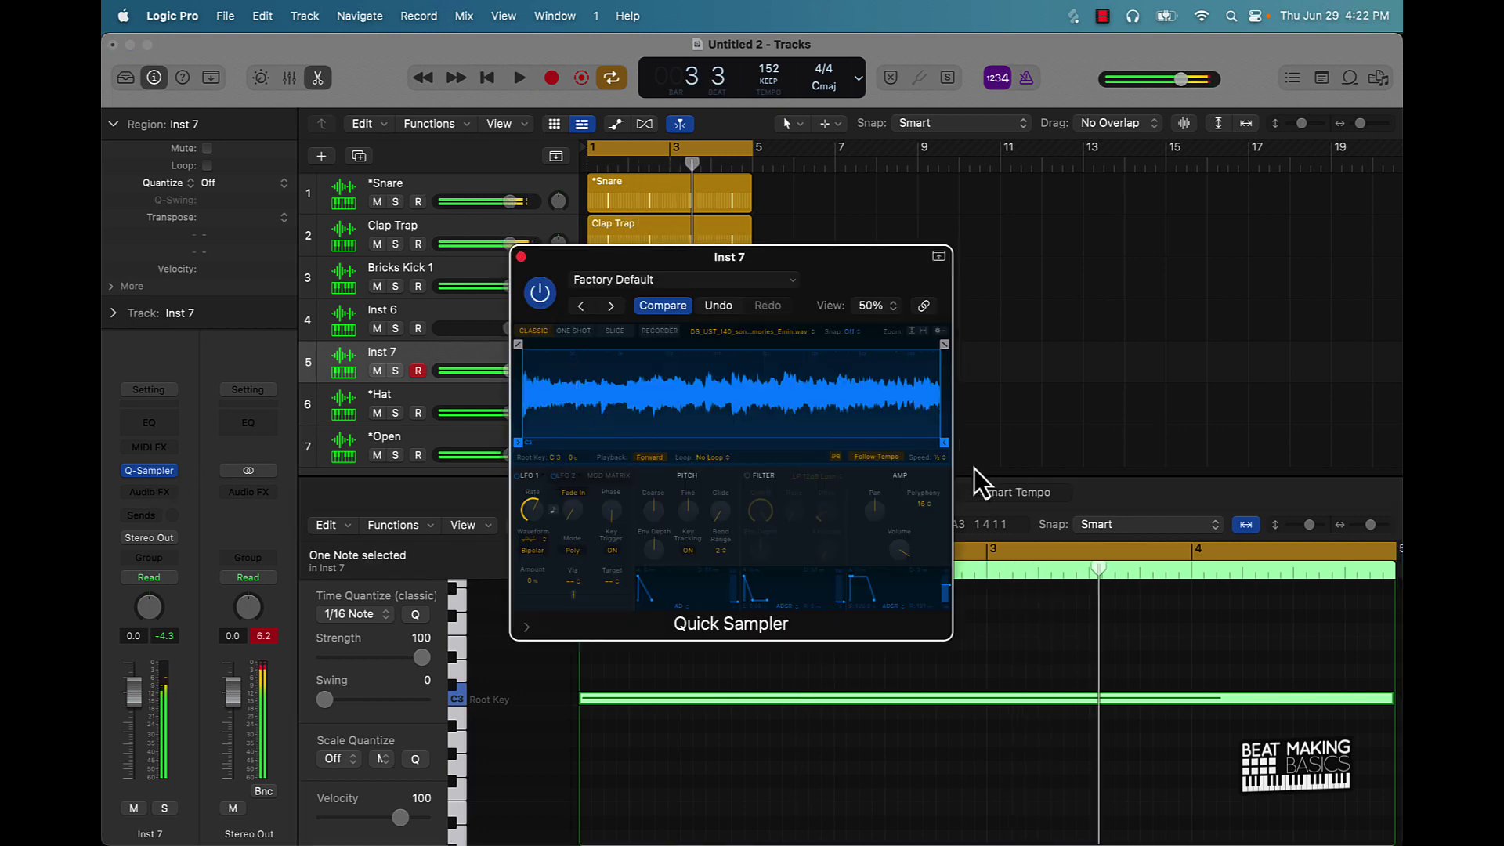
click(939, 458)
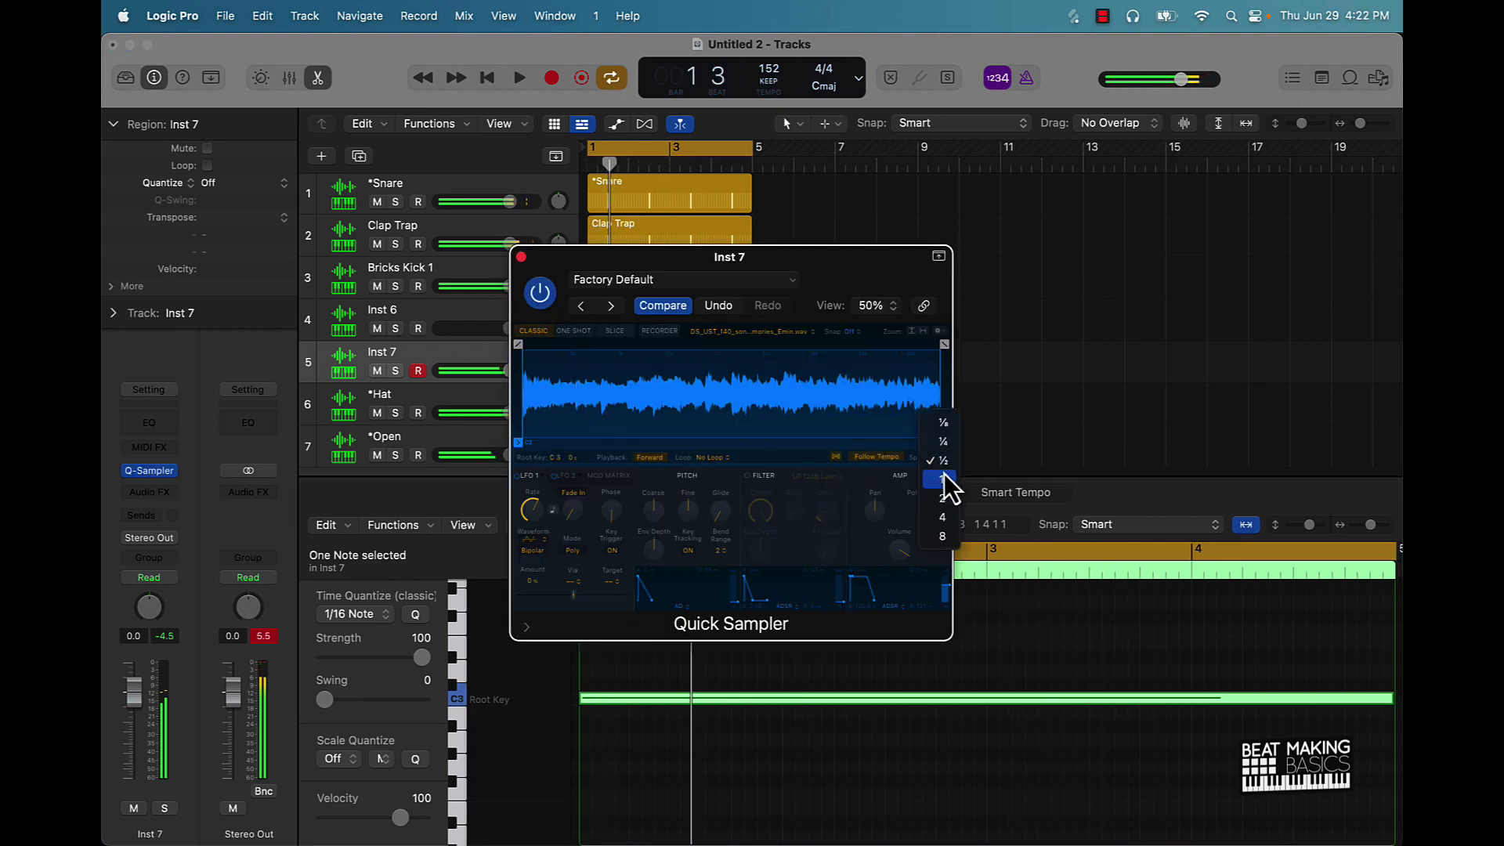
click(943, 473)
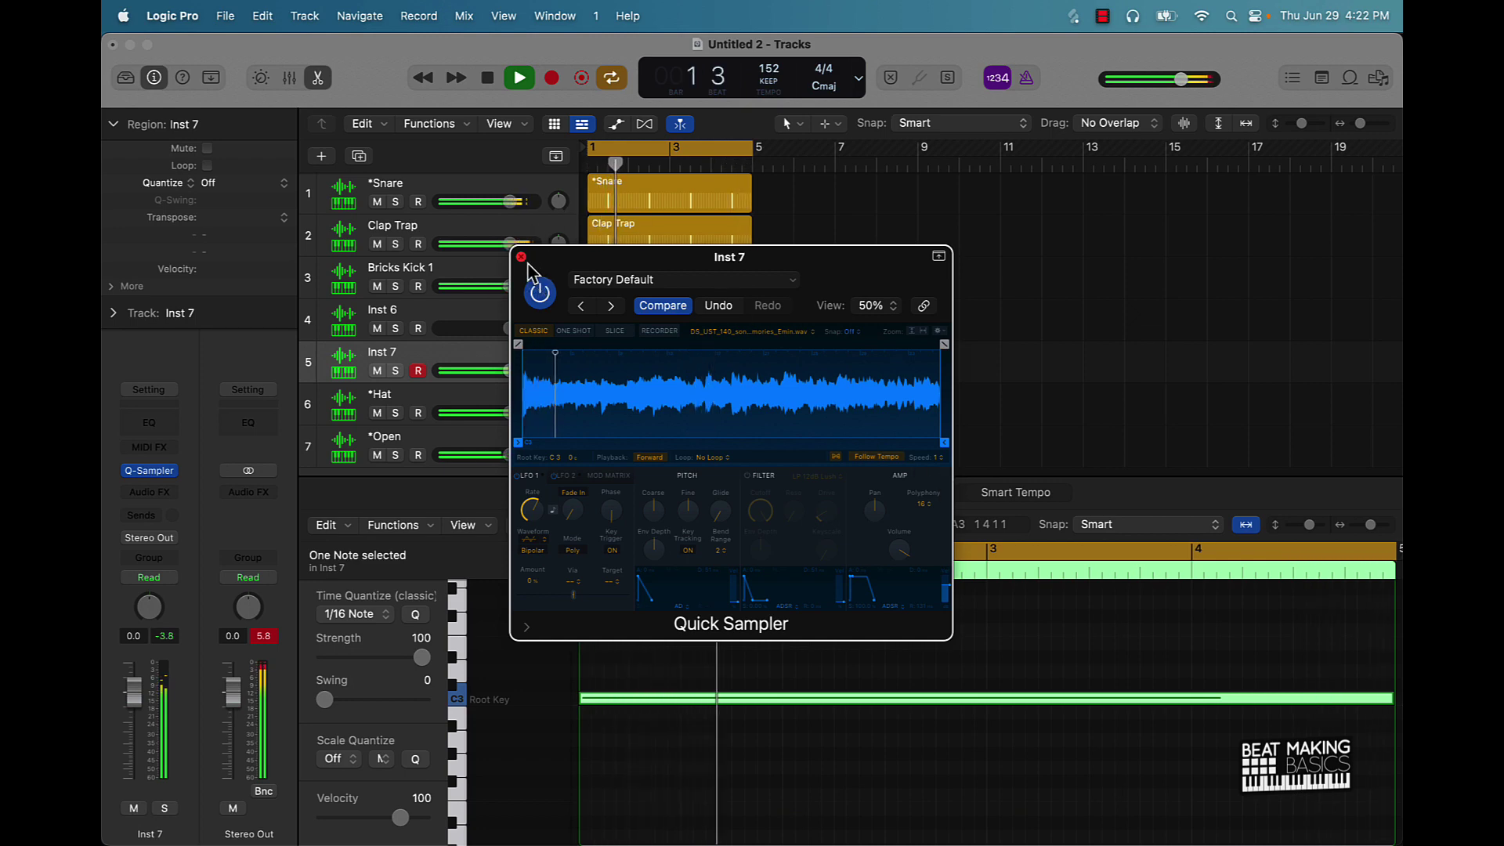
key(space)
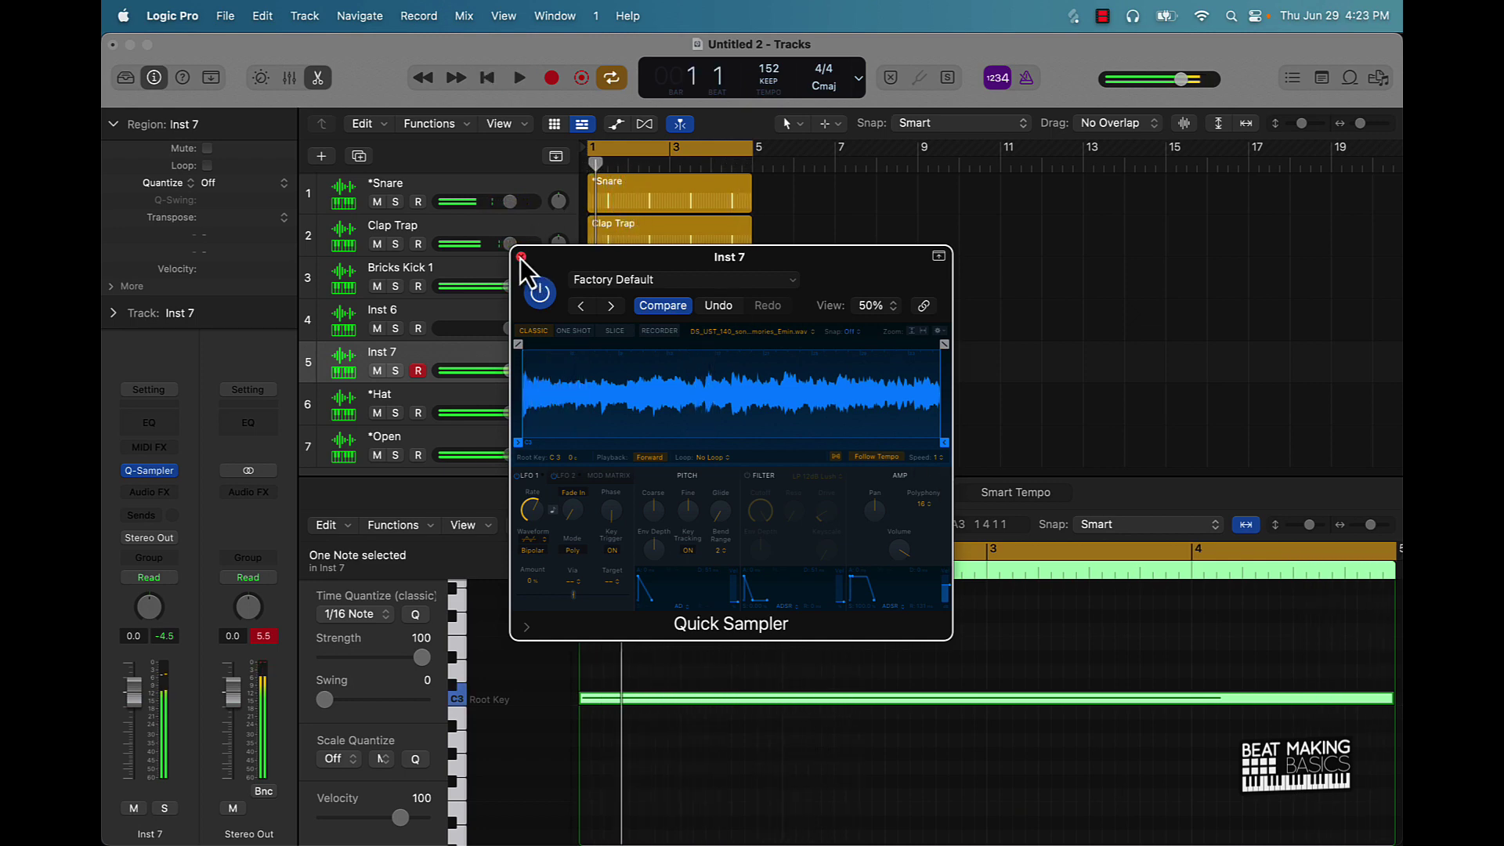
click(521, 257)
Step: Delete the Inst 7 region together with its track
click(718, 380)
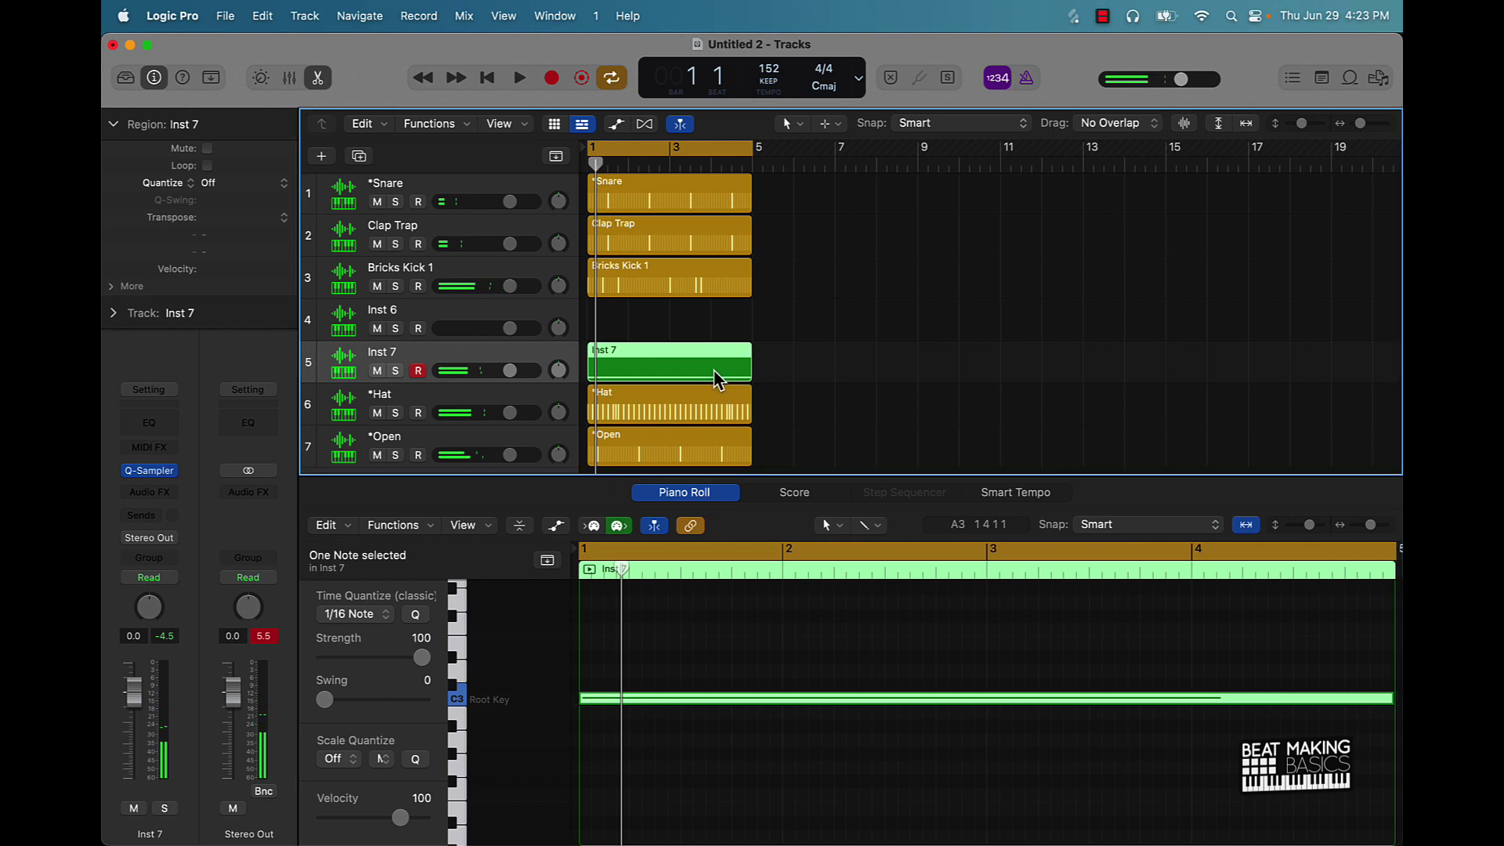
key(Delete)
key(super+BackSpace)
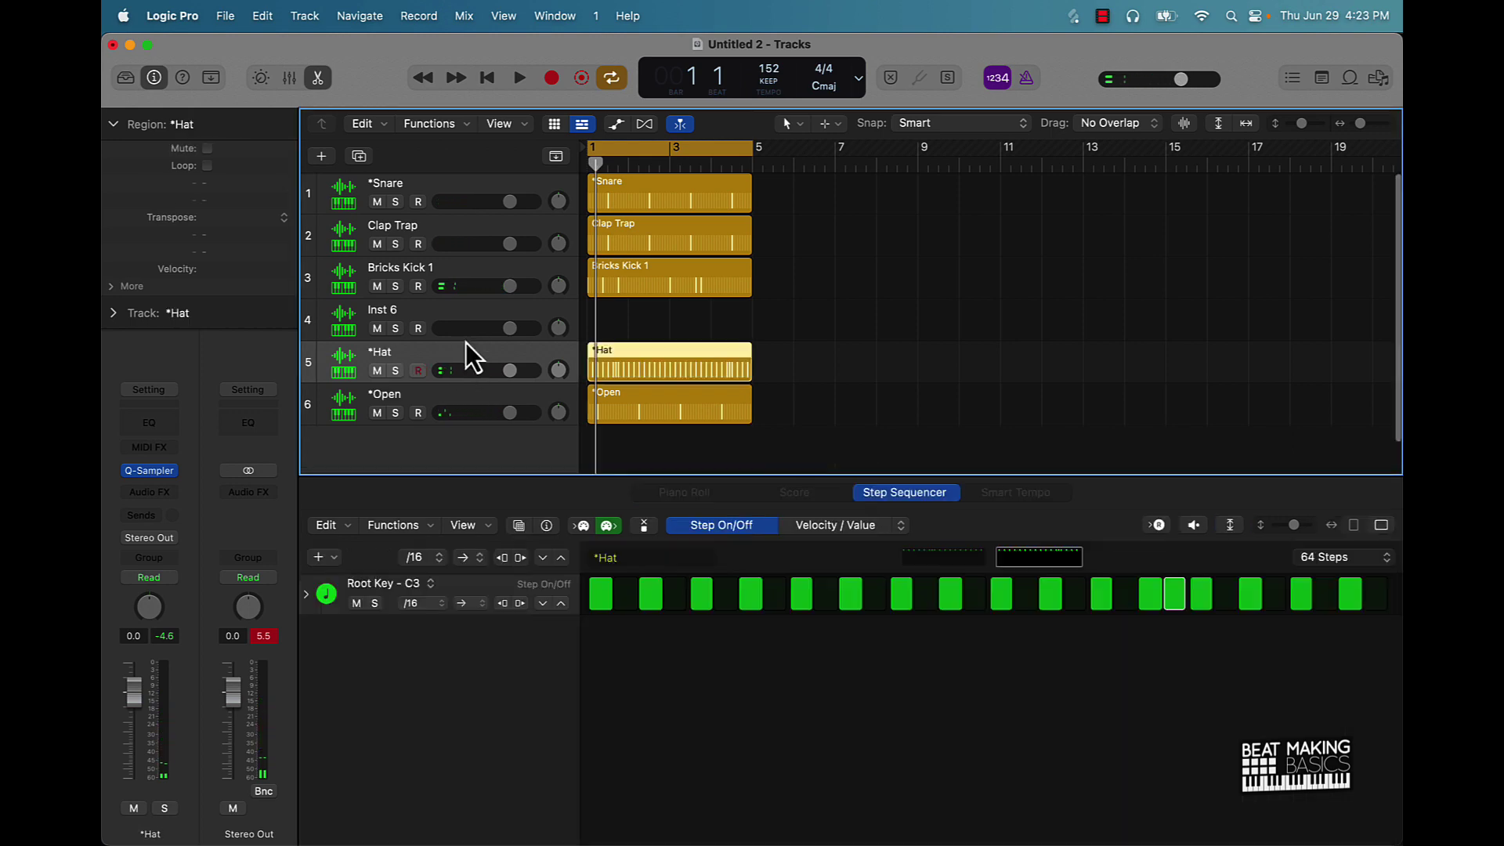
Step: Bring DS_UST_140_songstarter_loop_memories_Emin.wav from Splice into Logic Pro as a new audio track below *Open, starting at bar 1
click(459, 312)
scroll(585, 416, down, 1)
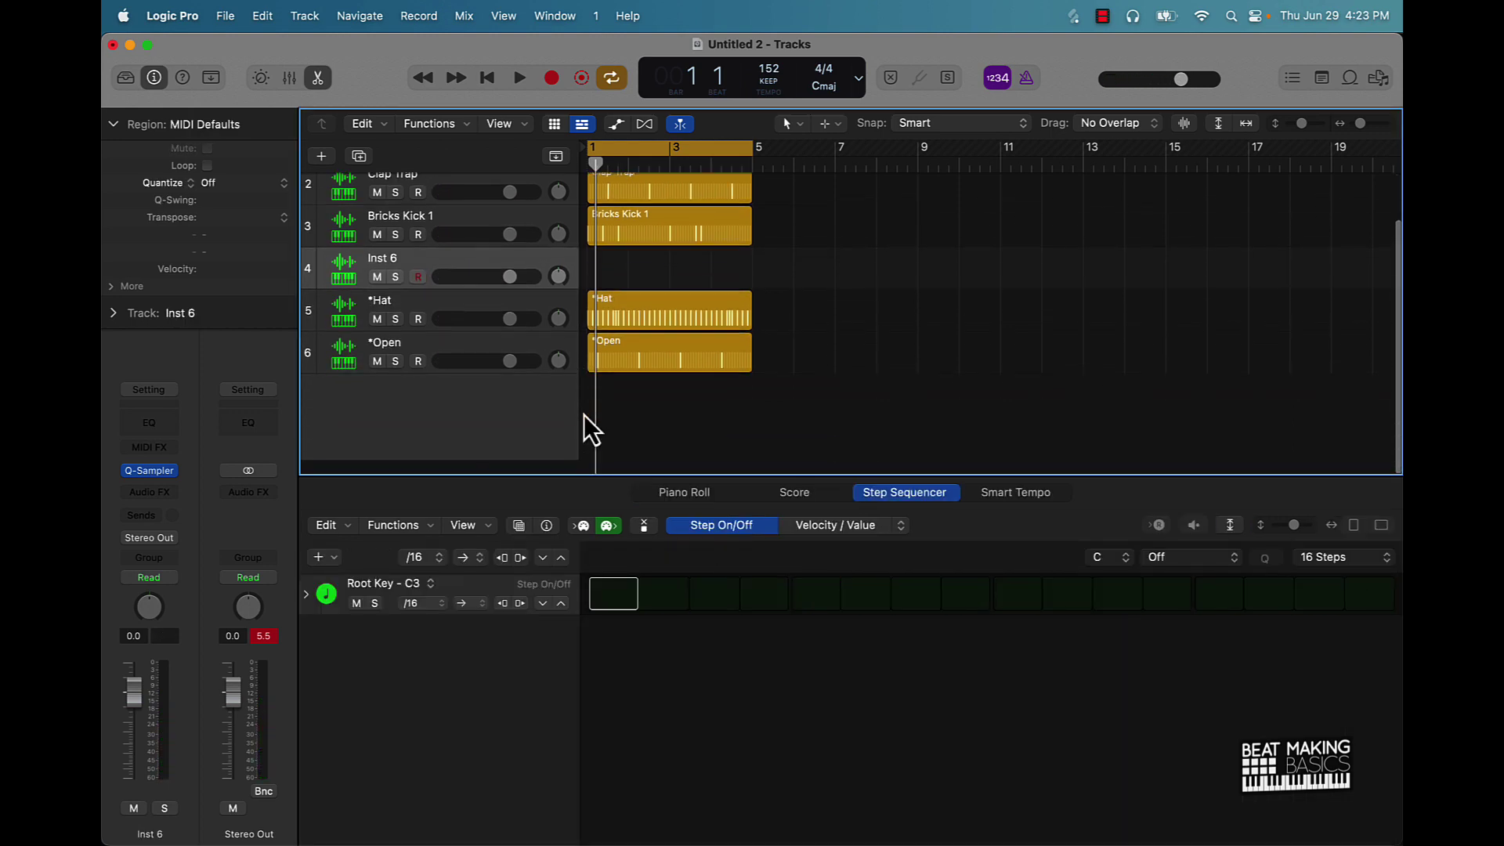
mouse_move(490, 837)
click(780, 811)
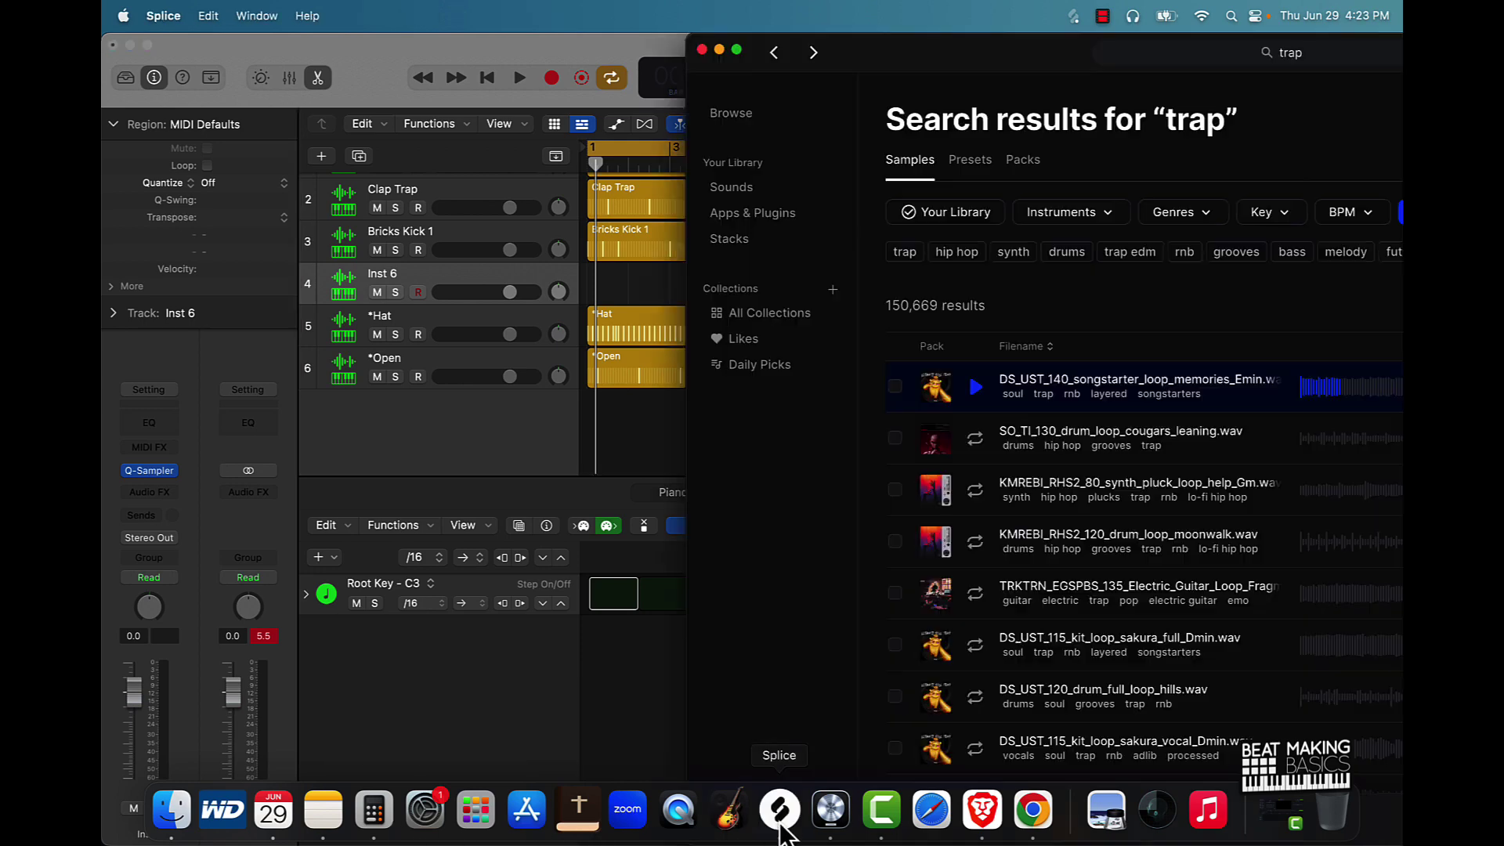
drag(1011, 409, 590, 435)
click(641, 447)
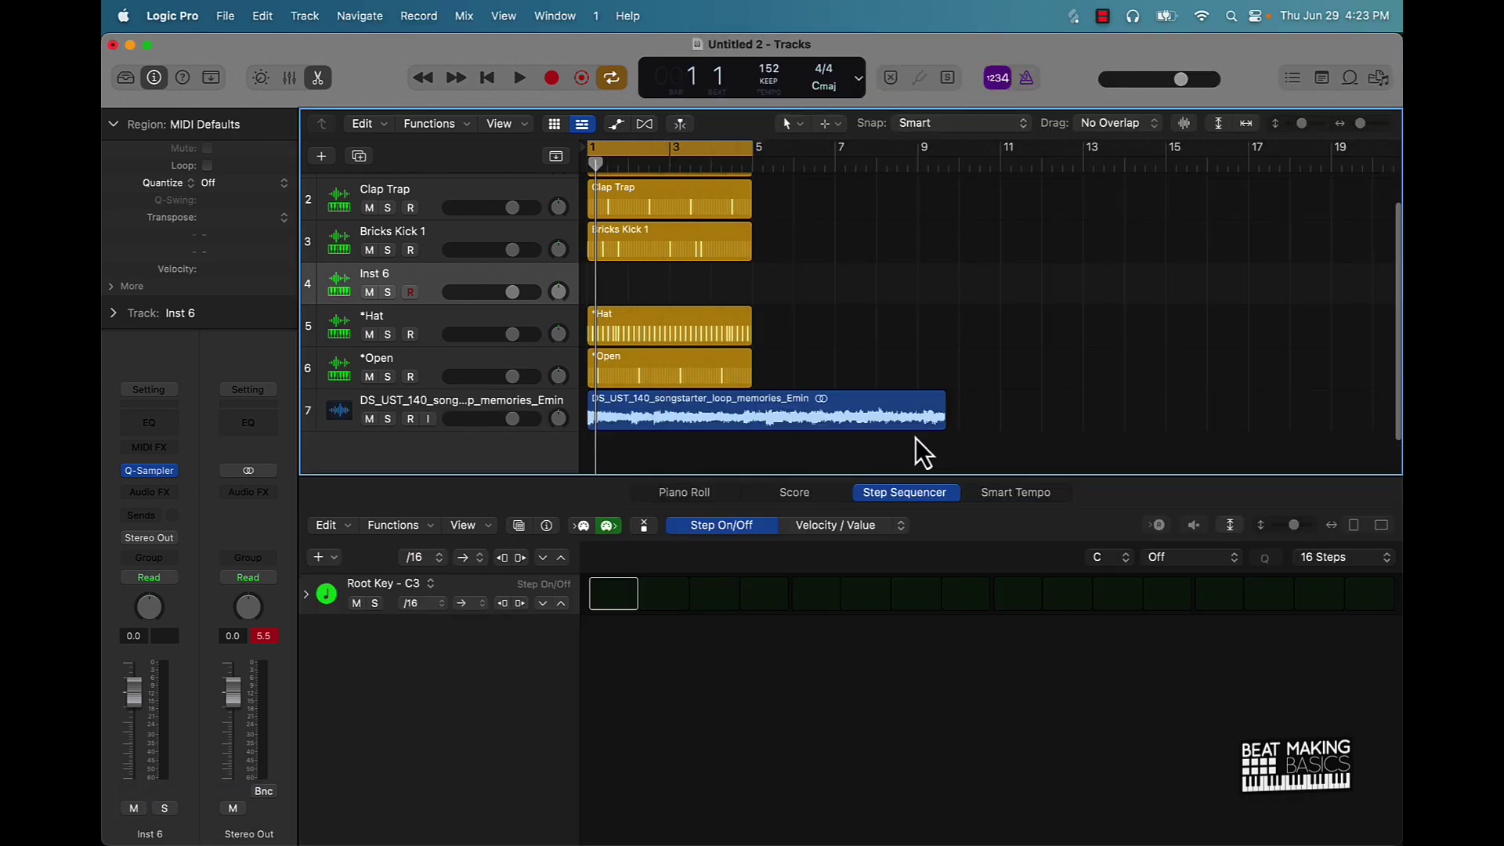
Step: Turn on Flex with the Polyphonic (Auto) mode for the loop's audio track and shorten its region to eight bars, ending at bar 9
click(645, 124)
scroll(965, 436, down, 3)
click(452, 351)
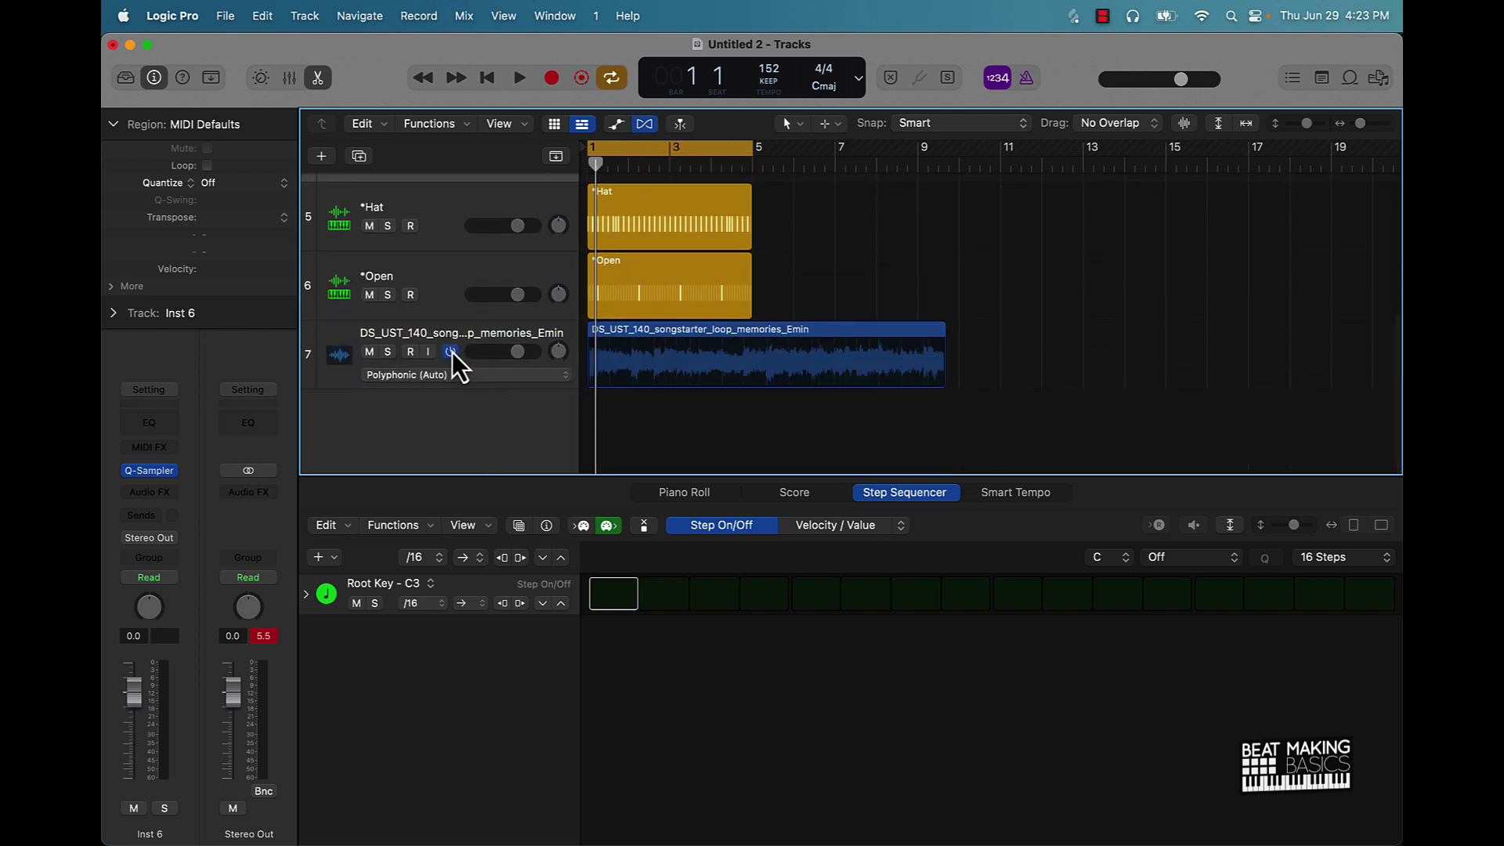
drag(943, 335, 919, 343)
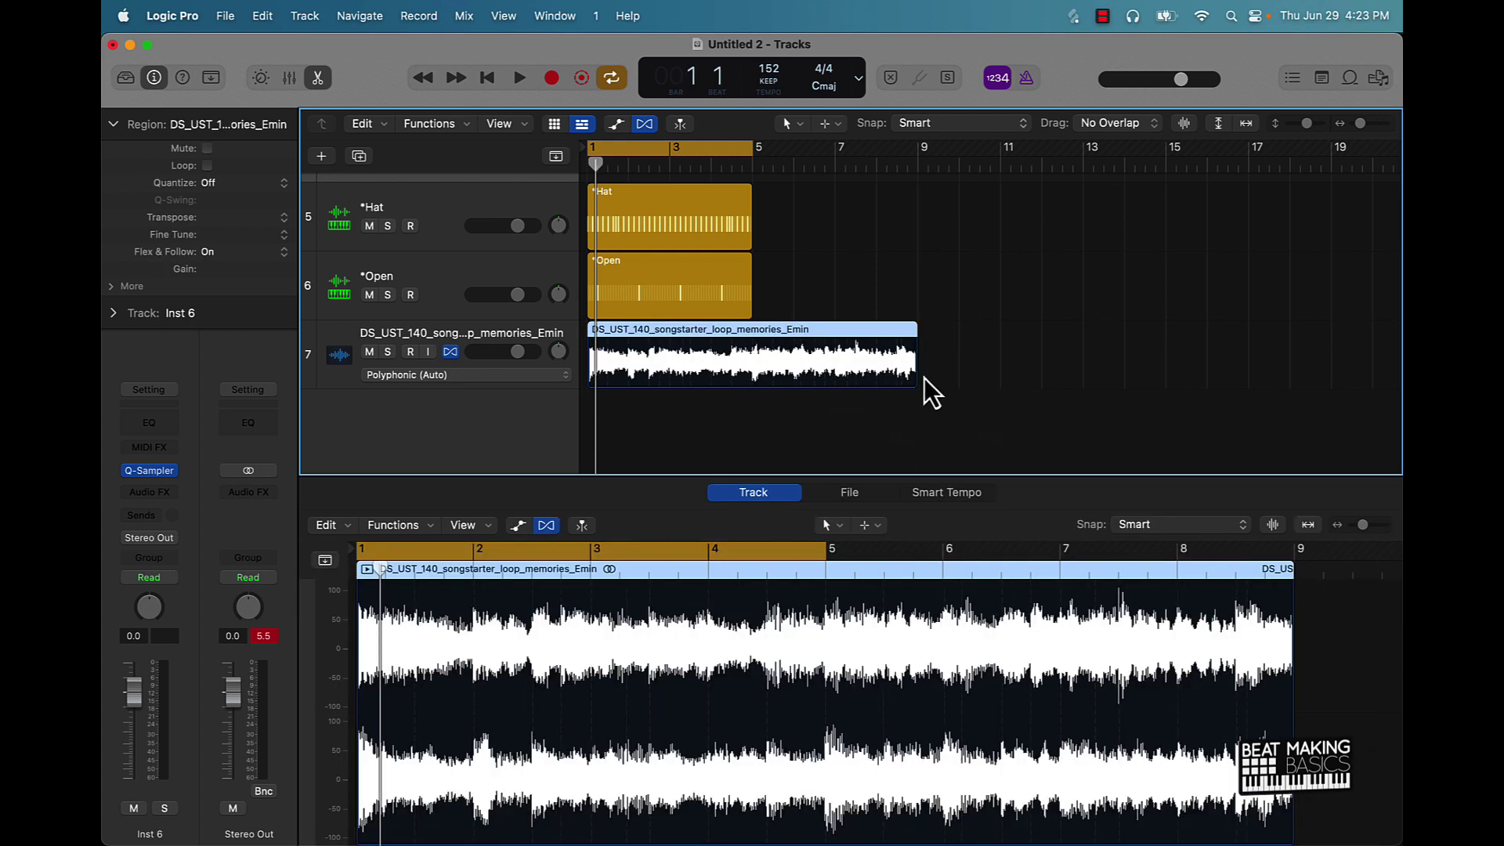
Step: Play the beat together with the flexed audio loop to check how they fit
key(space)
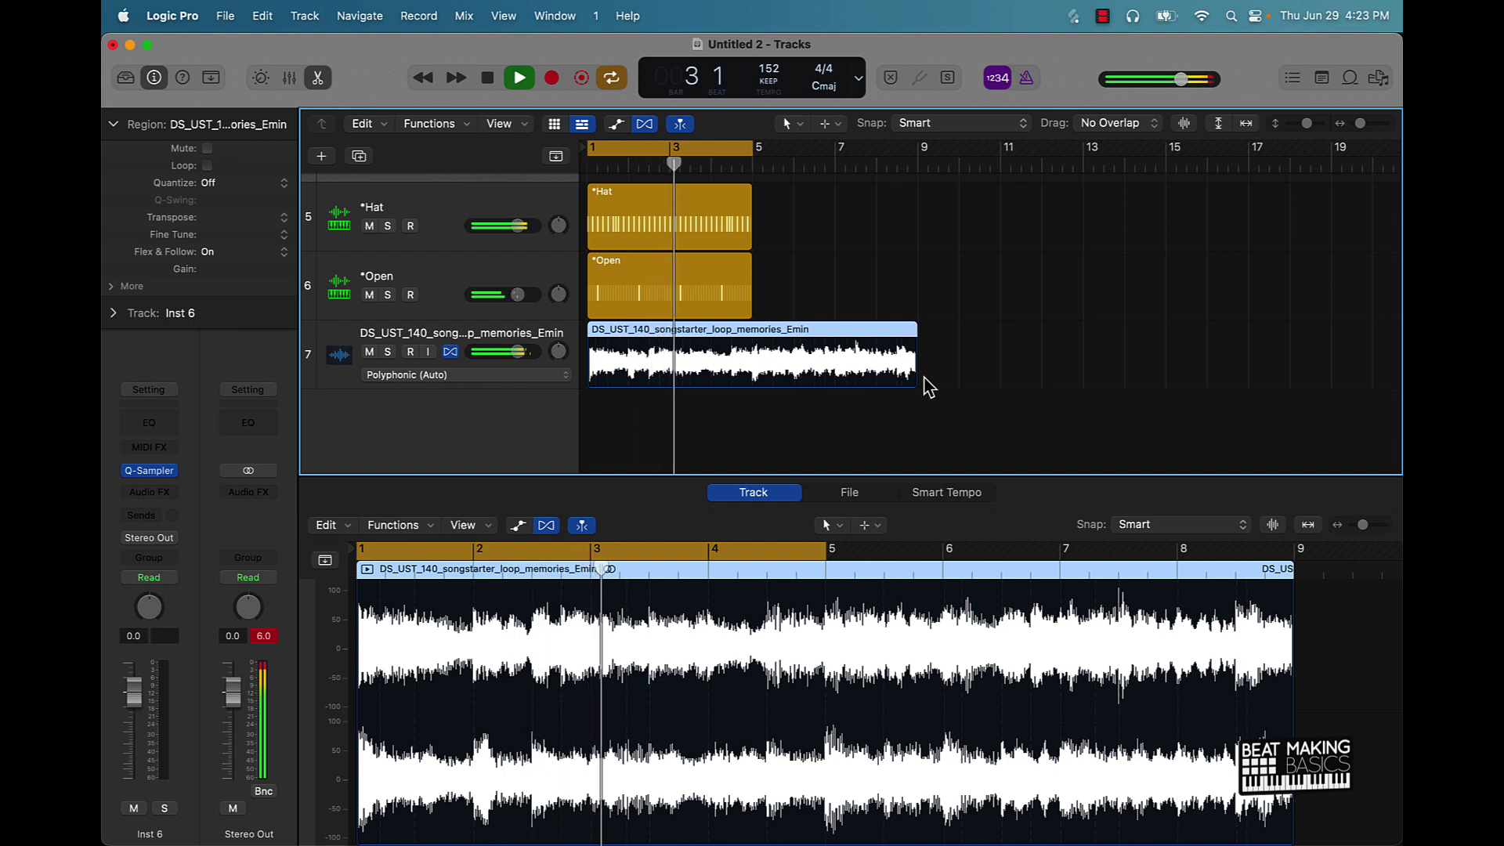
key(super+Right)
key(super+Left)
key(super+Left)
key(super+Left)
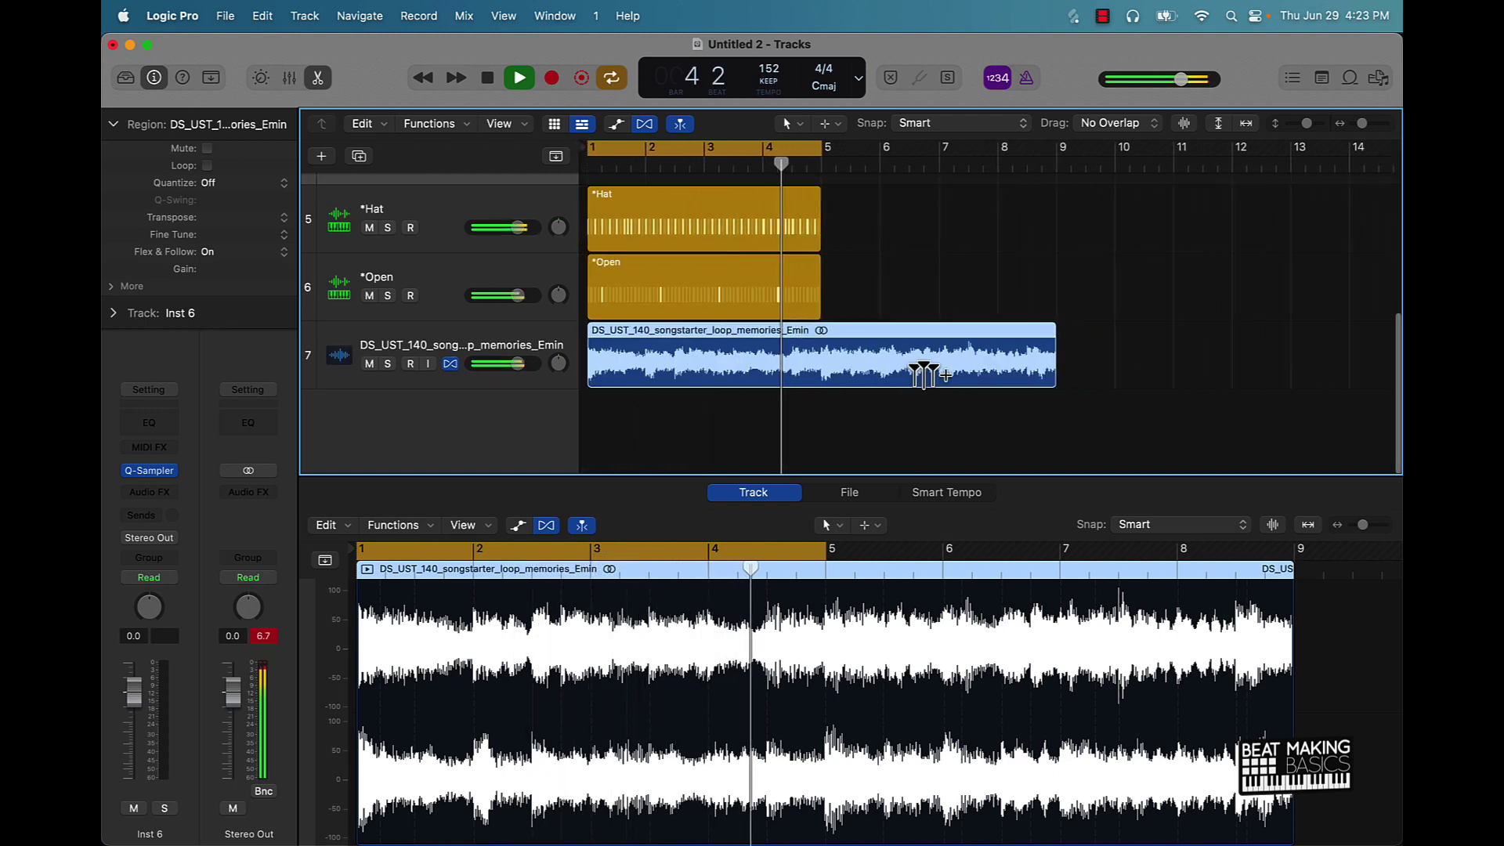
key(super+Up)
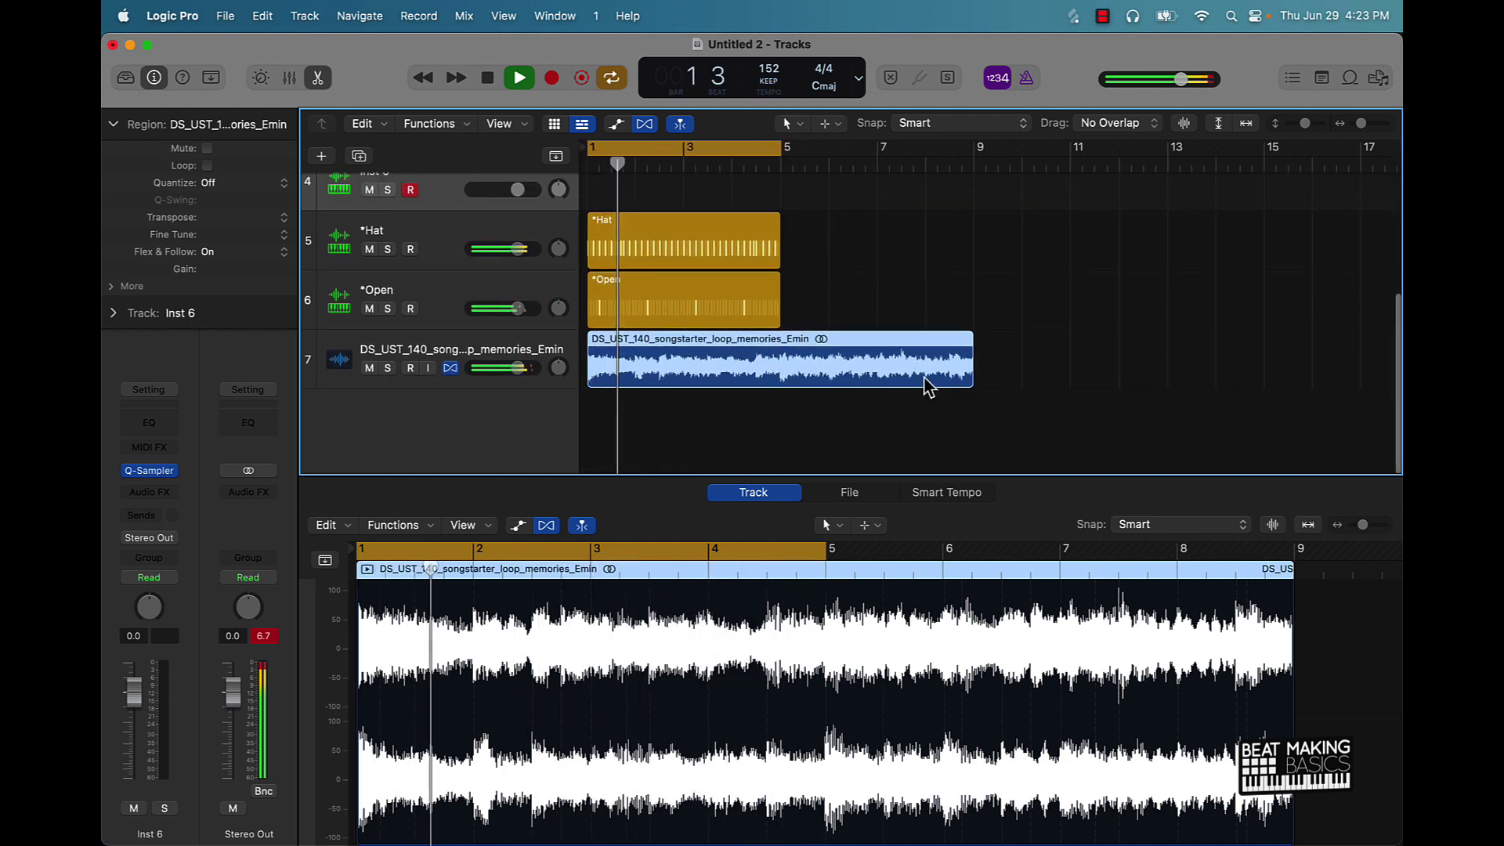
key(super+Up)
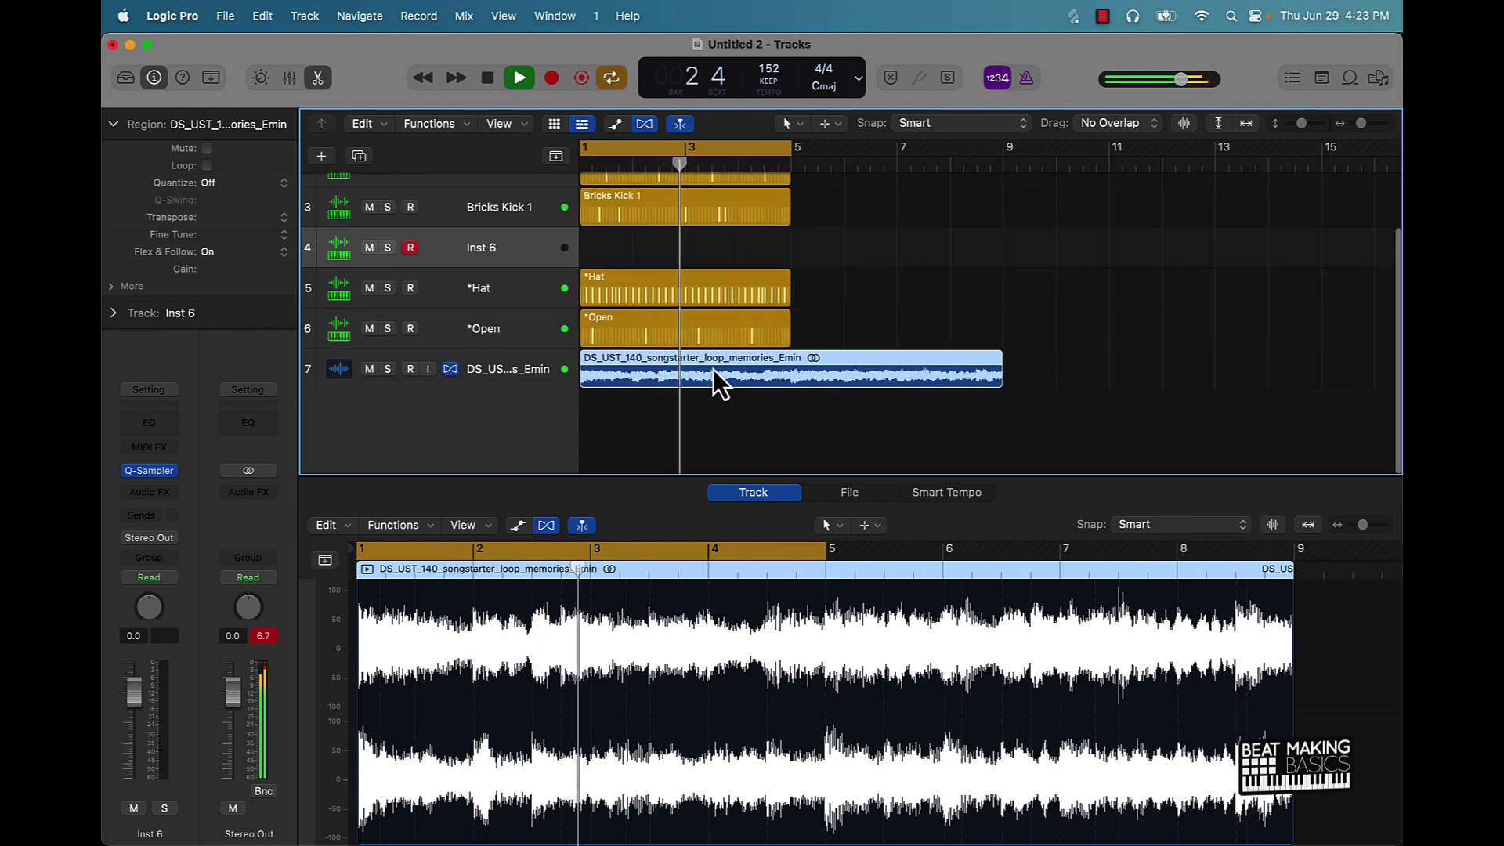
Step: Create a new Quick Sampler (Original) track from the loop's audio region and mute the original audio track
drag(628, 360, 552, 418)
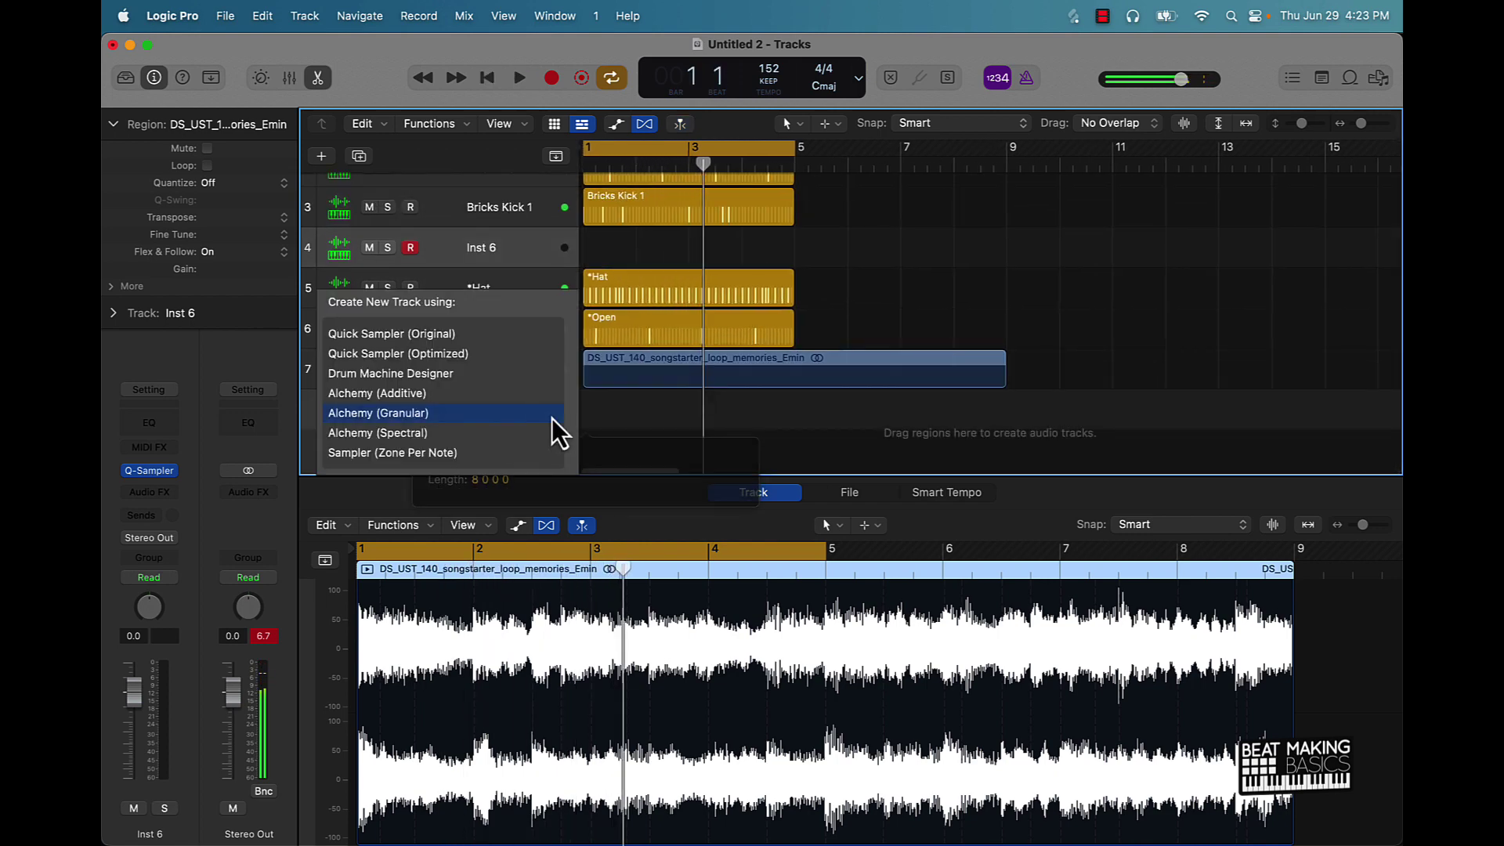
click(421, 341)
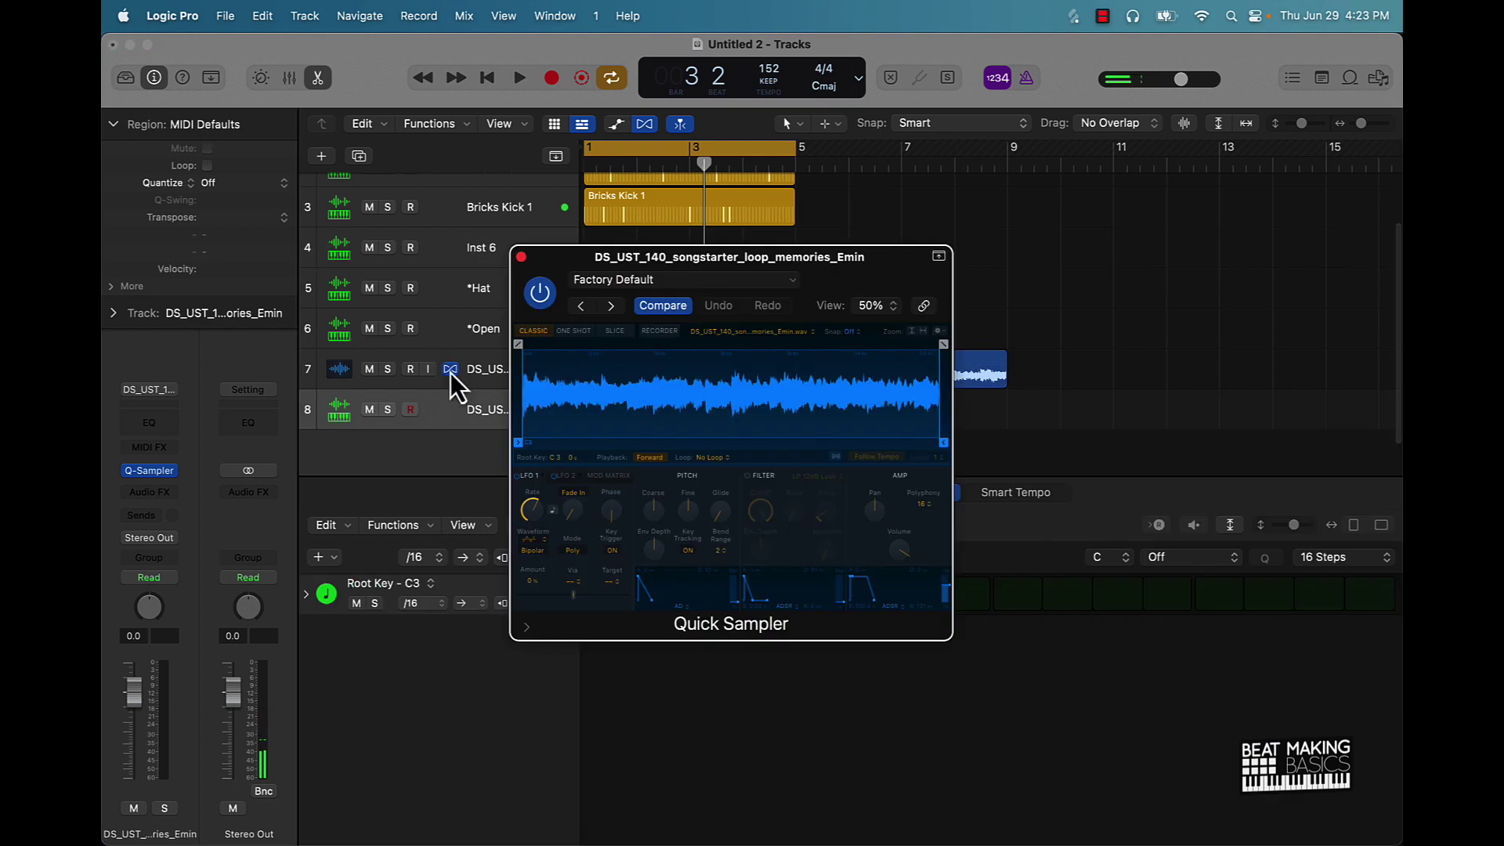
click(369, 369)
key(space)
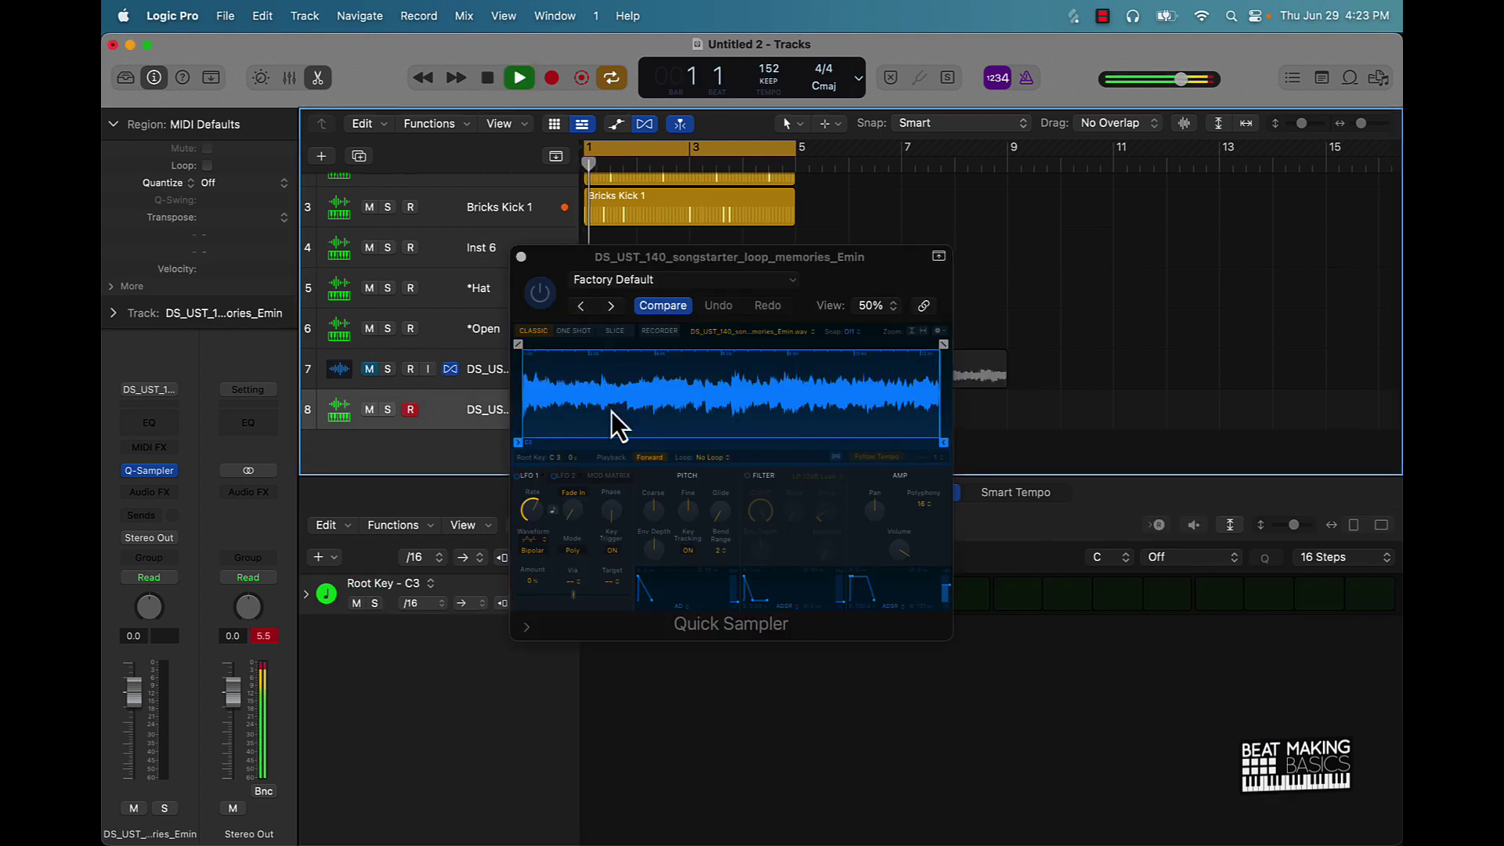
key(space)
click(522, 258)
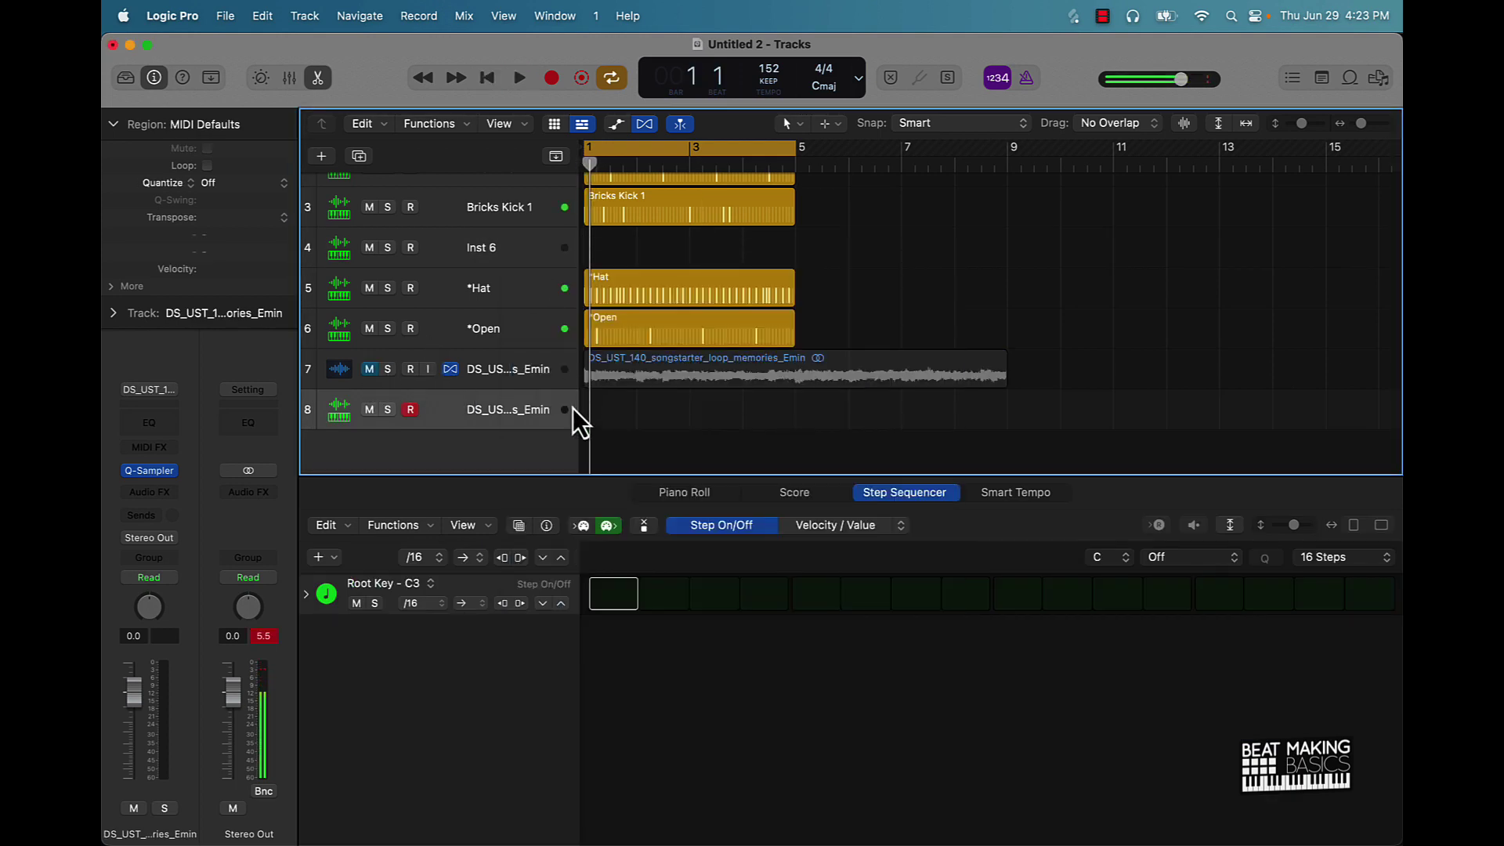
Step: Add a C3 note at bar 1 on the new Quick Sampler track, extend its region to four bars and lengthen the note to fill it
click(726, 500)
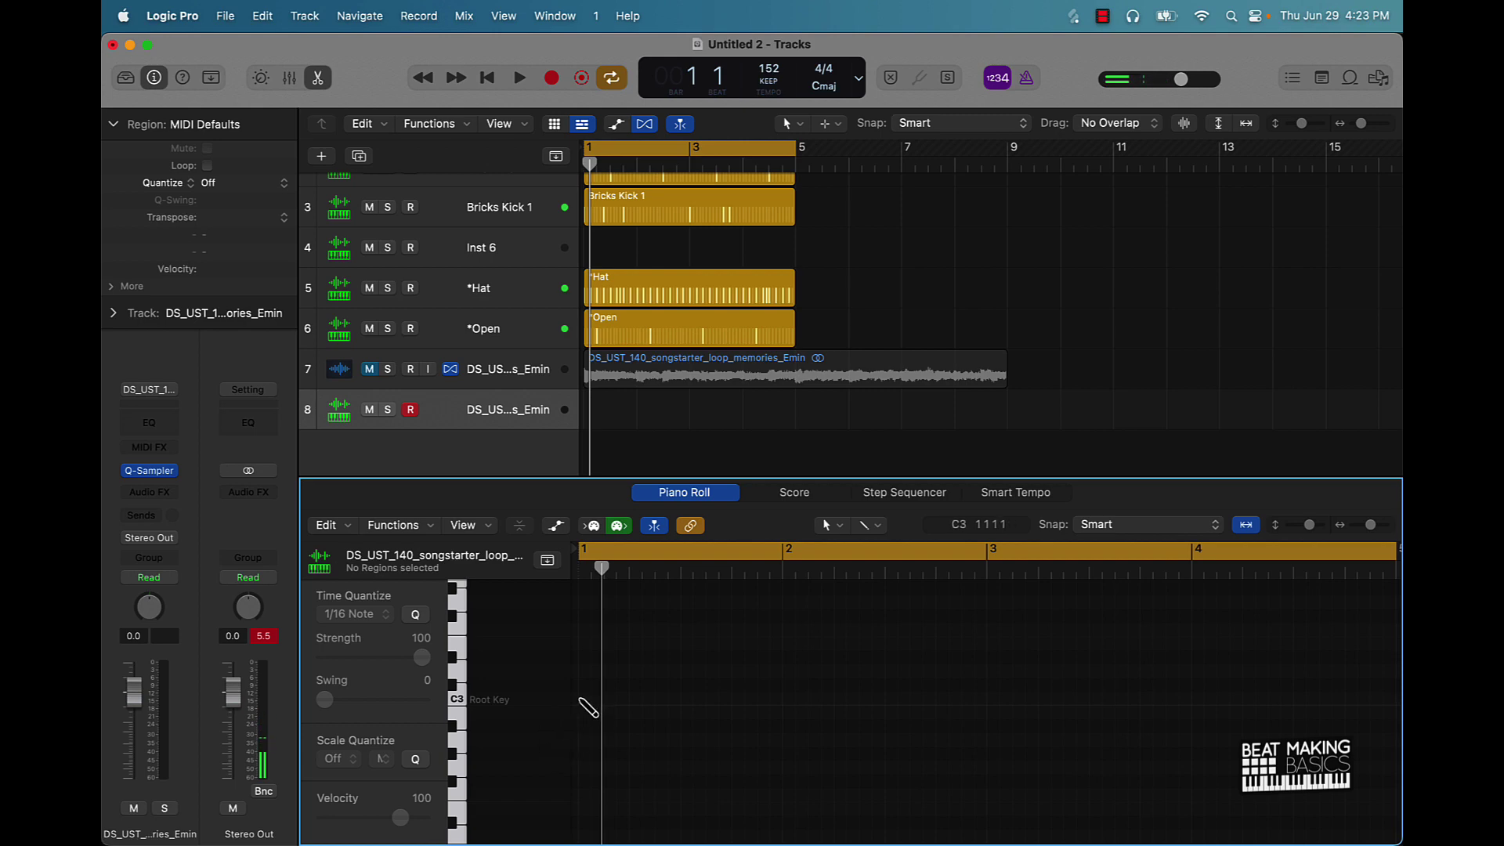
click(581, 699)
drag(633, 420, 795, 415)
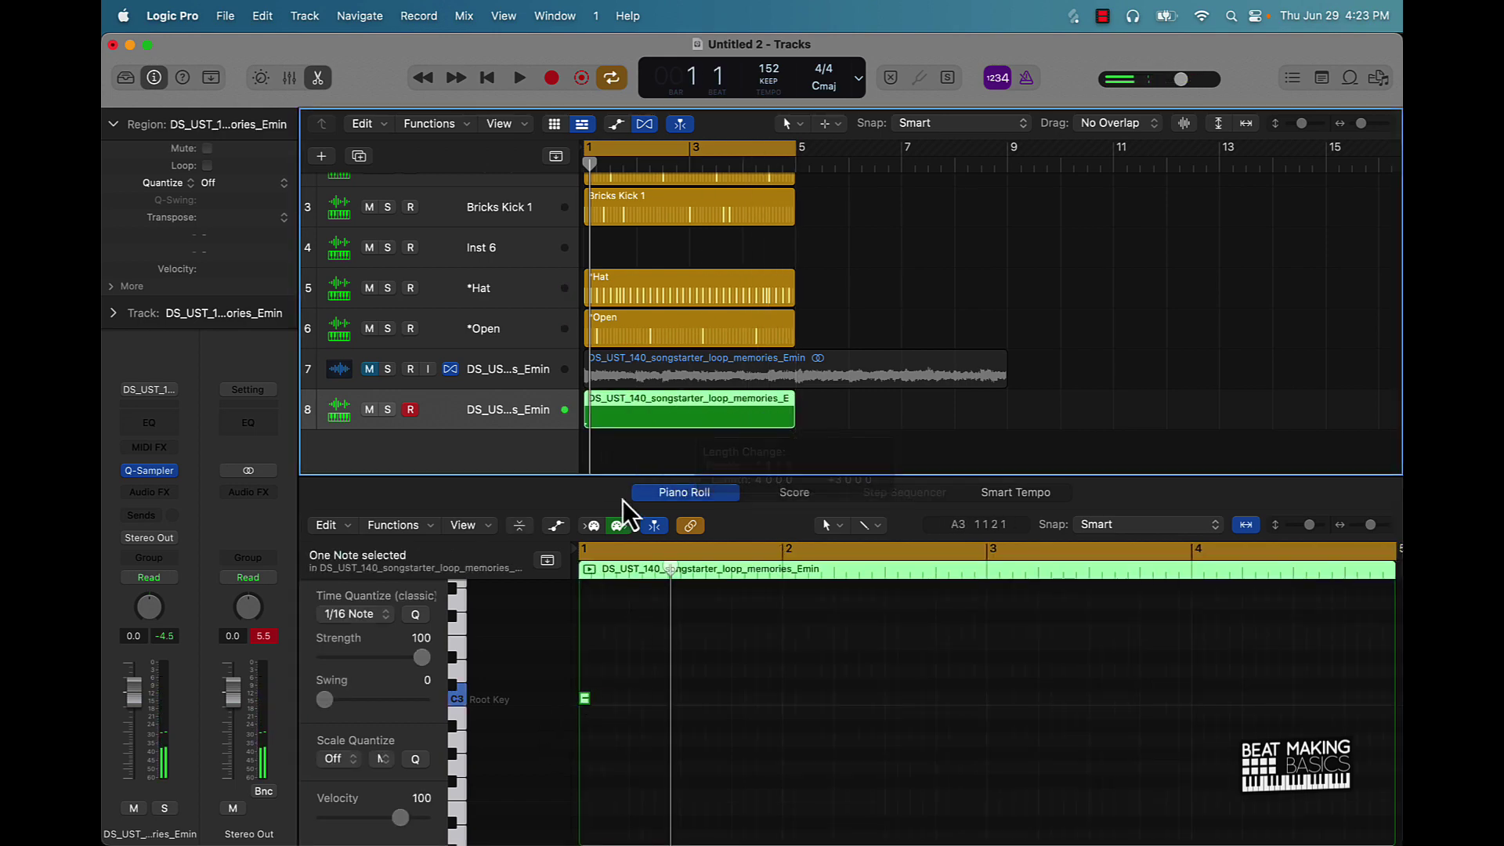
right_click(585, 704)
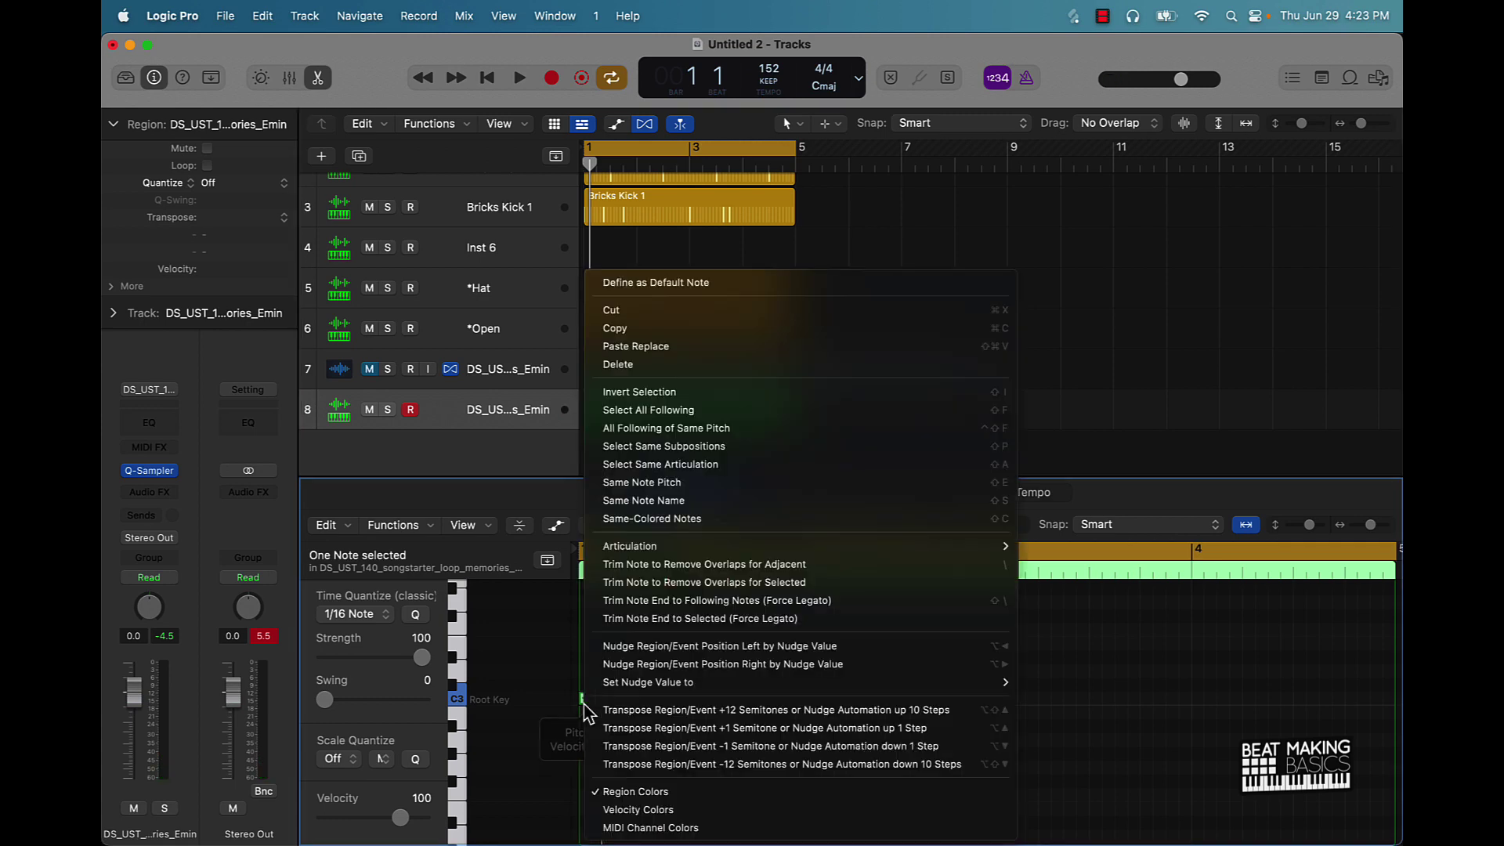
click(742, 600)
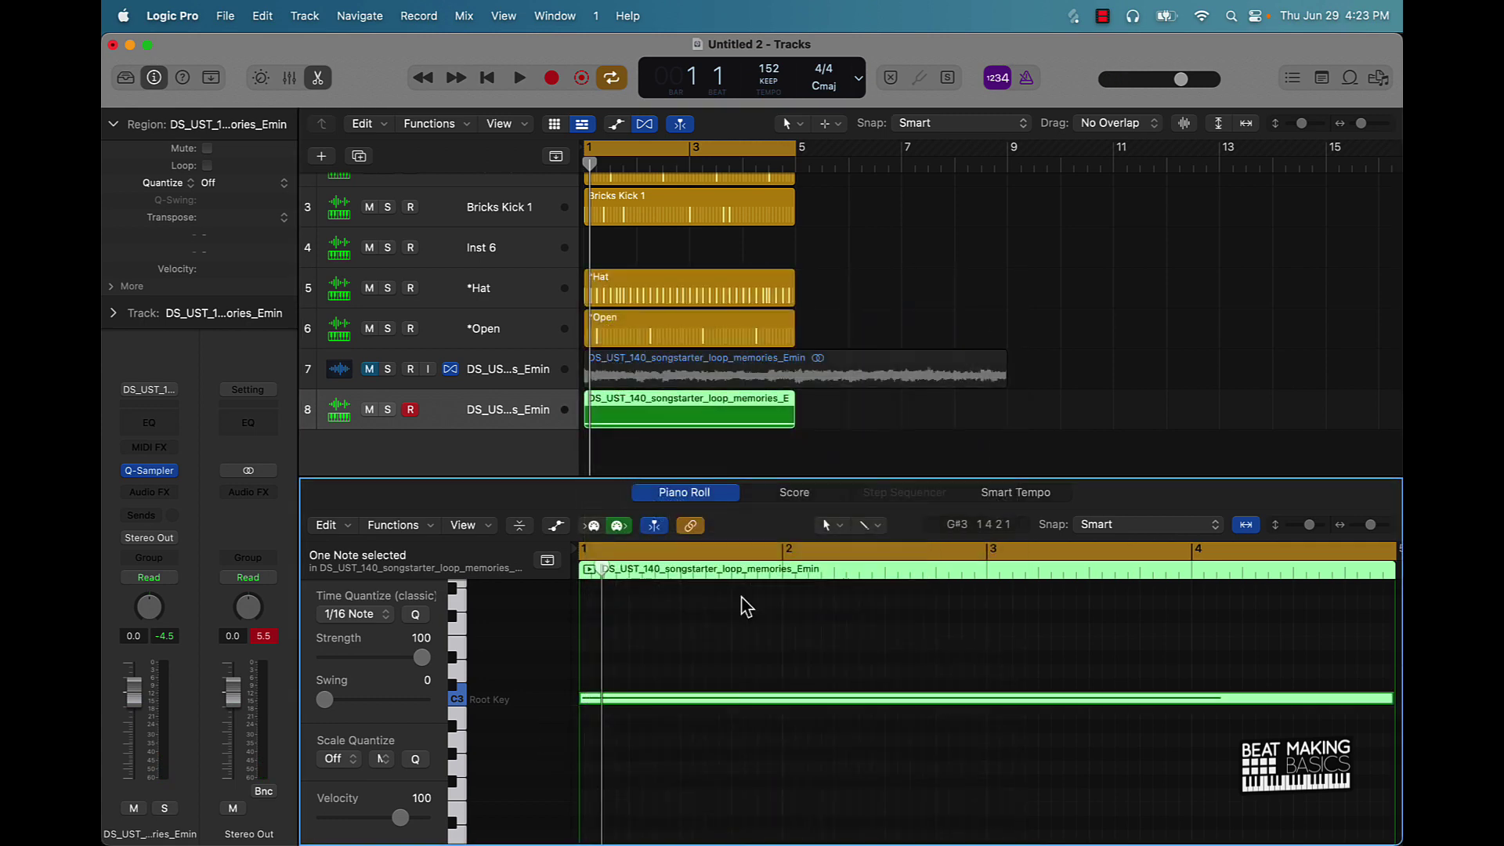
Step: Play the beat together with the new Quick Sampler melody region to check how they fit
key(space)
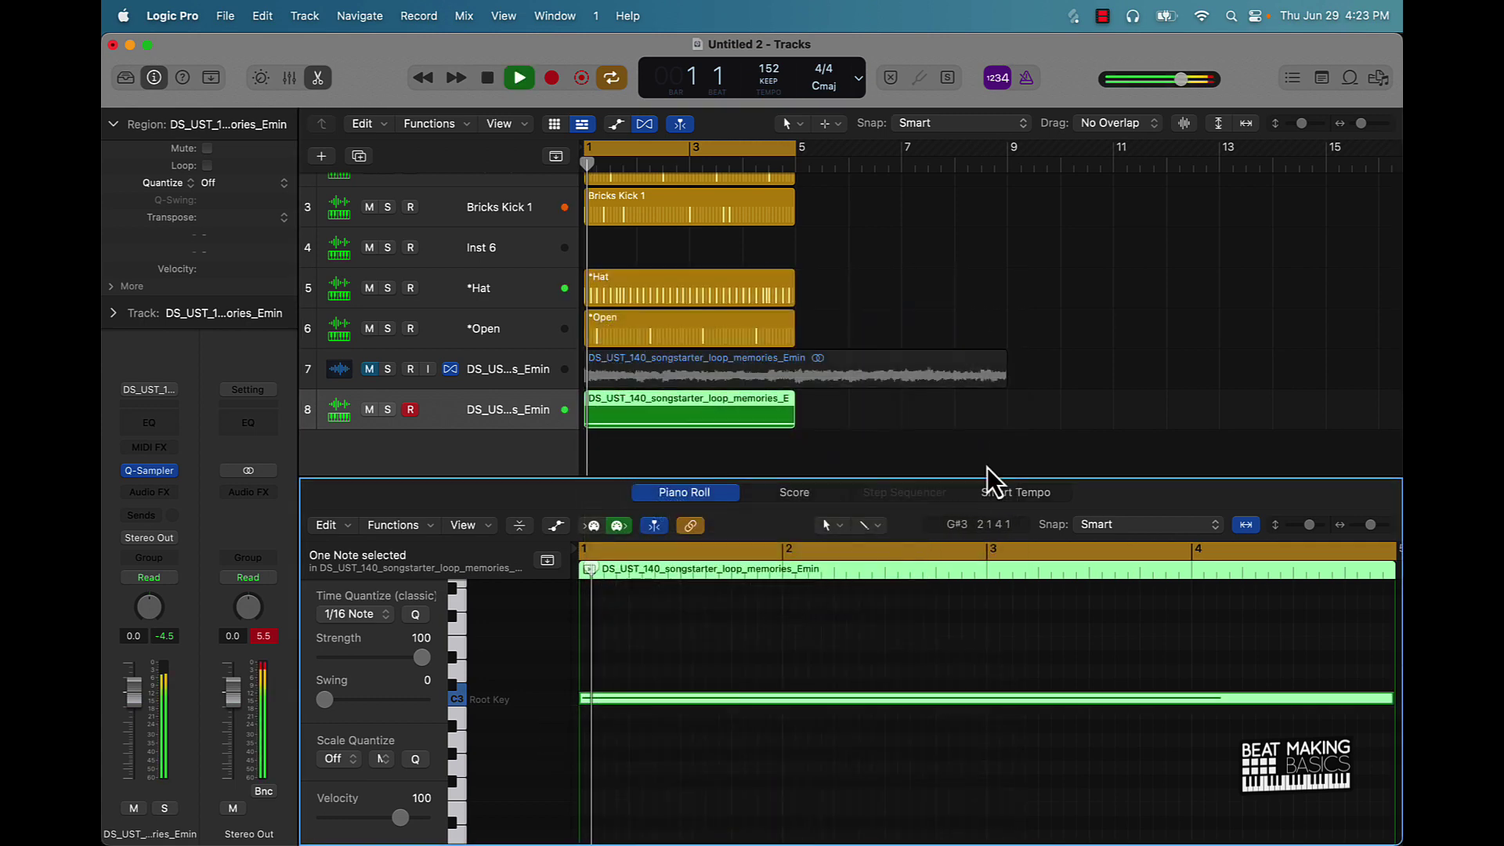
click(838, 444)
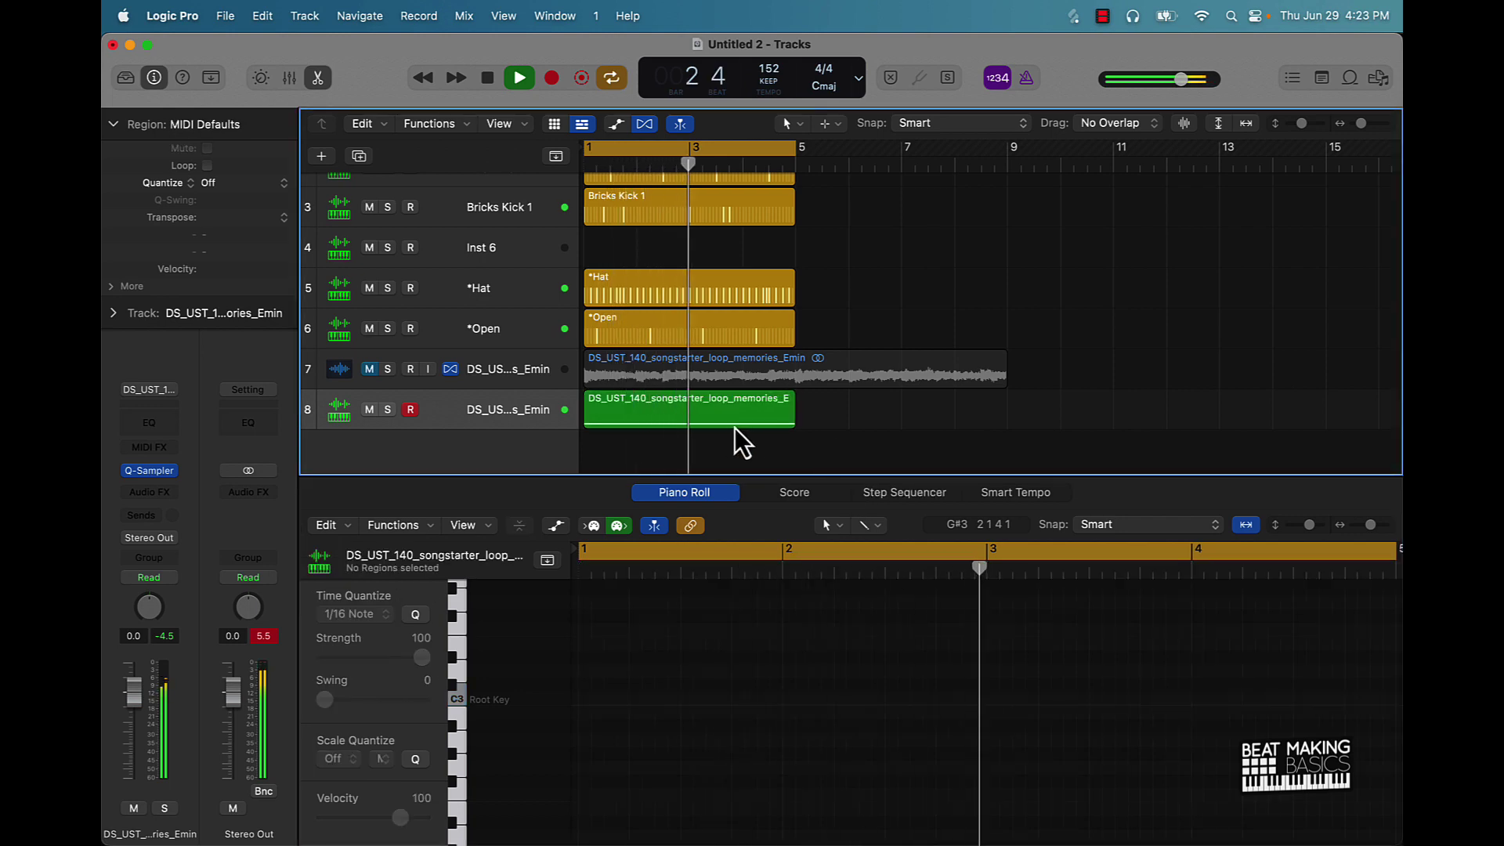
click(714, 419)
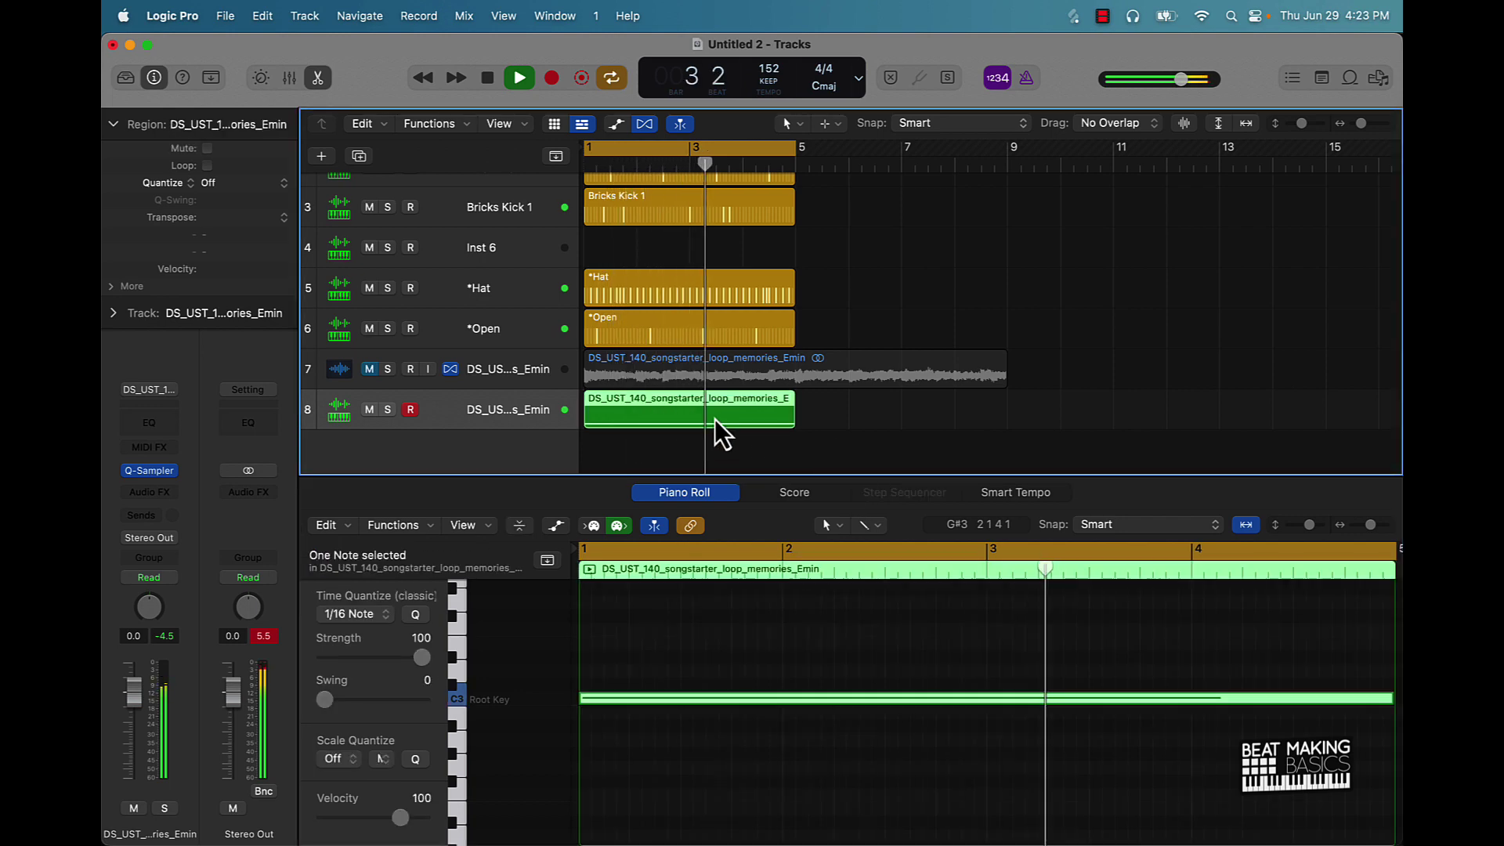
Step: In the melody's Quick Sampler, move the sample start to about the middle of the waveform and turn on Flex with Follow Tempo
click(150, 471)
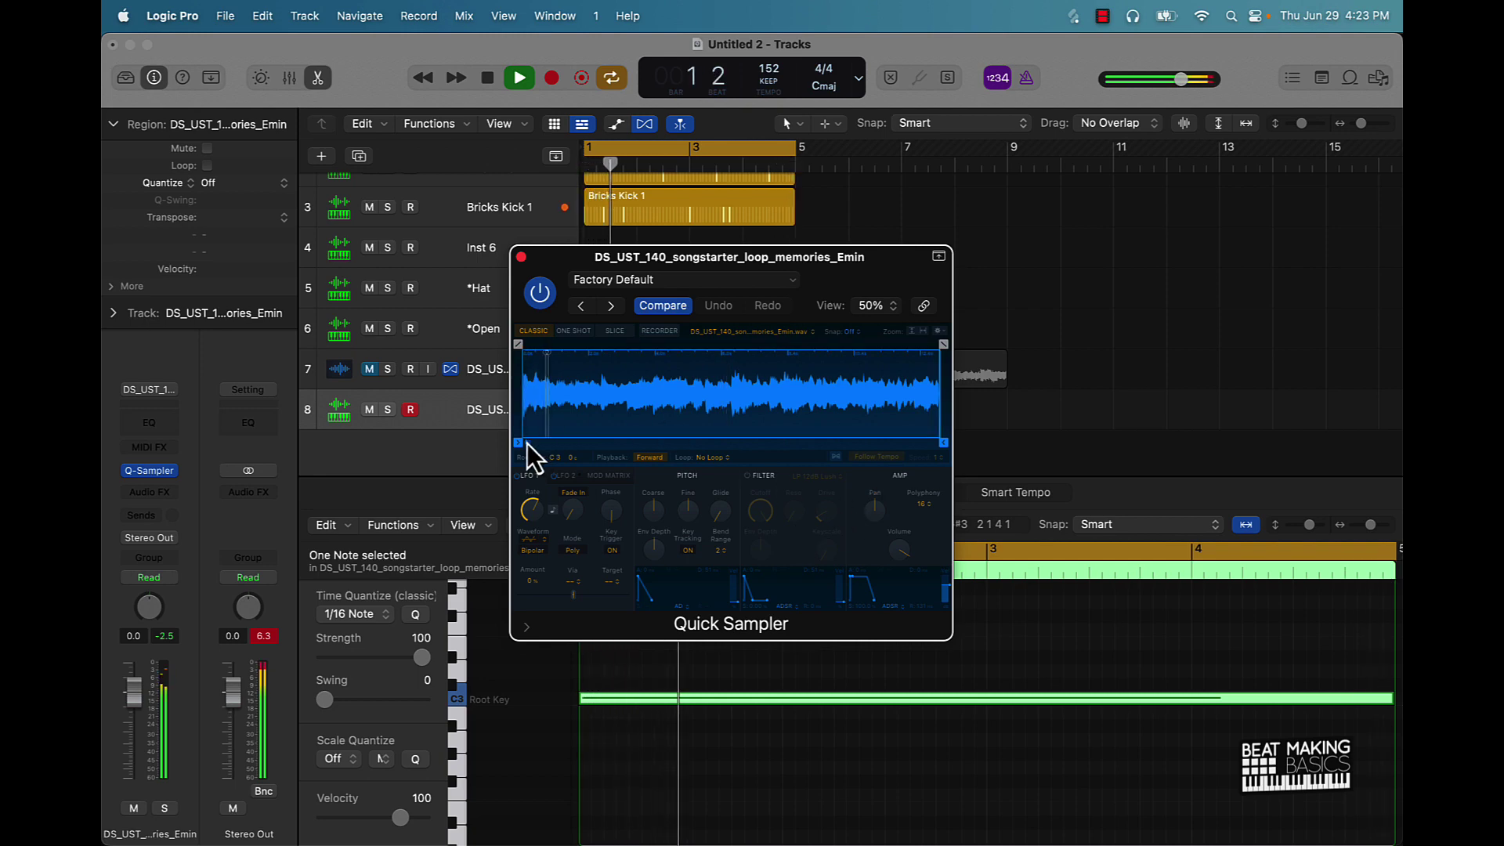
key(space)
drag(518, 442, 710, 432)
key(space)
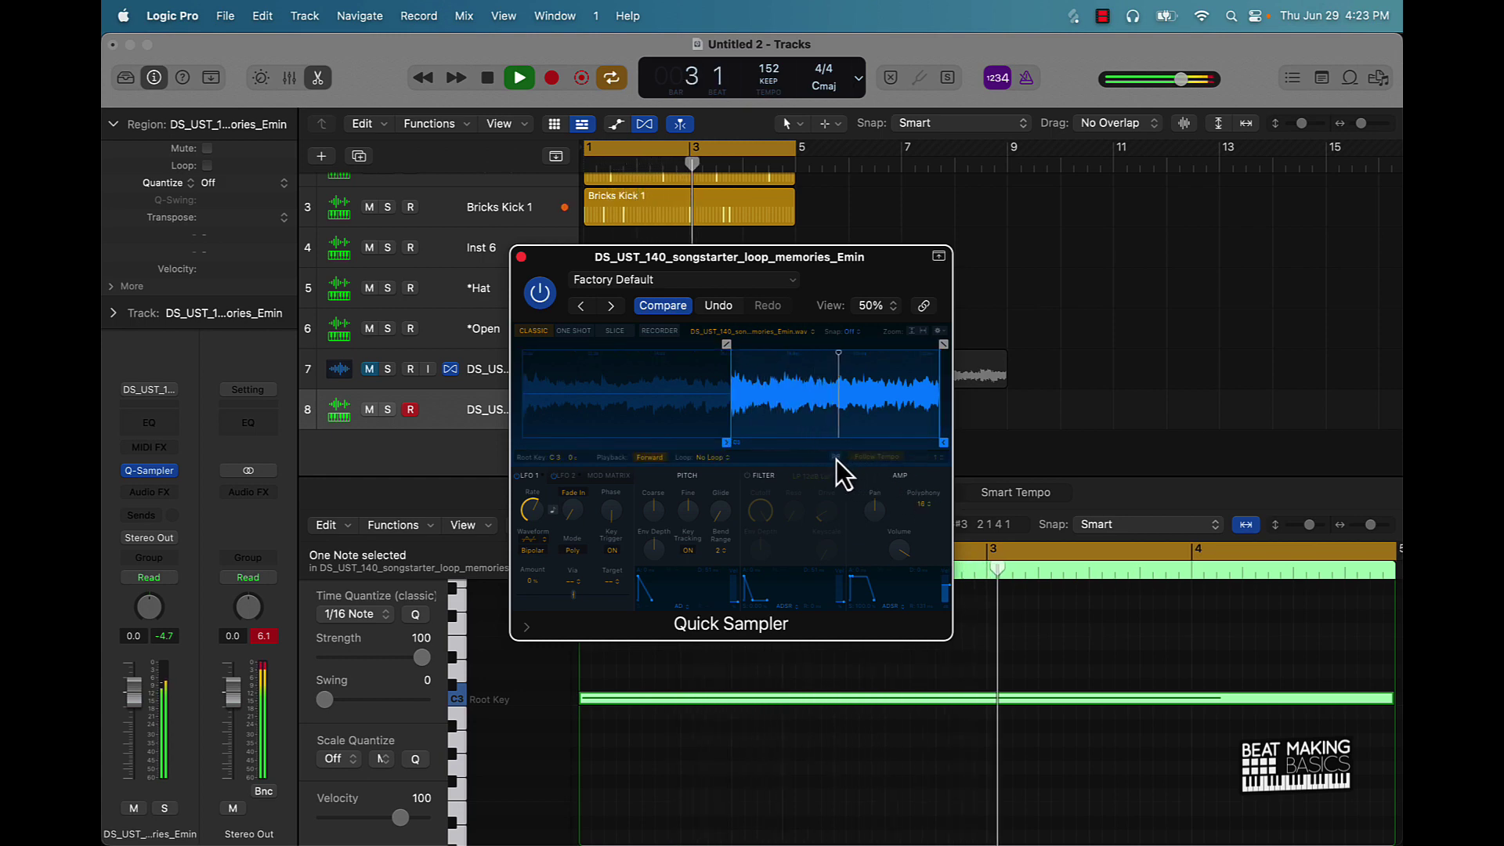
click(835, 460)
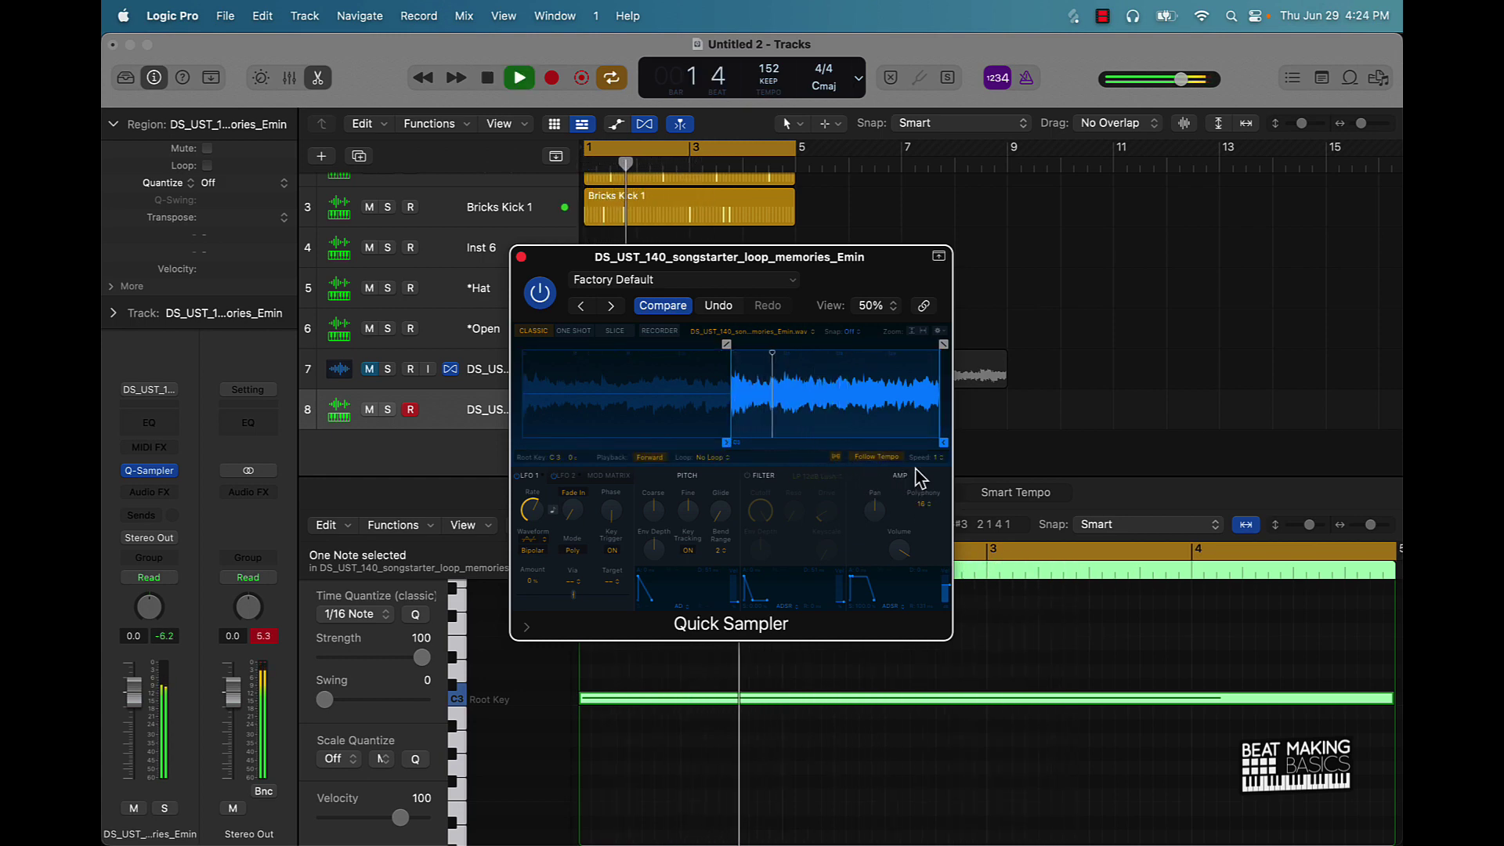
Step: Set the Quick Sampler playback to Reverse and move the sample start earlier, to about 17 1 8
click(652, 458)
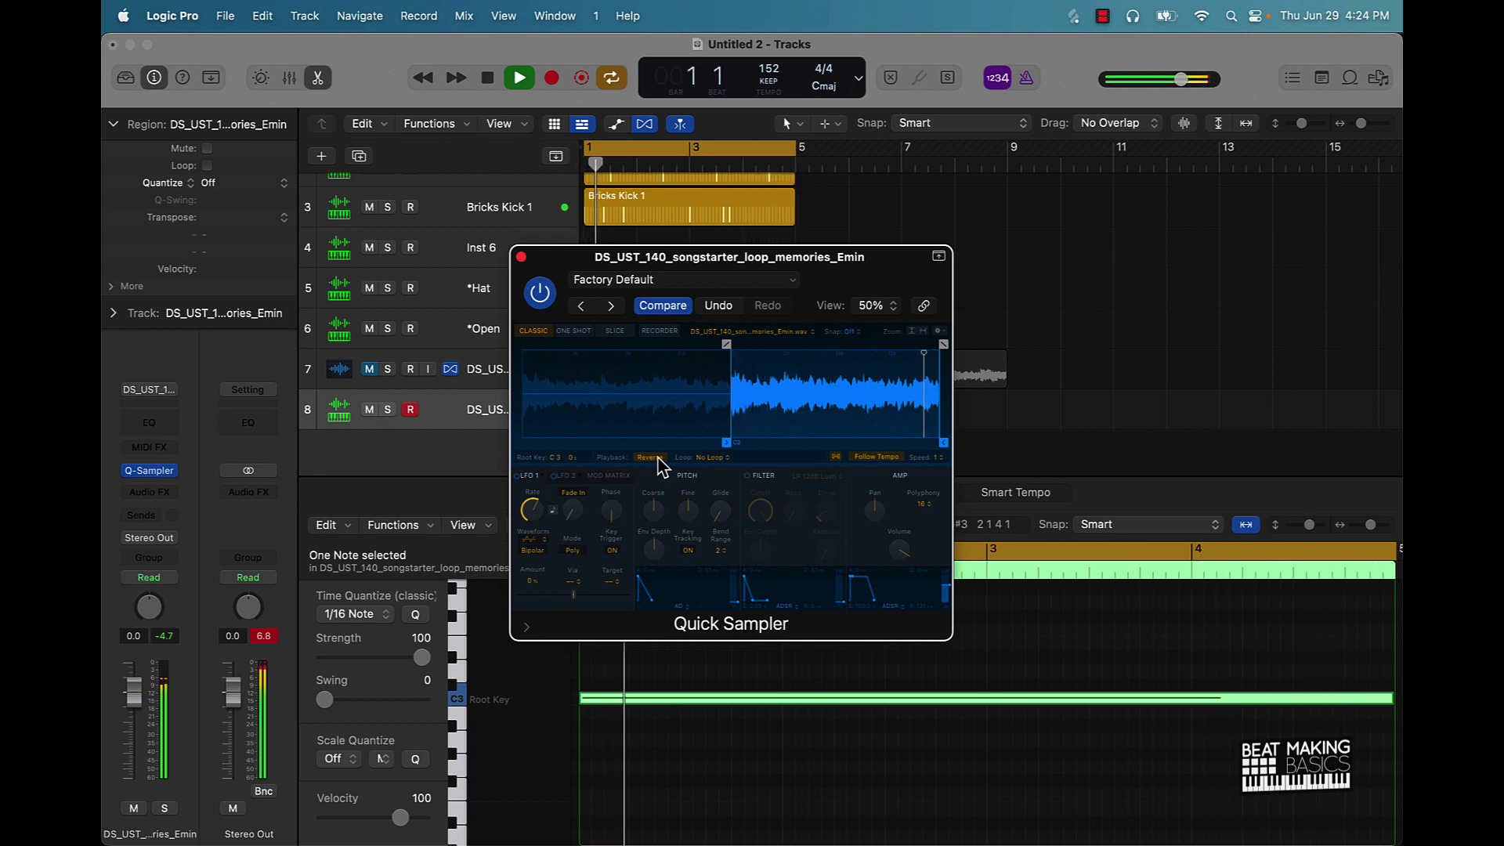
drag(728, 430, 586, 430)
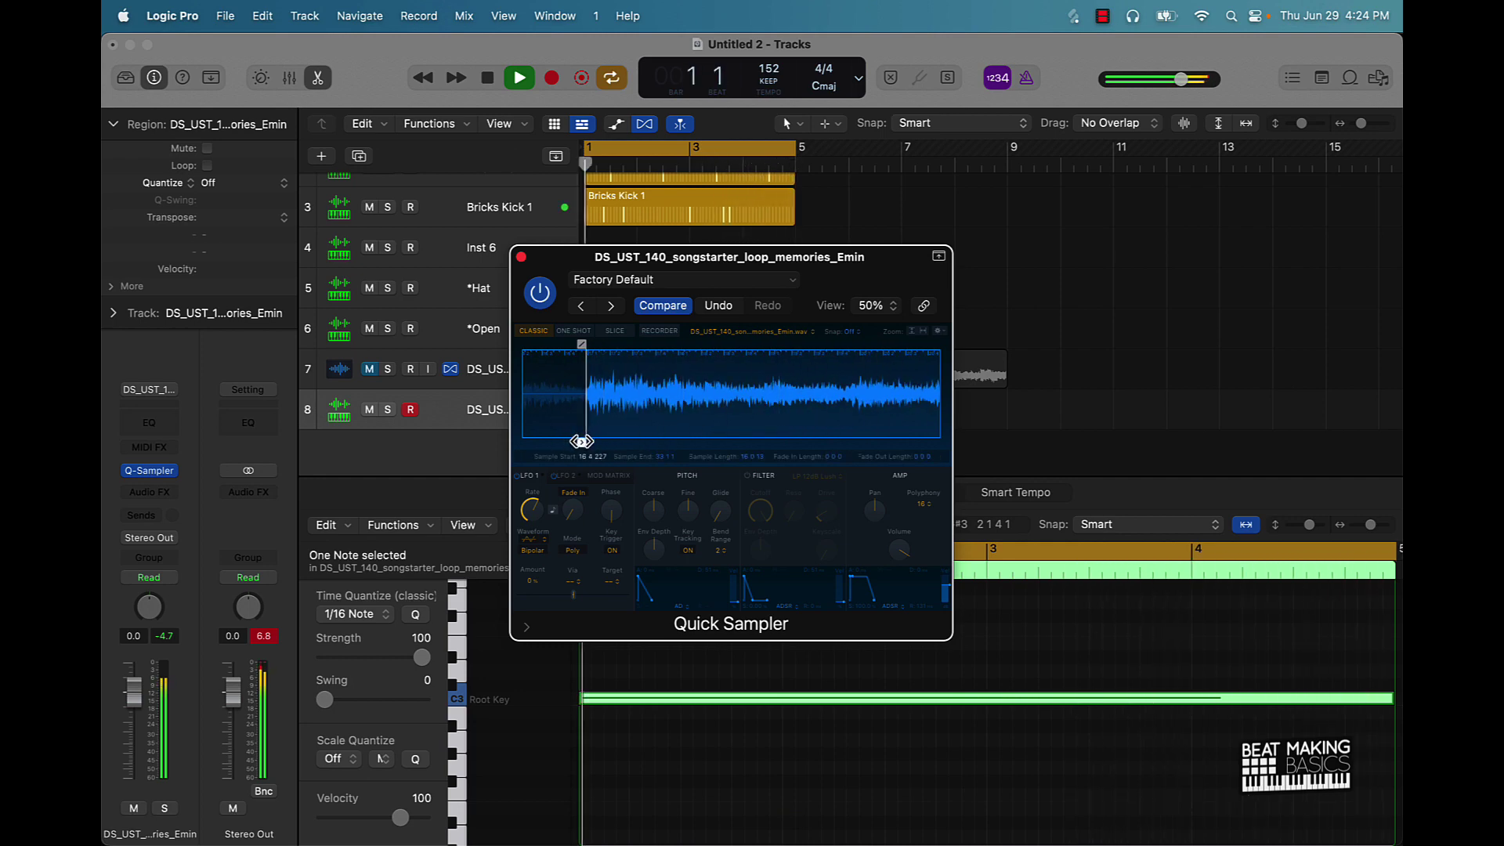
drag(584, 440, 583, 439)
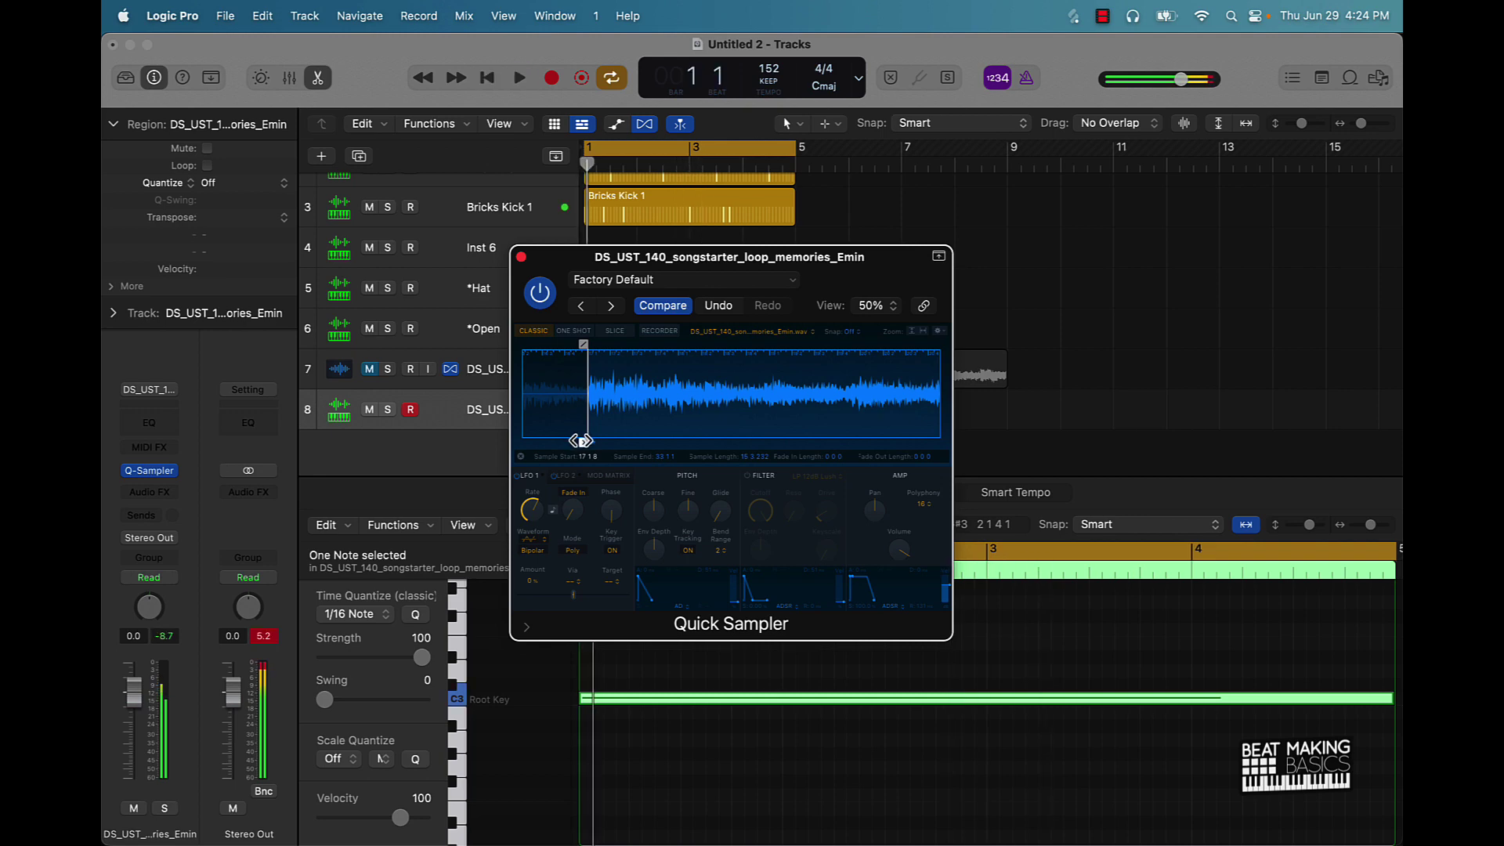
click(521, 257)
key(space)
Step: Insert the Cableguys HalfTime effect on the melody's Quick Sampler track
click(149, 492)
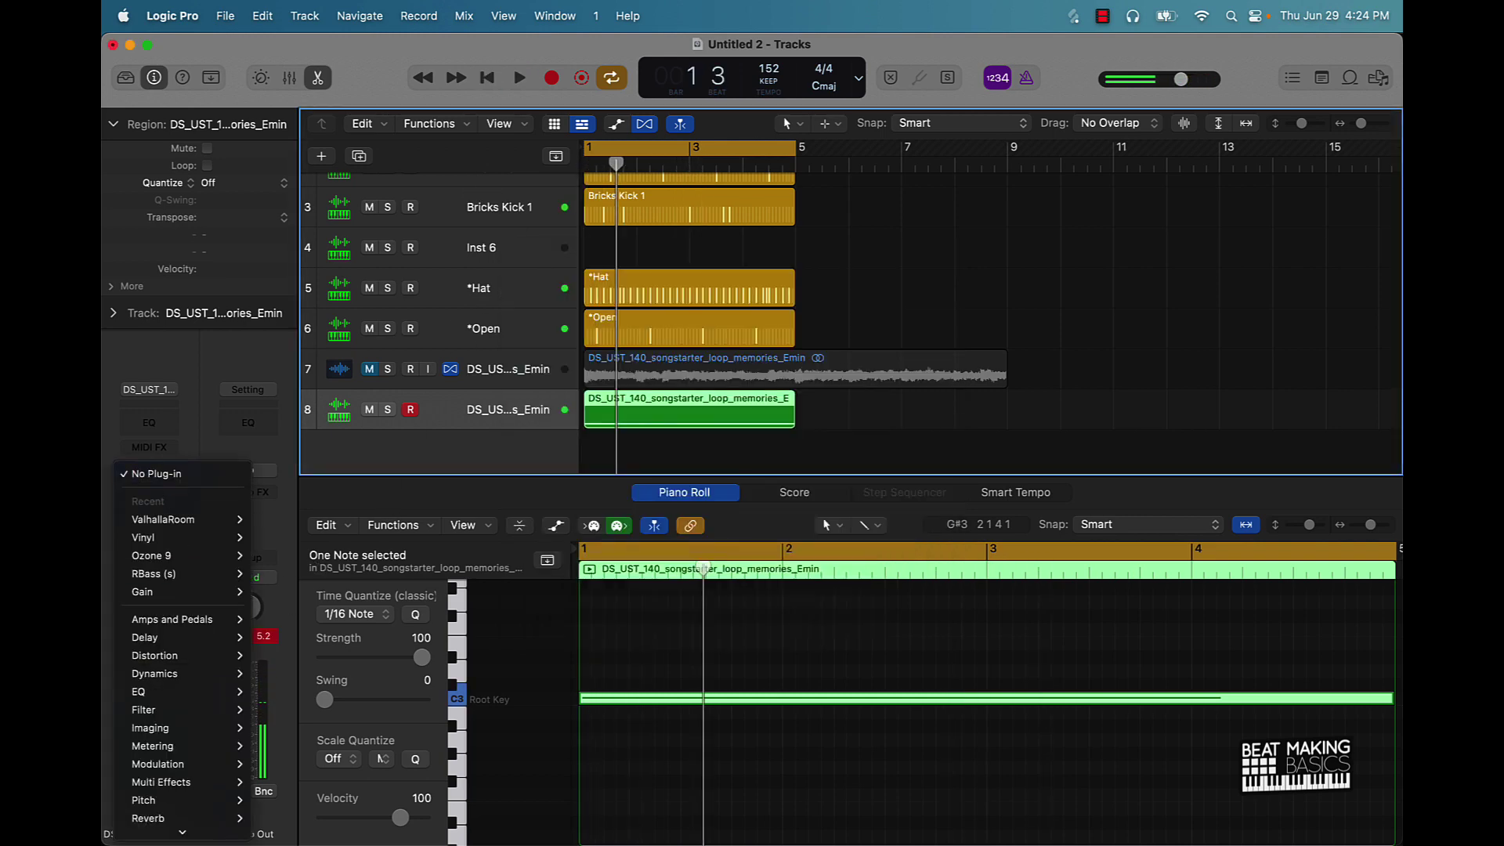
mouse_move(196, 828)
mouse_move(304, 721)
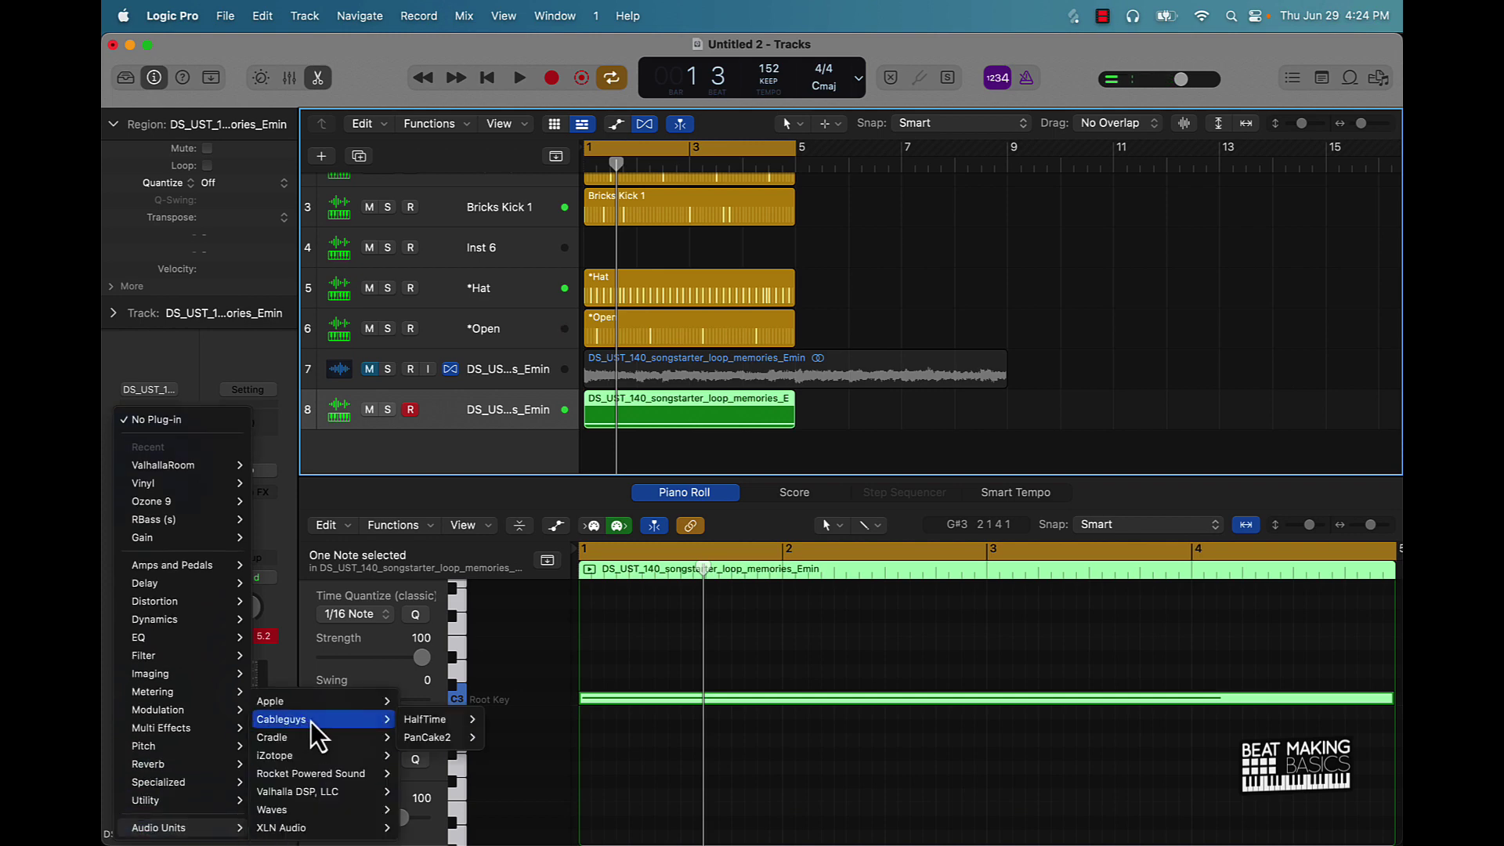
mouse_move(435, 720)
click(504, 720)
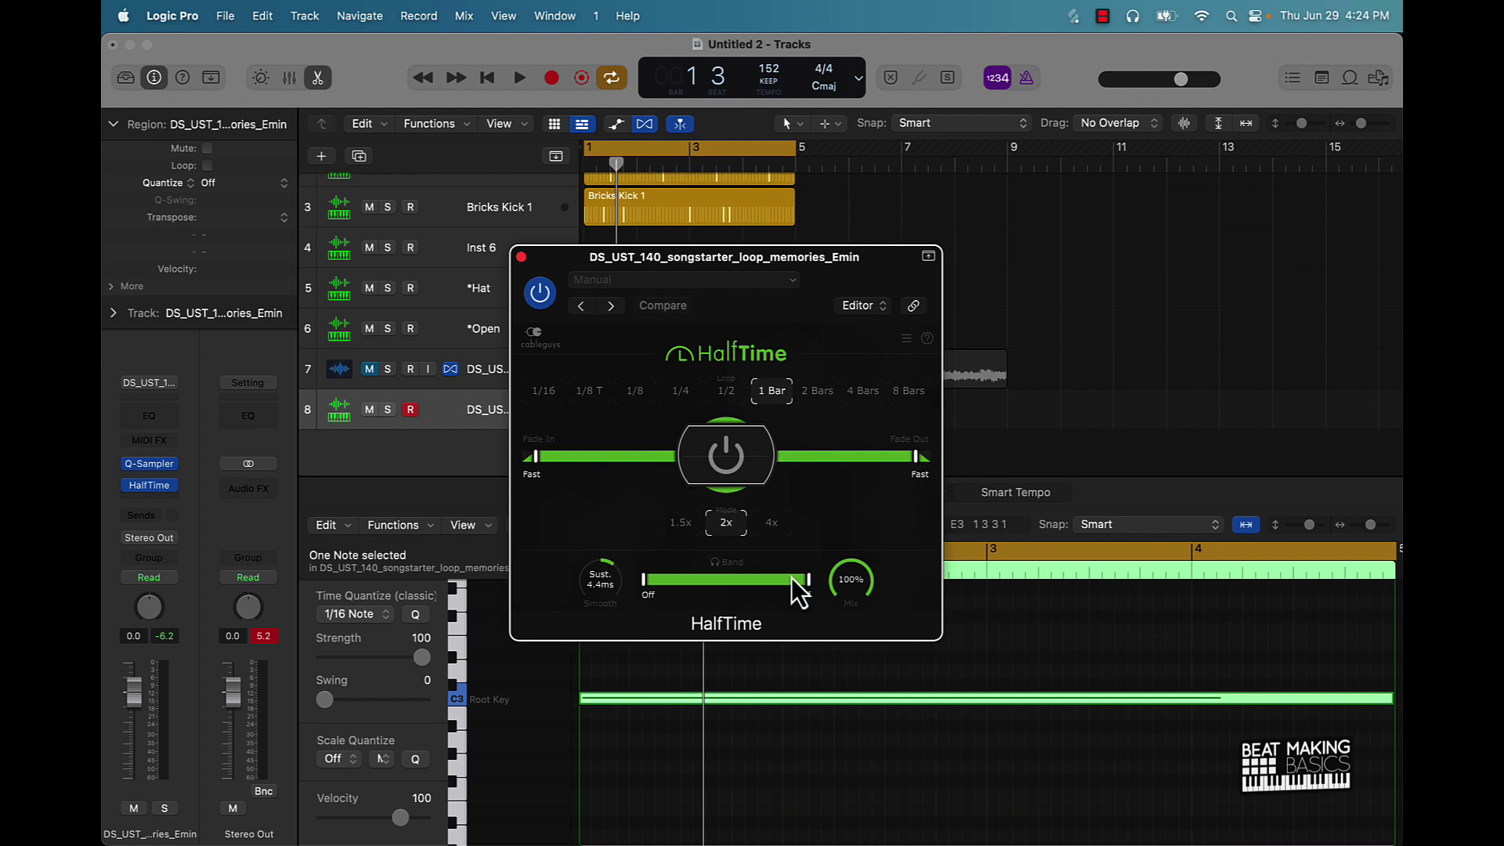
Step: Set HalfTime's upper band limit to 3.73 kHz and its mix to 37%, checking it against the beat
drag(807, 579, 792, 579)
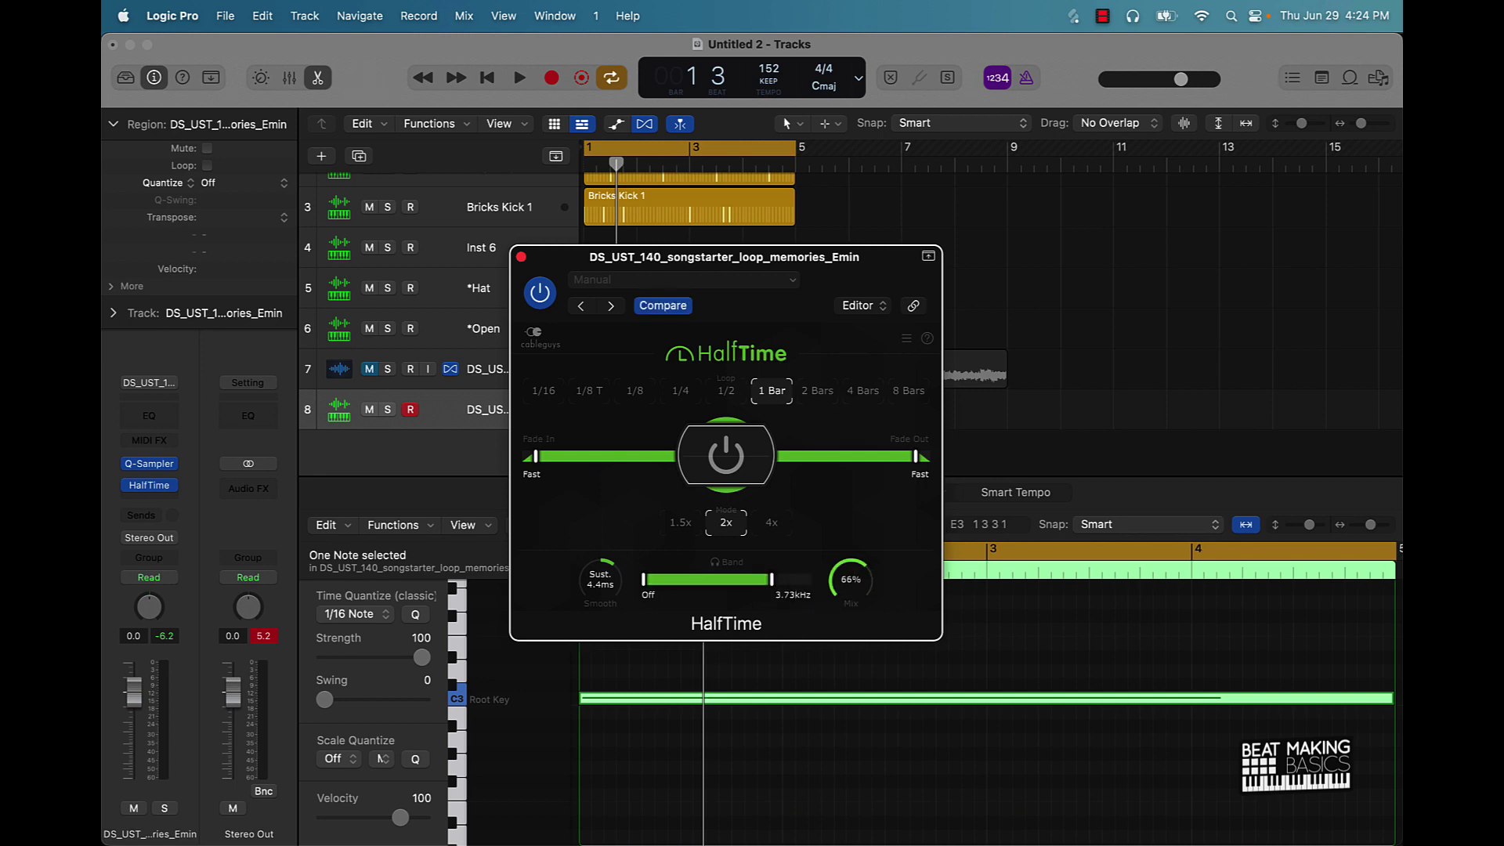
key(space)
drag(849, 577, 849, 593)
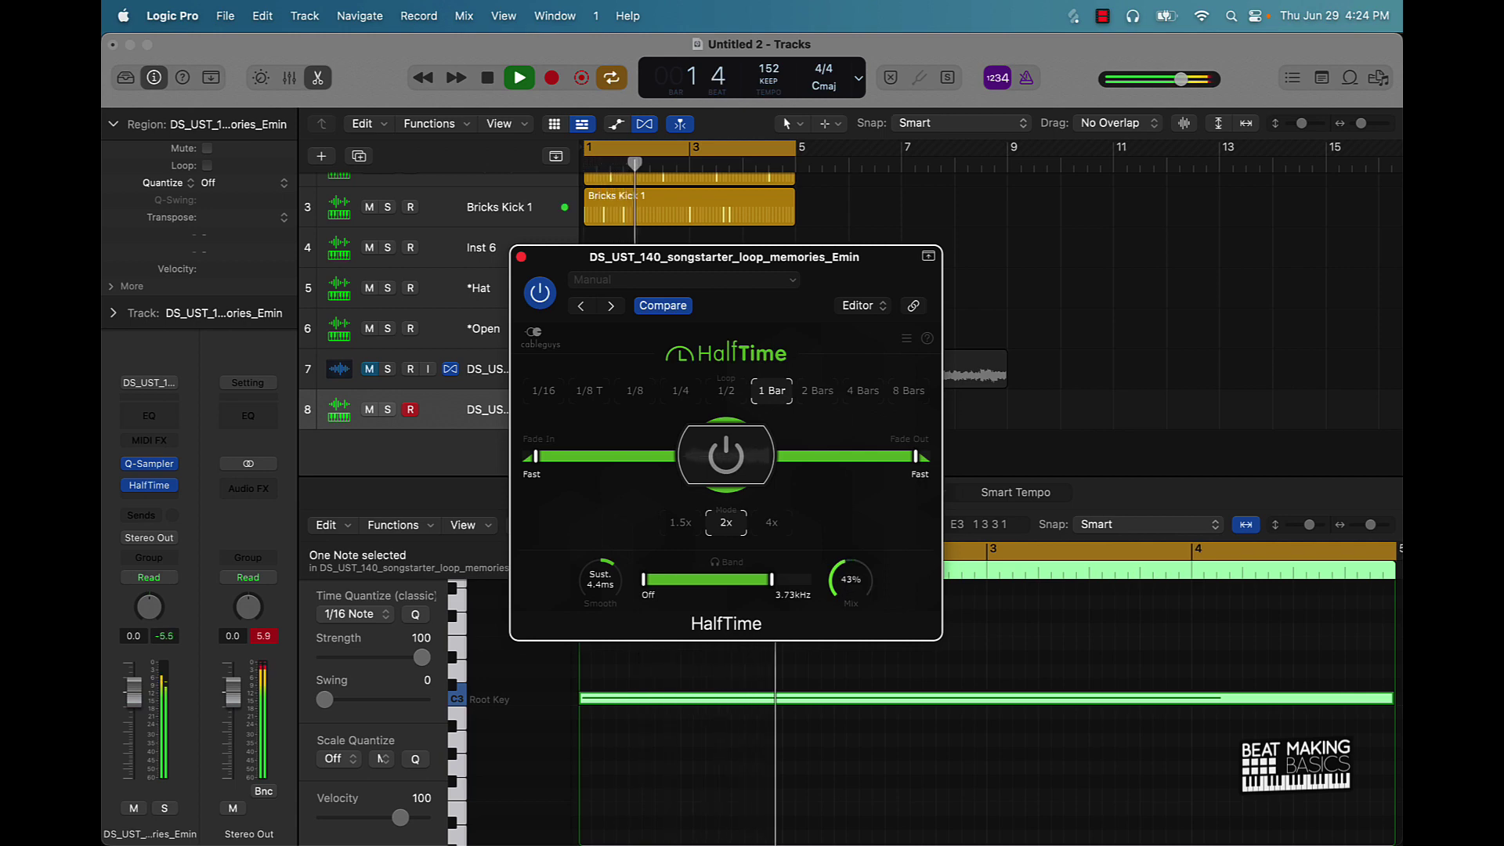
drag(843, 611, 843, 611)
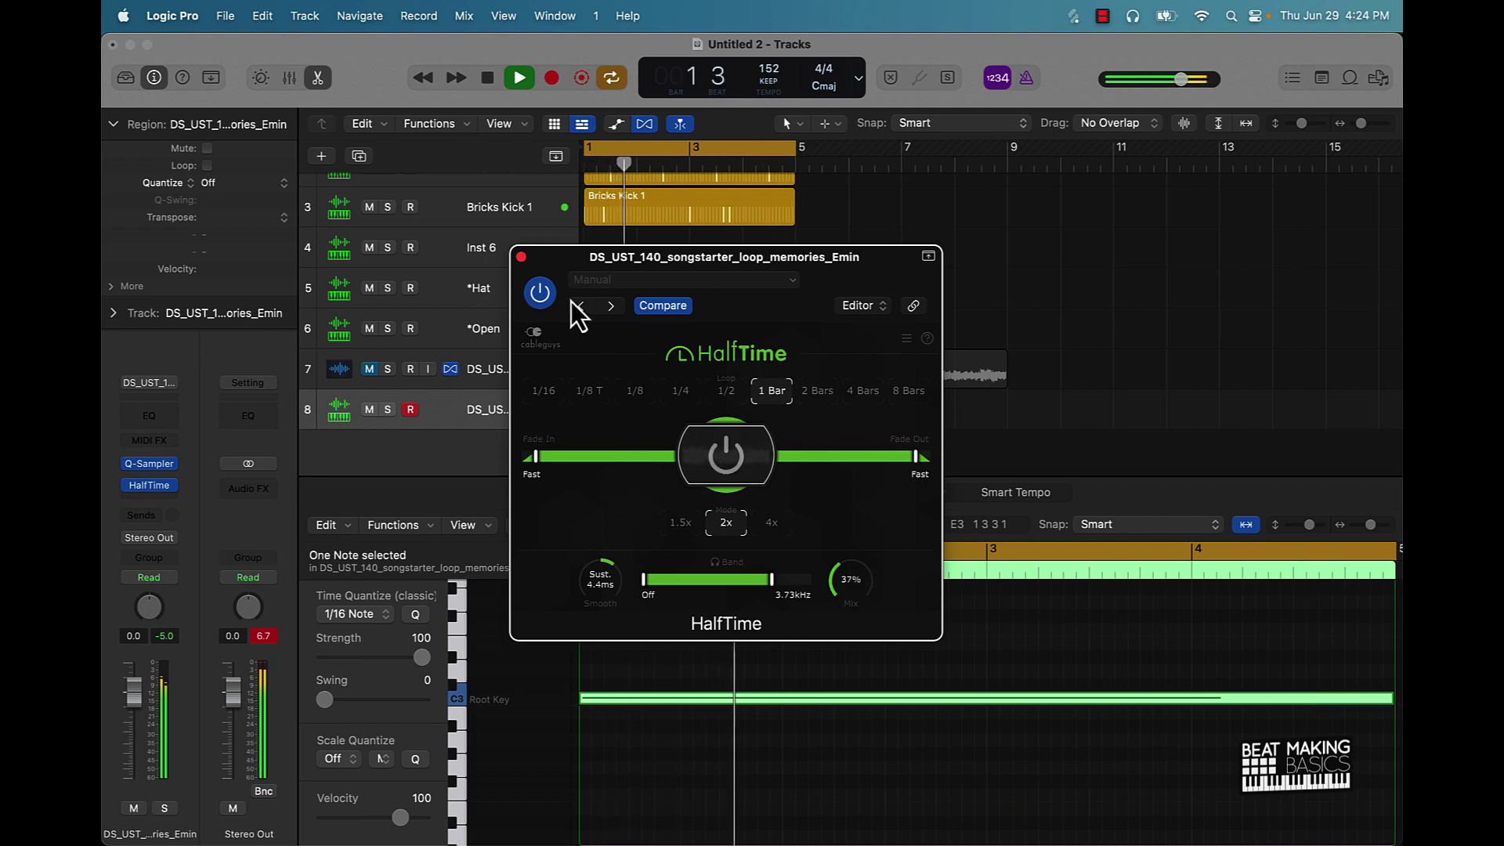
click(520, 257)
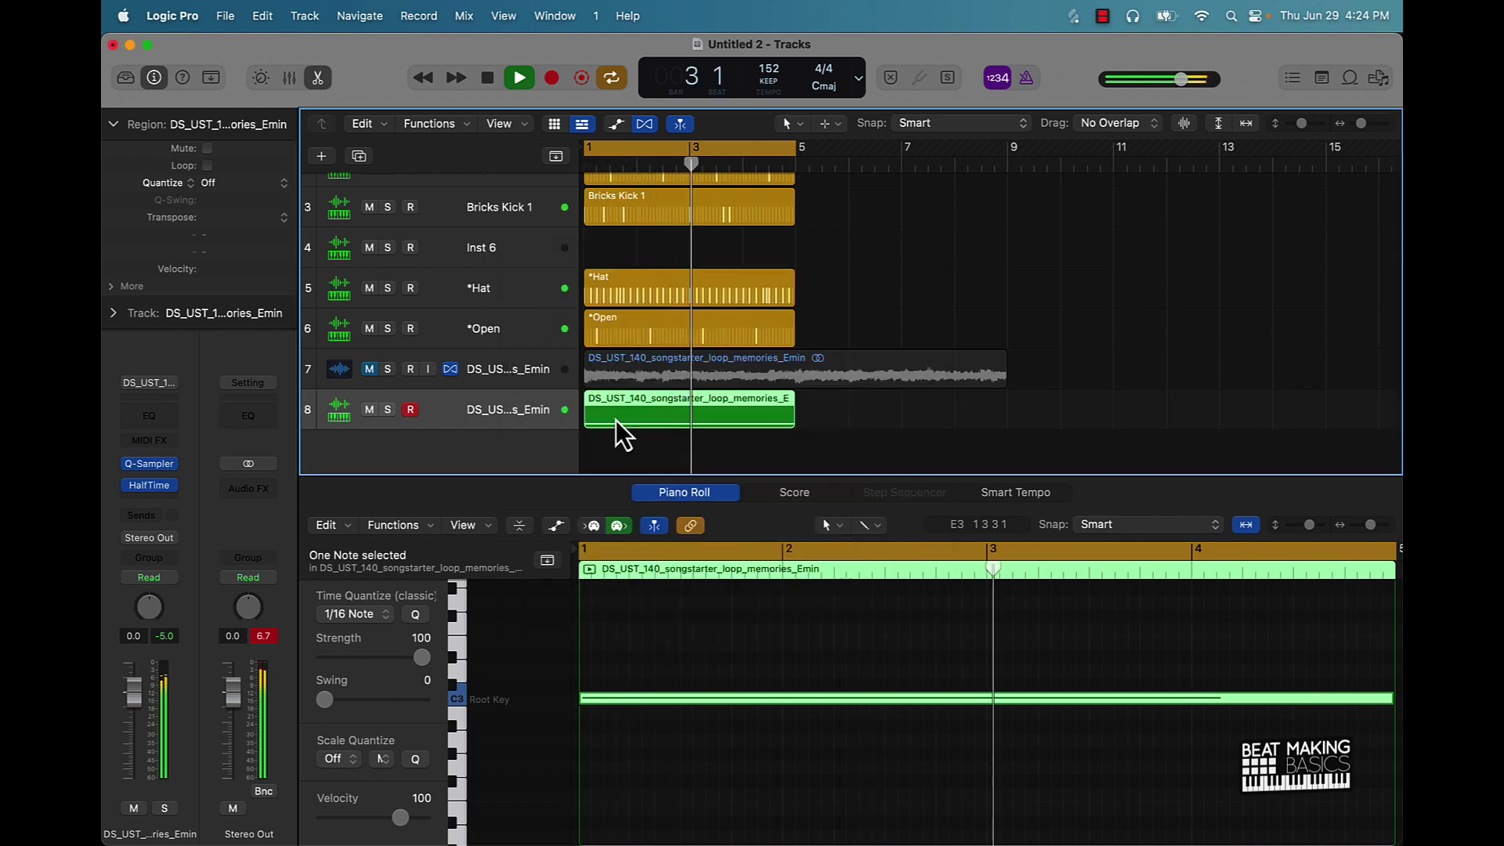
key(space)
drag(617, 417, 622, 418)
Step: Insert the XLN Audio RC-20 Retro Color effect after HalfTime on the melody track
click(151, 502)
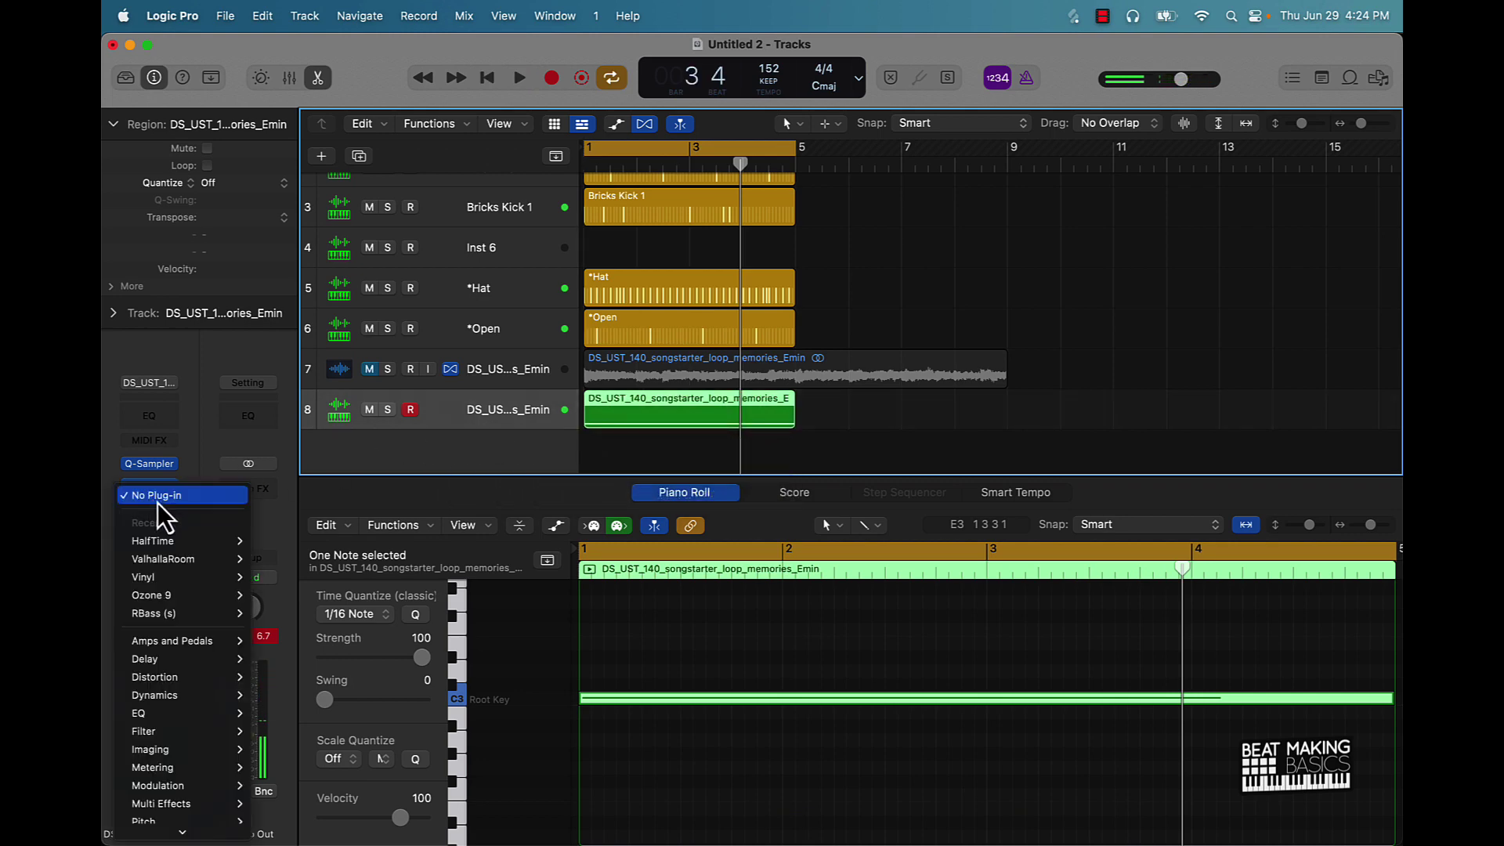
mouse_move(188, 827)
mouse_move(311, 830)
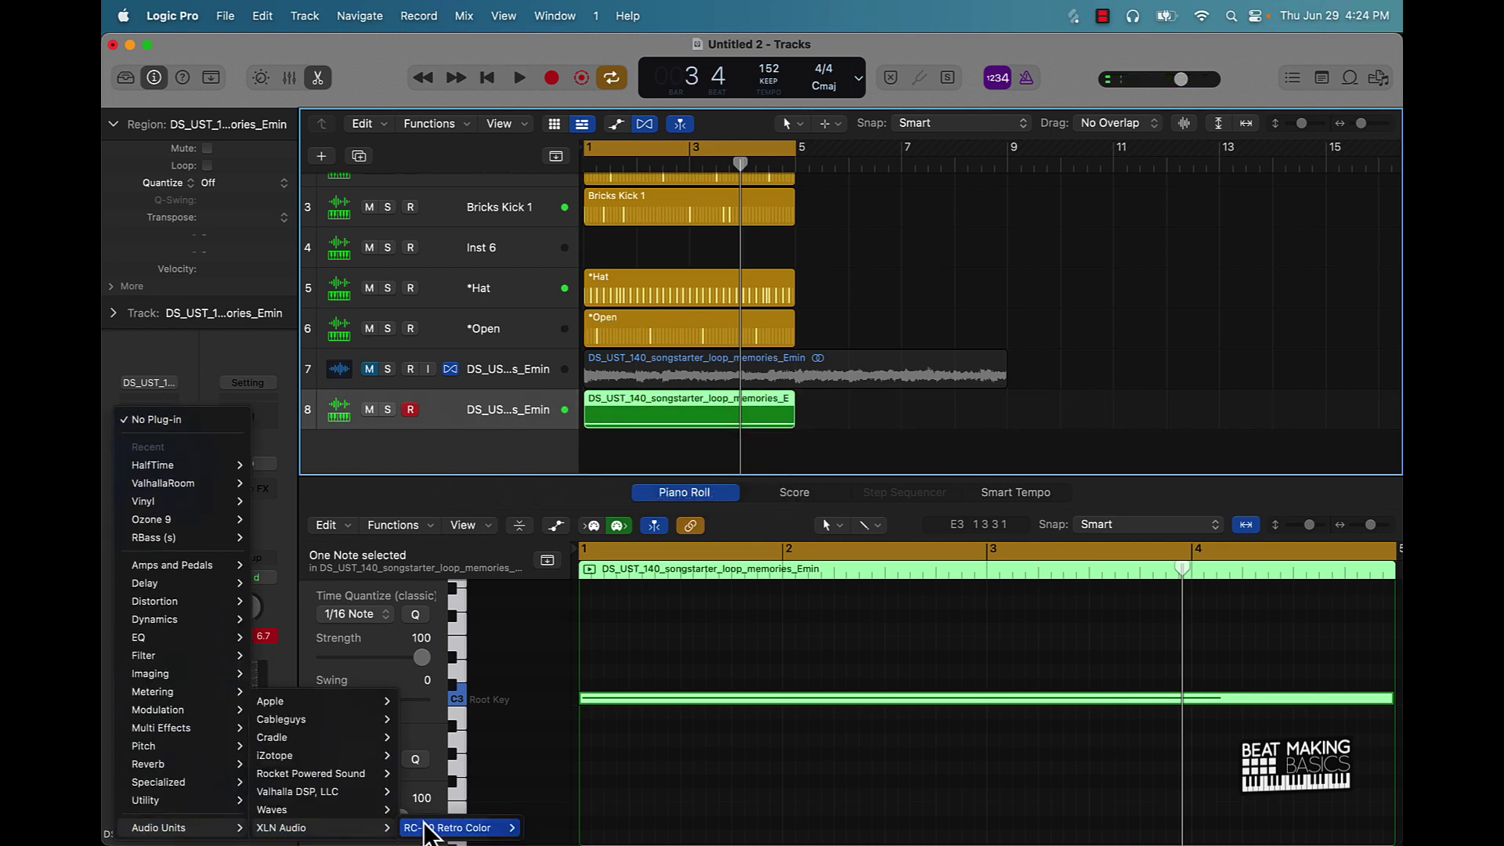
mouse_move(451, 828)
click(560, 812)
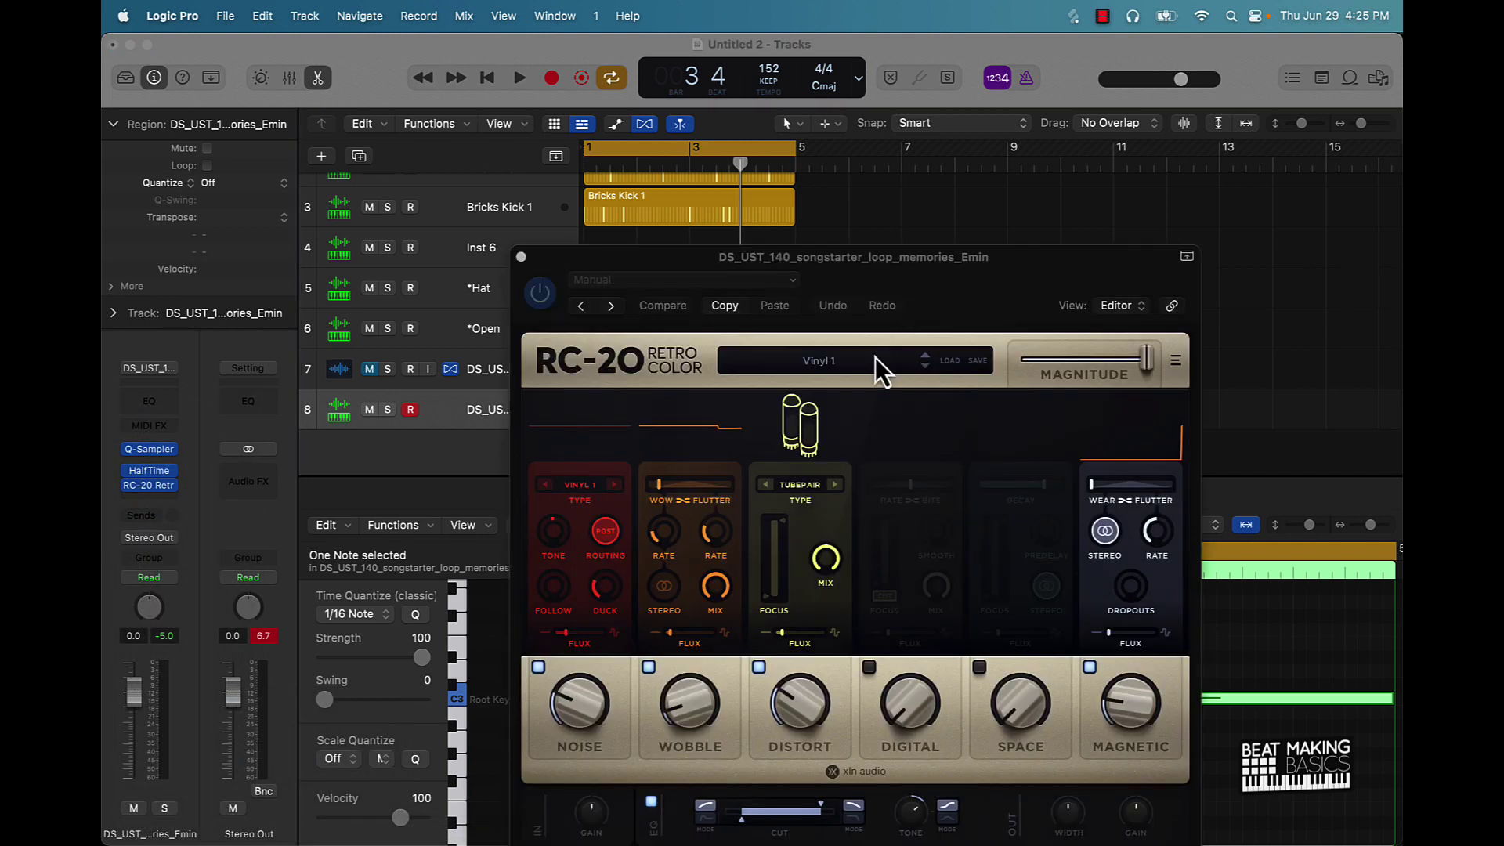
Step: Load the VHS preset in RC-20 and switch off its Noise module while the beat plays
click(1004, 243)
key(space)
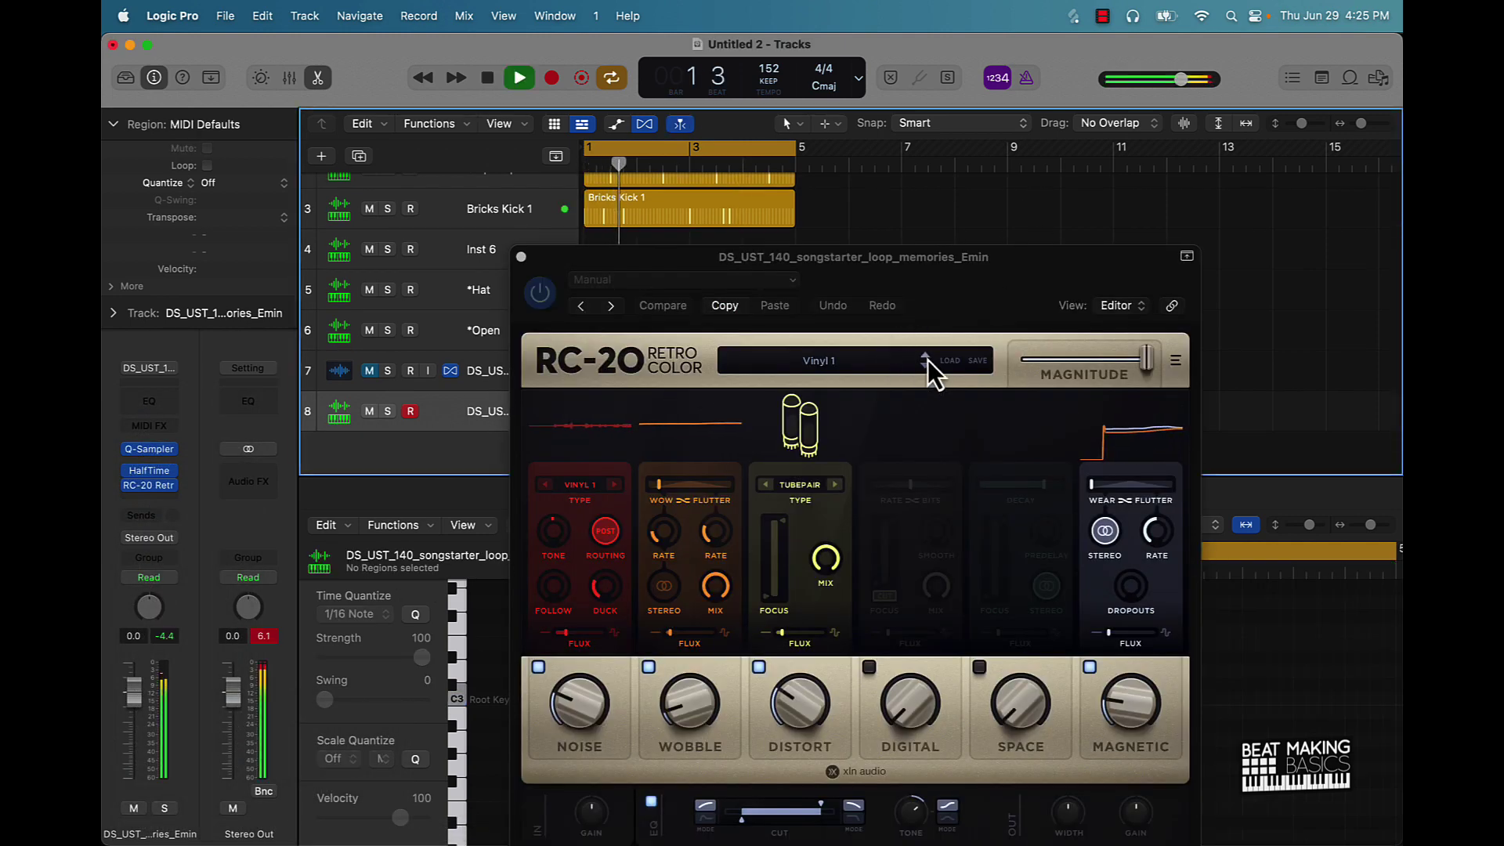
click(926, 359)
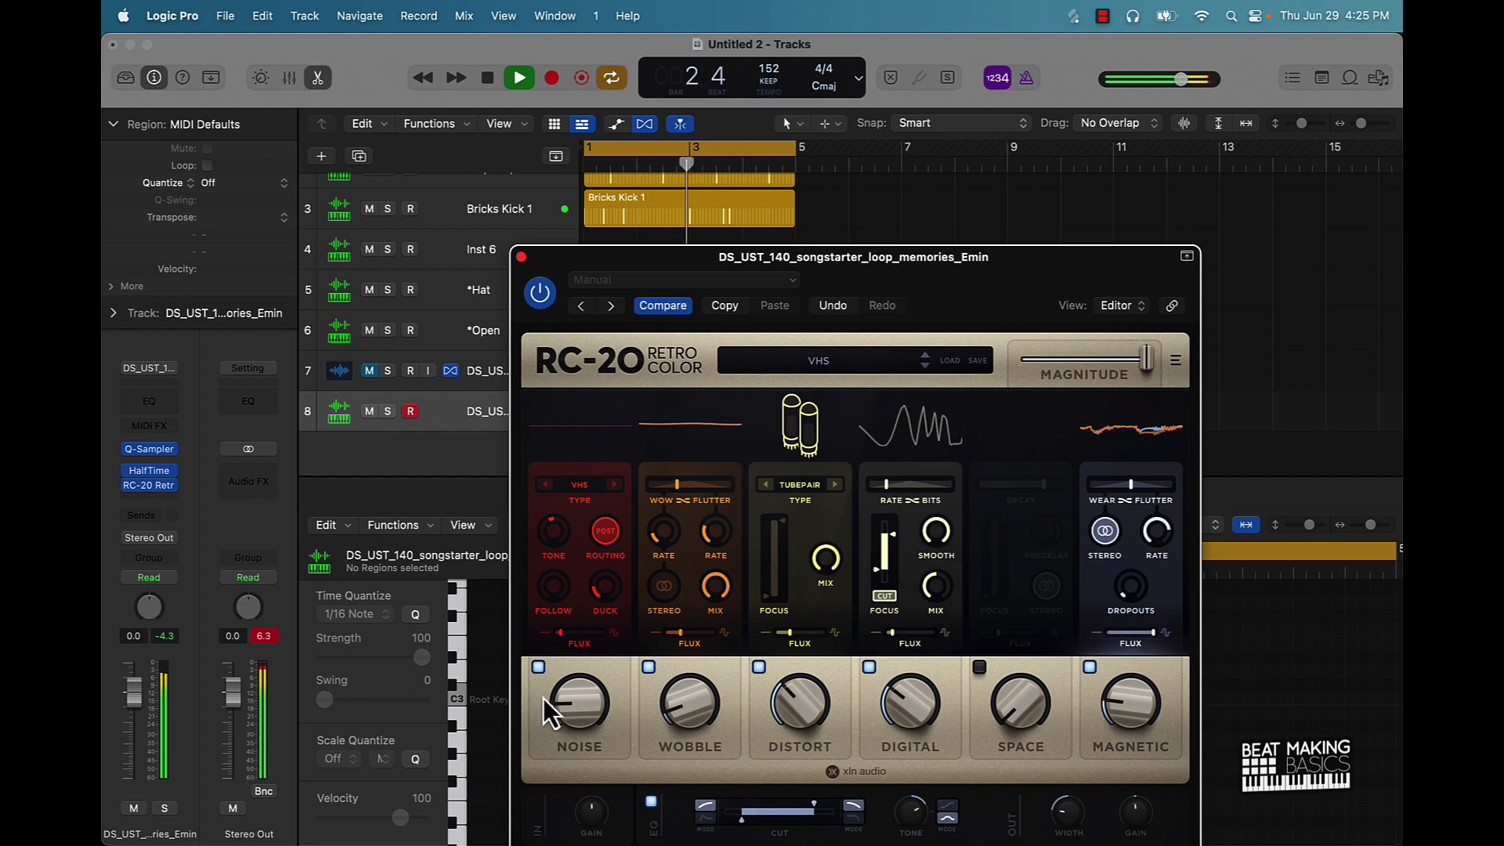
click(538, 668)
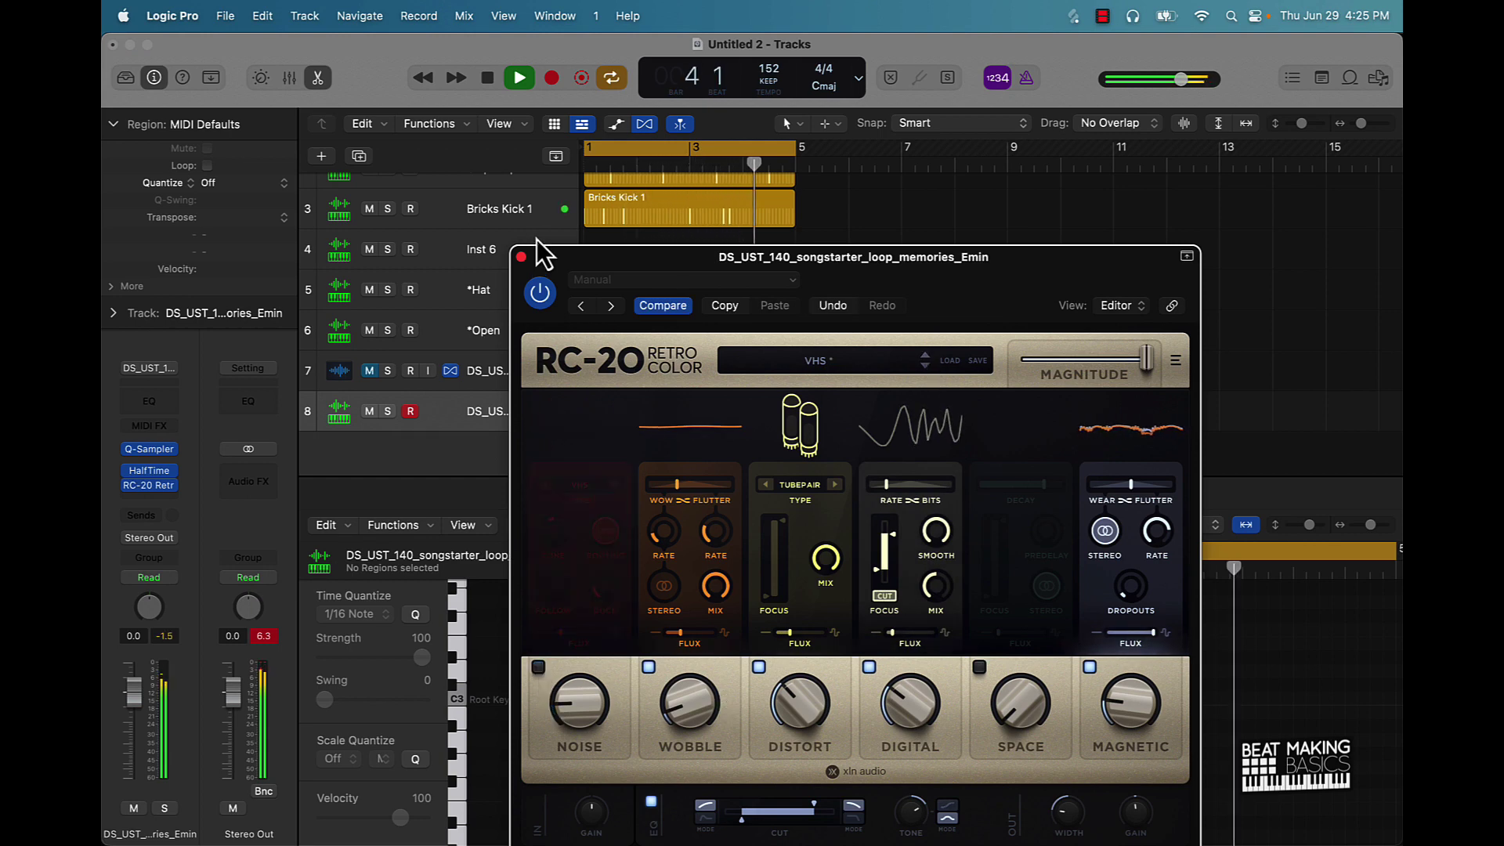
click(521, 257)
key(space)
Step: Create a new Quick Sampler (Optimized) track from the track 8 melody region and mute the source track
drag(621, 420, 472, 449)
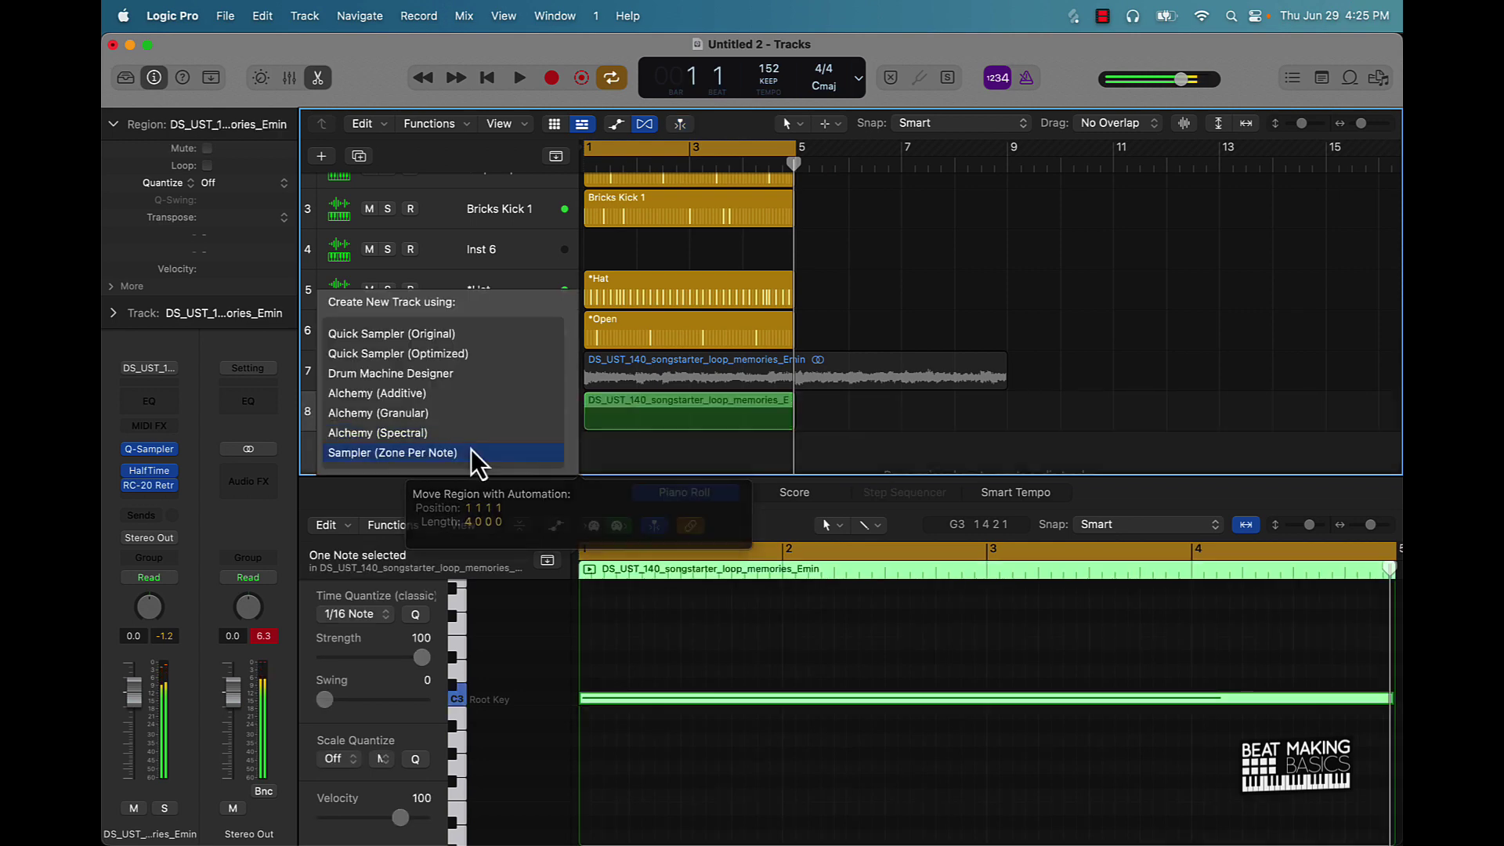
click(406, 351)
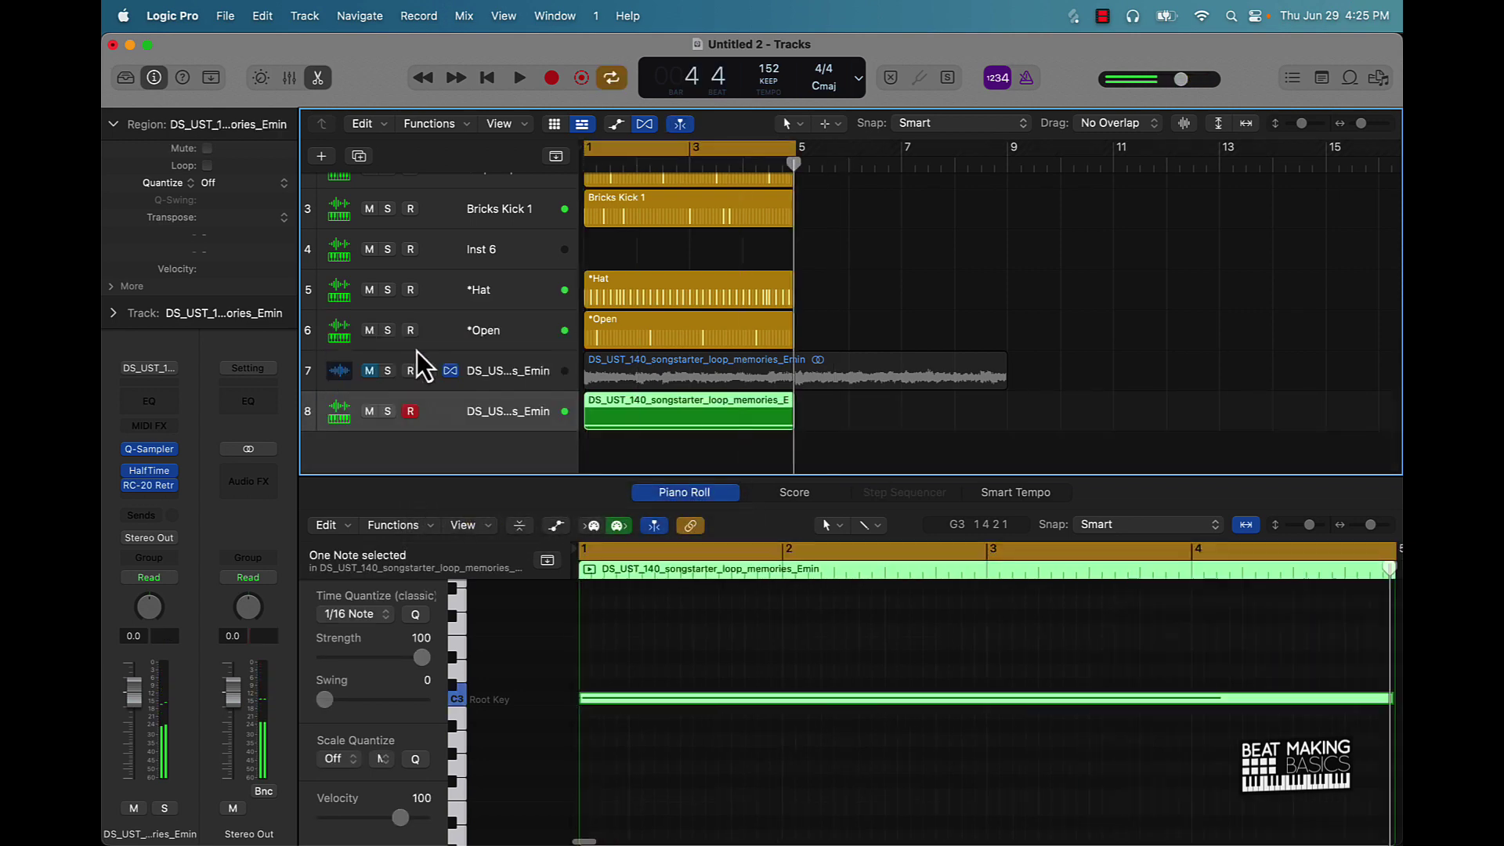
click(369, 410)
click(522, 257)
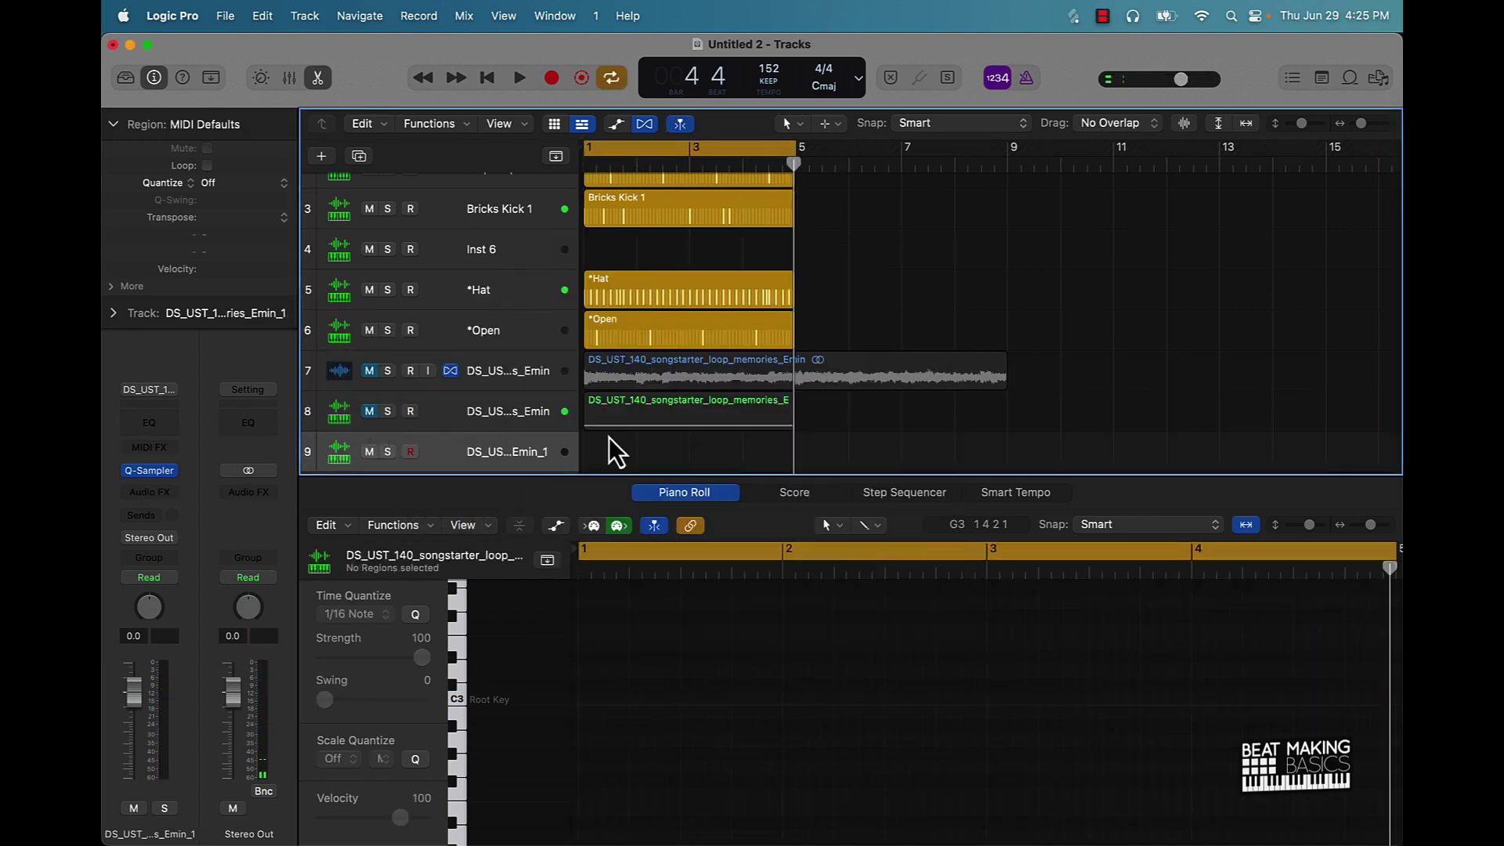
Step: Copy the four-bar melody region from track 8 onto the new track 9 at bar 1 and play the beat with it
drag(628, 422, 623, 444)
key(space)
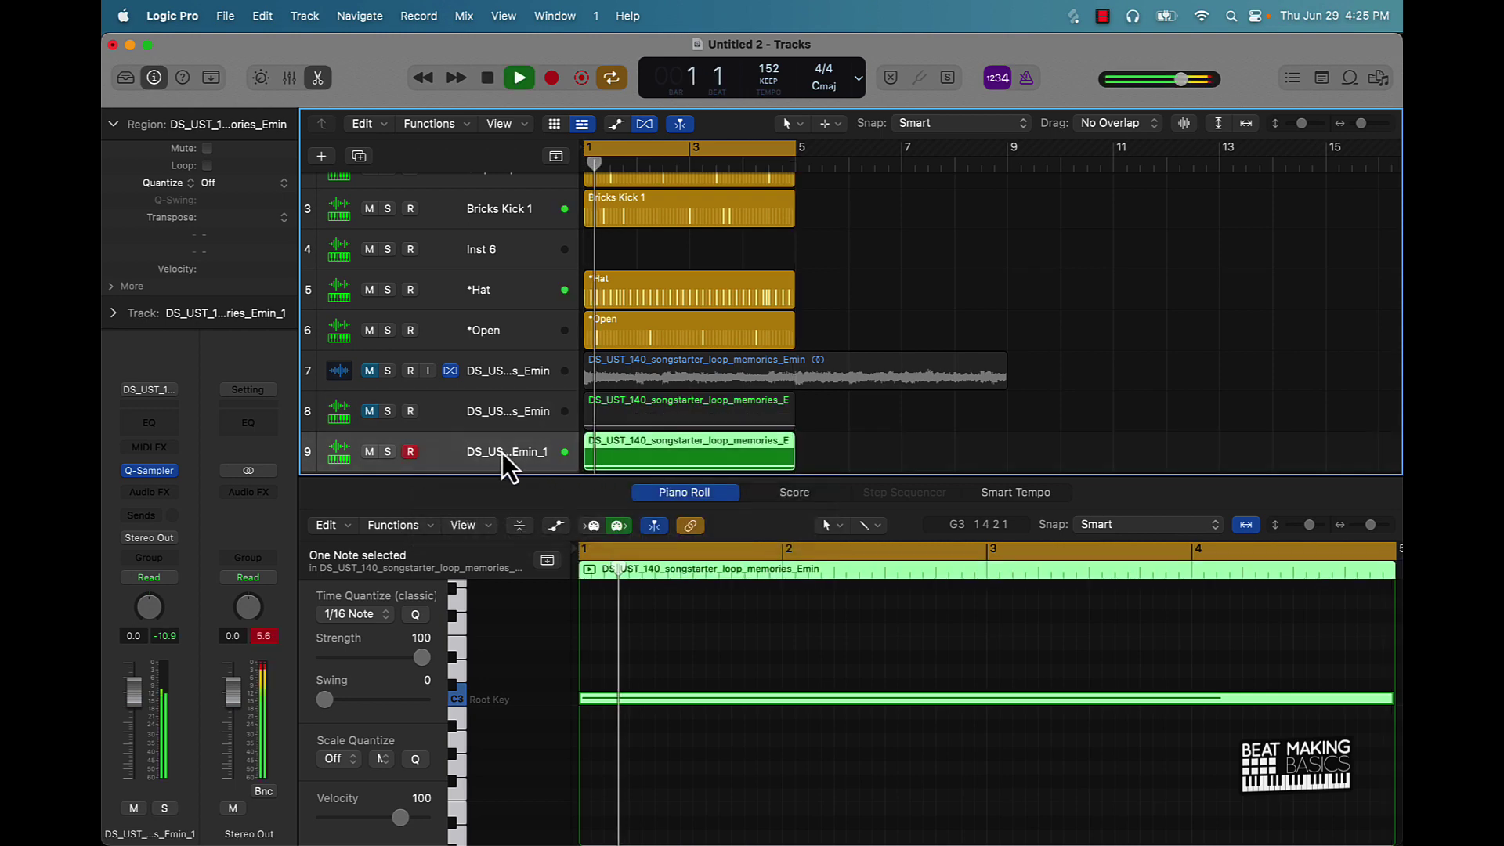
click(902, 428)
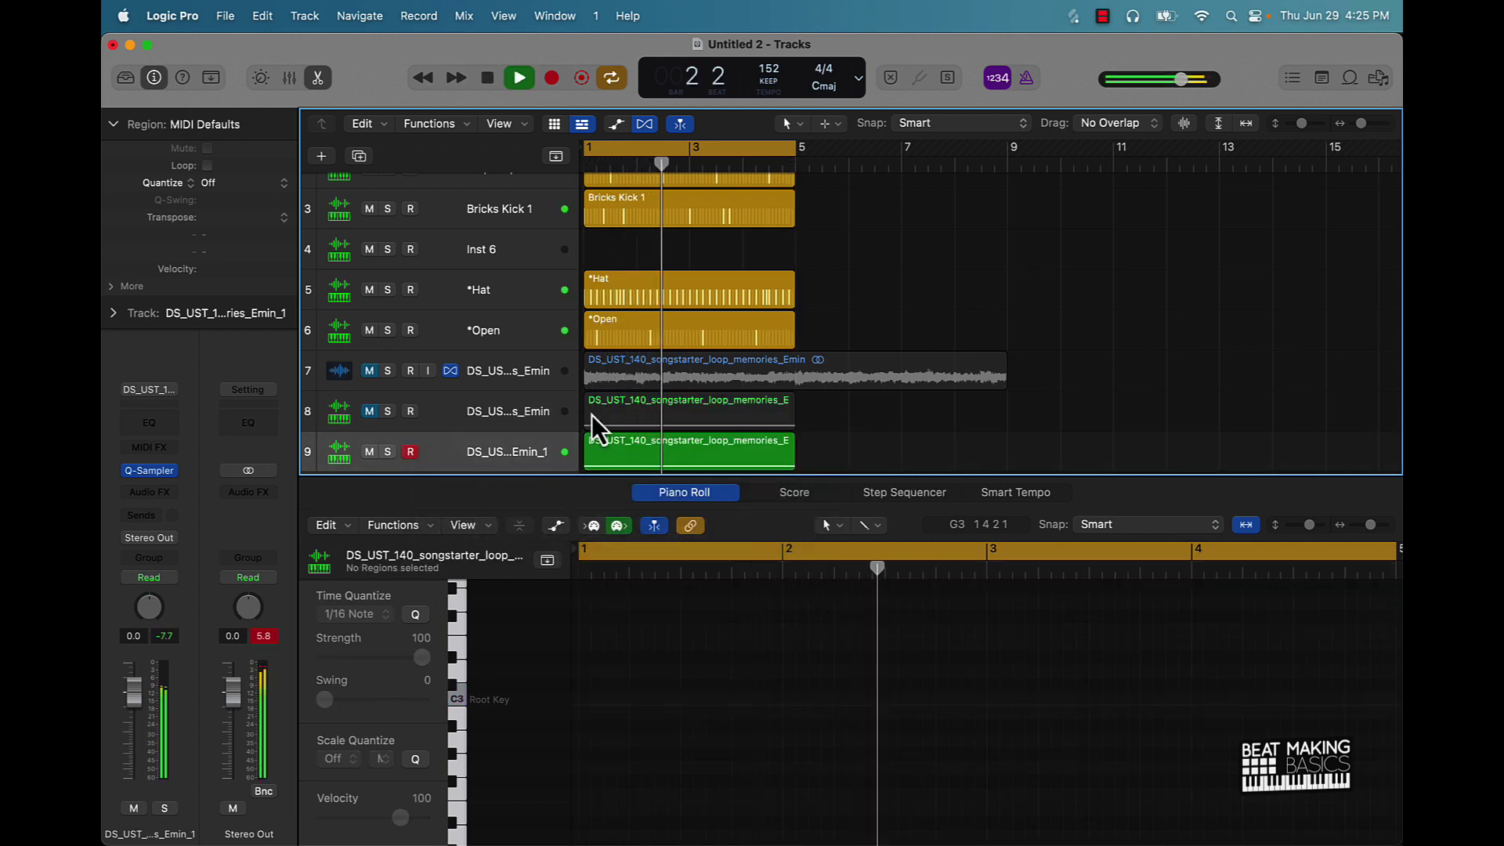
Step: Duplicate the Quick Sampler melody track 9 and copy its region onto the duplicate at bar 1
scroll(548, 431, down, 3)
click(506, 372)
click(712, 398)
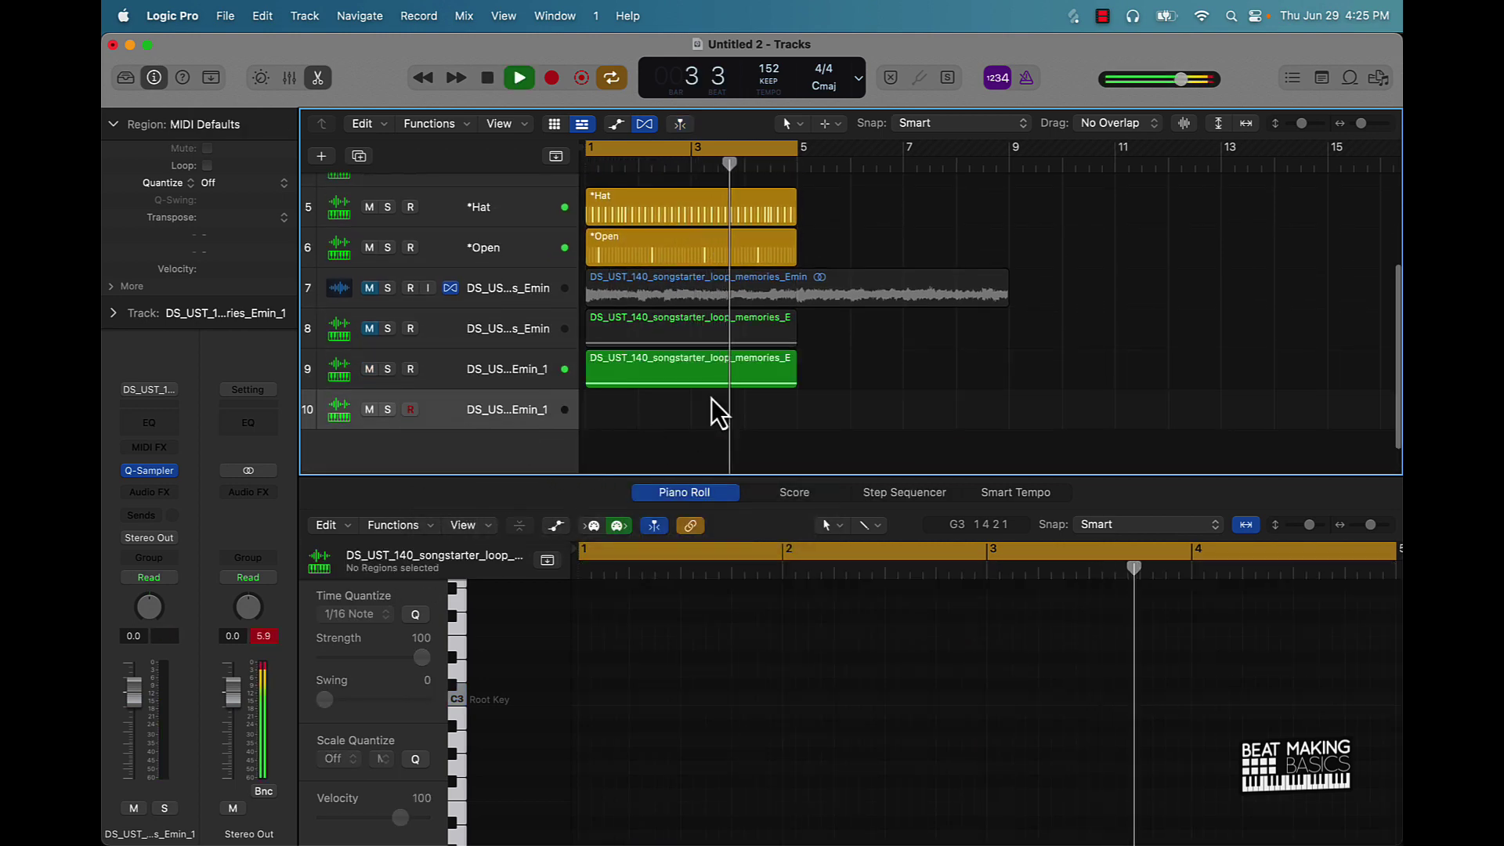
drag(712, 379, 713, 404)
Step: Transpose the region on track 10 by +12 and trim its end to bar 5, listening to it with the beat
key(alt+shift+Up)
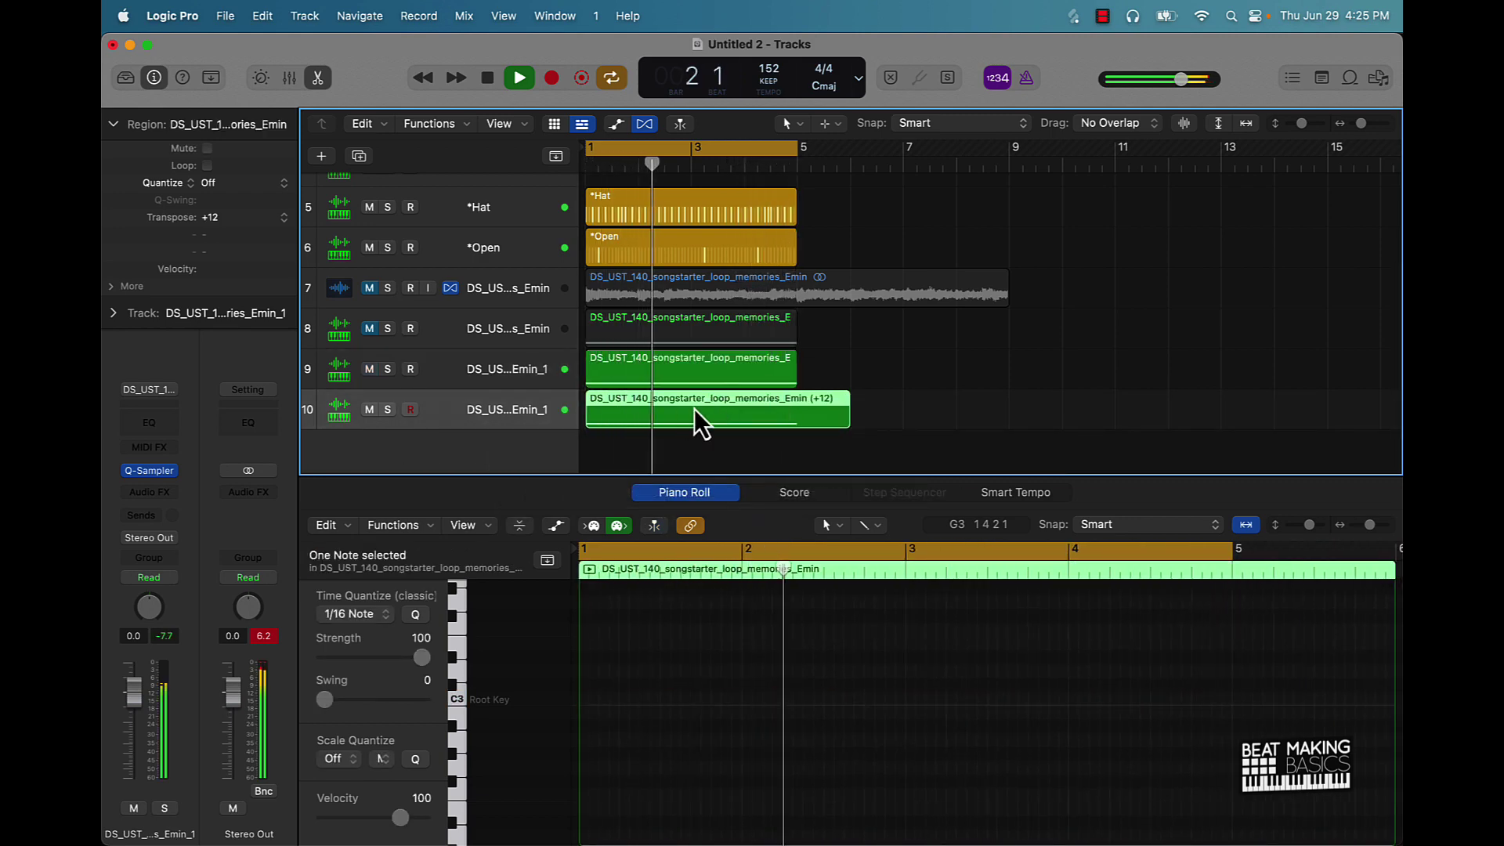
drag(835, 424, 797, 423)
click(840, 440)
click(683, 412)
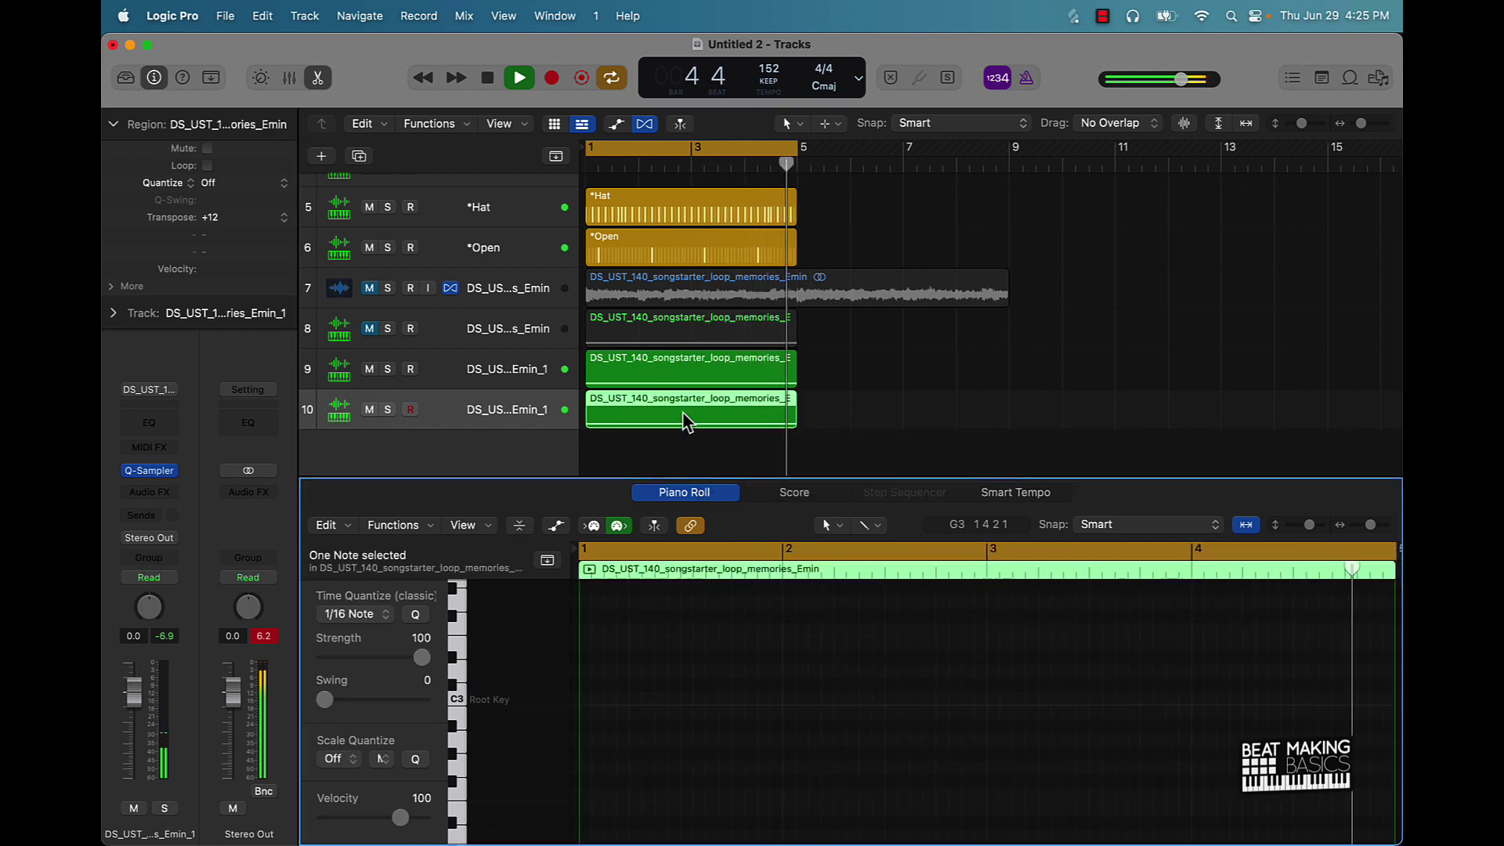
click(671, 446)
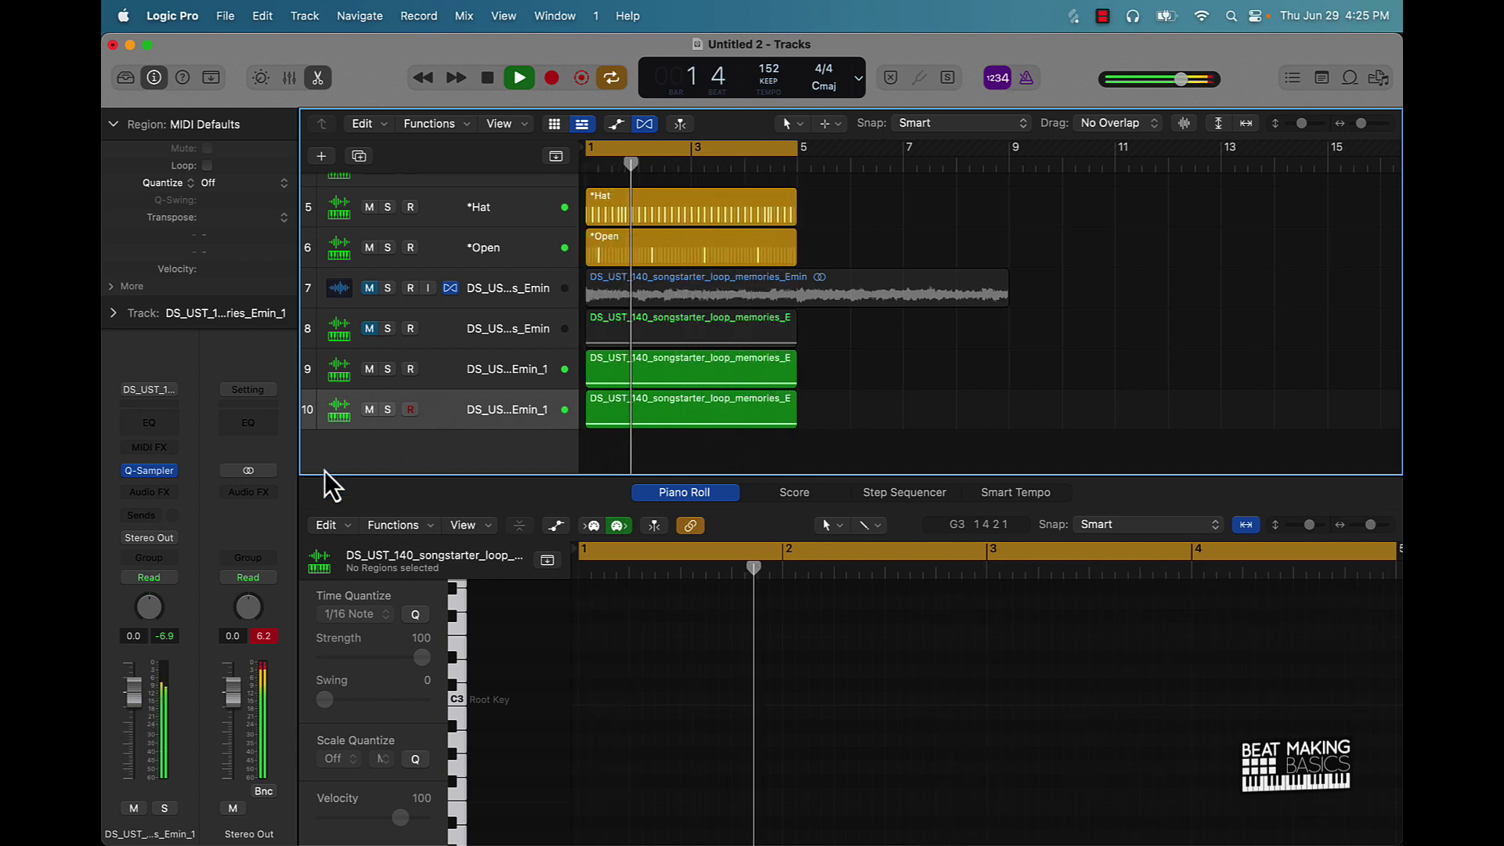
Step: Lower the track 10 melody's volume to about -3.9 dB while the beat plays, and stop playback
drag(134, 693, 134, 712)
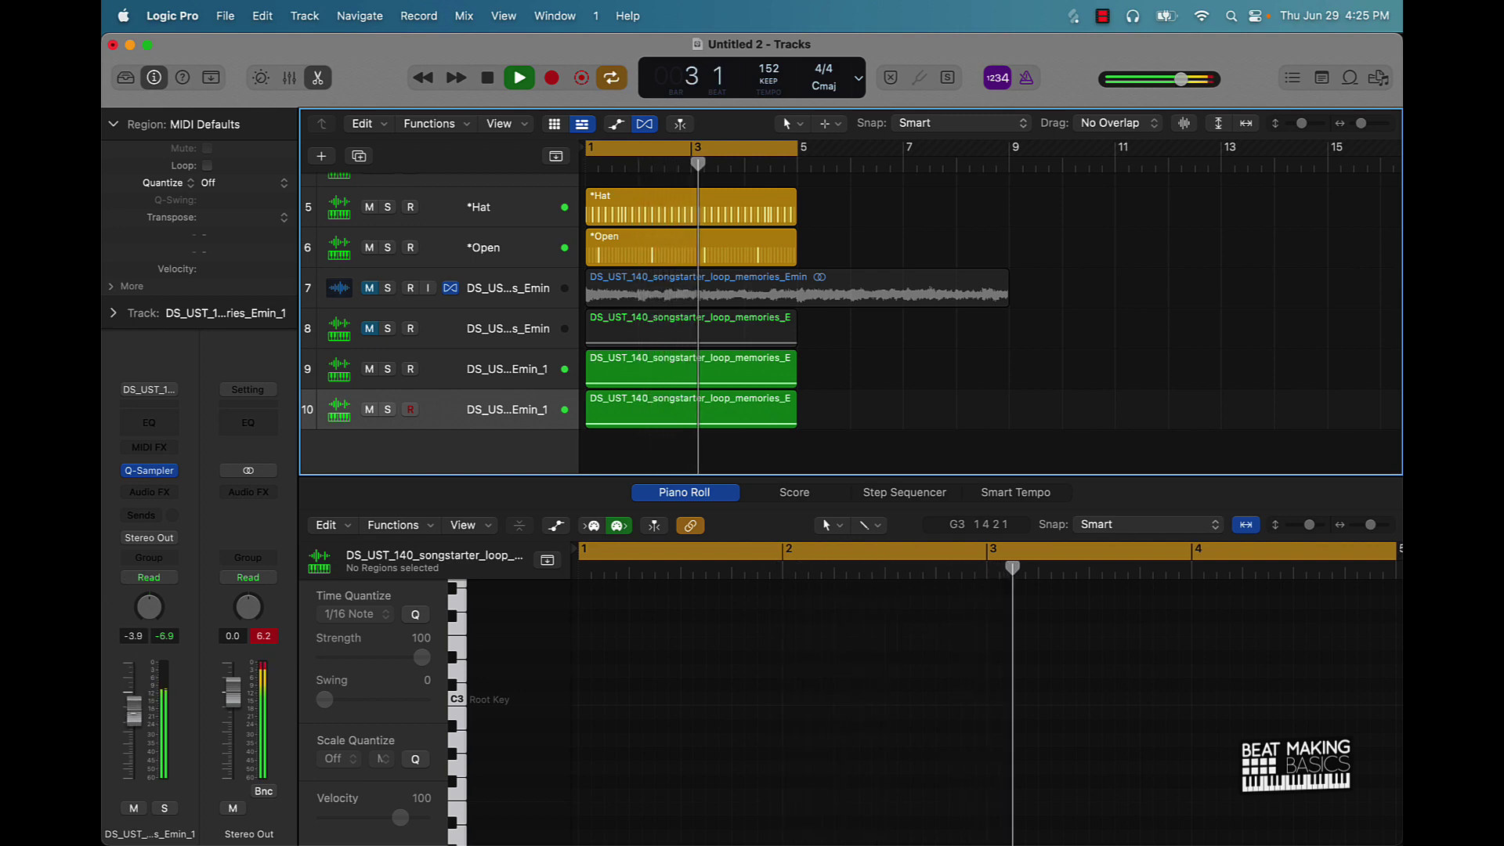
key(space)
Step: Duplicate the Quick Sampler melody track 9, copy its region onto the duplicate at bar 1, and transpose the copy by -12
click(472, 367)
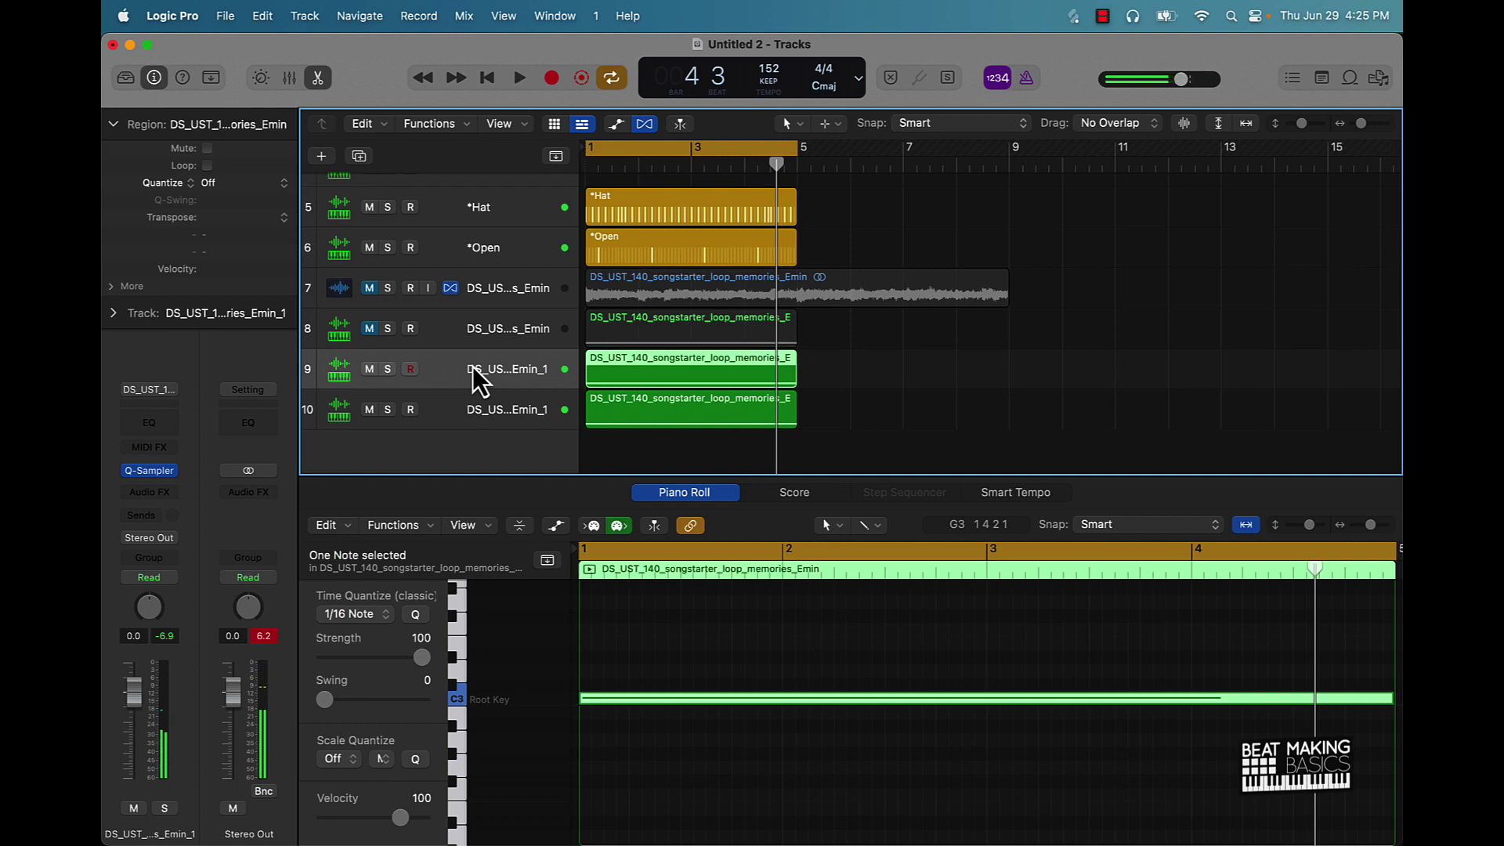
key(super+d)
drag(661, 371, 658, 396)
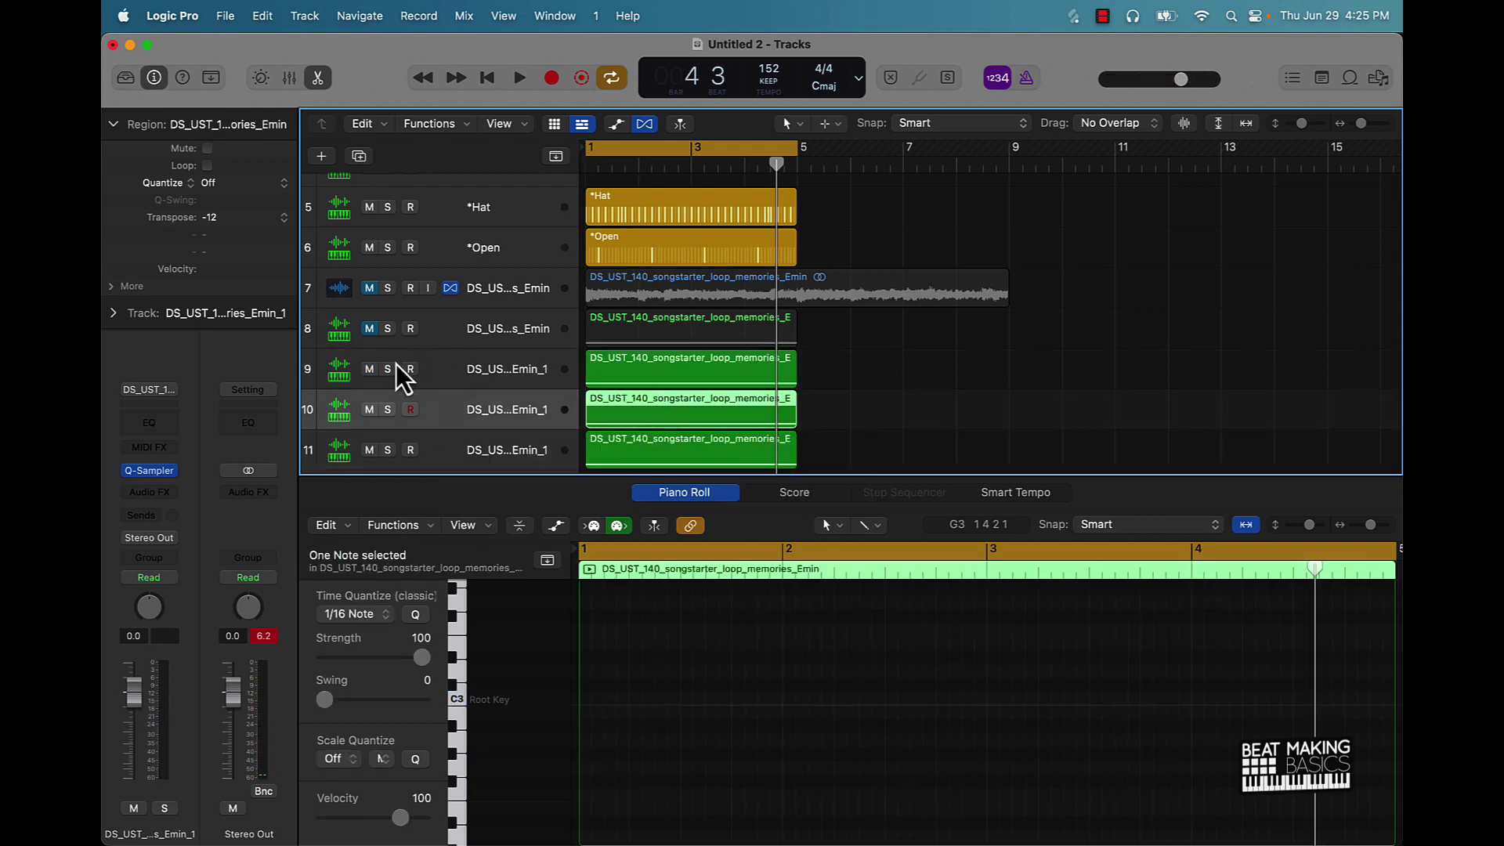
Step: Compare melody tracks 10 and 9 with the beat by muting the other layers, leaving only track 9 of the melody tracks unmuted
click(369, 369)
click(369, 450)
key(space)
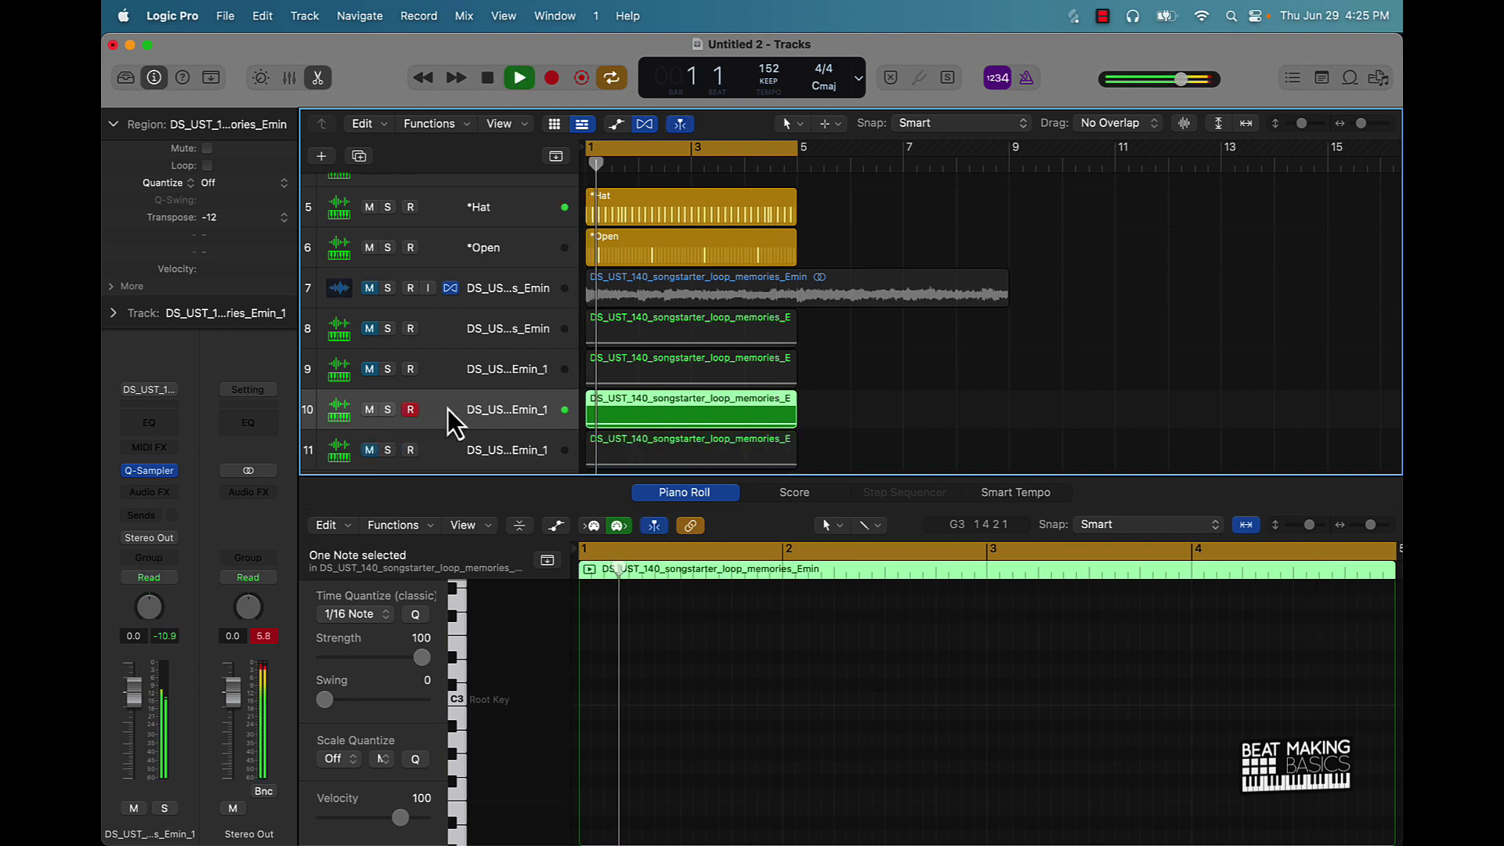
key(ctrl+m)
click(451, 369)
key(ctrl+m)
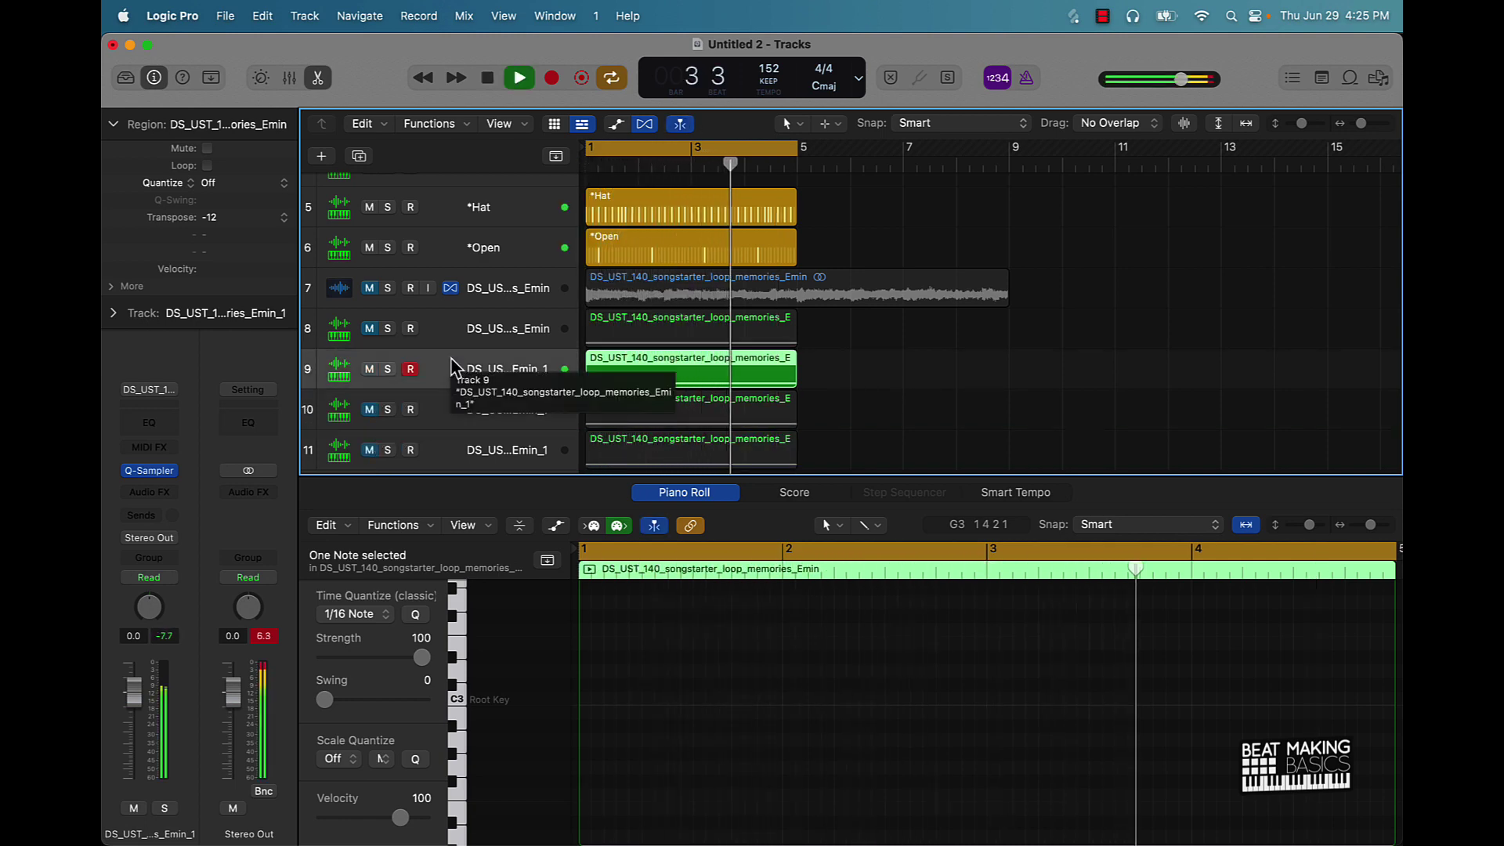
key(space)
Step: Enable Flex with Follow Tempo in track 9's Quick Sampler and transpose its region to +12, listening with the beat
click(148, 470)
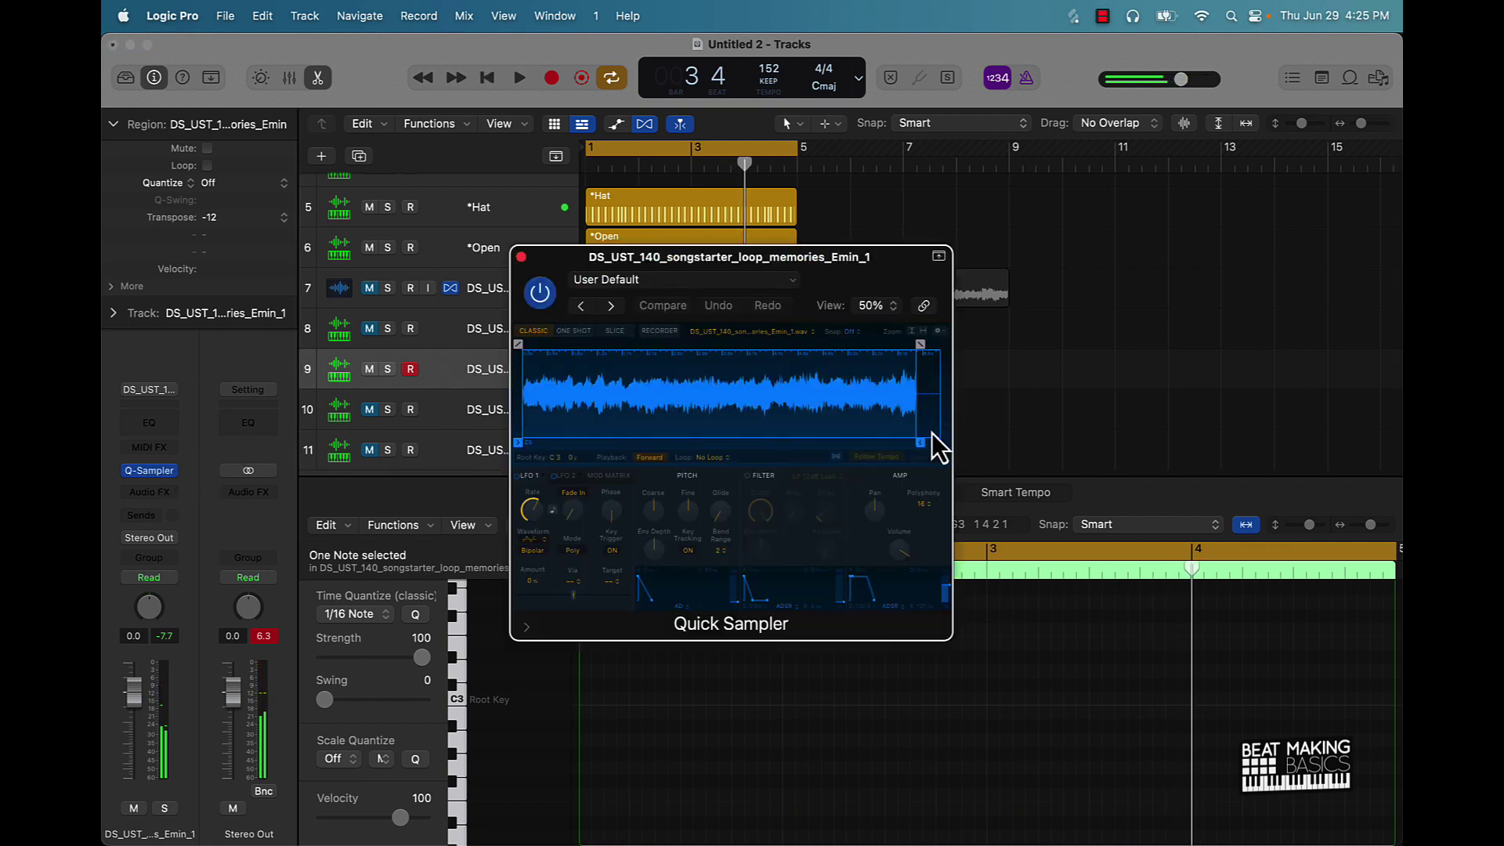
click(835, 457)
key(space)
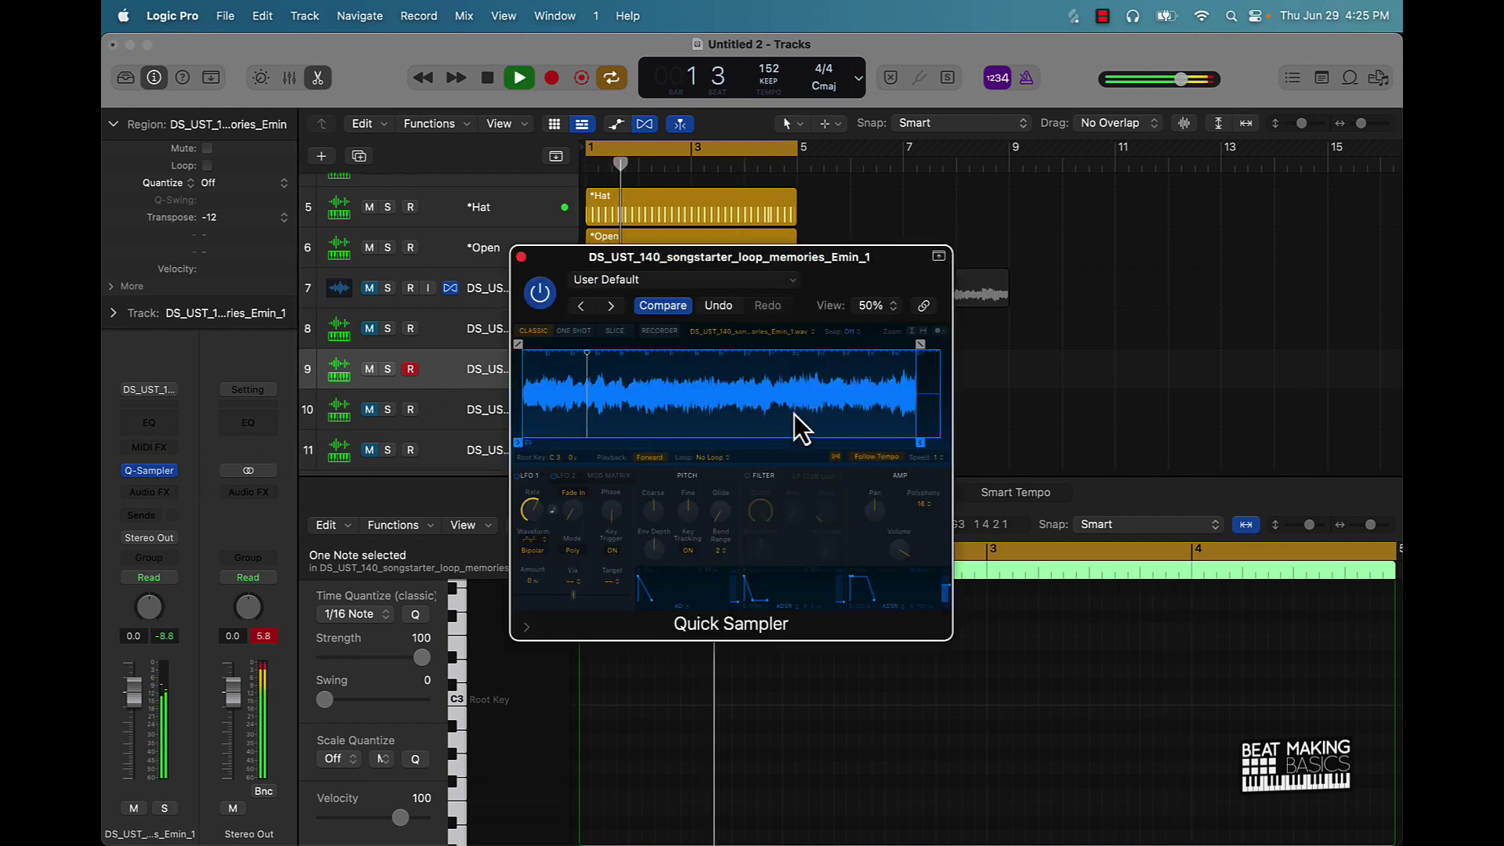
click(521, 257)
key(space)
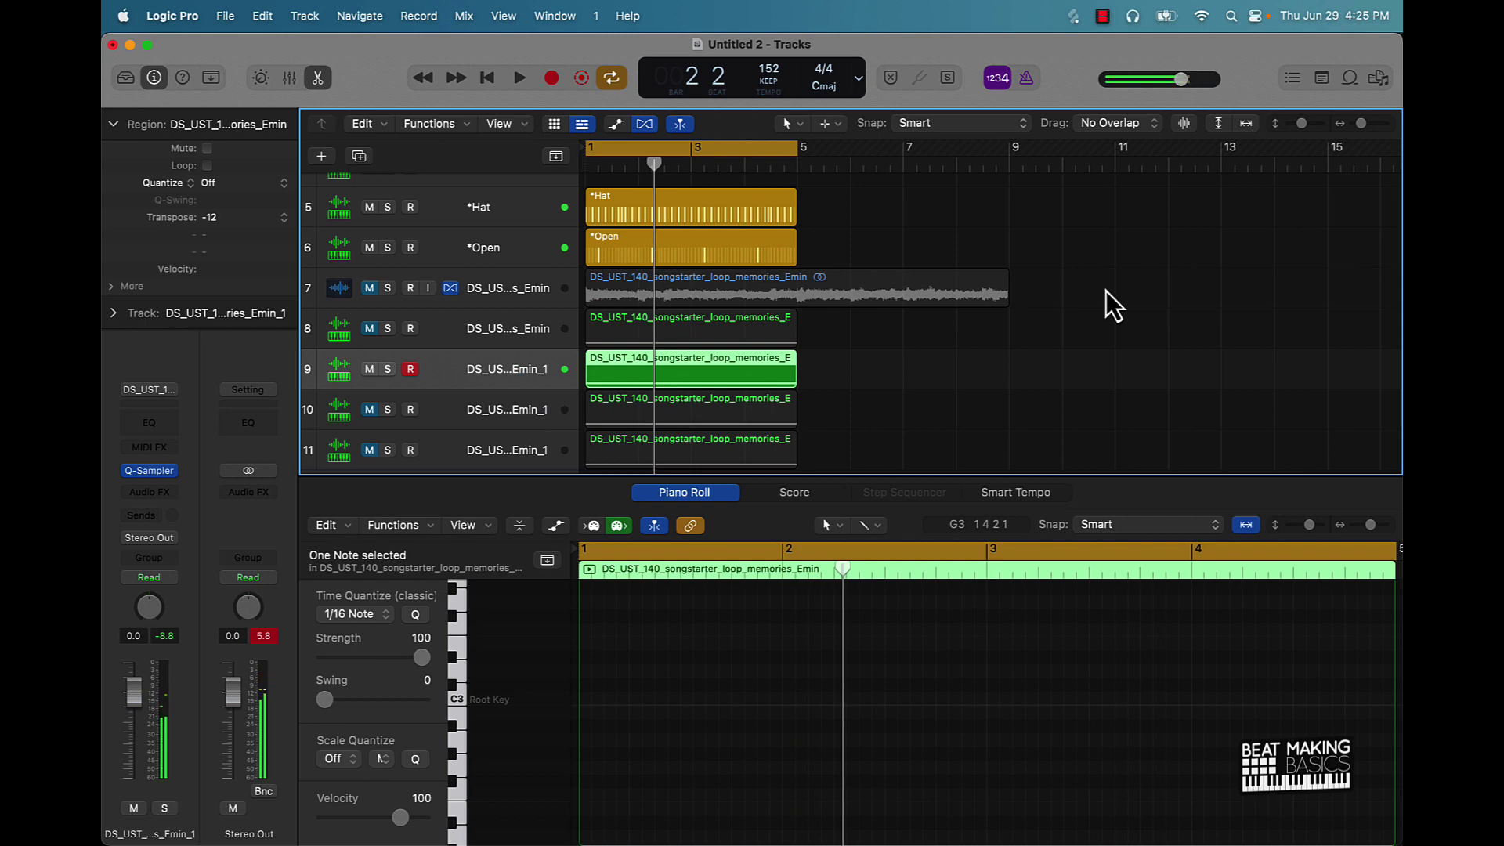
key(alt+shift+Up)
key(space)
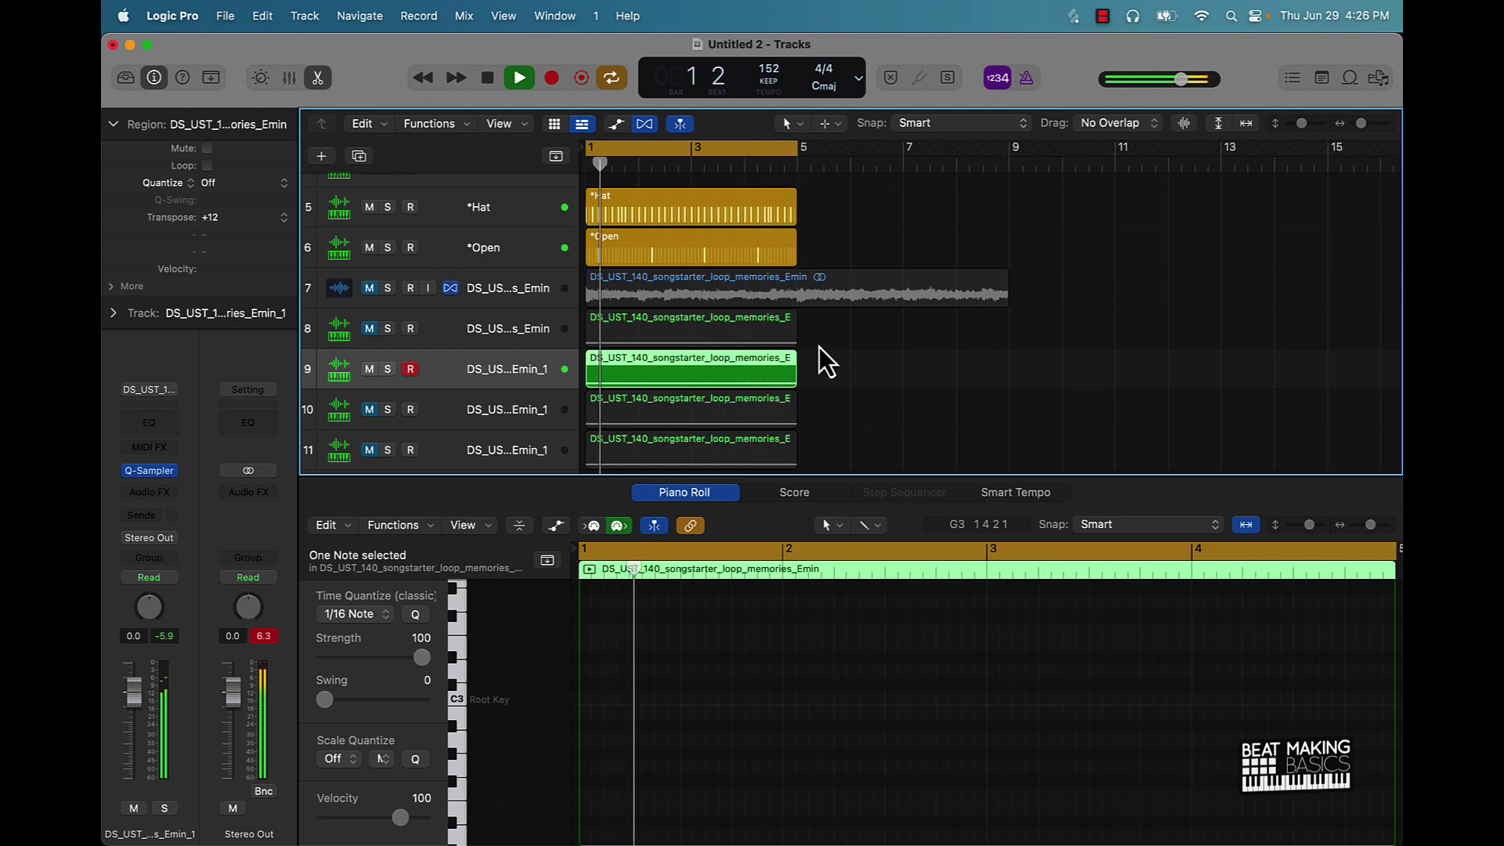
Step: Try out an 808 bass line on the Inst 6 track with Musical Typing over the playing beat, and hide the inspector
scroll(815, 345, up, 4)
click(468, 315)
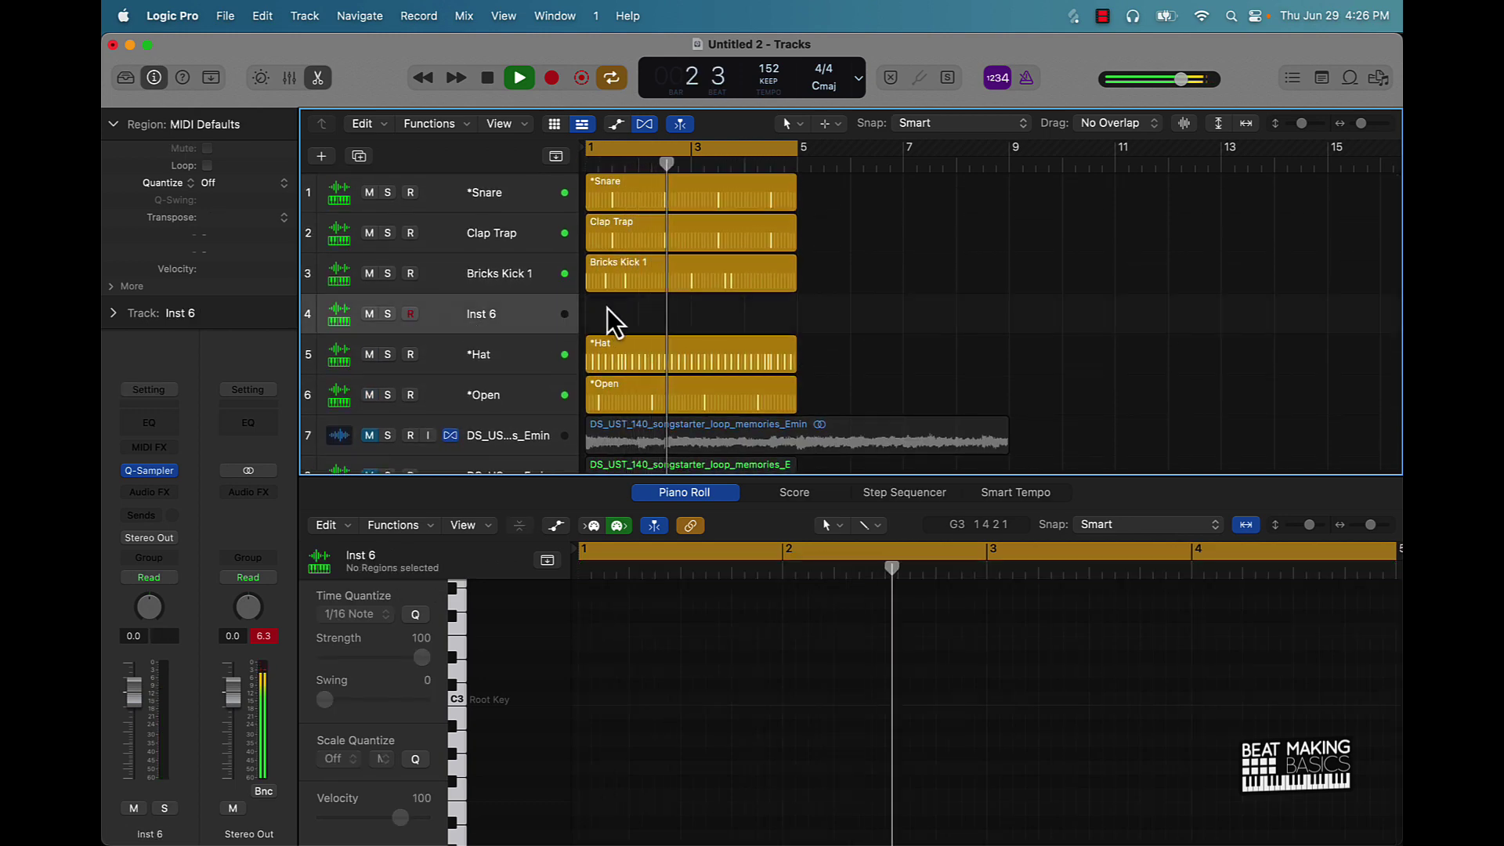
key(super+k)
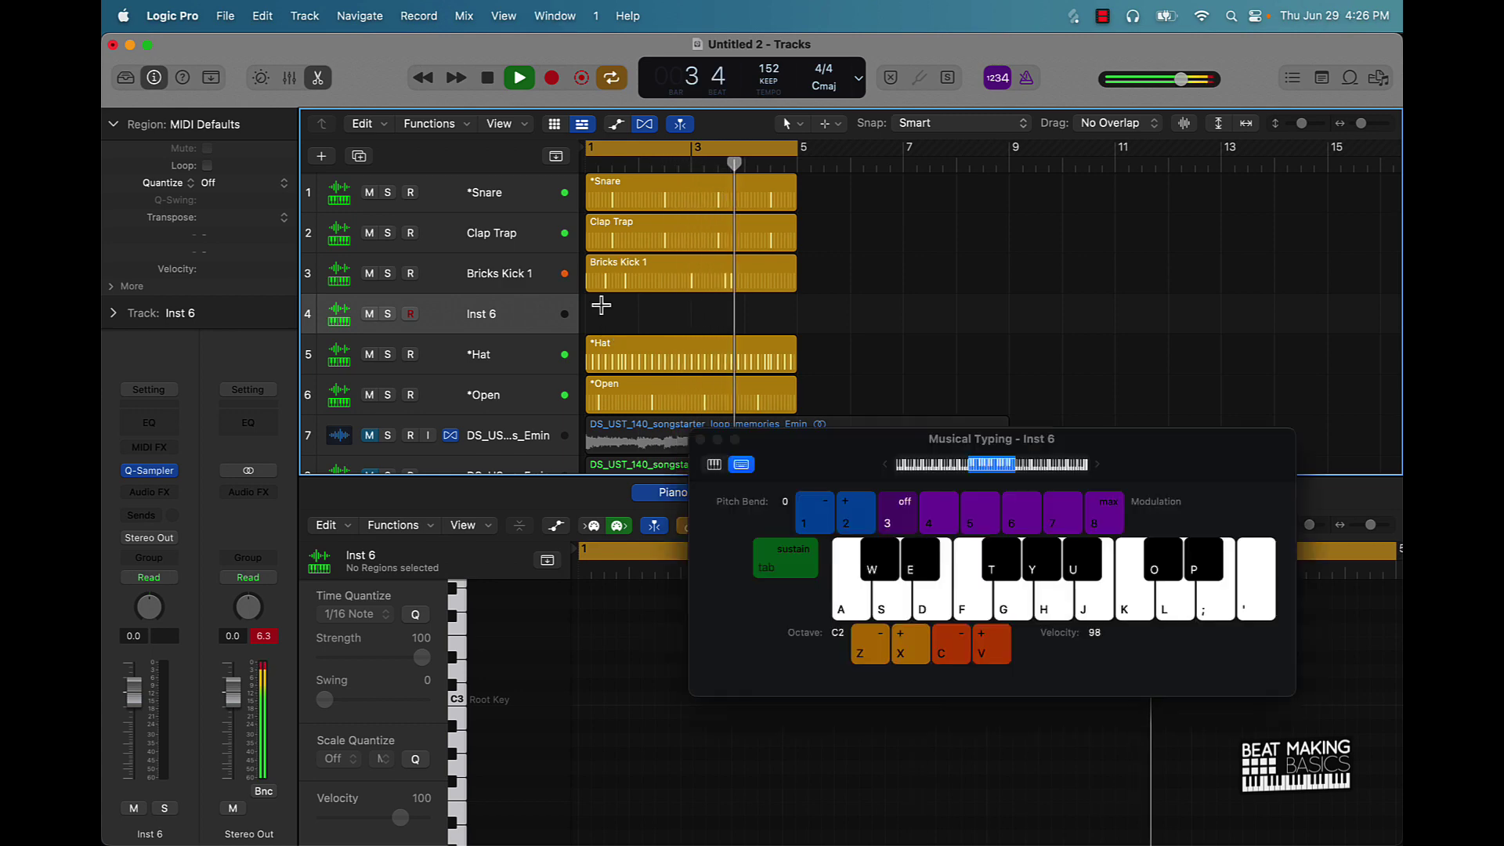
key(k)
key(j)
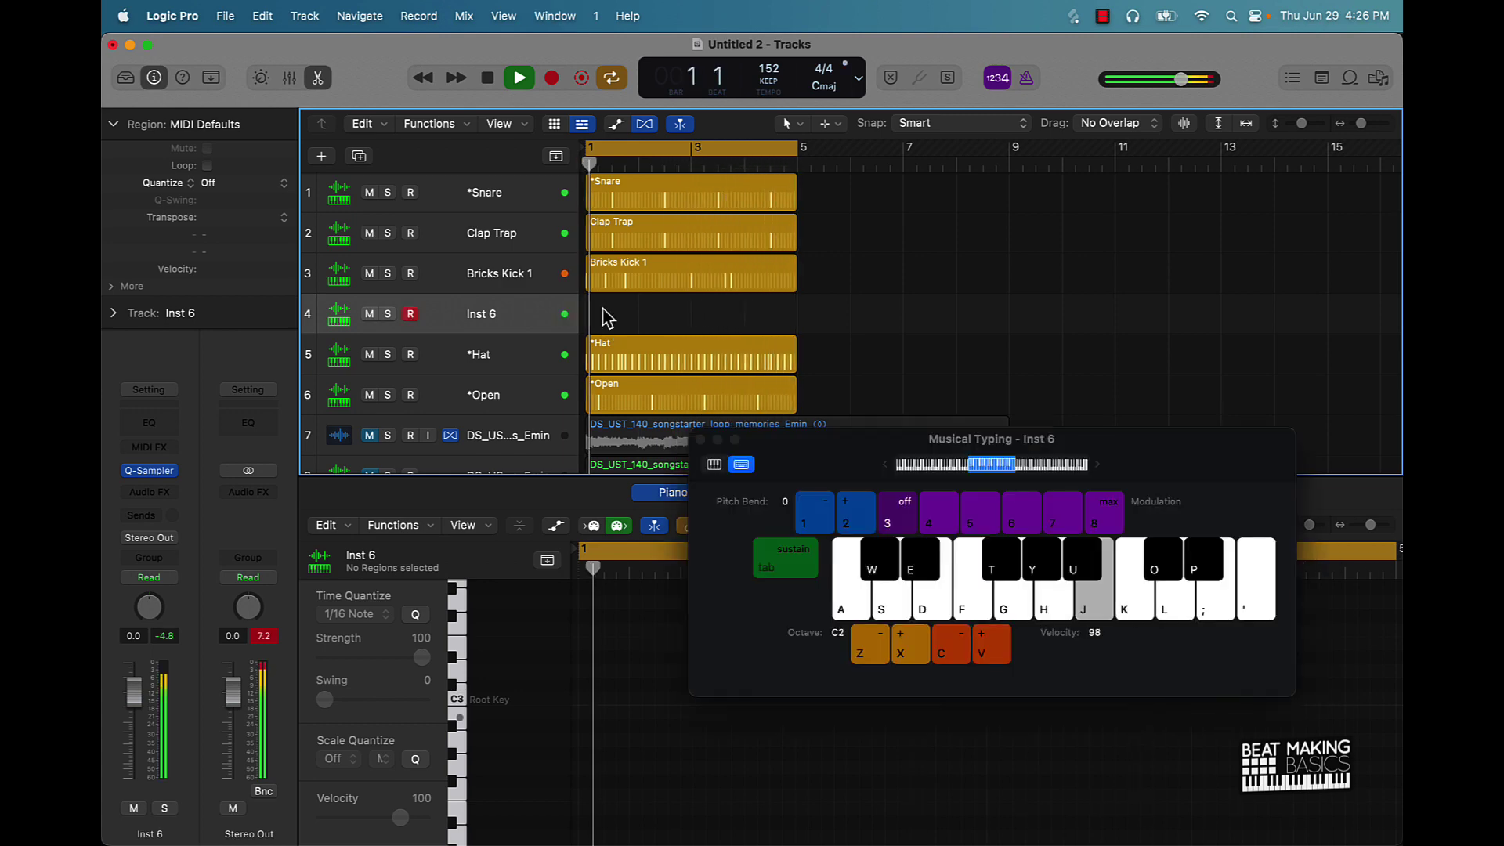
key(j)
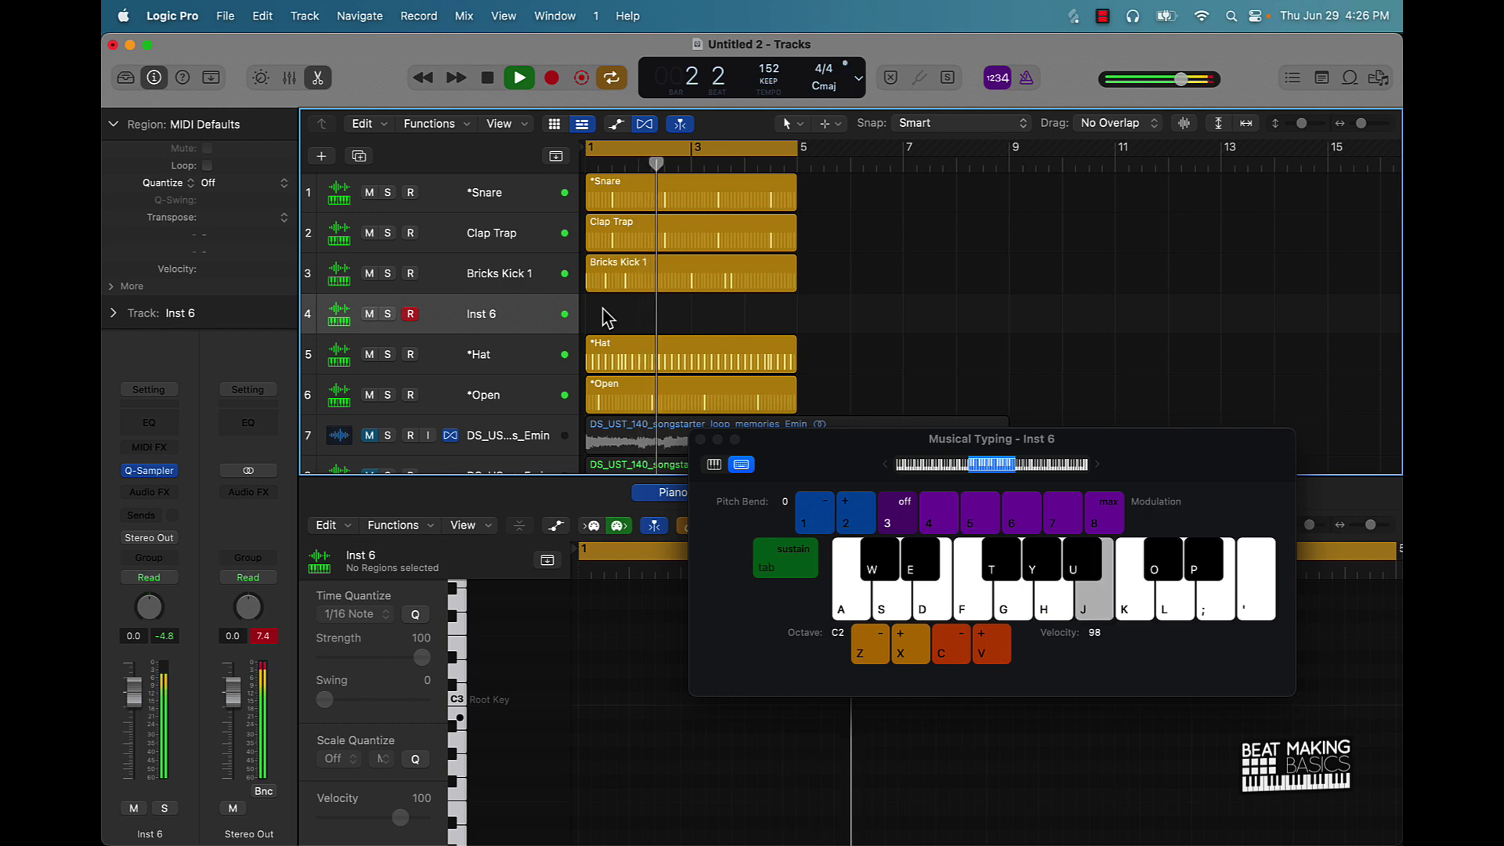
key(k)
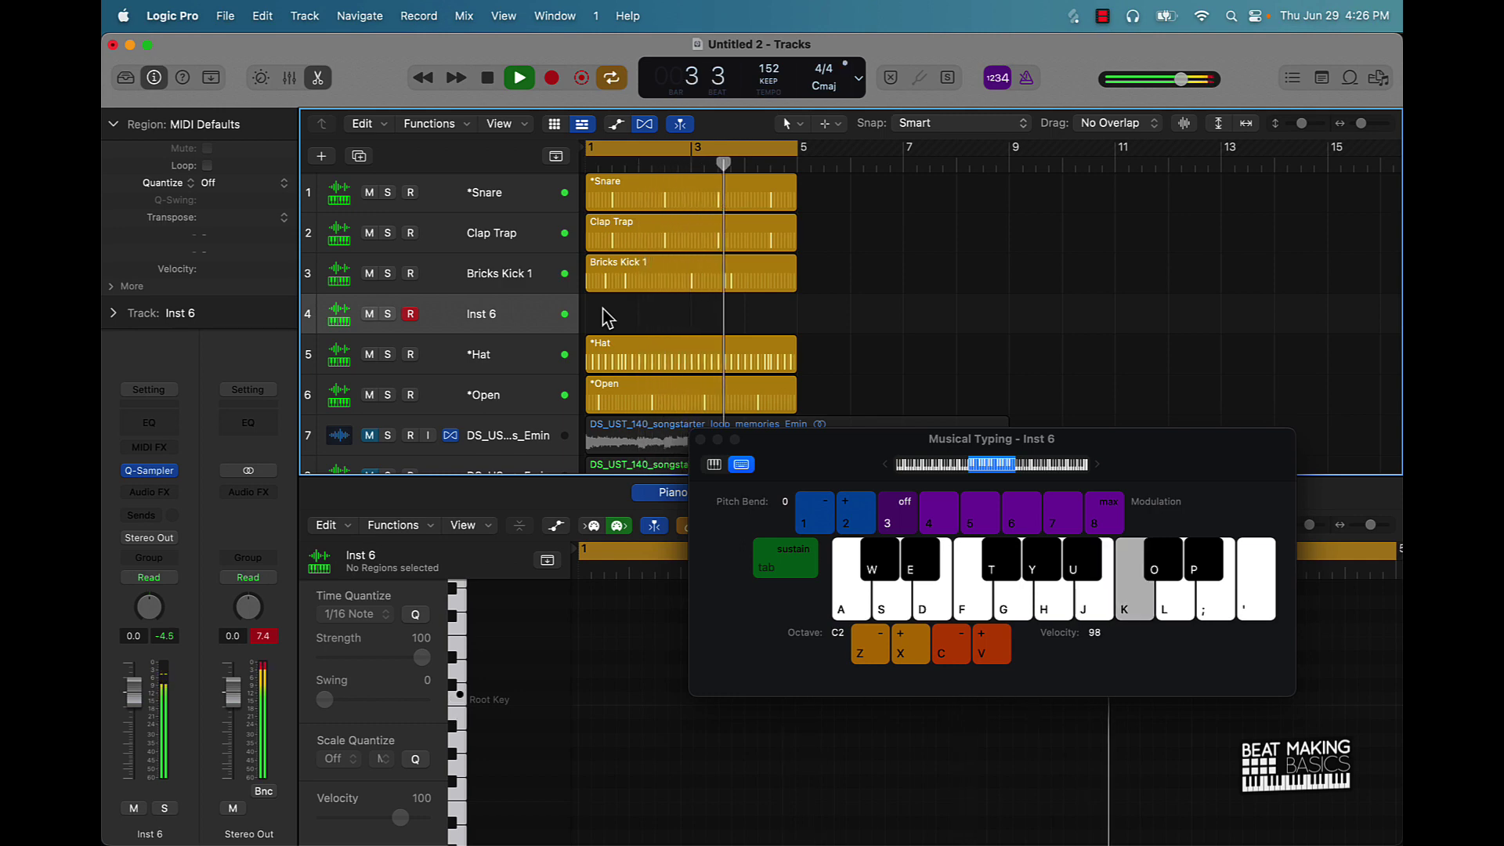
key(l)
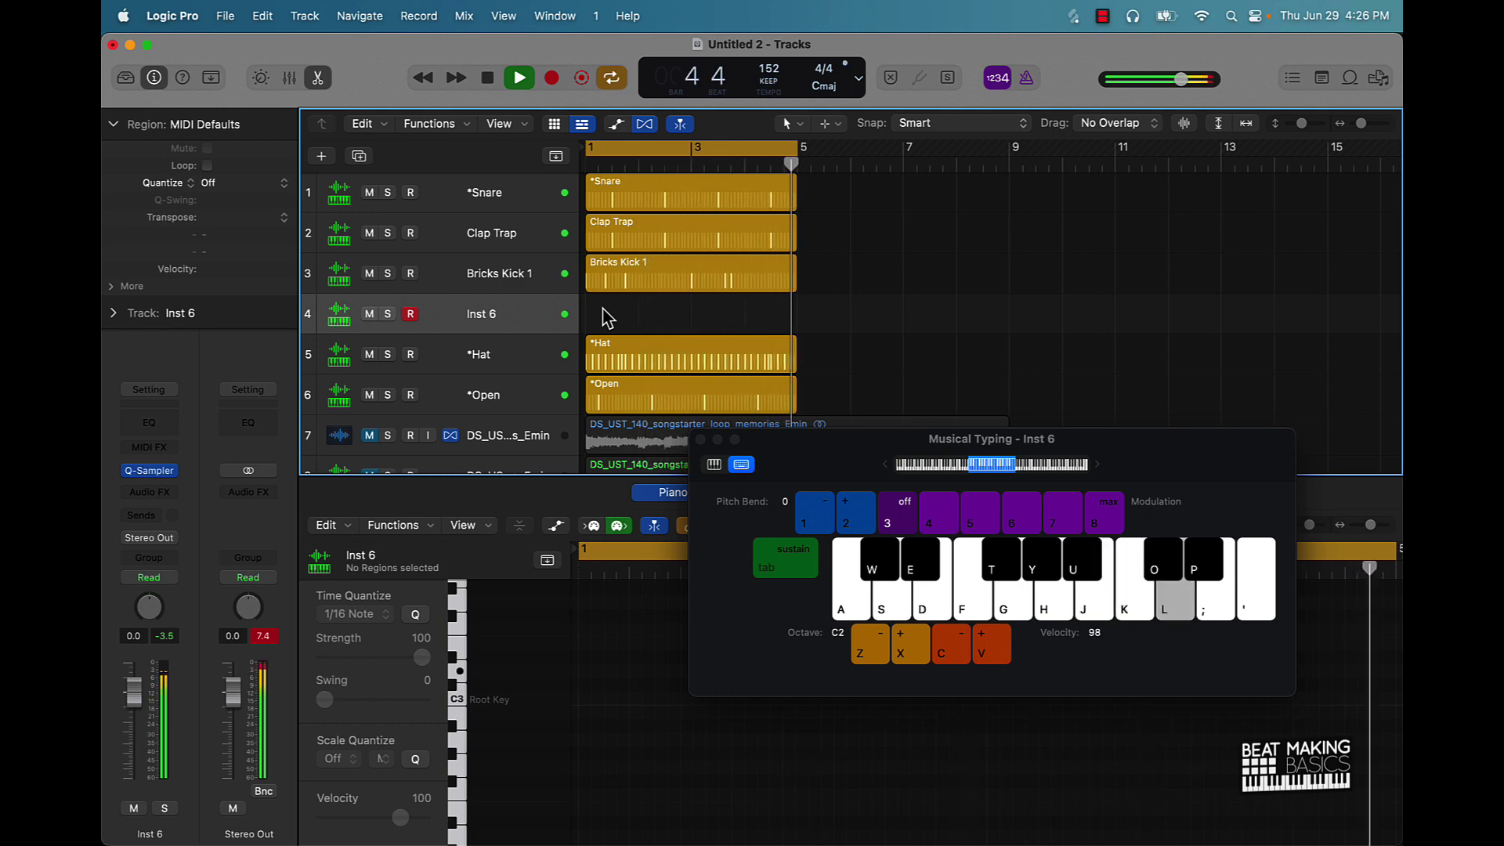
key(j)
key(space)
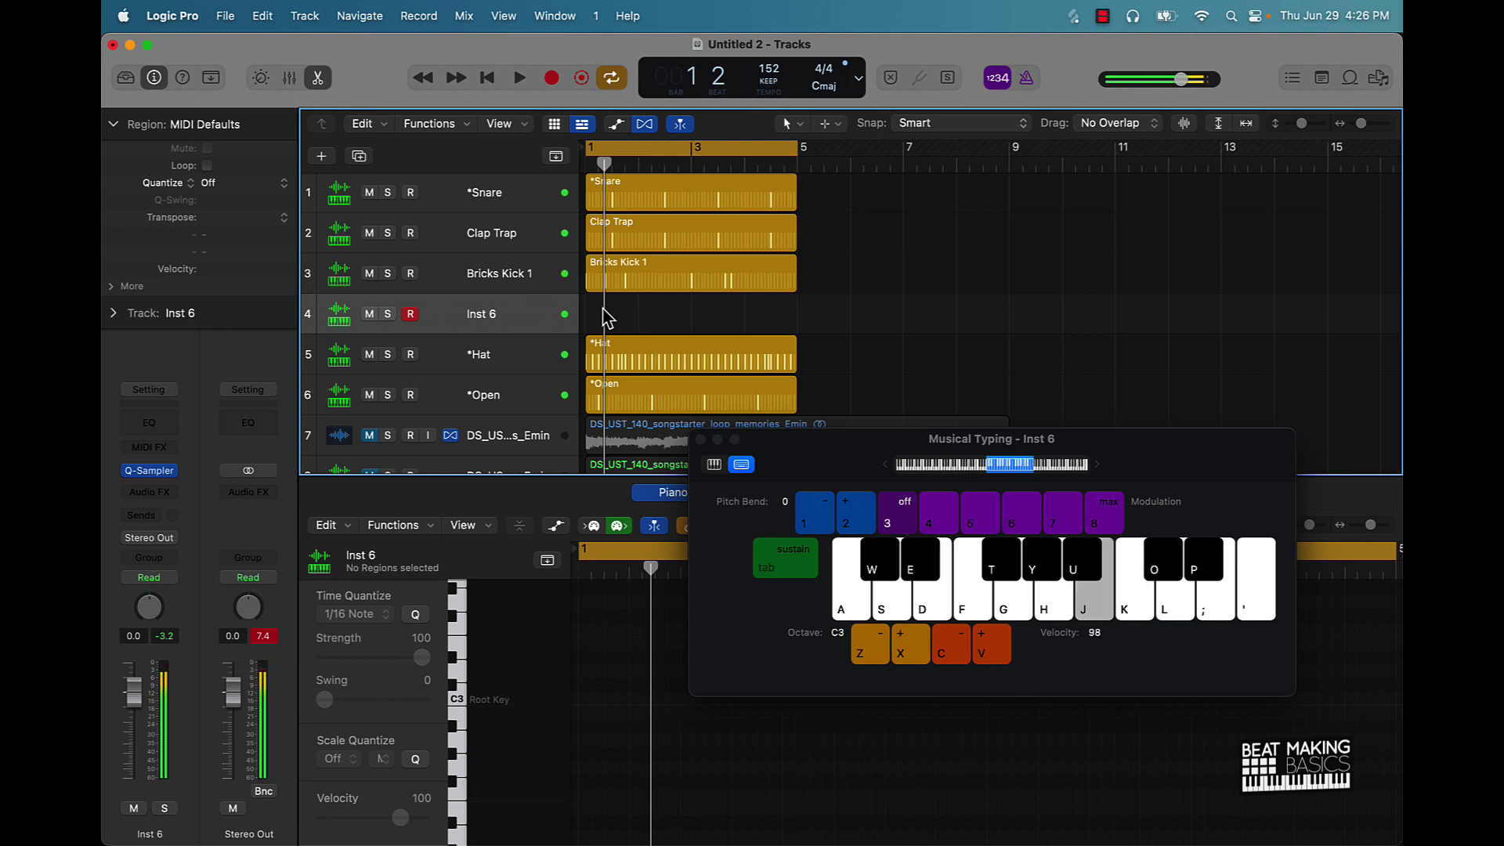
key(k)
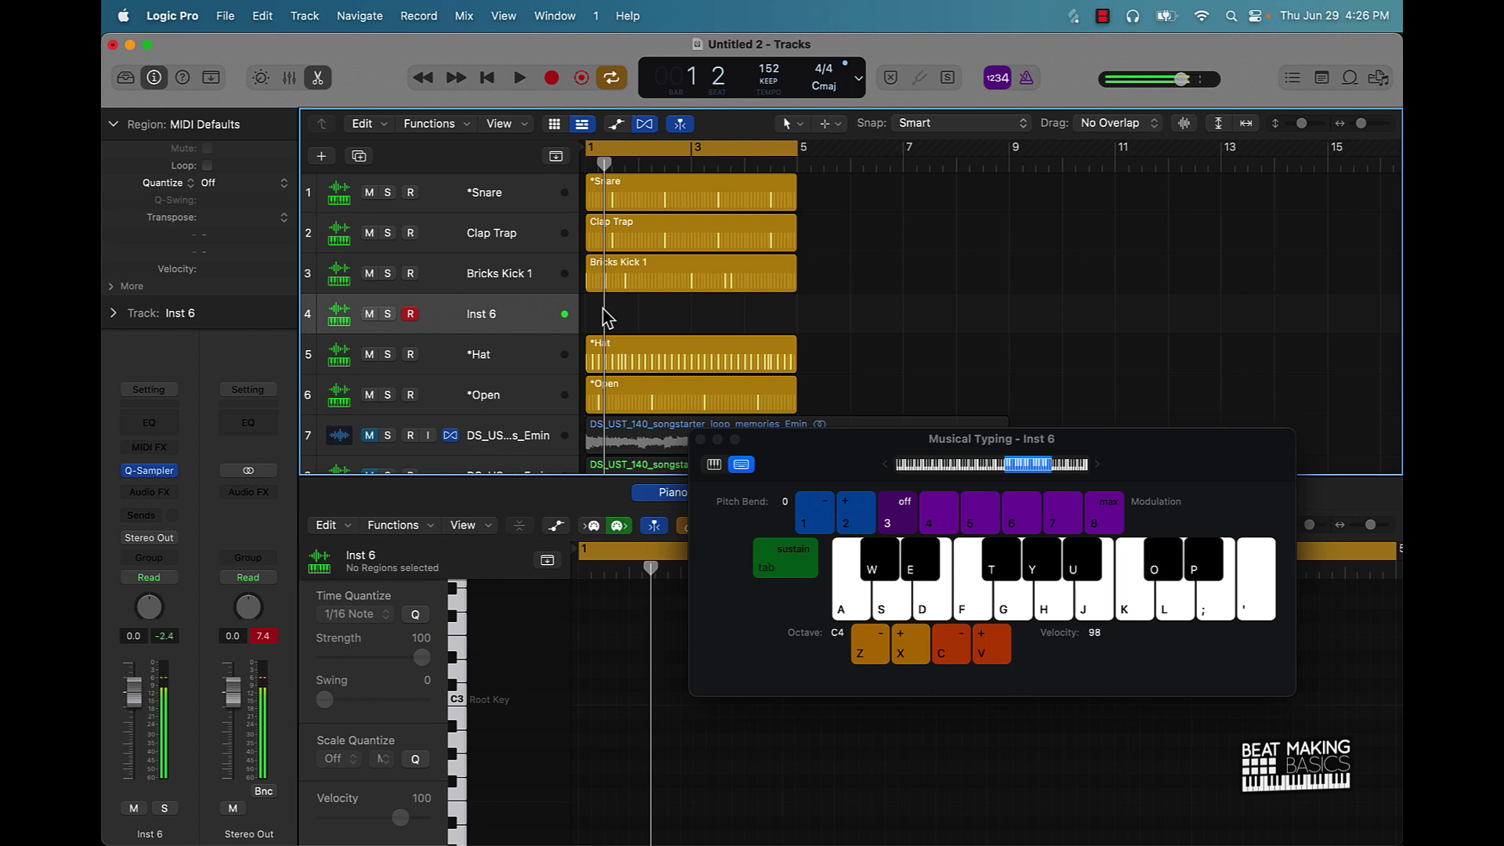
key(i)
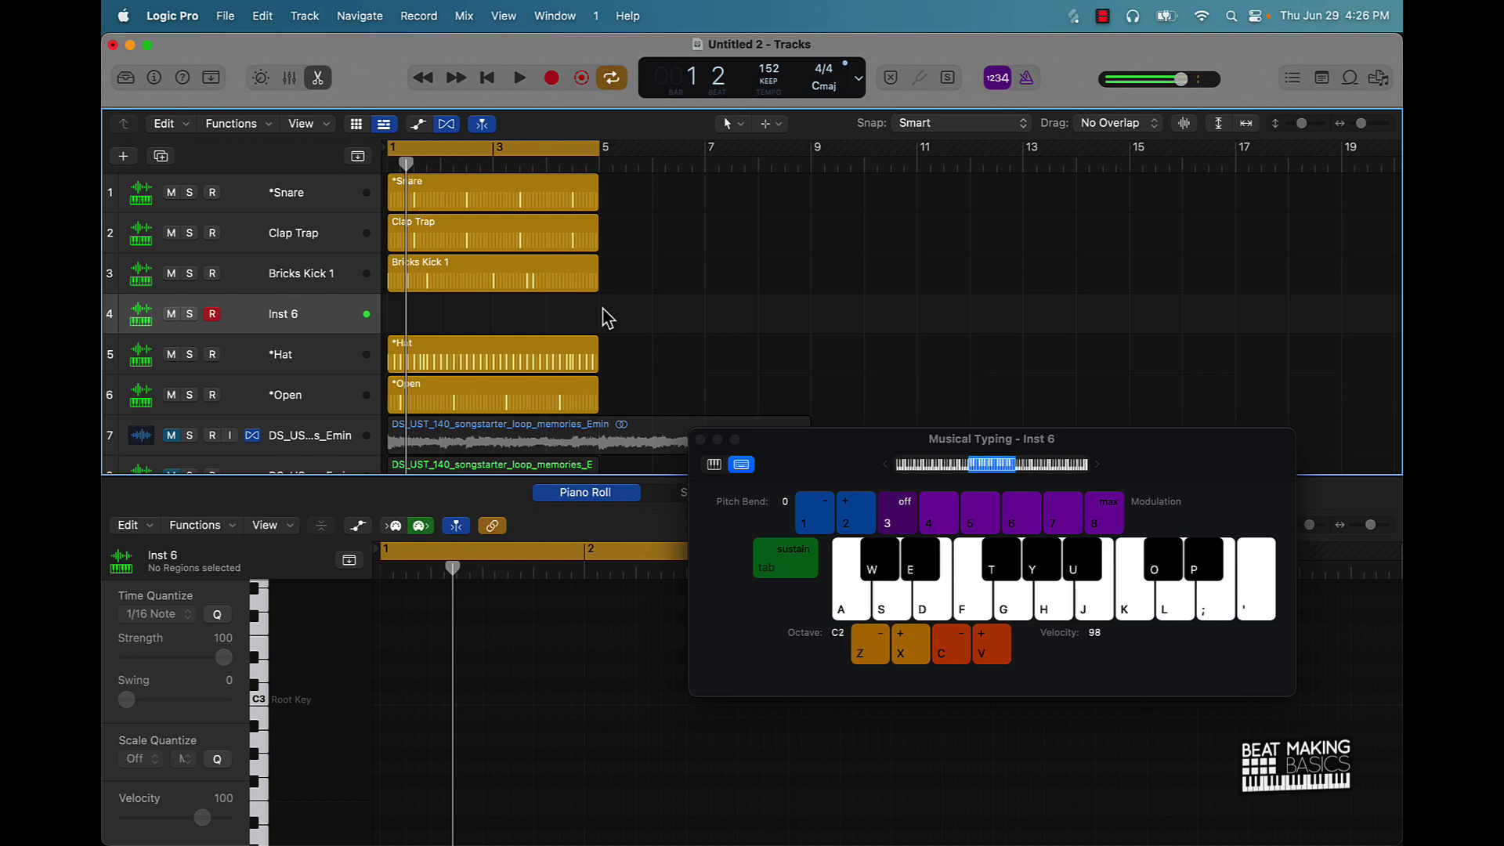
Step: Record a four-bar 808 line on the Inst 6 track from bar 1 using Musical Typing at octave C2
key(r)
key(j)
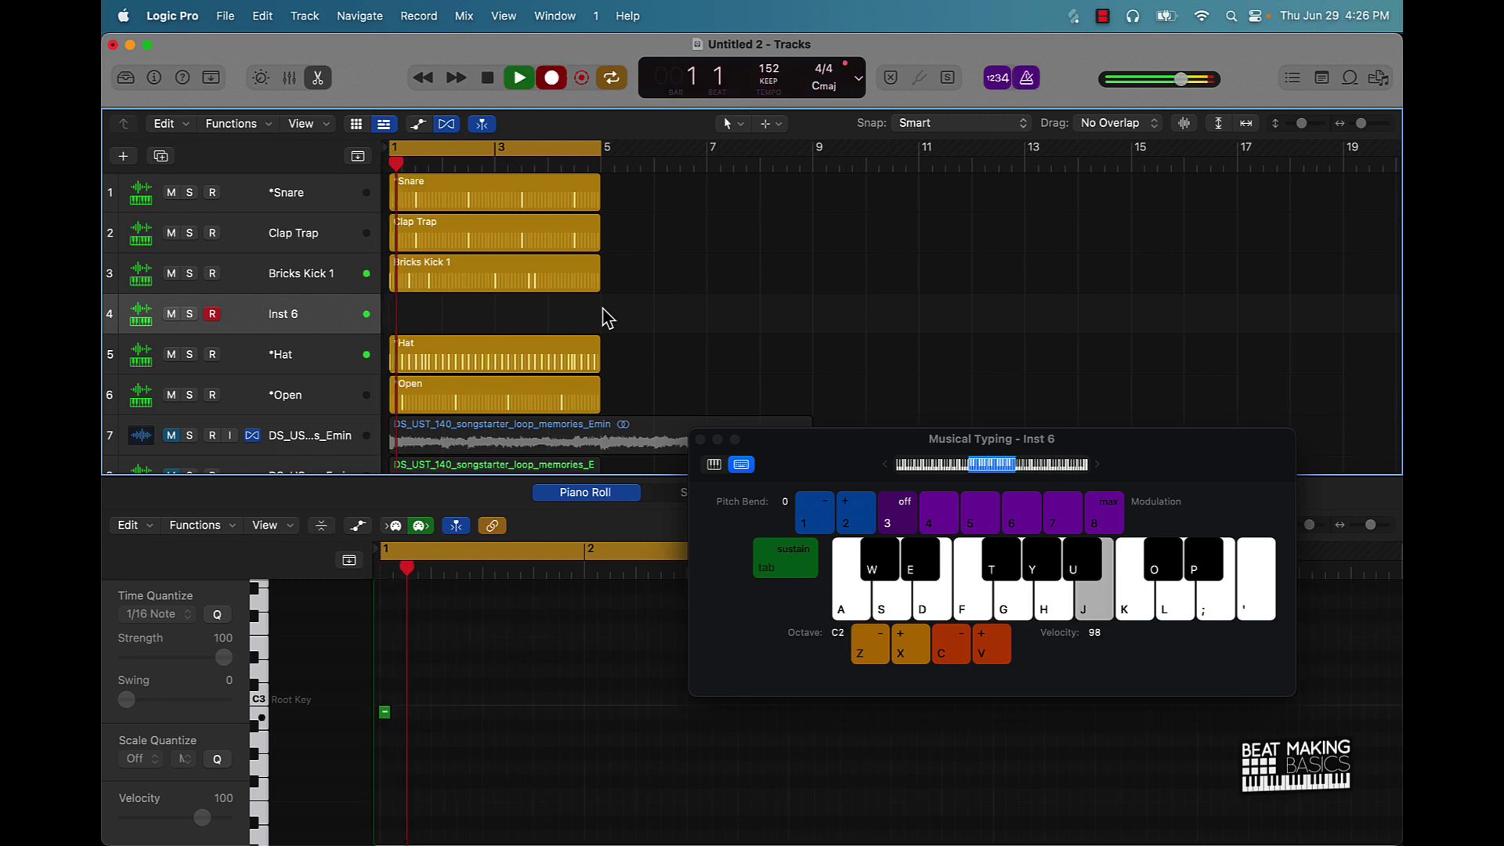
key(j)
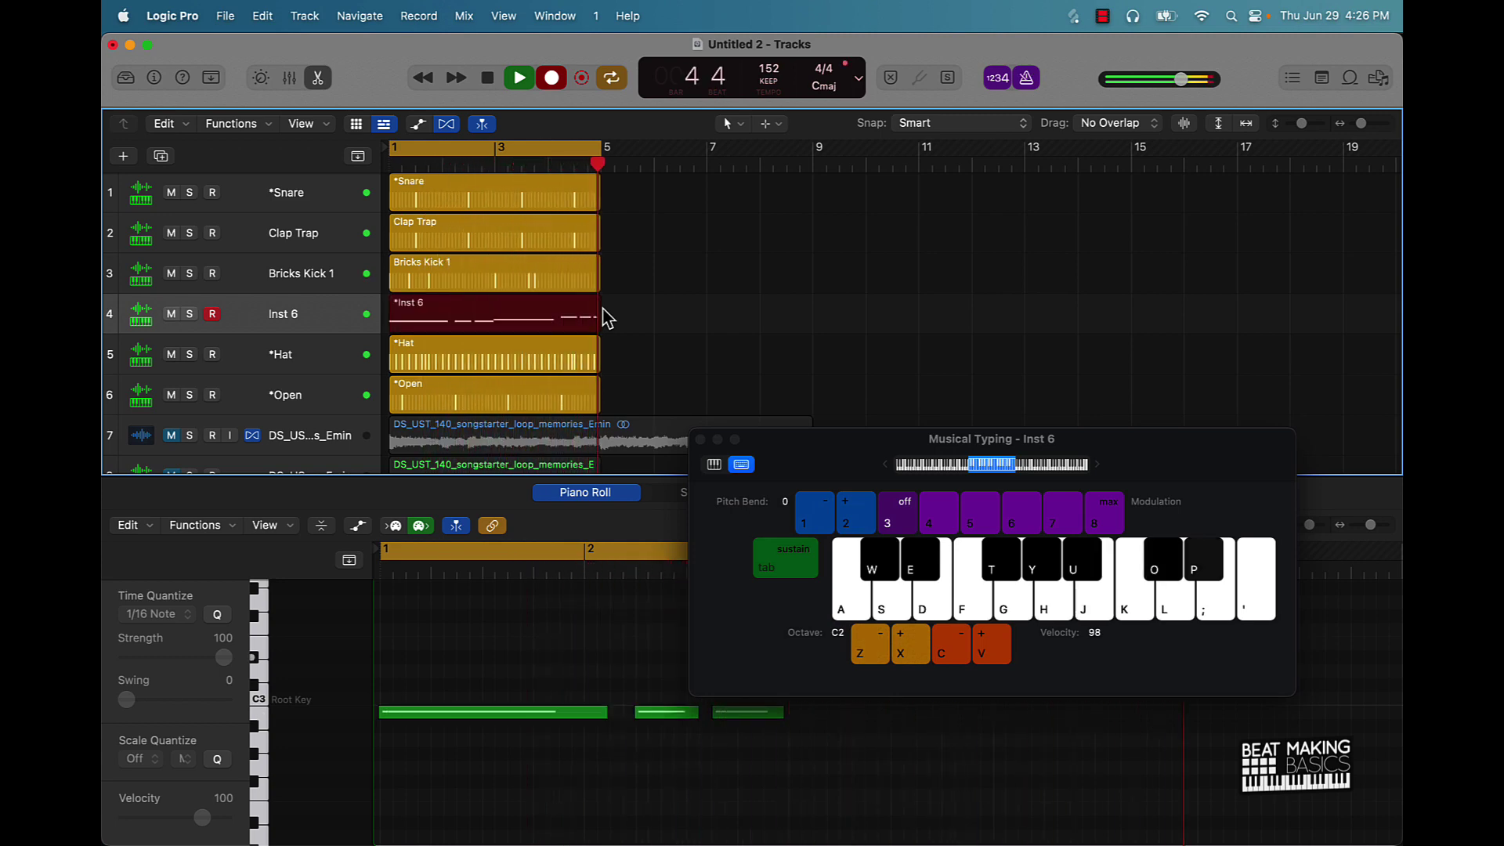
key(space)
Step: Quantize all notes of the recorded Inst 6 region to 1/16 Swing A and play it back
click(581, 674)
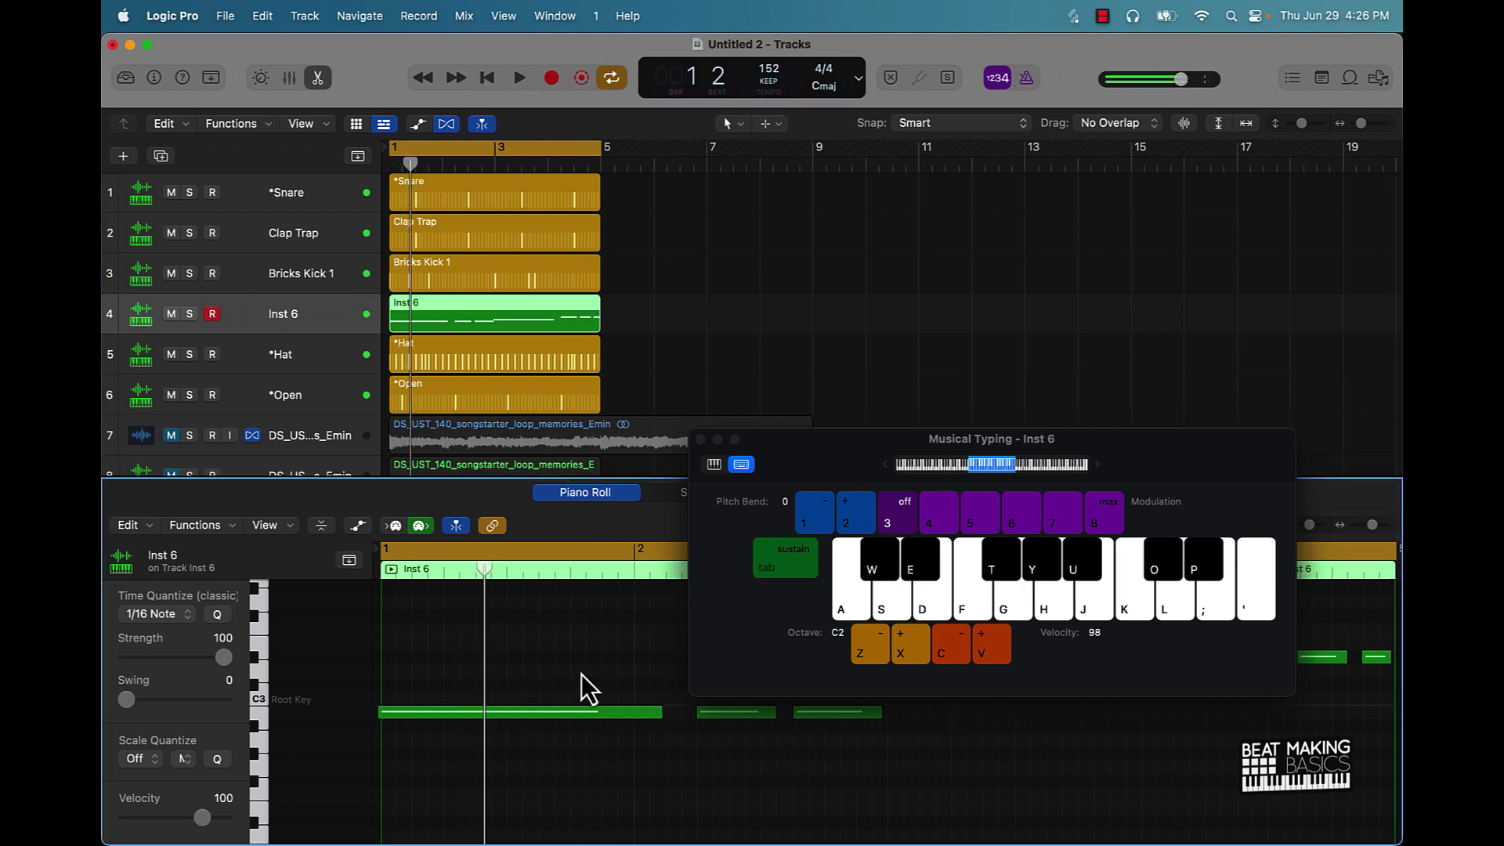
key(super+a)
click(189, 619)
scroll(181, 705, down, 5)
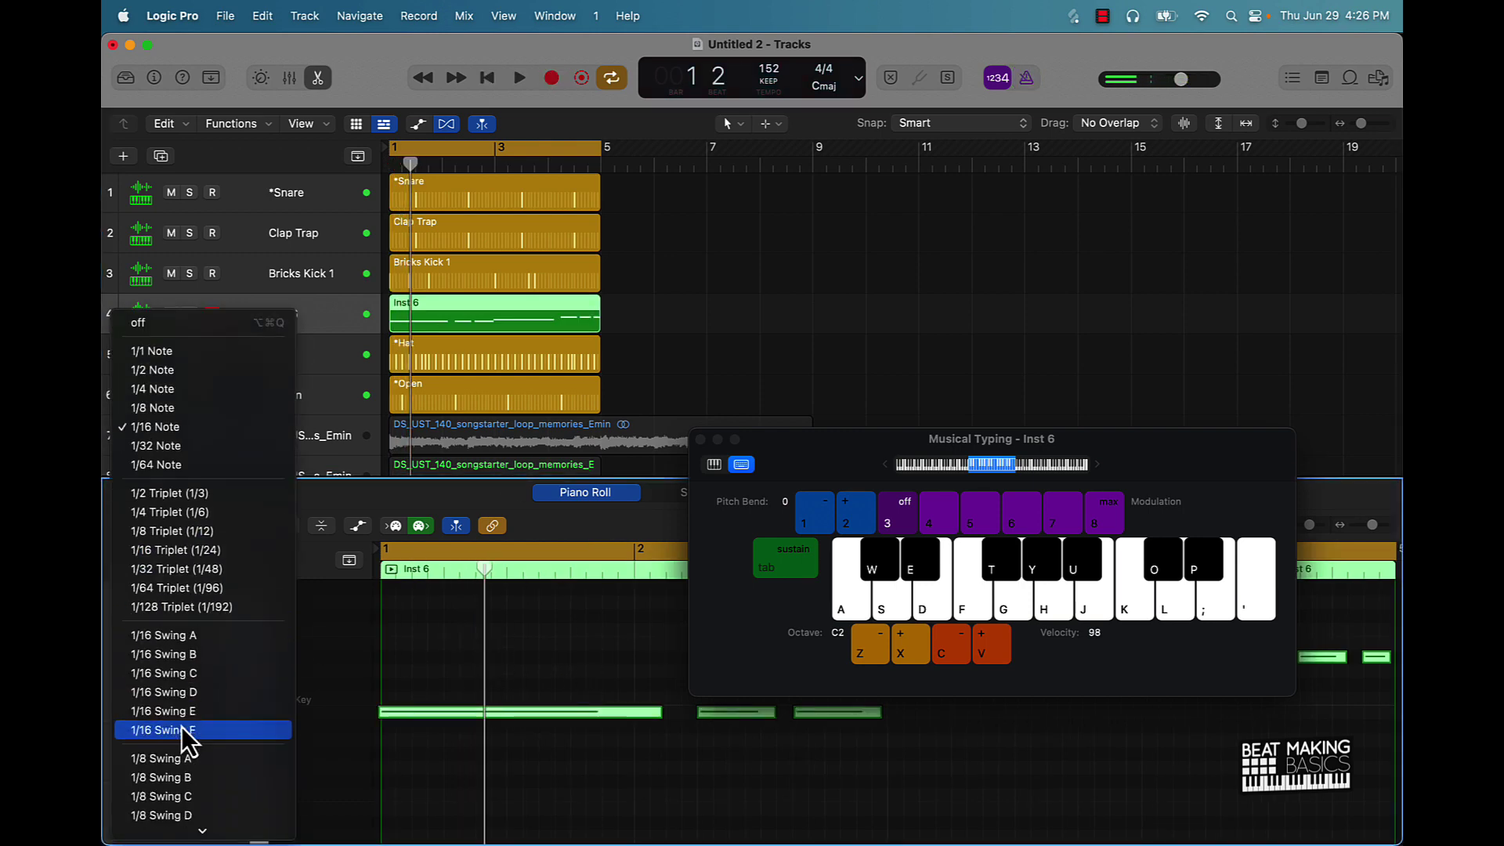
click(196, 637)
key(space)
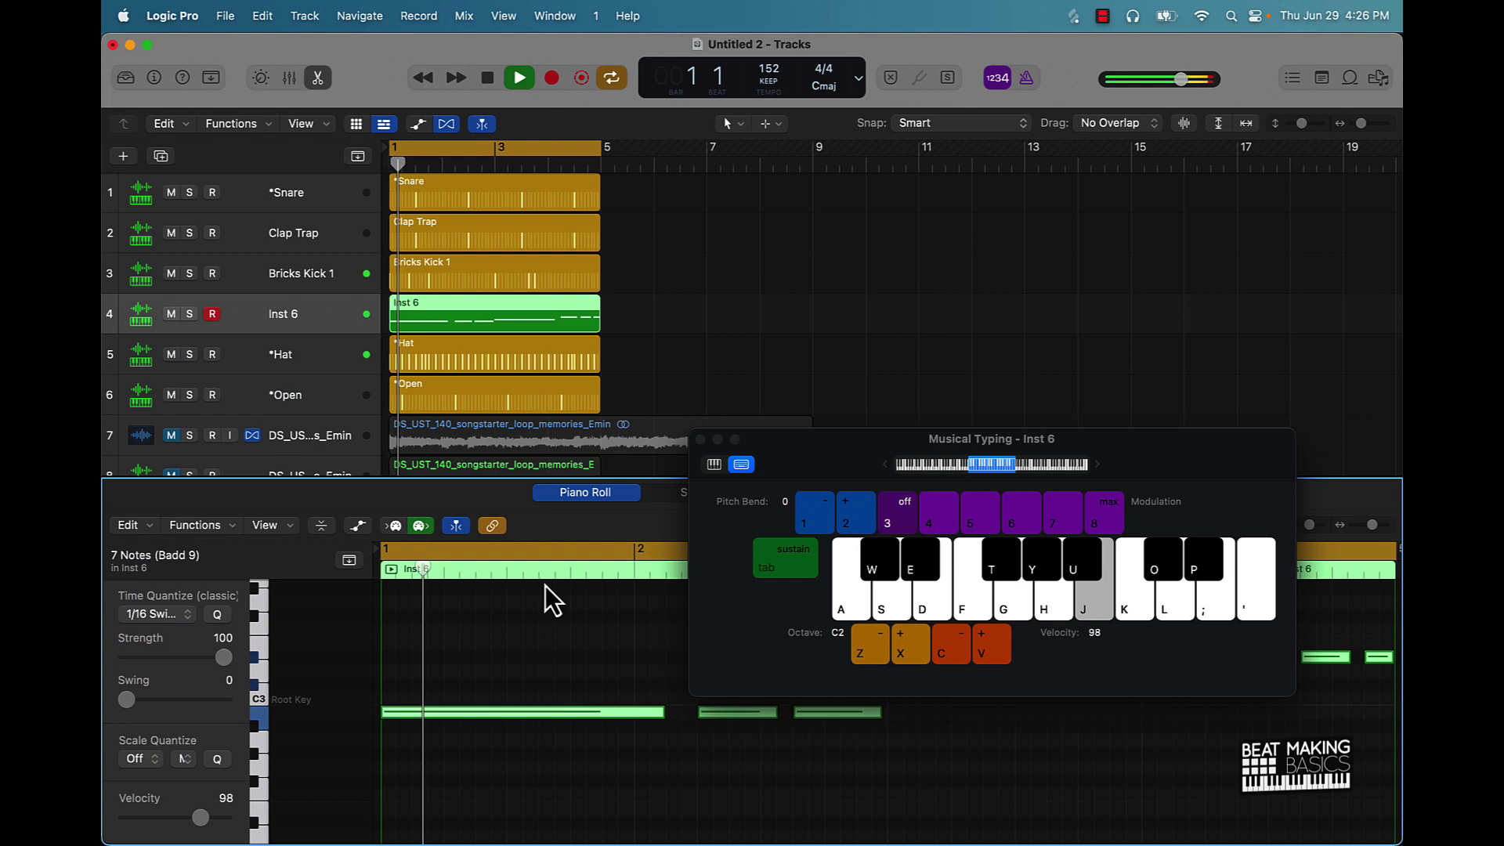
Step: Close Musical Typing, fit all tracks in view, and listen to the beat with melody track 10 temporarily unmuted
click(700, 439)
click(880, 342)
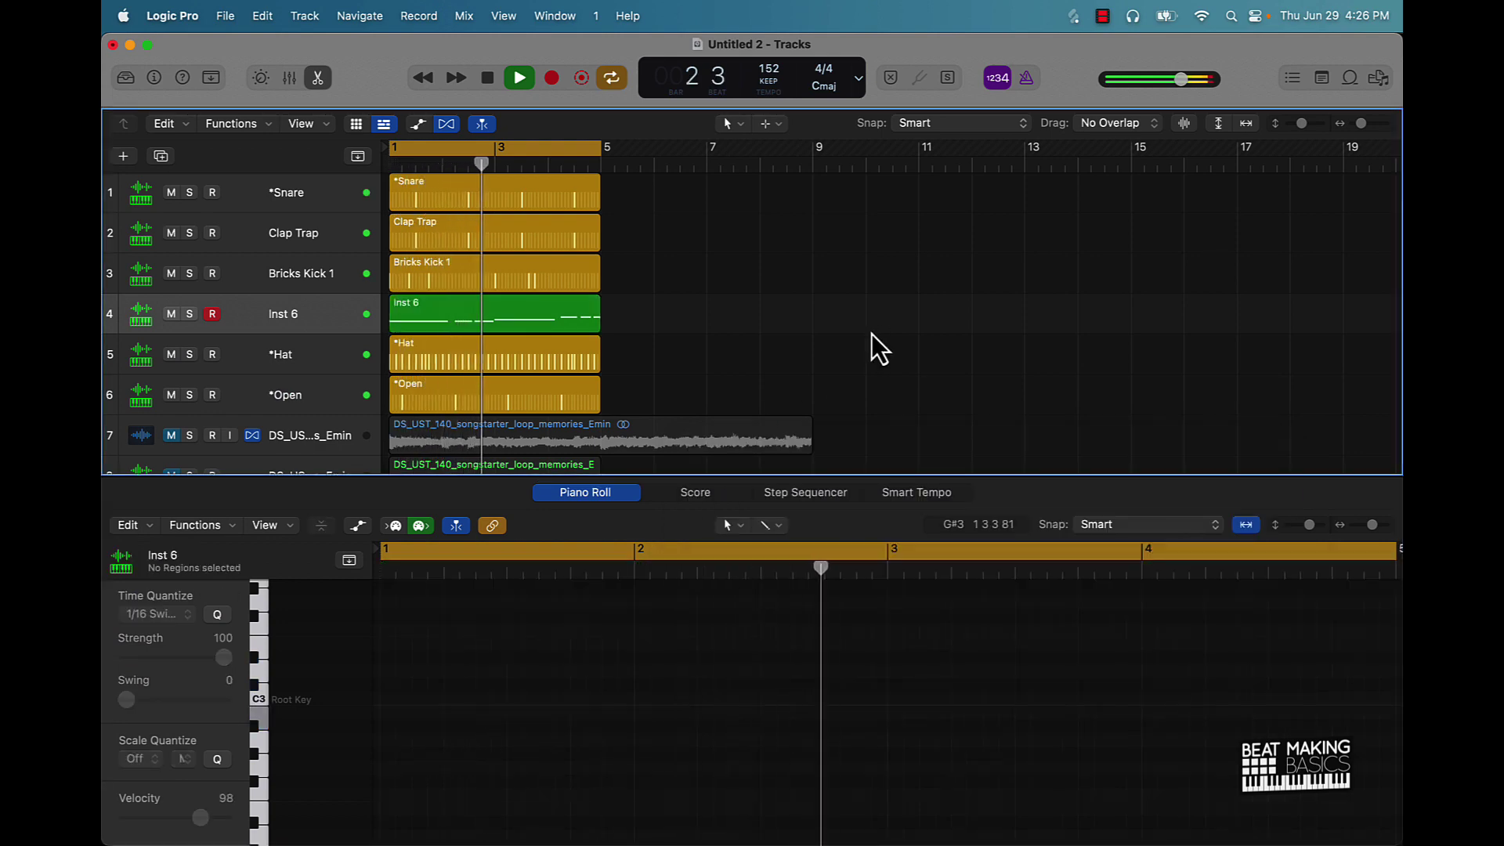
scroll(848, 360, down, 5)
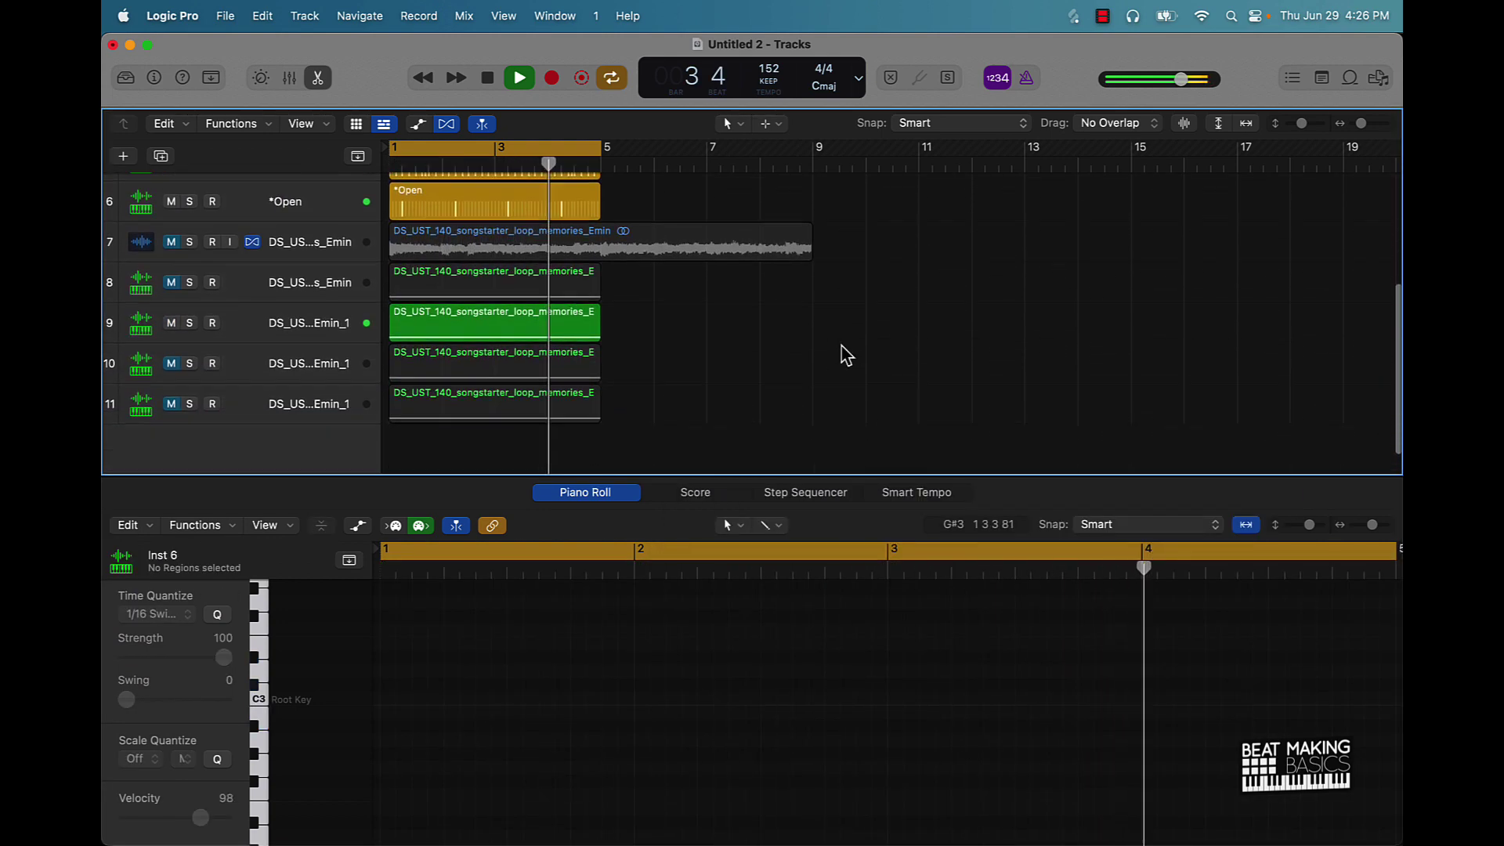
scroll(815, 345, down, 3)
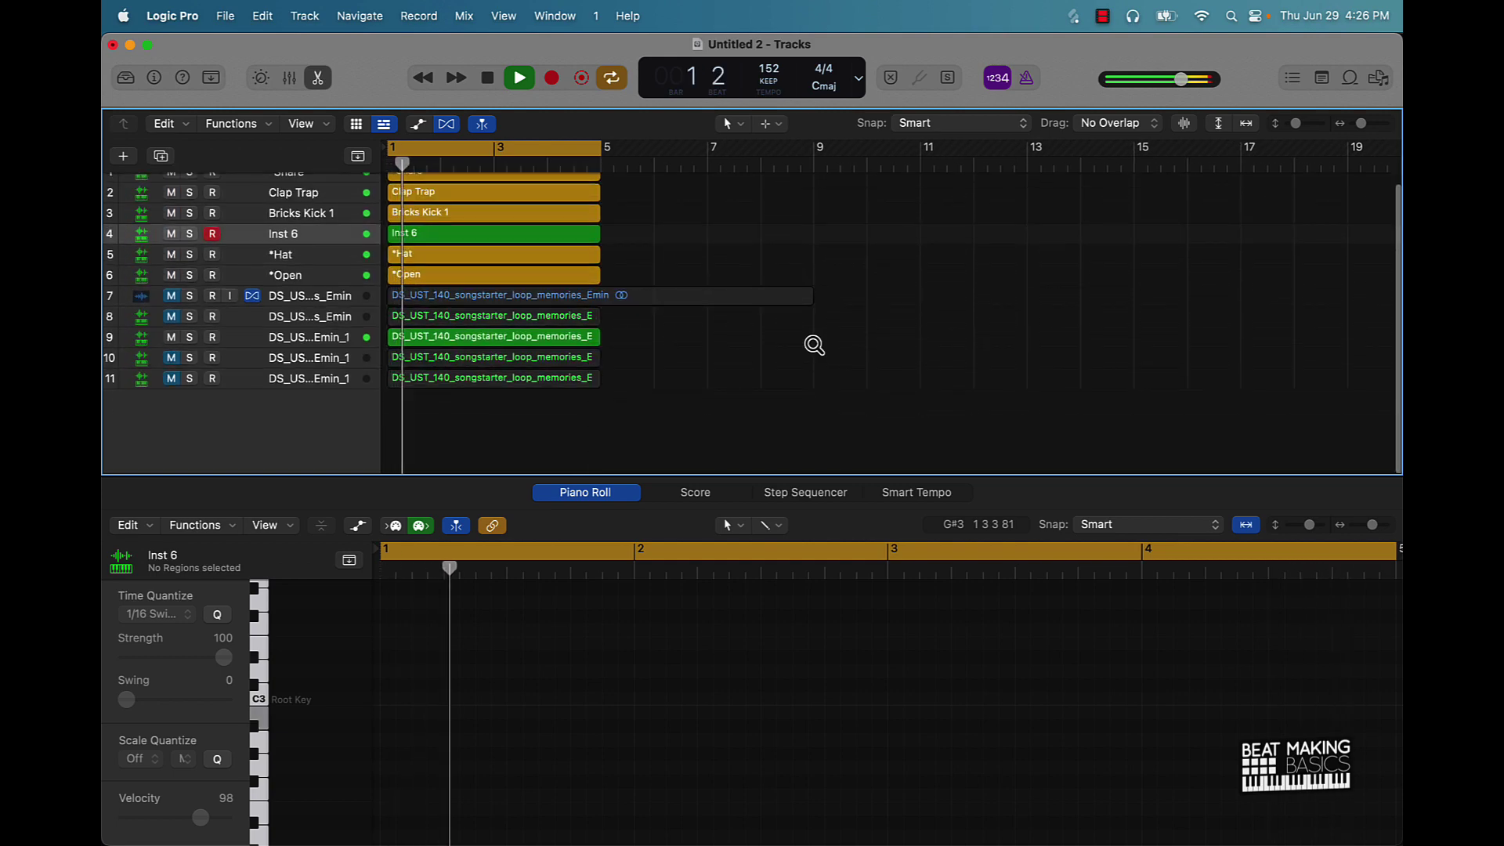
scroll(815, 345, down, 3)
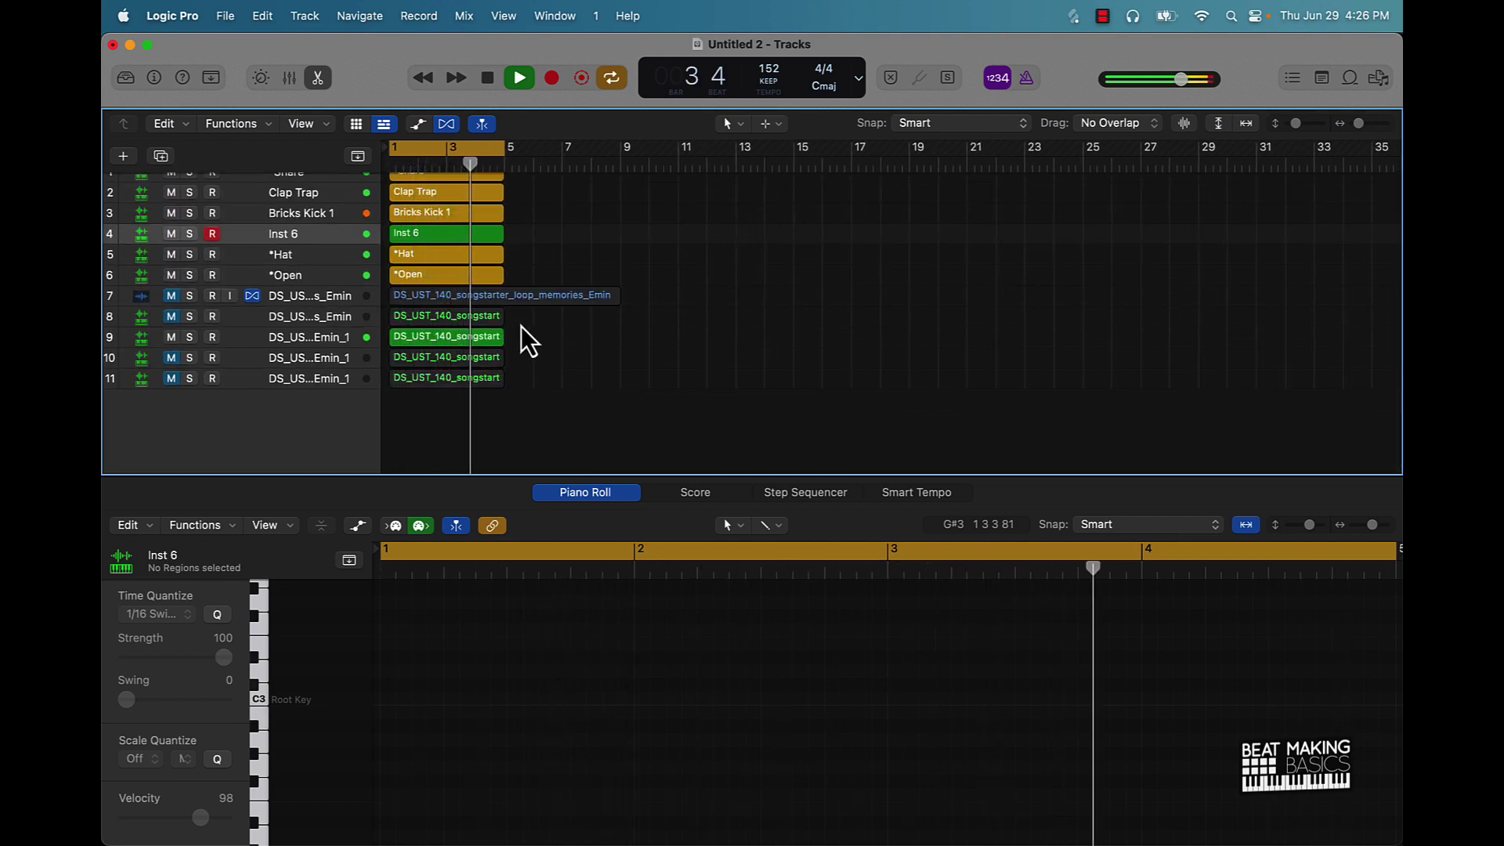
click(170, 358)
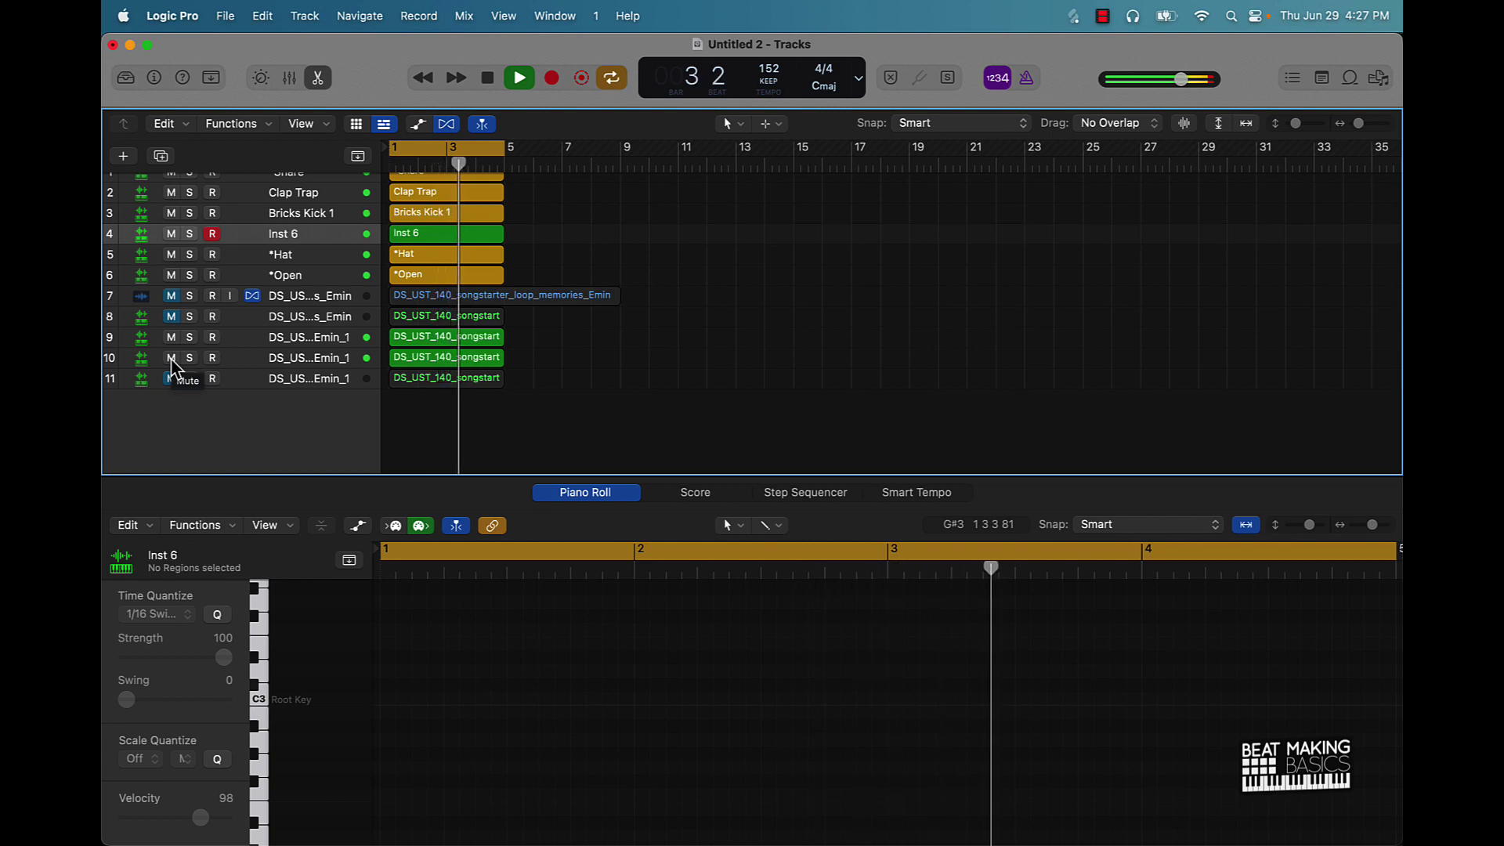
key(space)
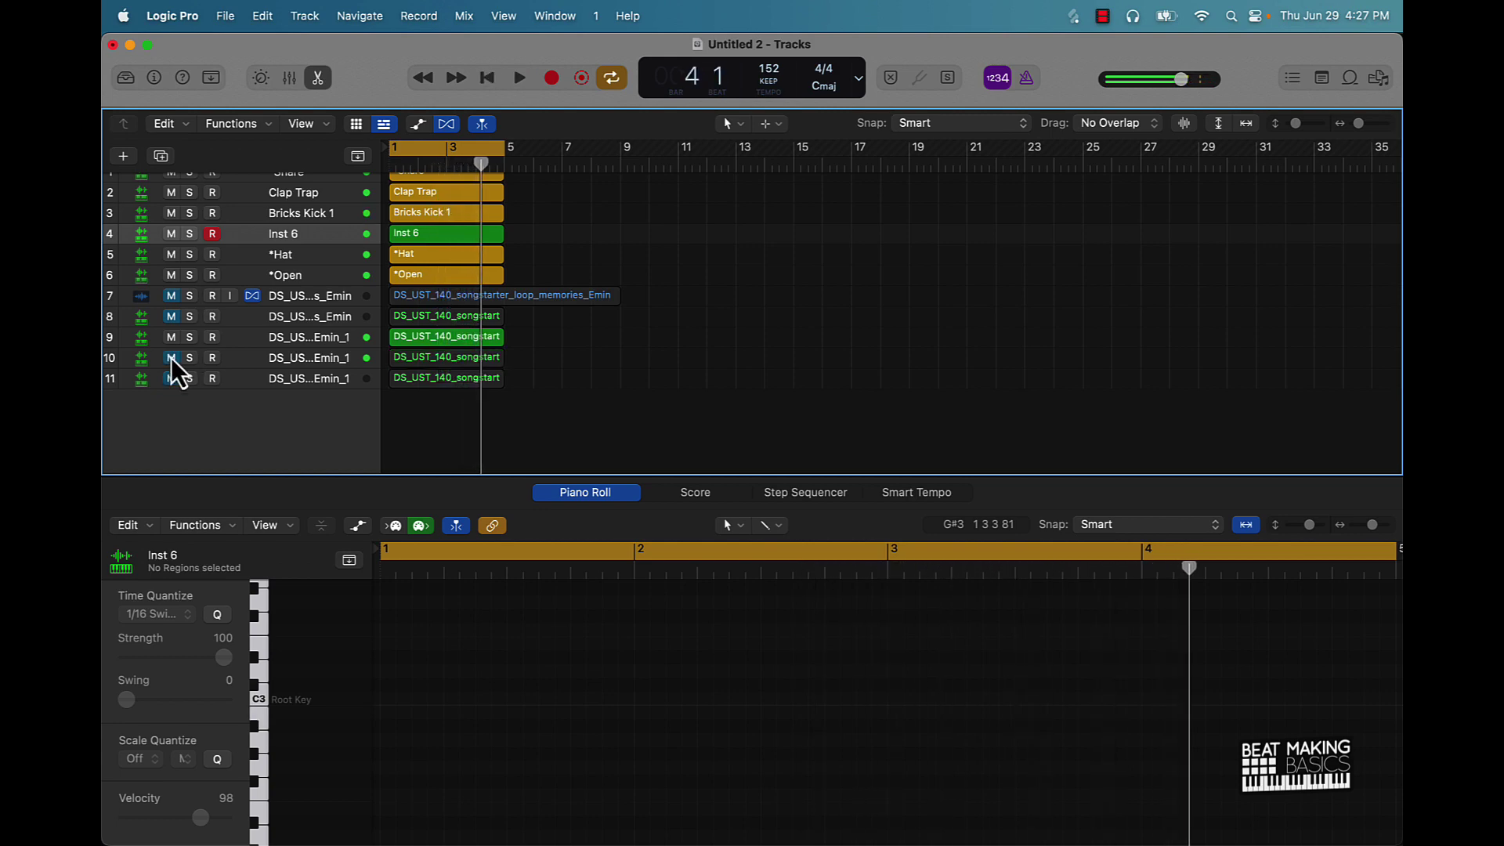
Step: Unmute melody track 8, mute track 9, return the playhead to bar 1, and select track 8's region
click(171, 318)
key(Return)
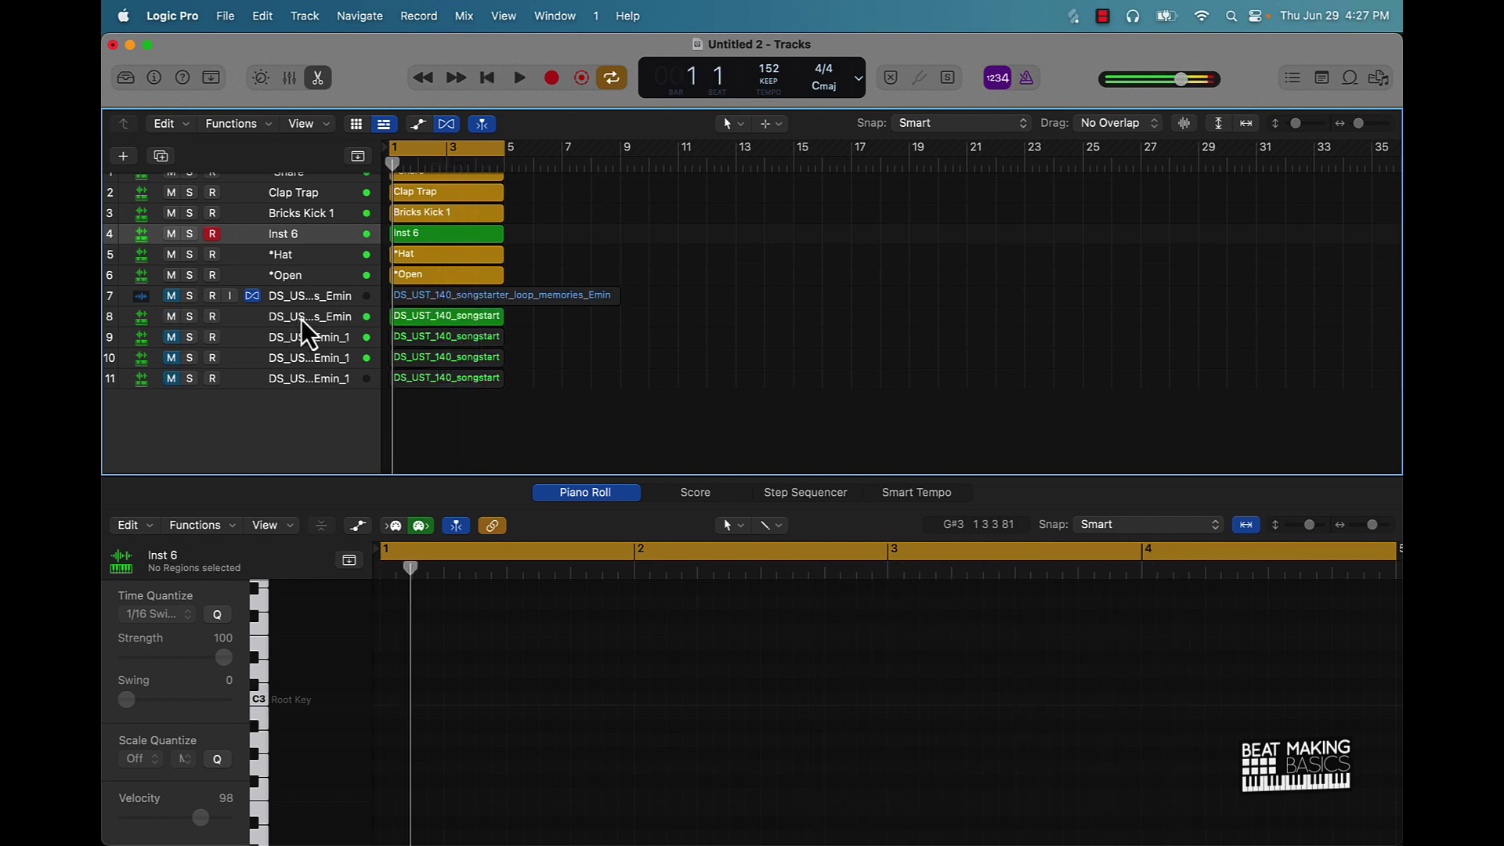
click(415, 316)
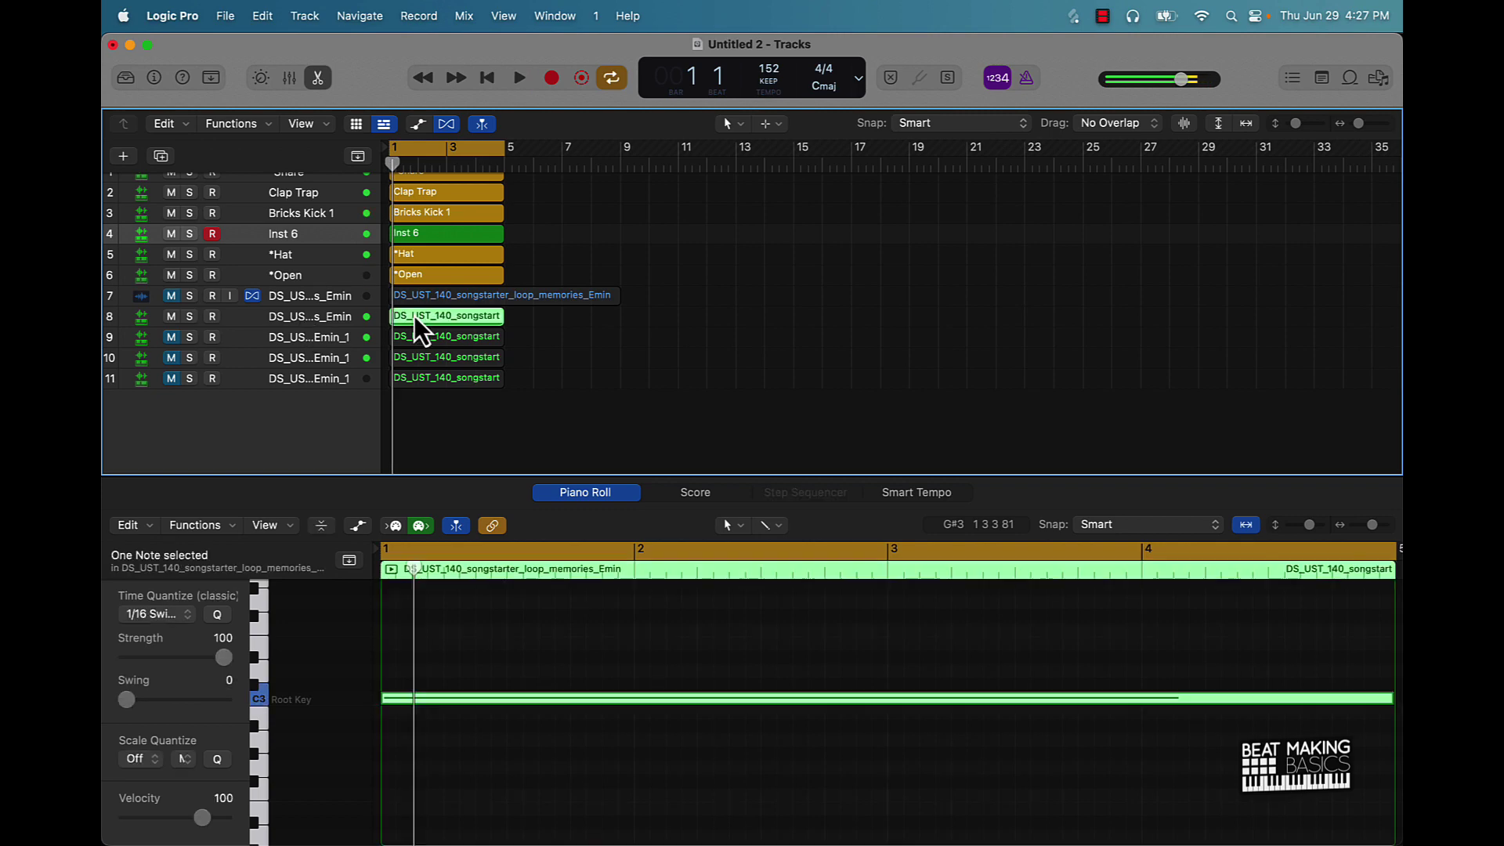
Step: Set the playback direction of track 8's Quick Sampler to Forward and listen to it with the beat
click(277, 317)
click(154, 77)
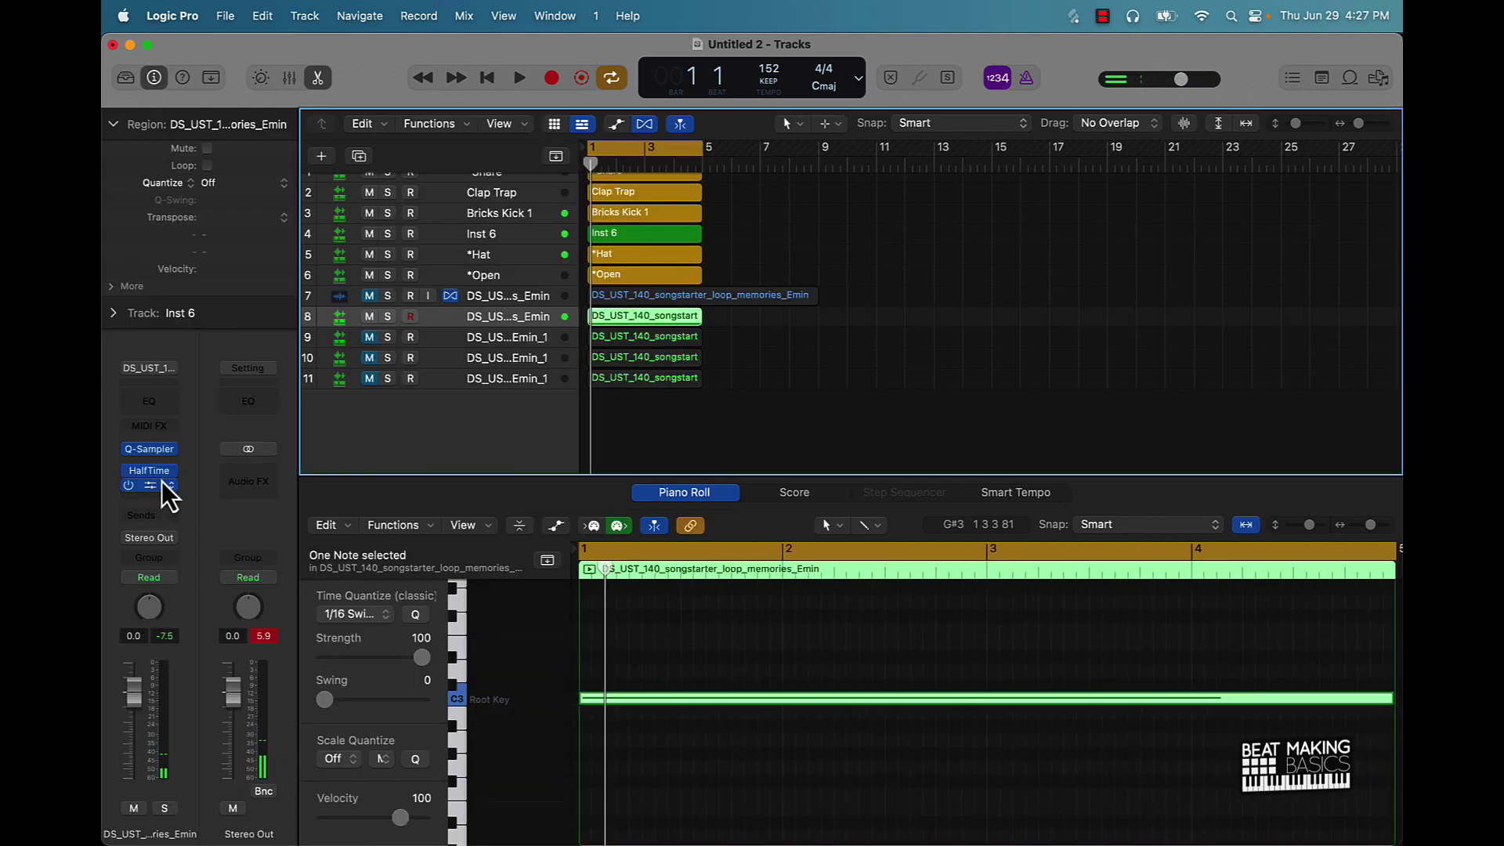
click(150, 450)
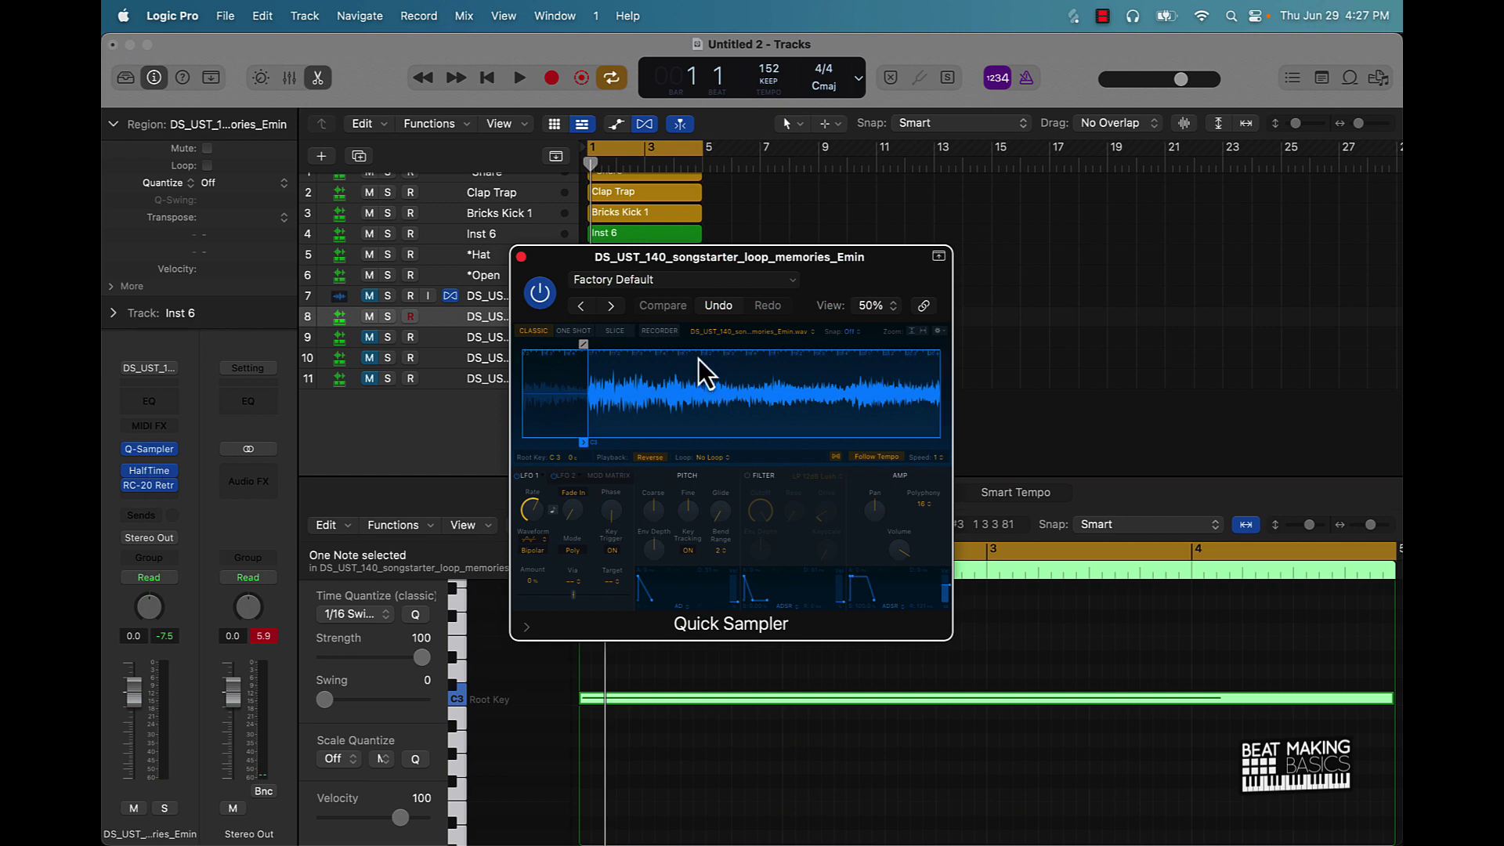
click(650, 458)
key(space)
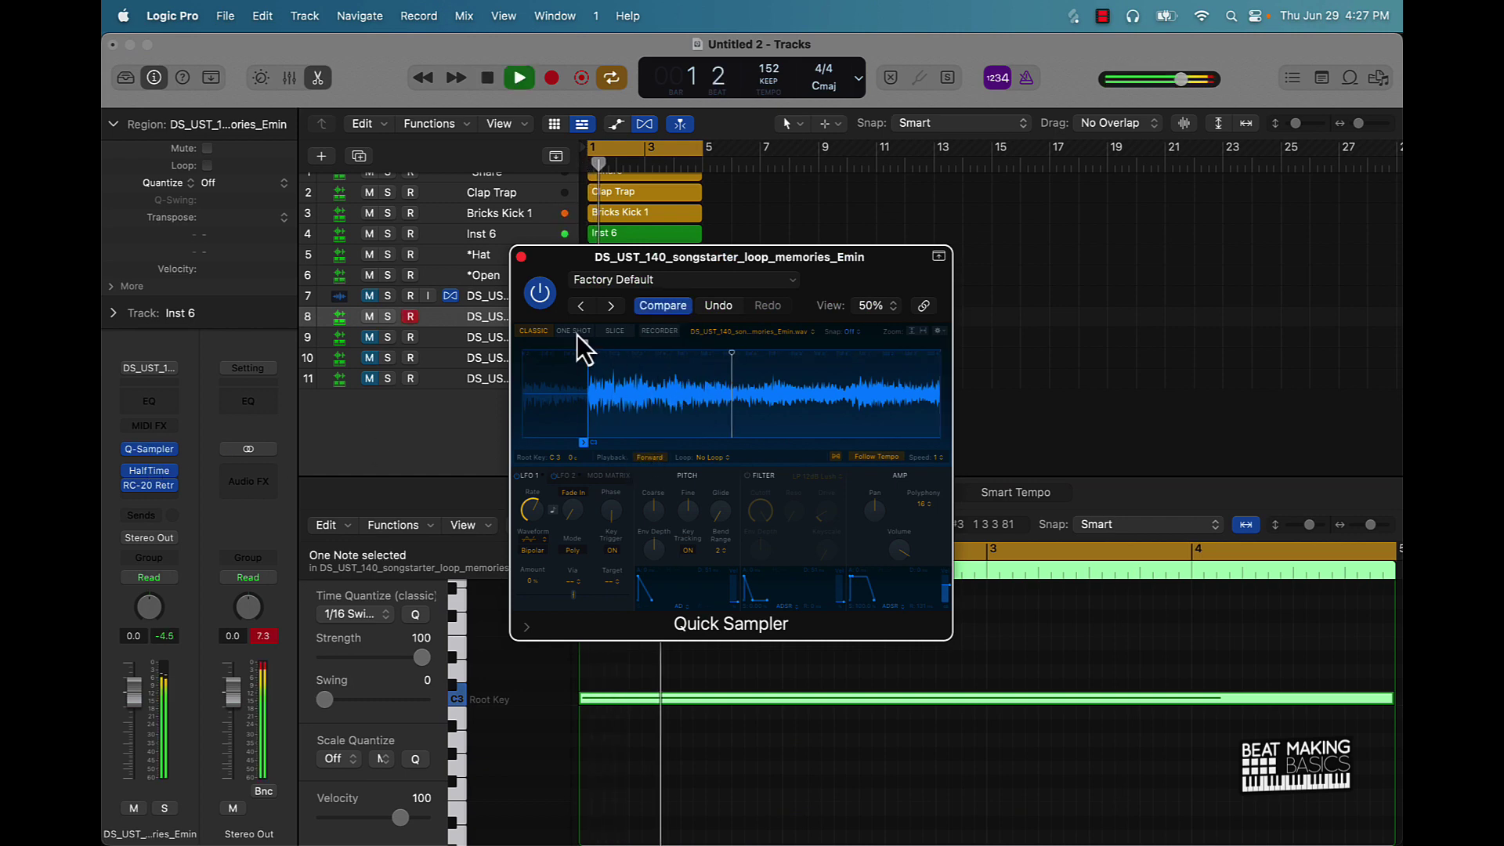
click(521, 257)
key(space)
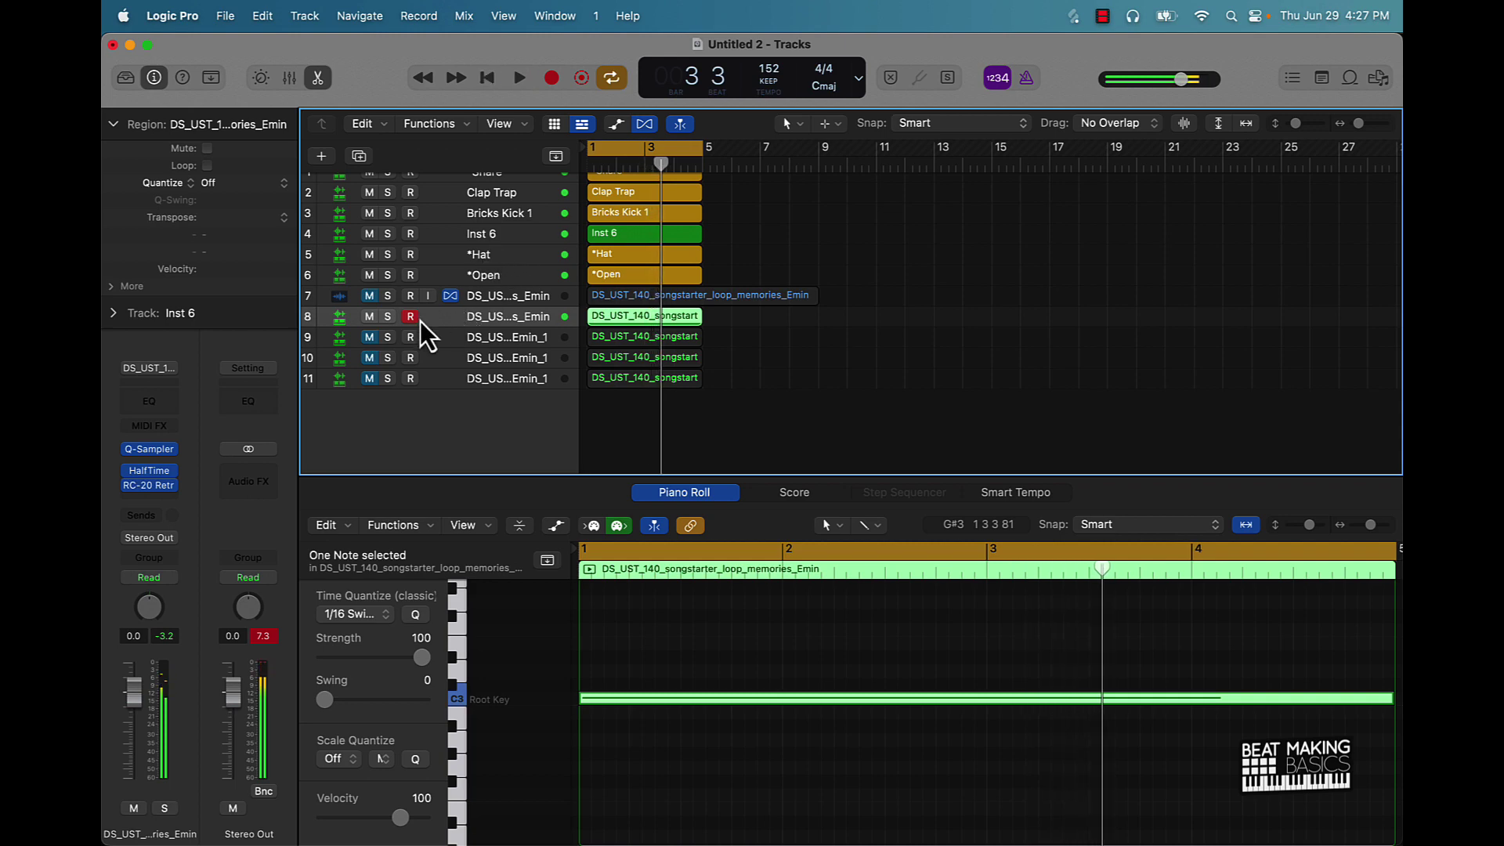
Step: Mute track 8, unmute melody track 9, and play the beat
click(373, 318)
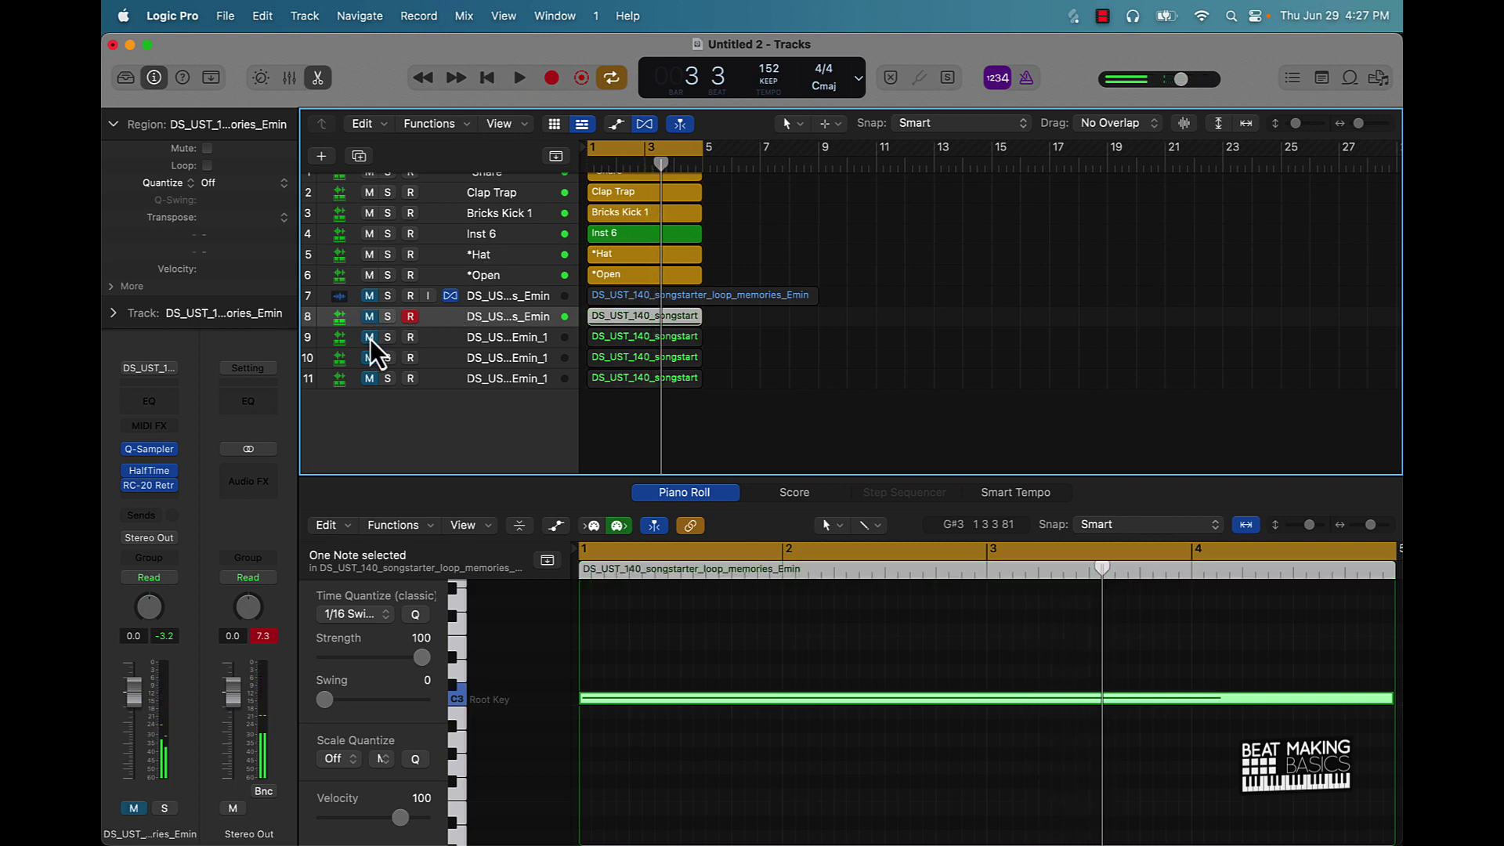
click(370, 338)
key(space)
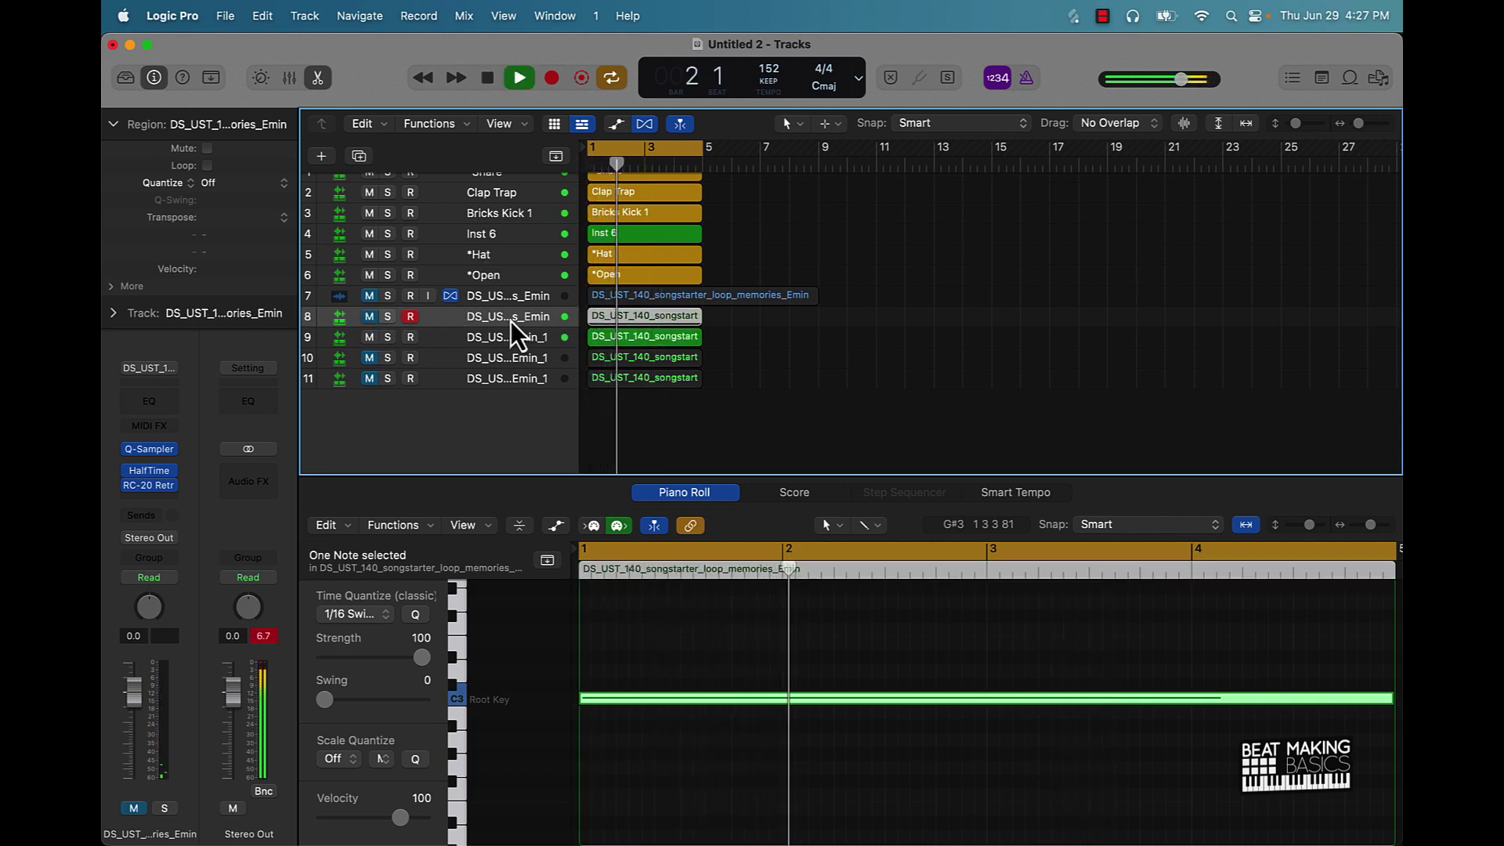
Step: Delete melody tracks 7 and 8 along with their regions, and stop playback
drag(857, 293, 528, 315)
key(Delete)
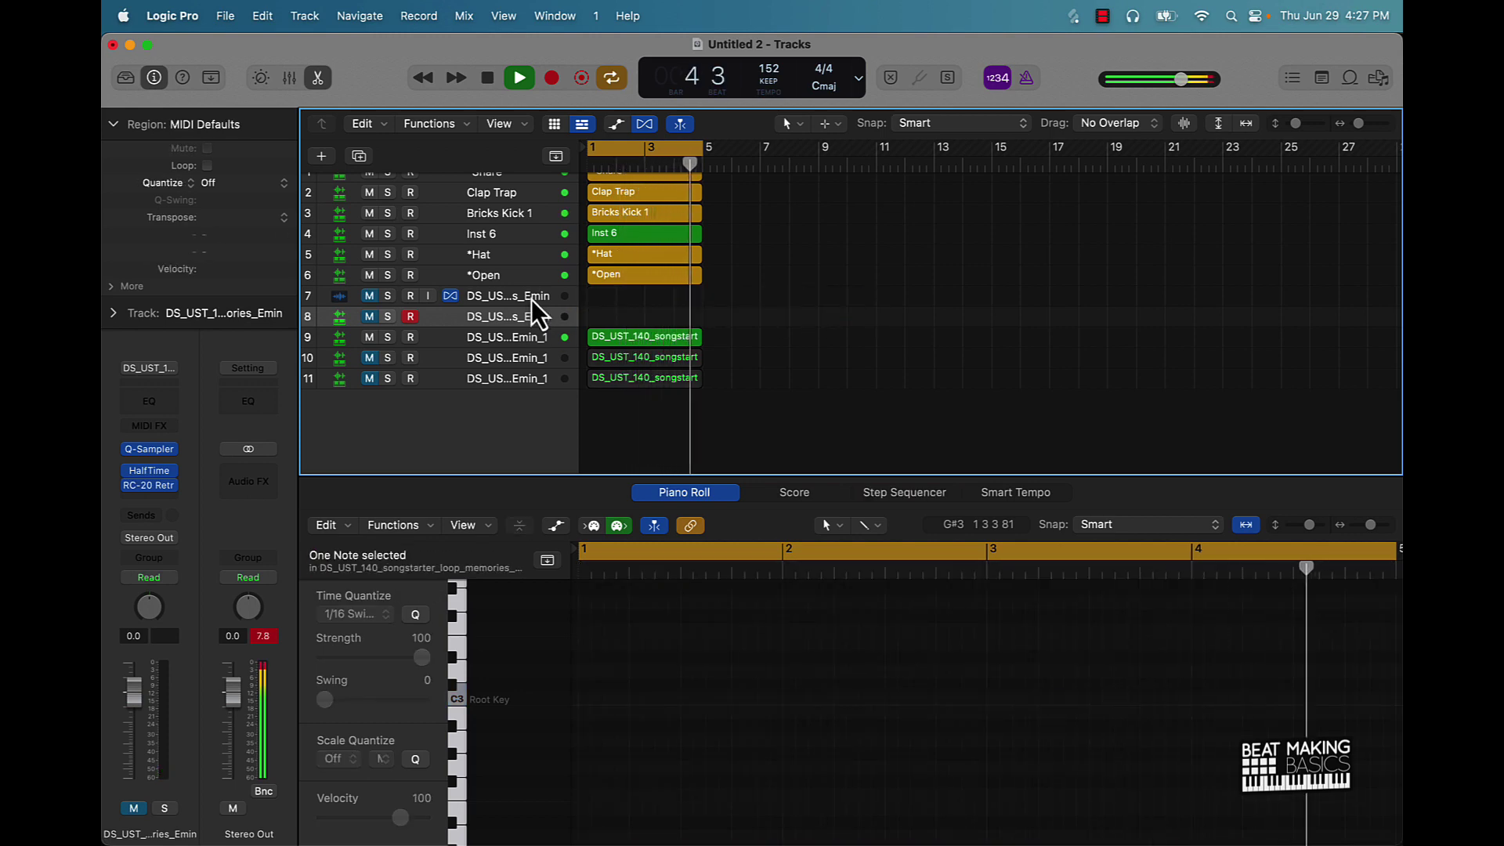
shift+click(531, 299)
key(super+BackSpace)
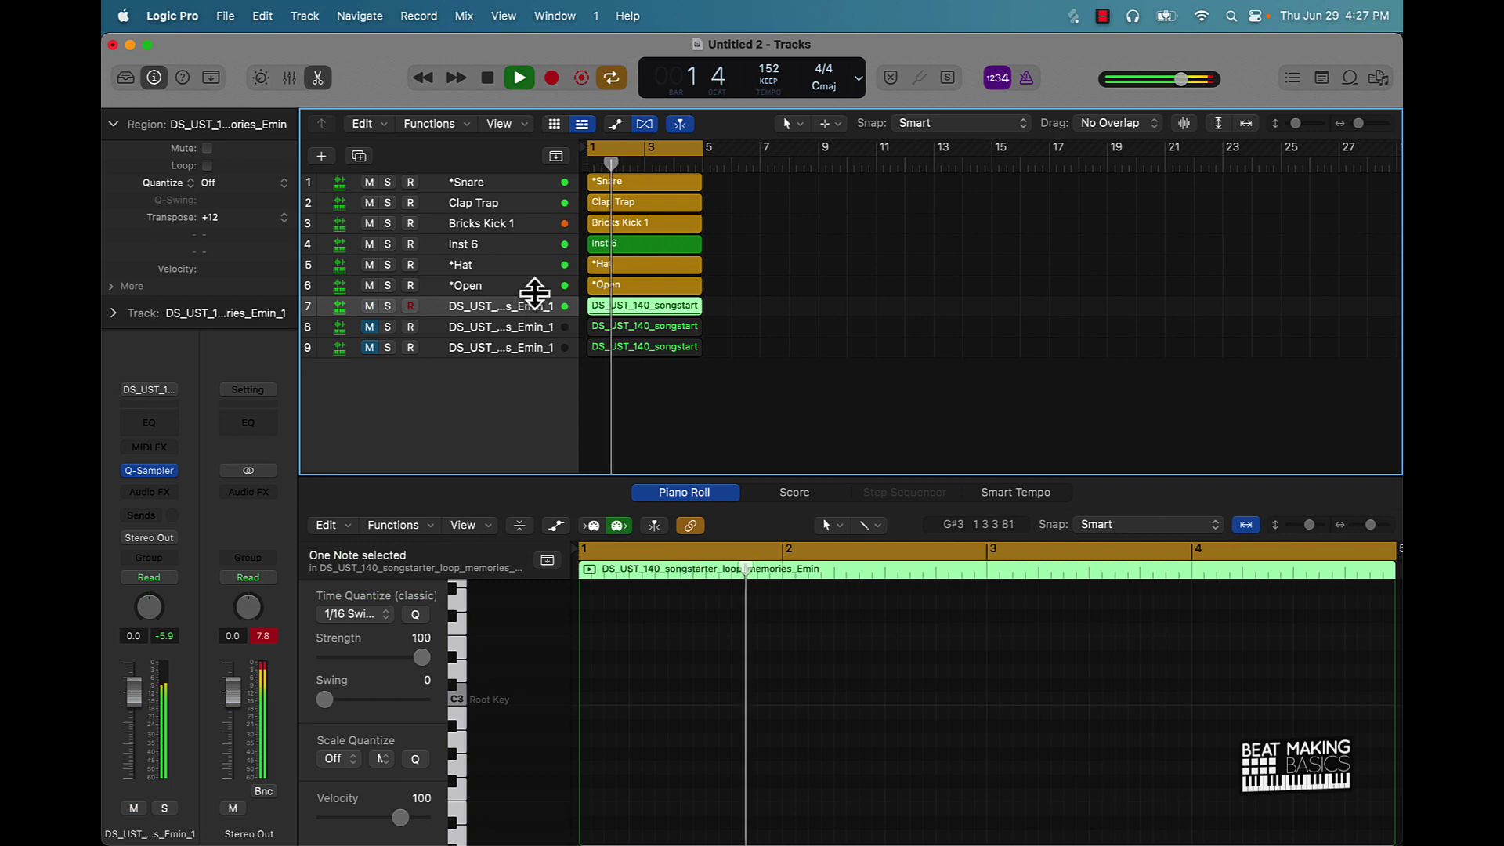
key(space)
Step: Bounce track 7's melody region in place to a new track named "High Melody", muting the source
right_click(658, 304)
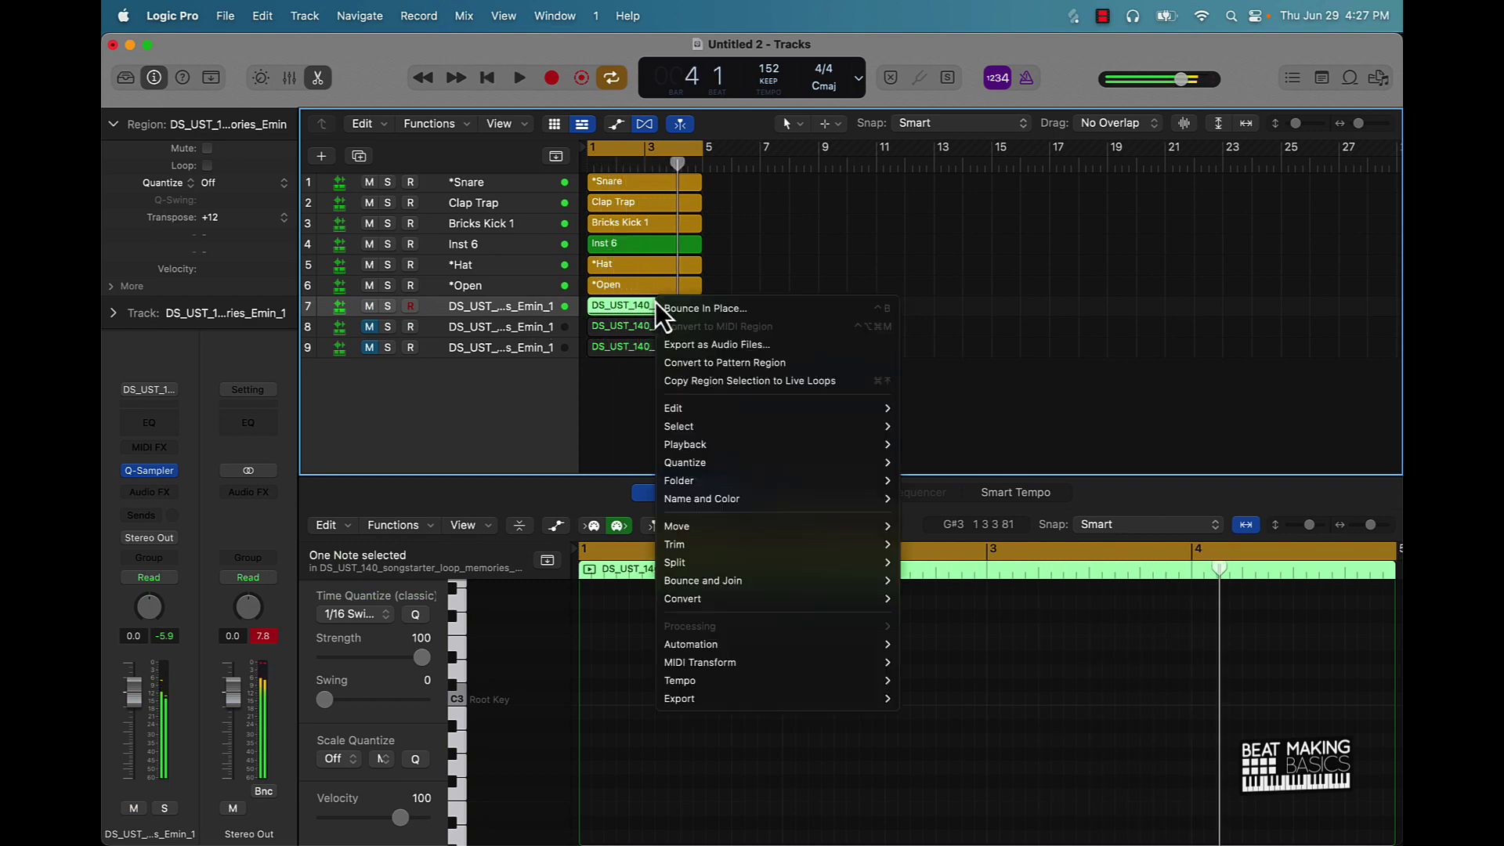
click(689, 307)
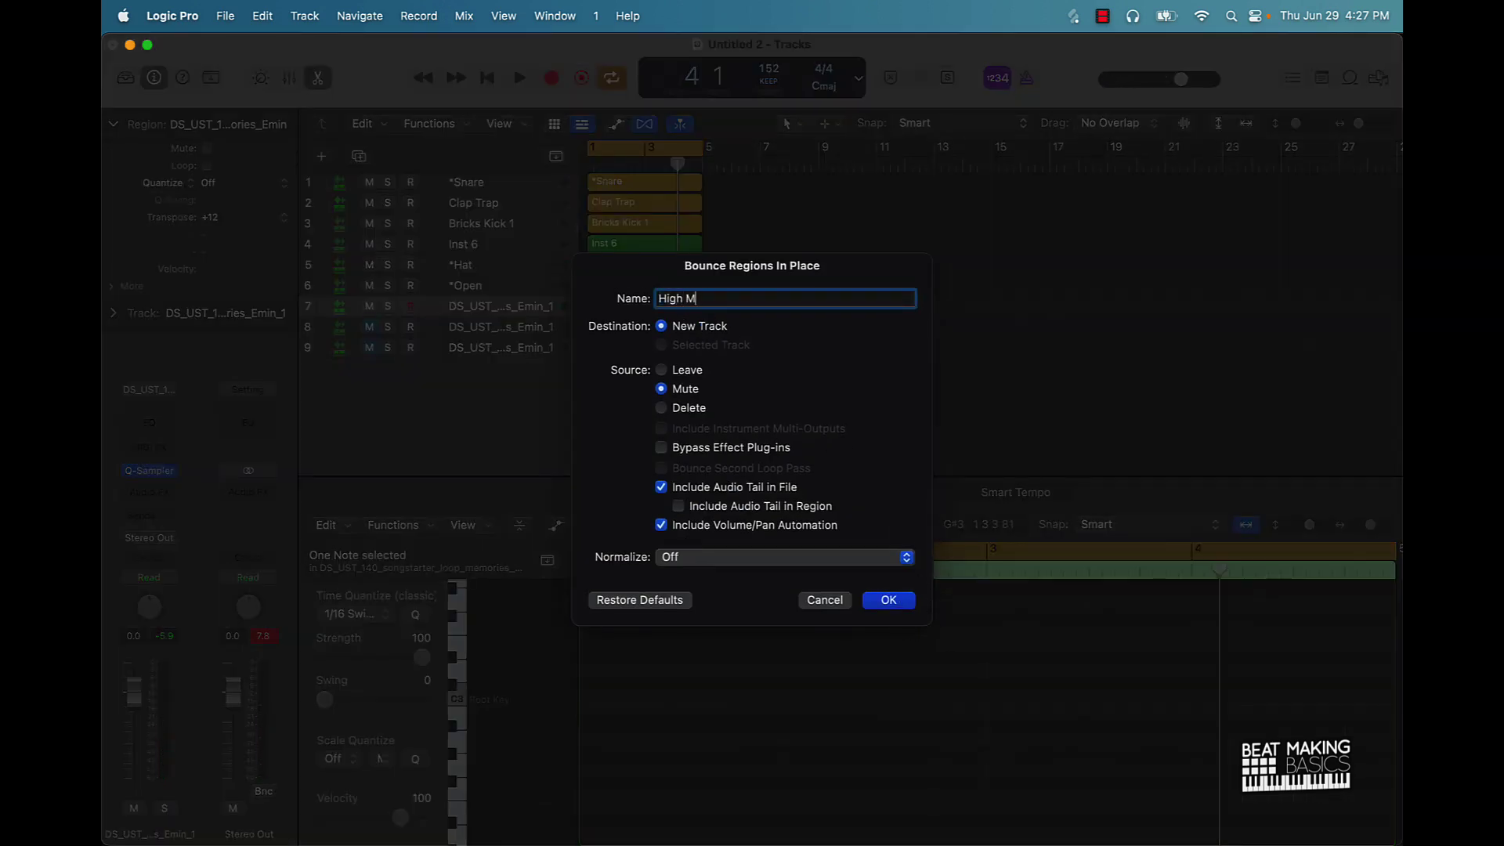
key(Return)
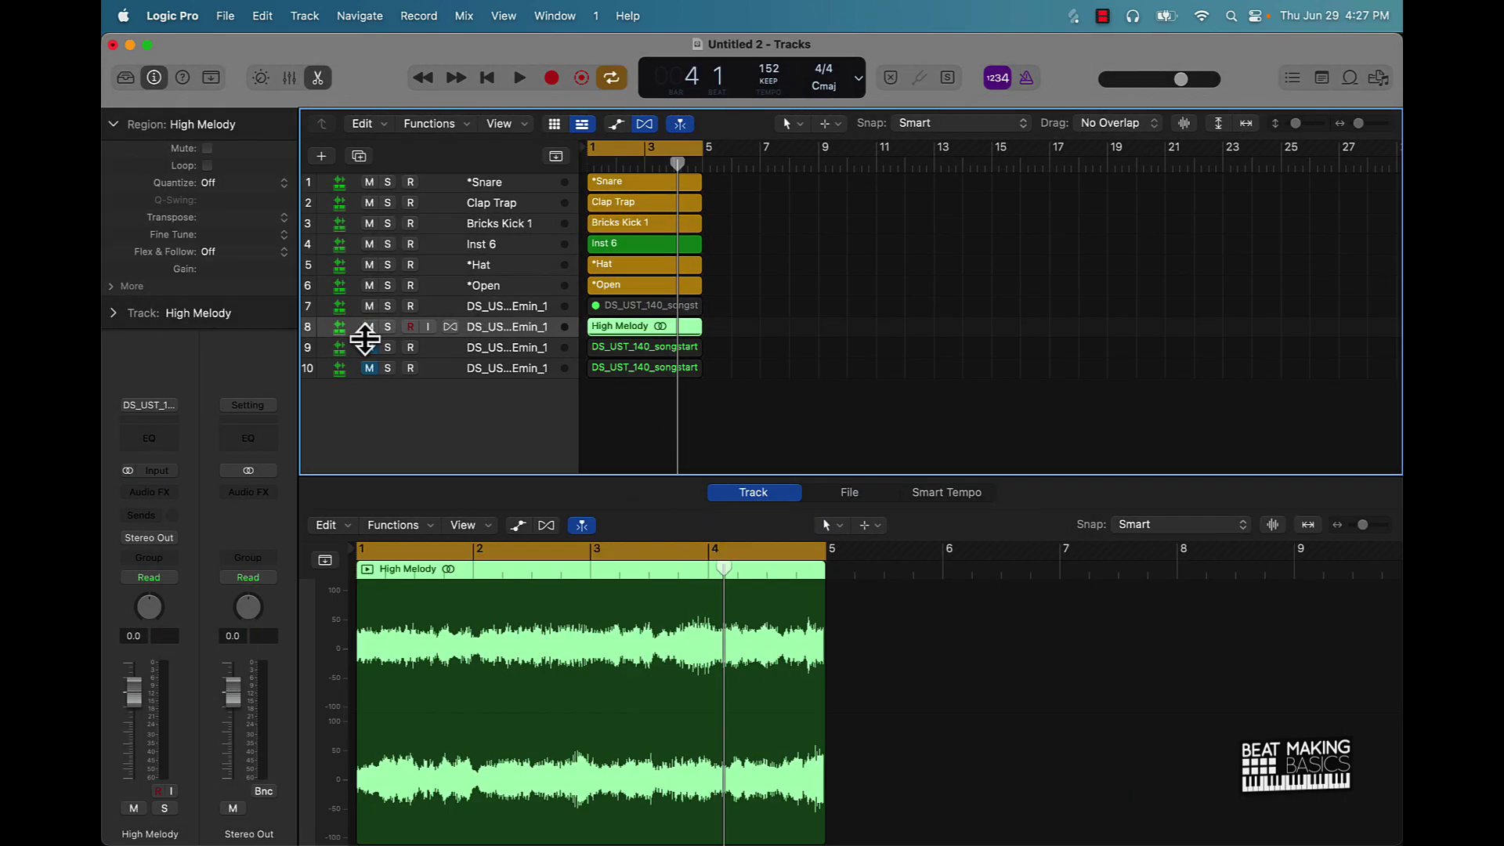
Step: Unmute track 9 and bounce its region in place to a new track as "Low Melody", muting the source
click(367, 346)
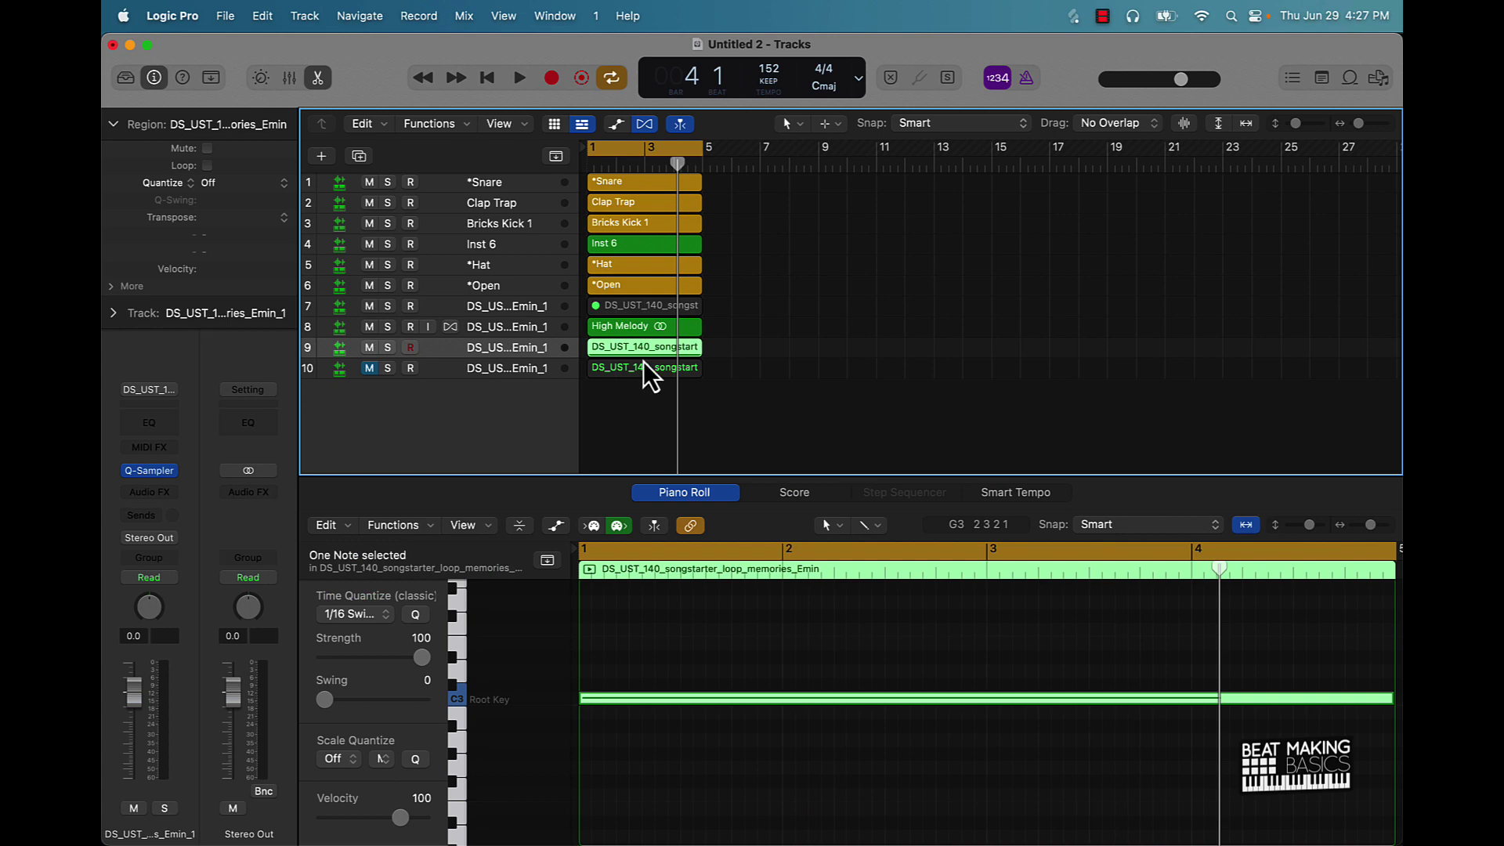
right_click(637, 352)
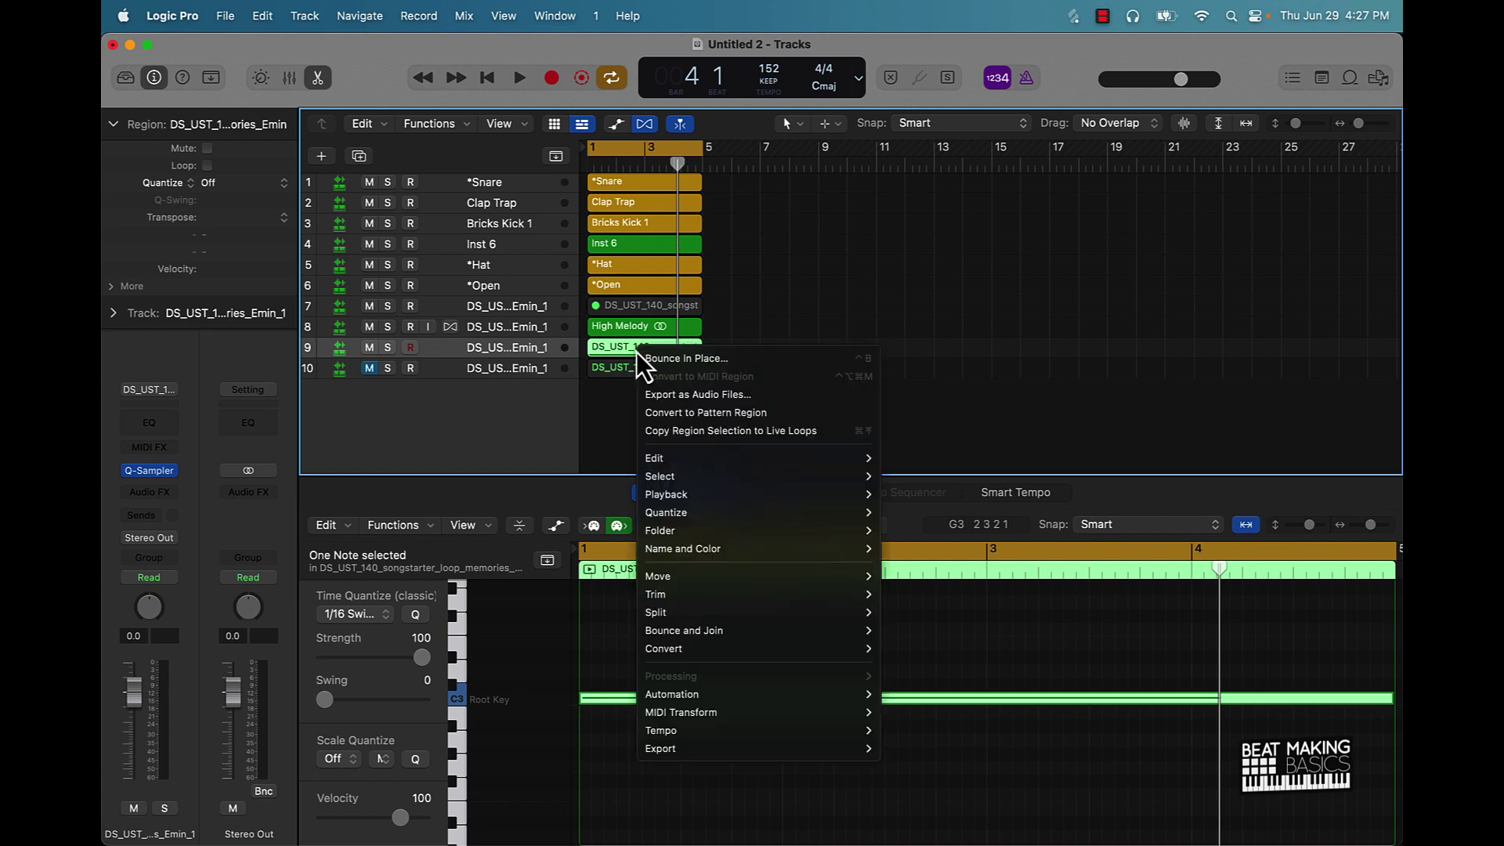
click(652, 358)
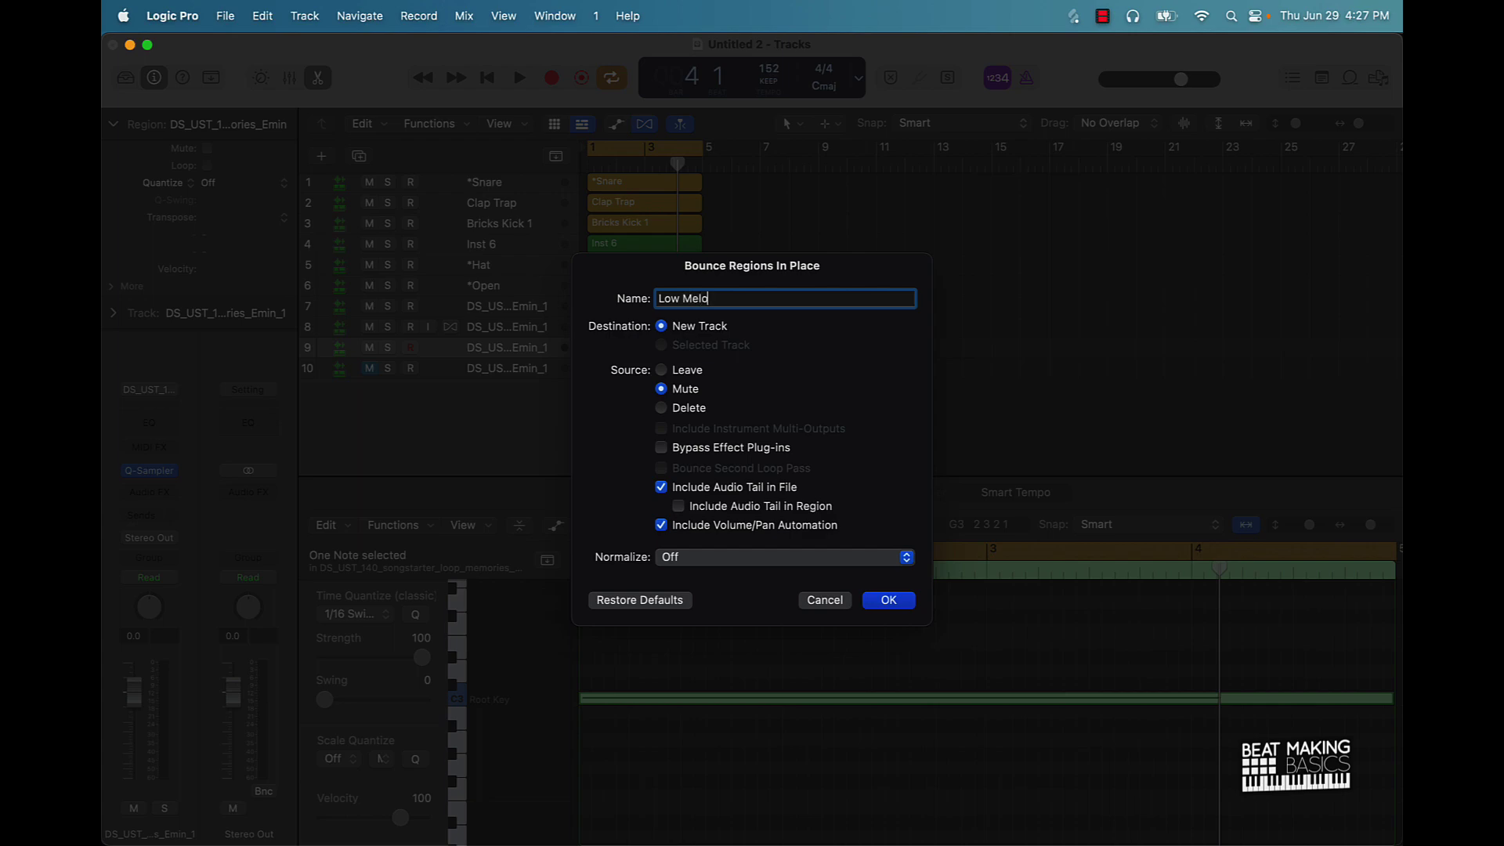
text(Low Melody)
key(Return)
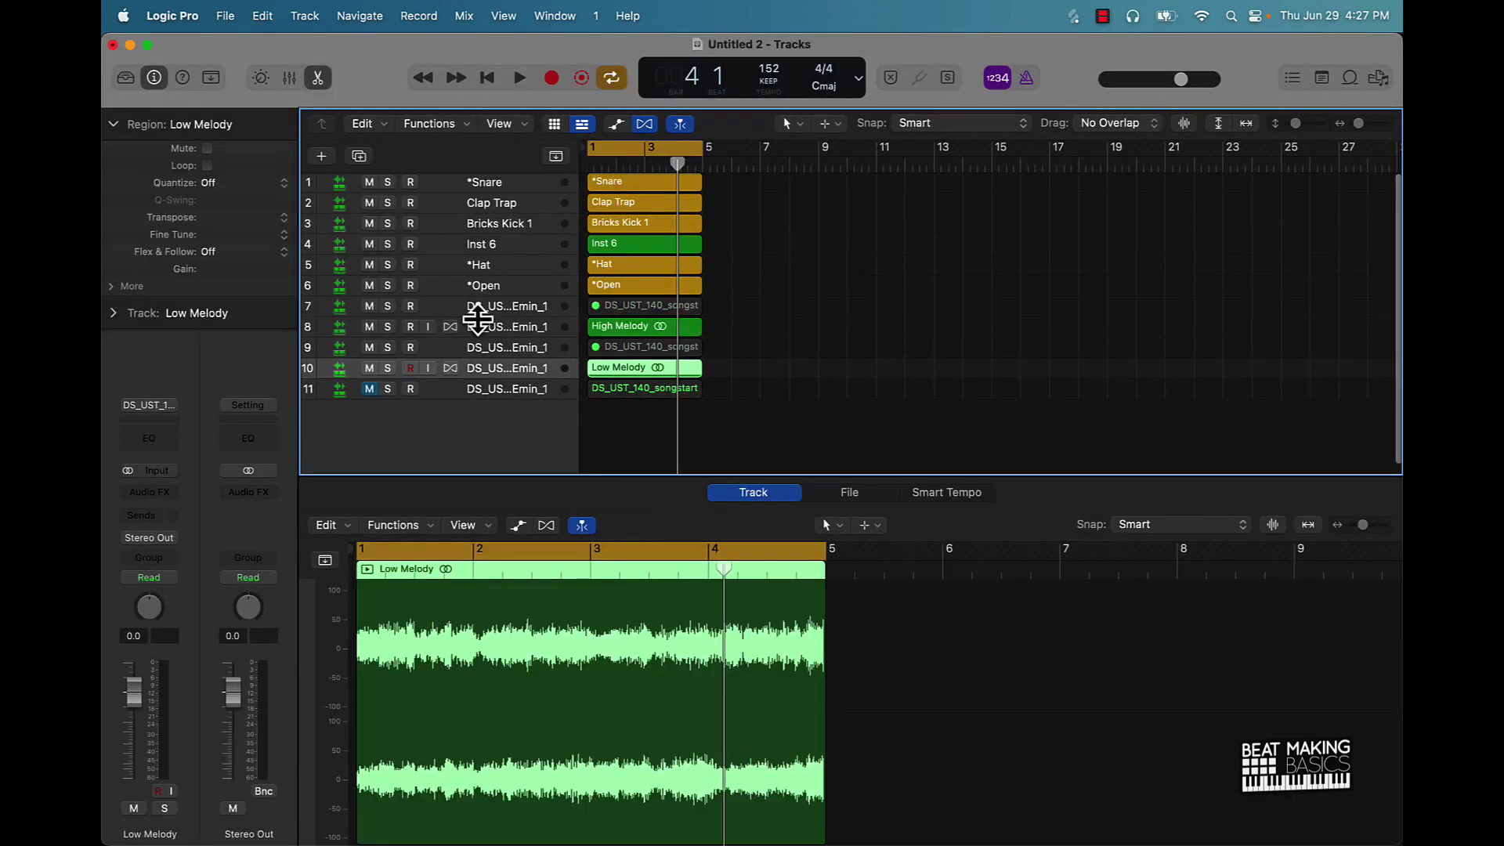
Step: Unmute track 11 and bounce its region in place to a new track as "Short Melody", muting the source
click(480, 386)
click(370, 391)
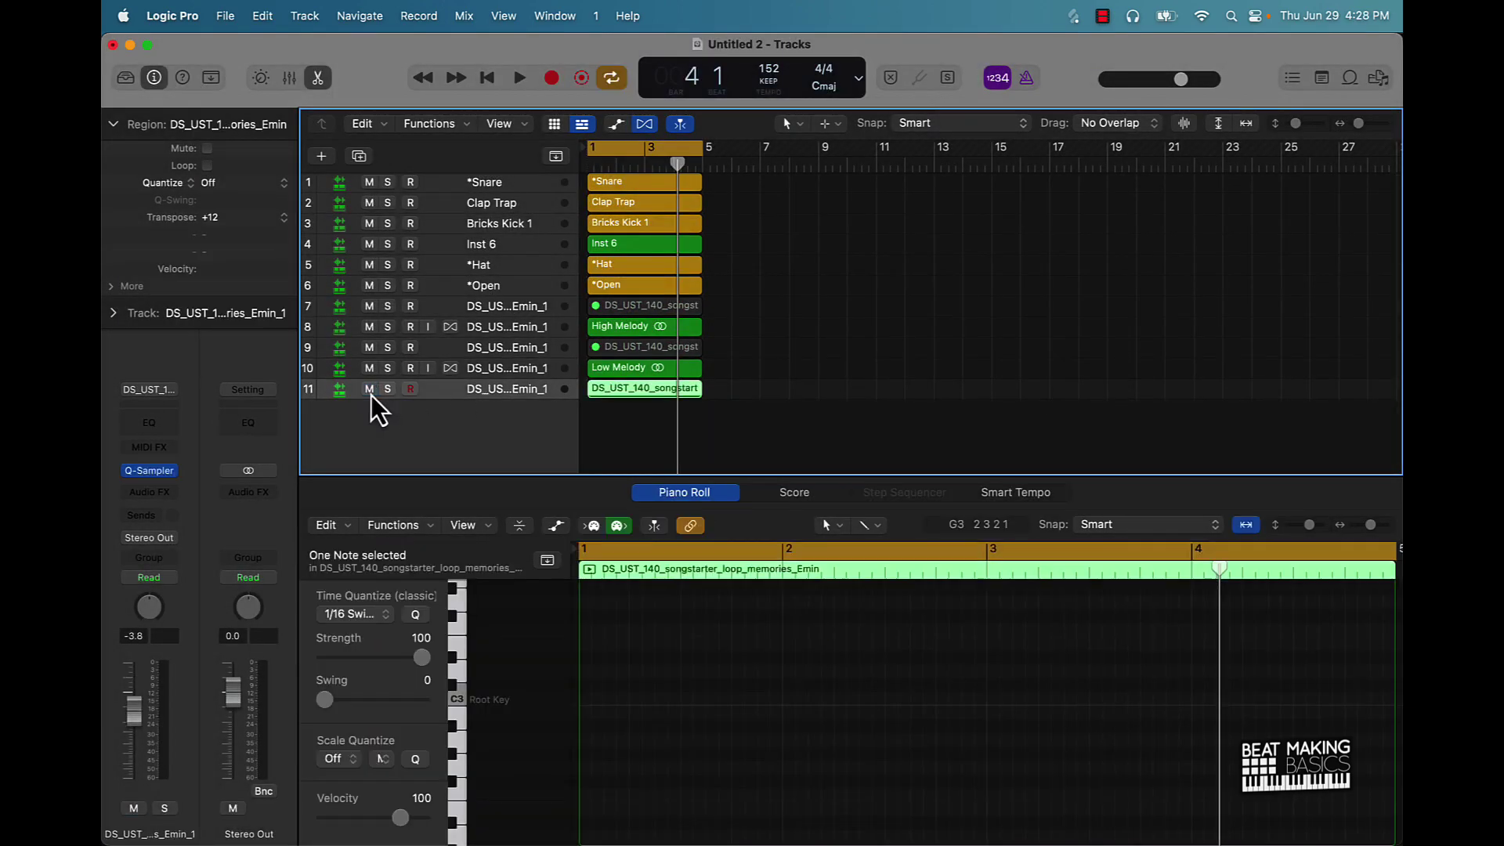
right_click(614, 392)
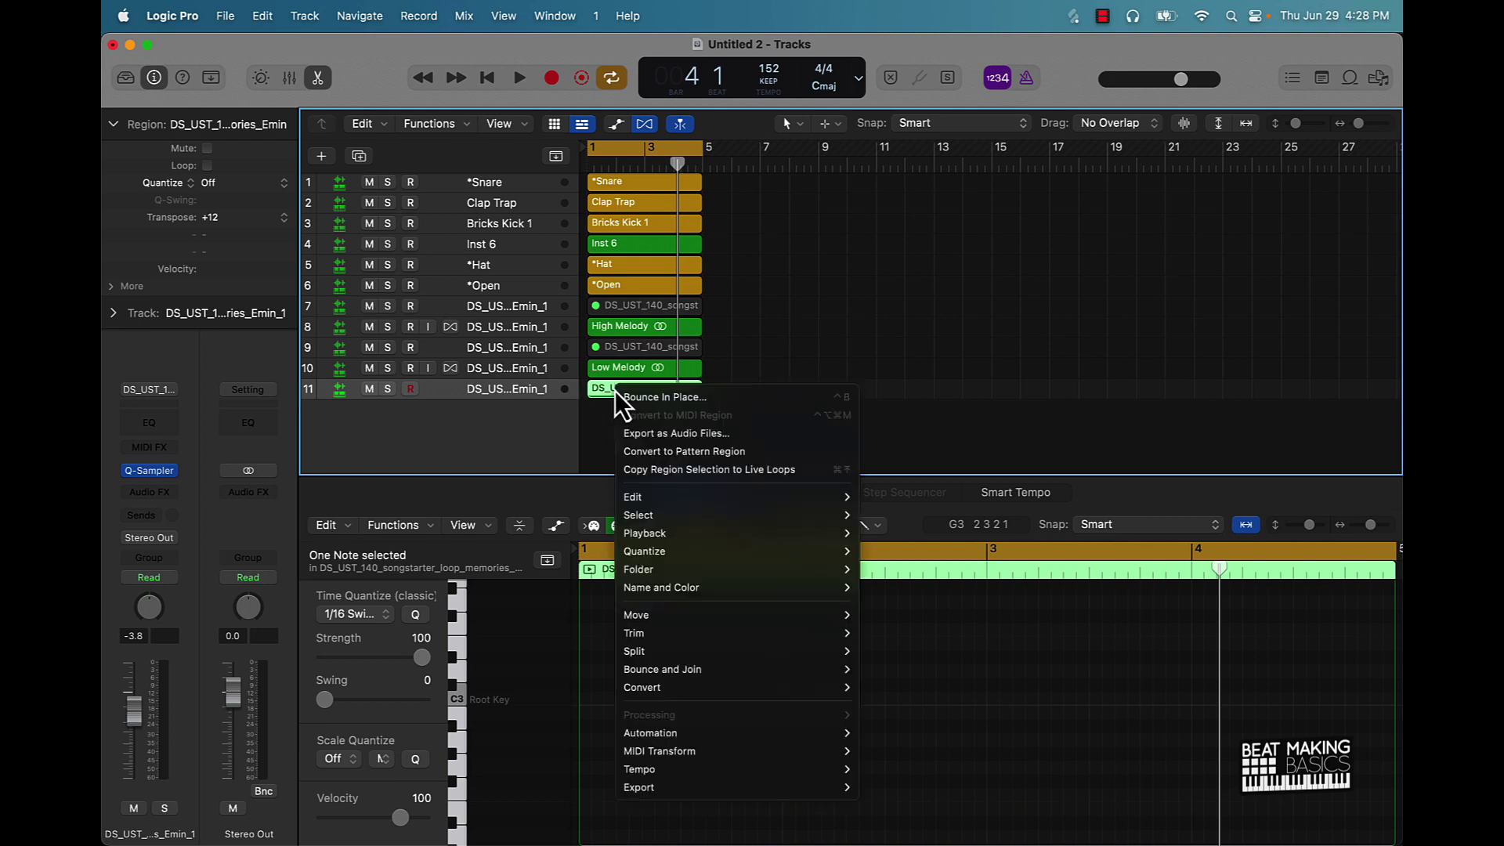
click(628, 394)
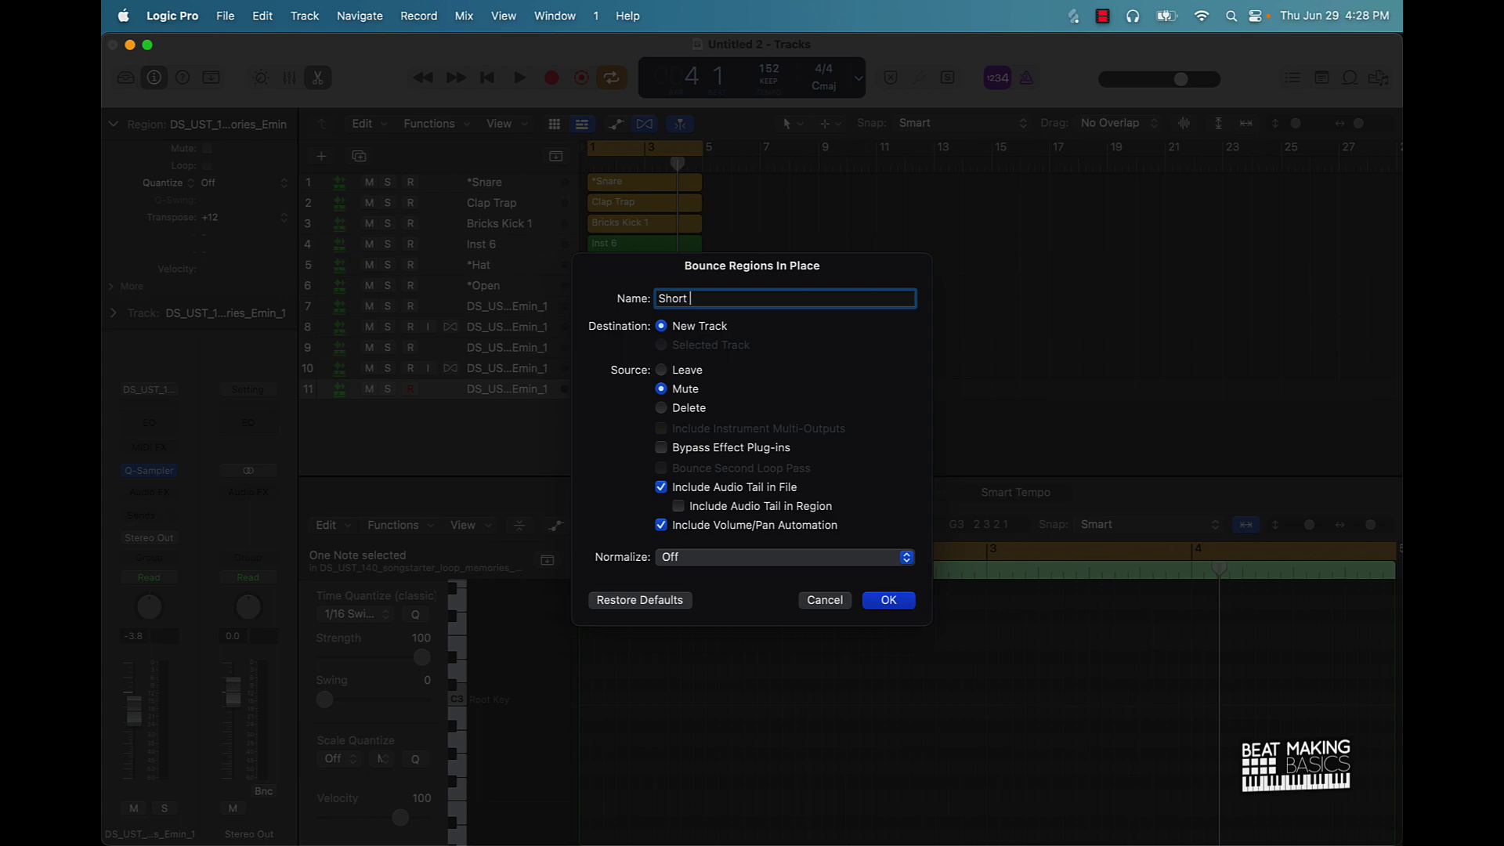
key(Return)
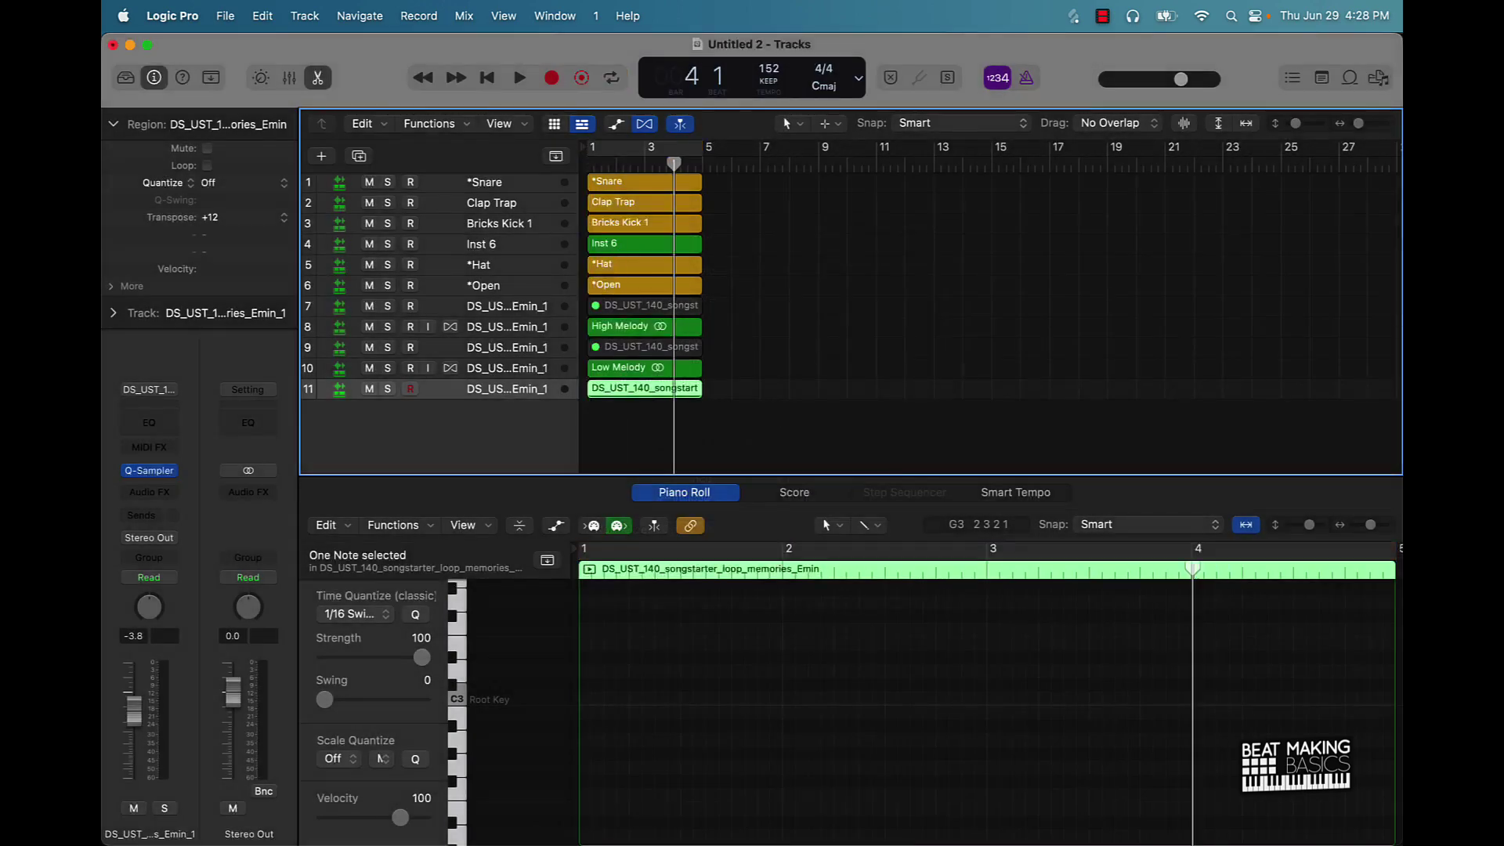
Step: Play the beat from bar 1, mute the High Melody track, and lower the Short Melody track's volume to -8.6 dB
key(Return)
key(space)
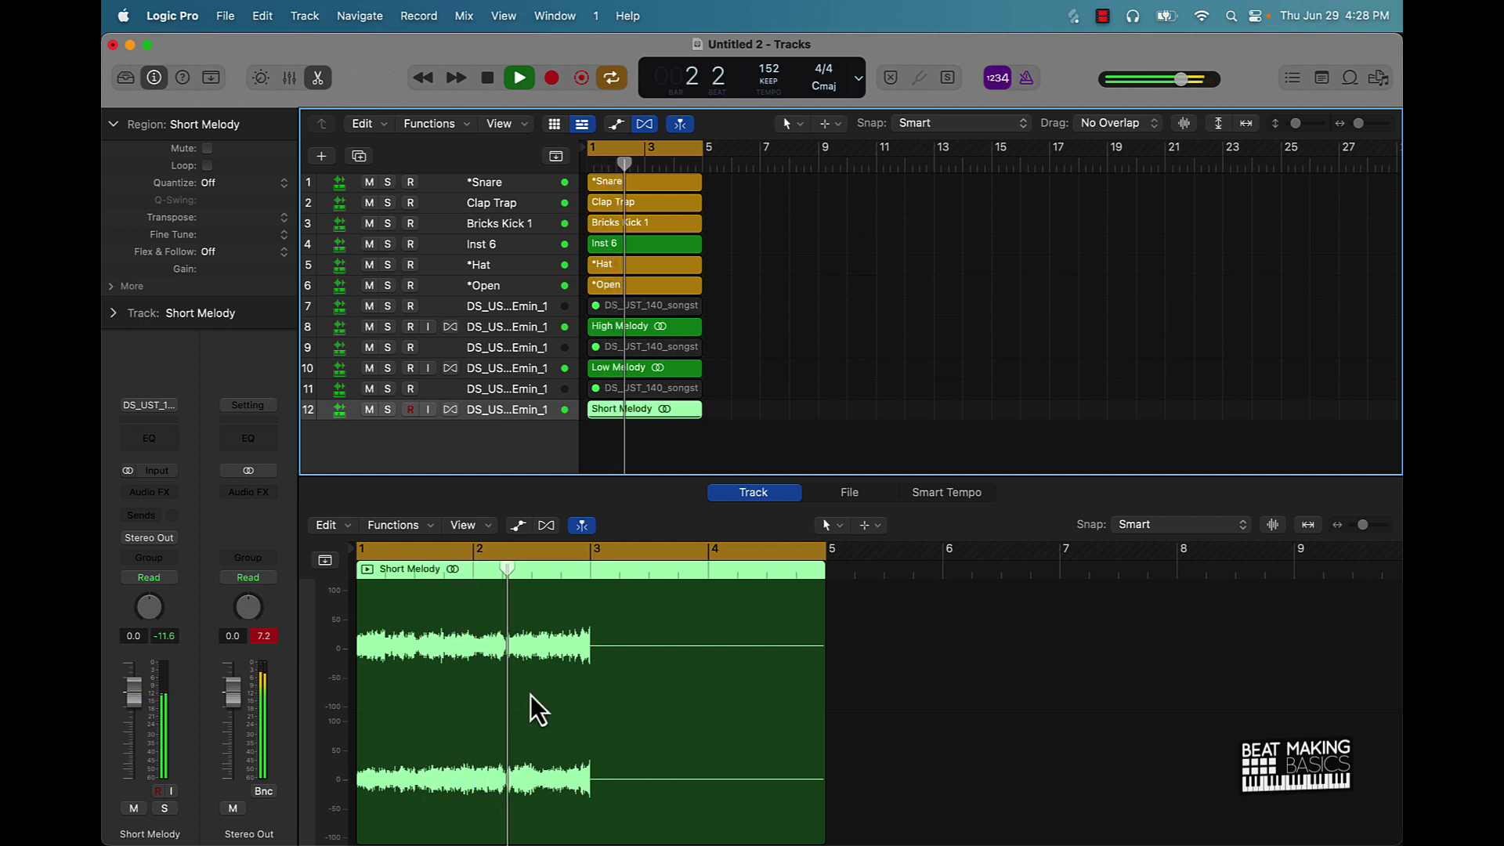
key(space)
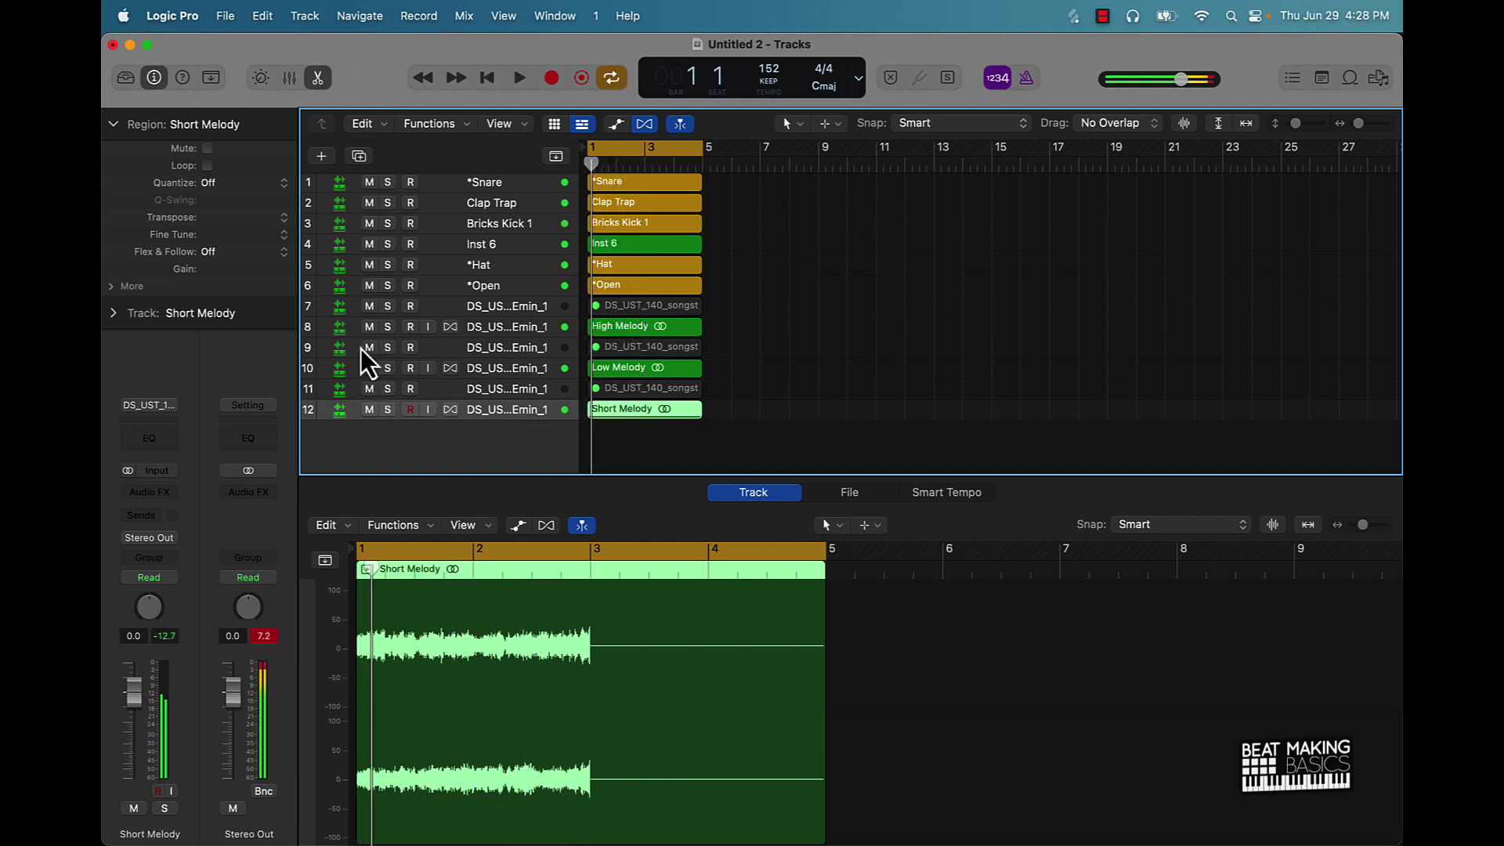
click(369, 327)
key(space)
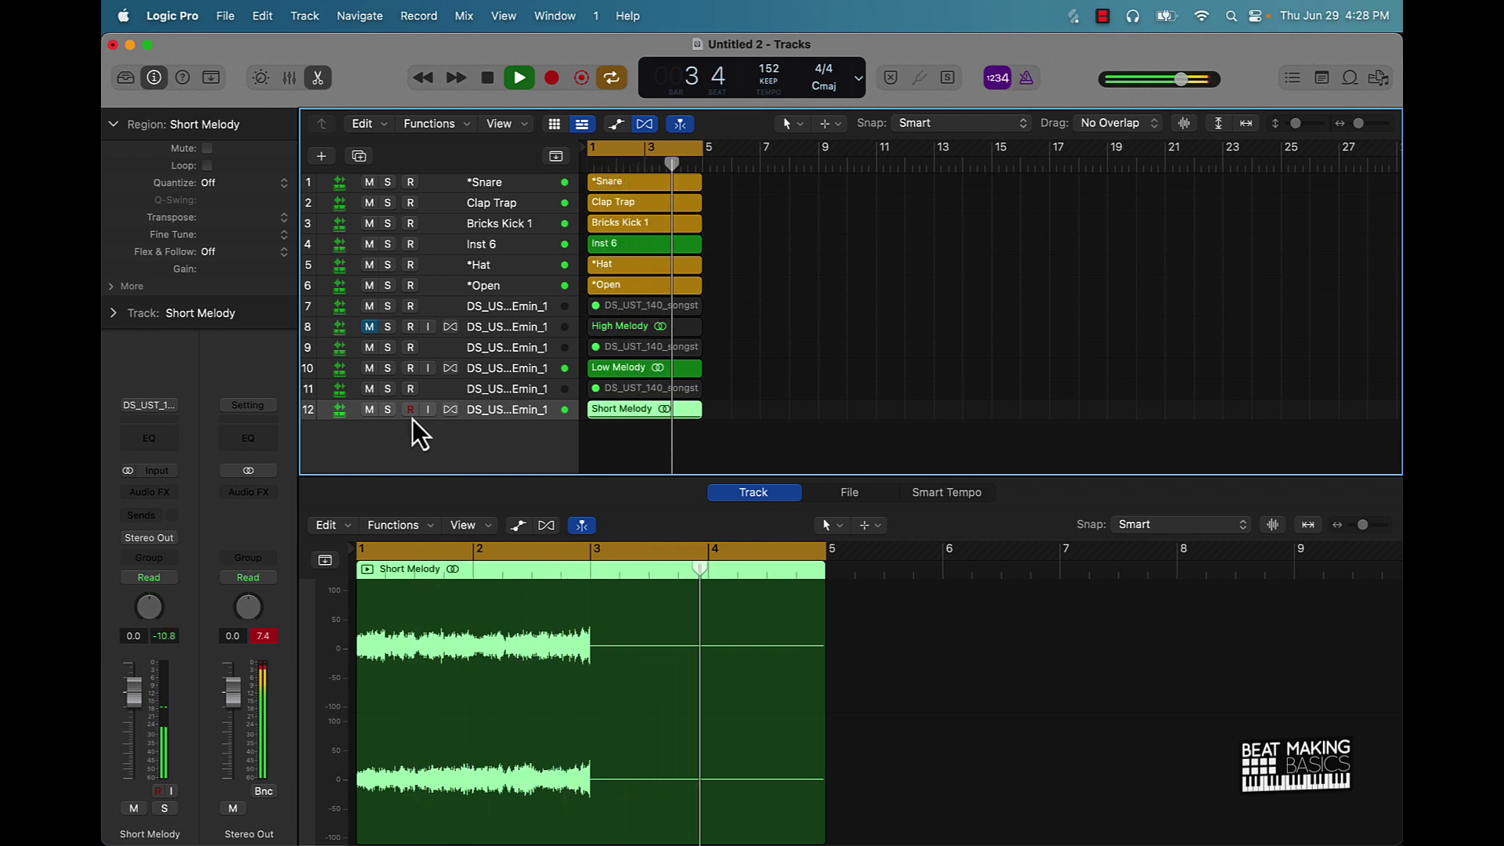
drag(134, 689, 134, 729)
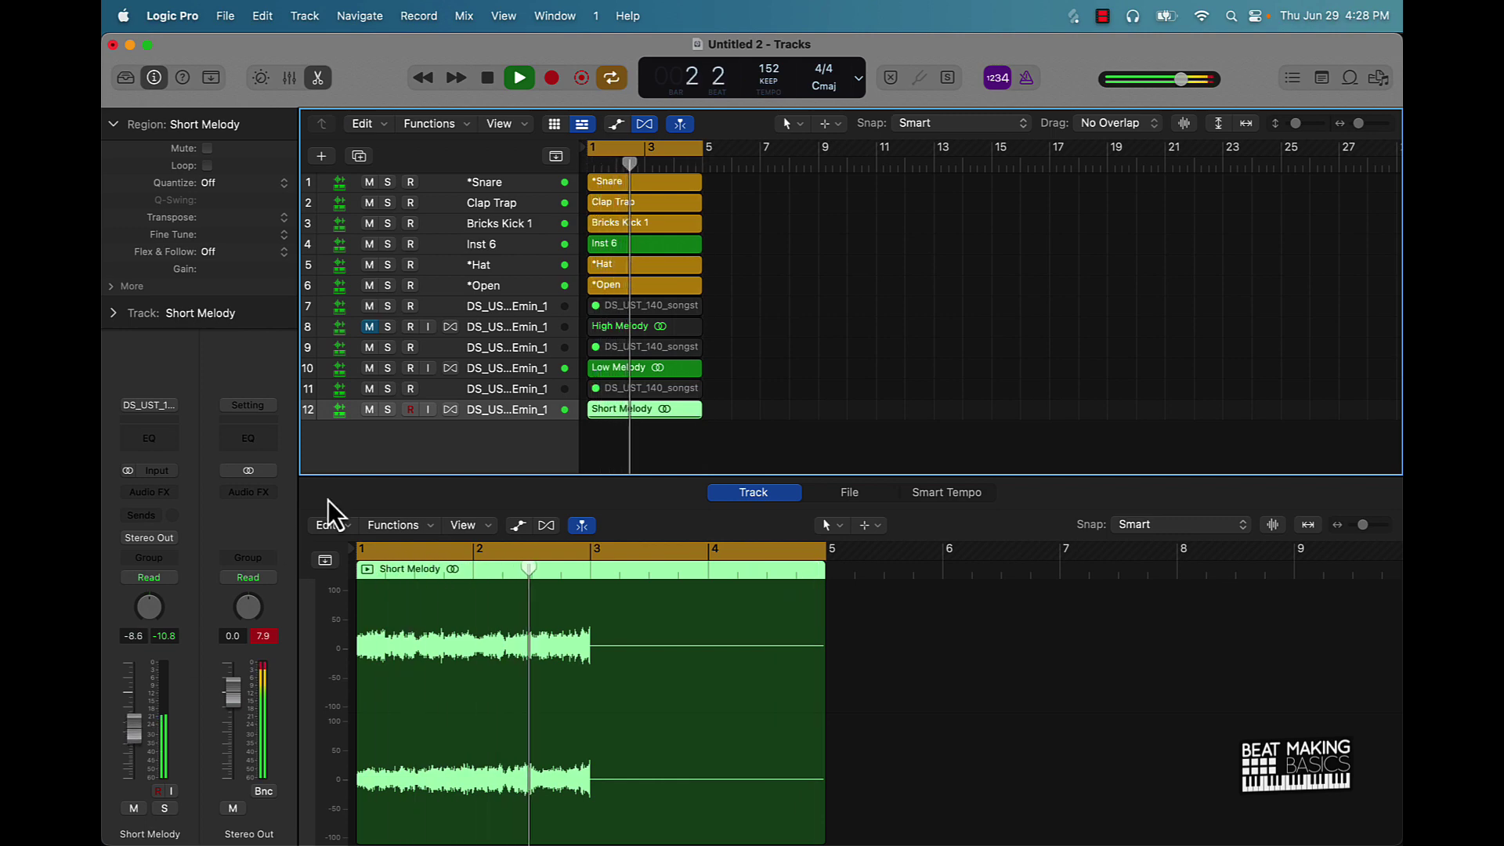
Step: Delete the three source sampler tracks and their muted regions, keeping the bounced High, Low and Short Melody tracks
click(495, 389)
key(Delete)
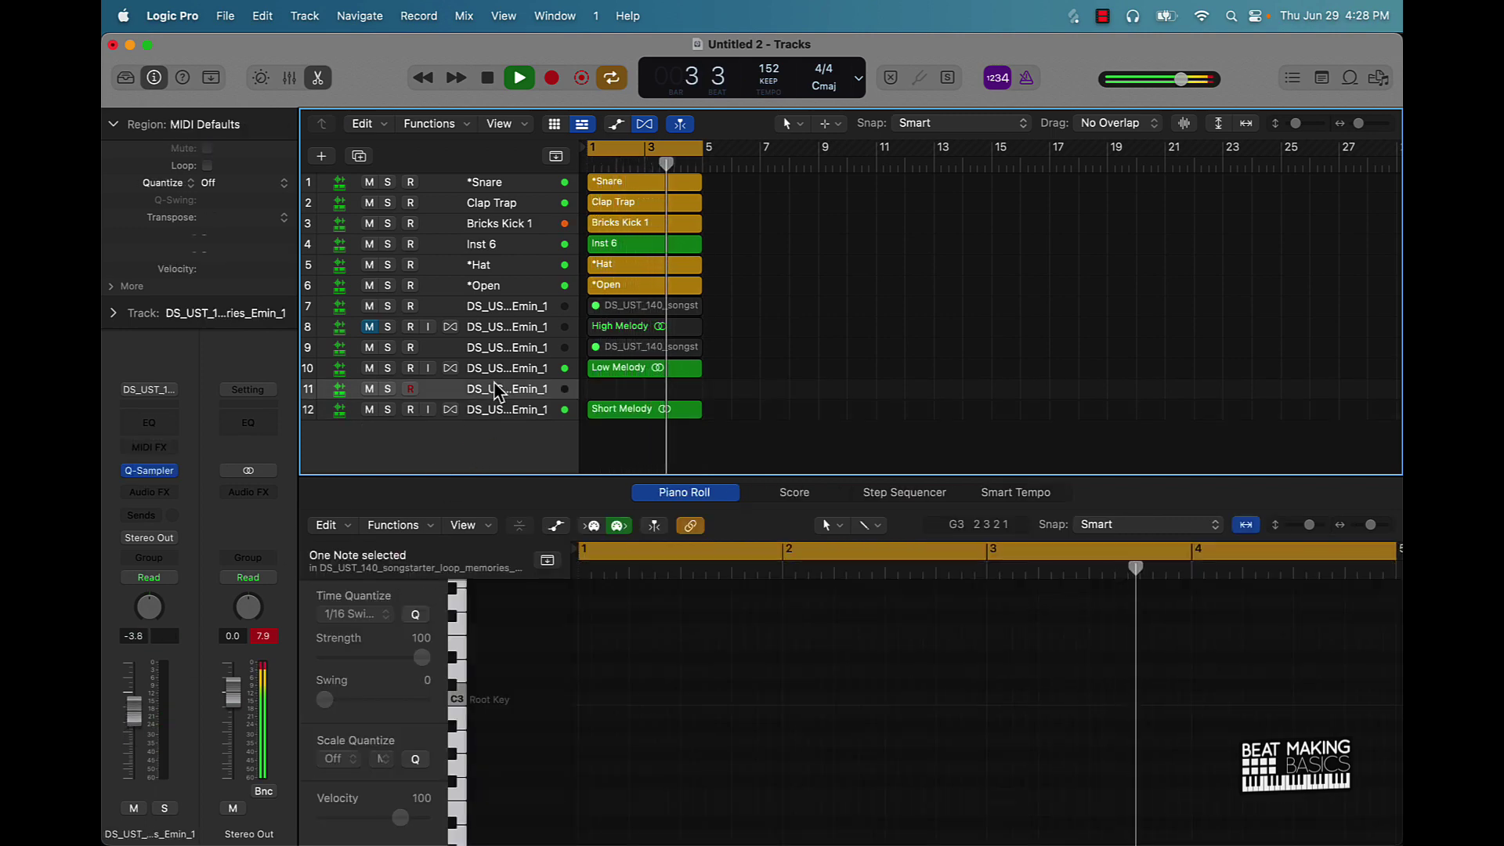
click(501, 350)
key(Delete)
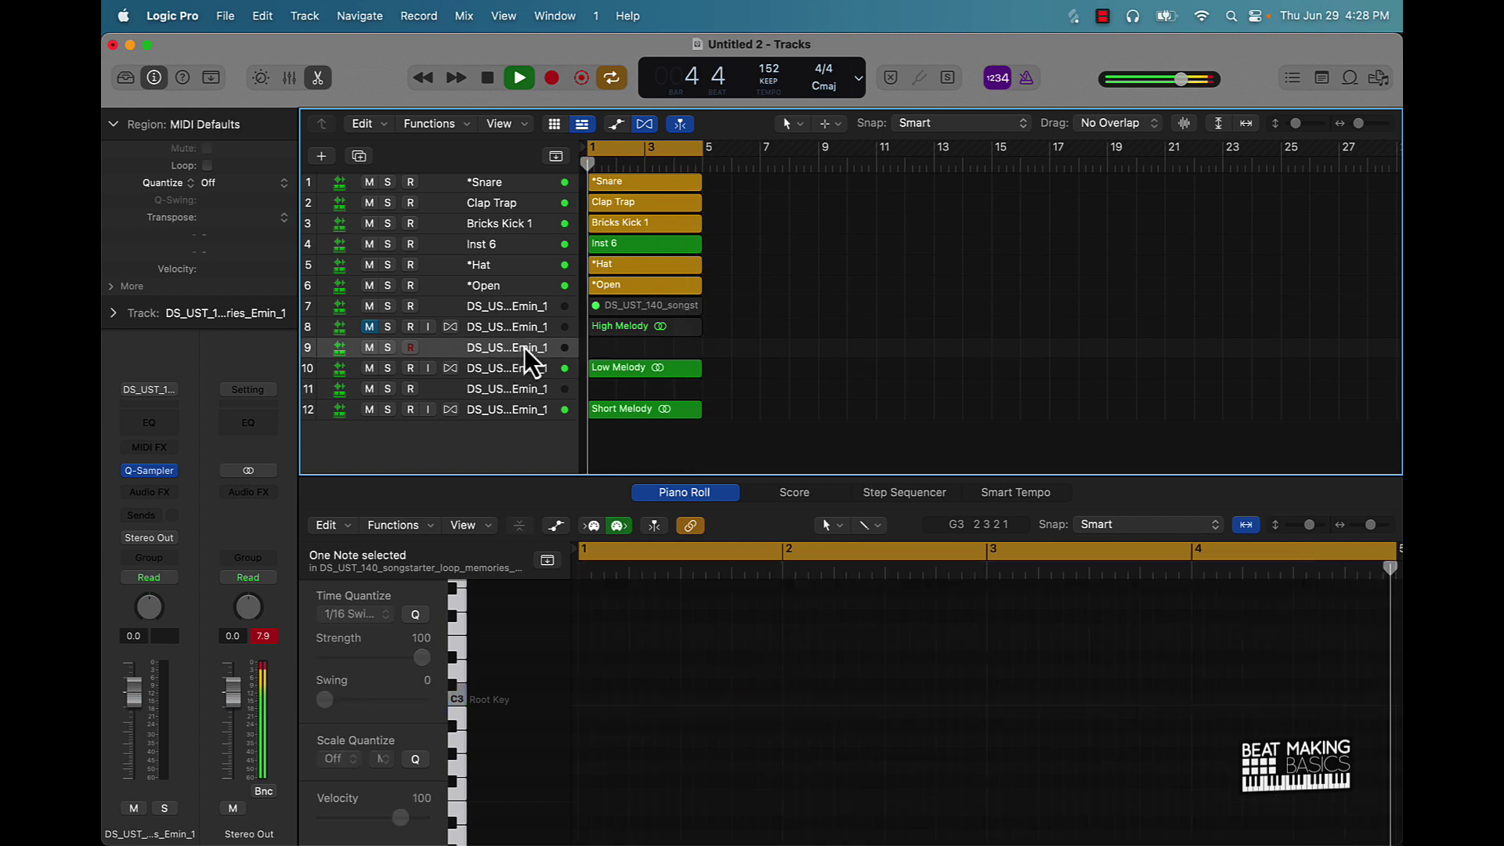
key(Delete)
click(507, 368)
key(Delete)
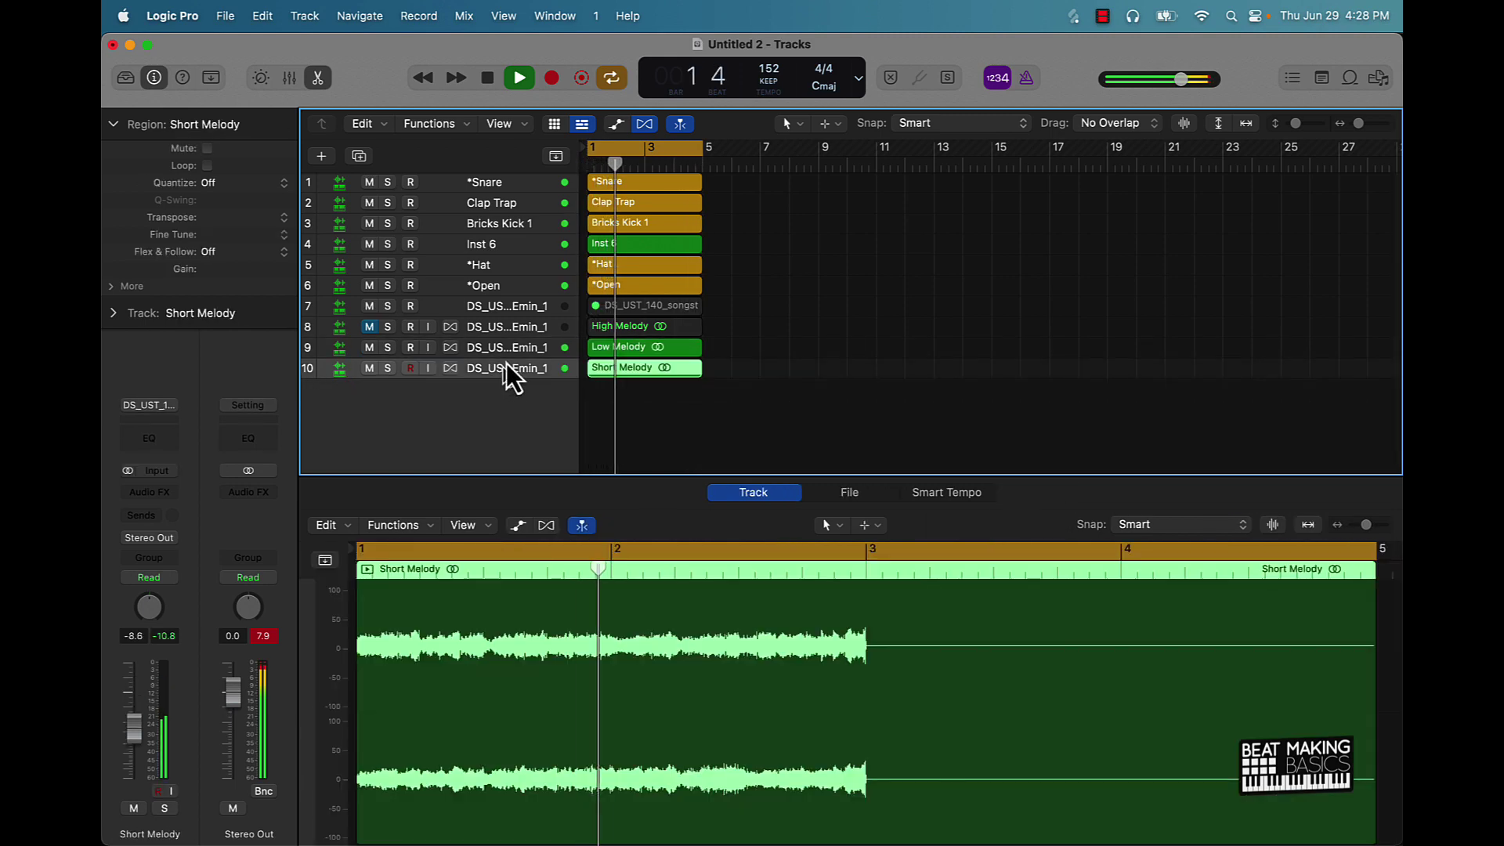
click(502, 305)
key(super+BackSpace)
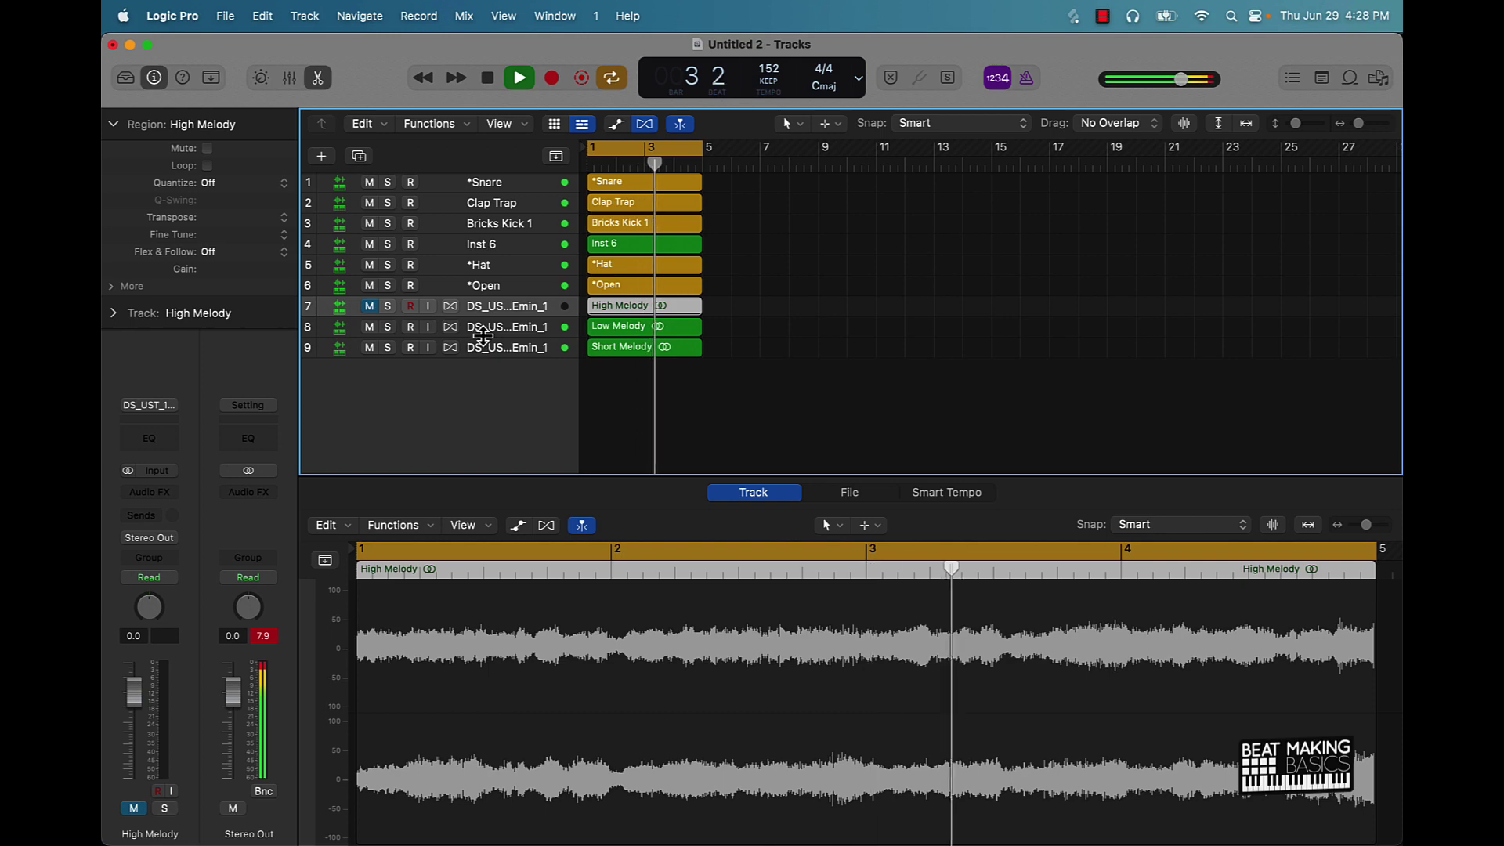
Step: Mute the Short Melody track, return the playhead to bar 1, and stop playback
click(506, 350)
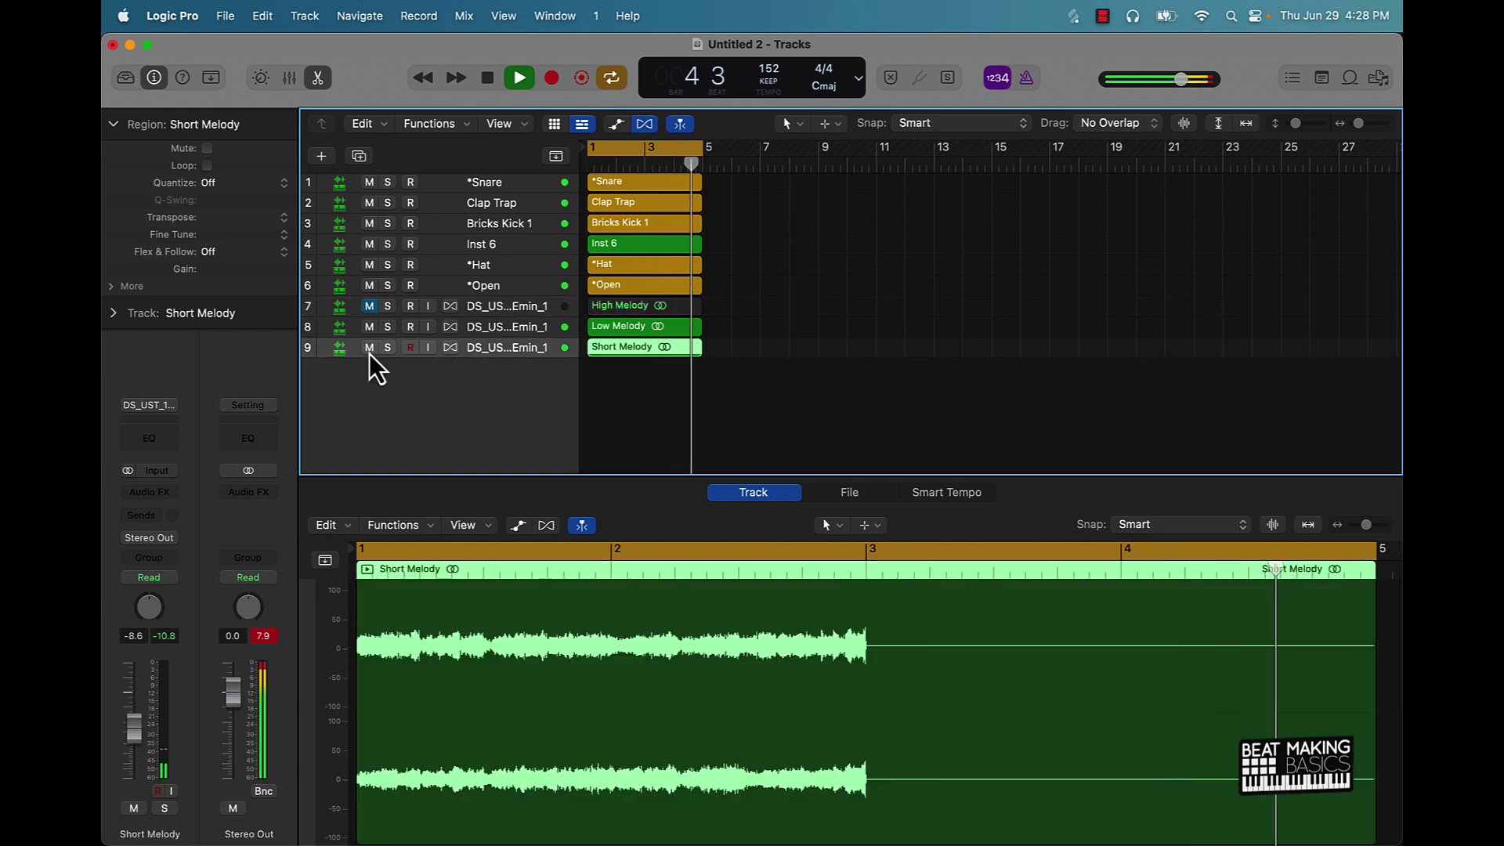
click(369, 349)
click(895, 364)
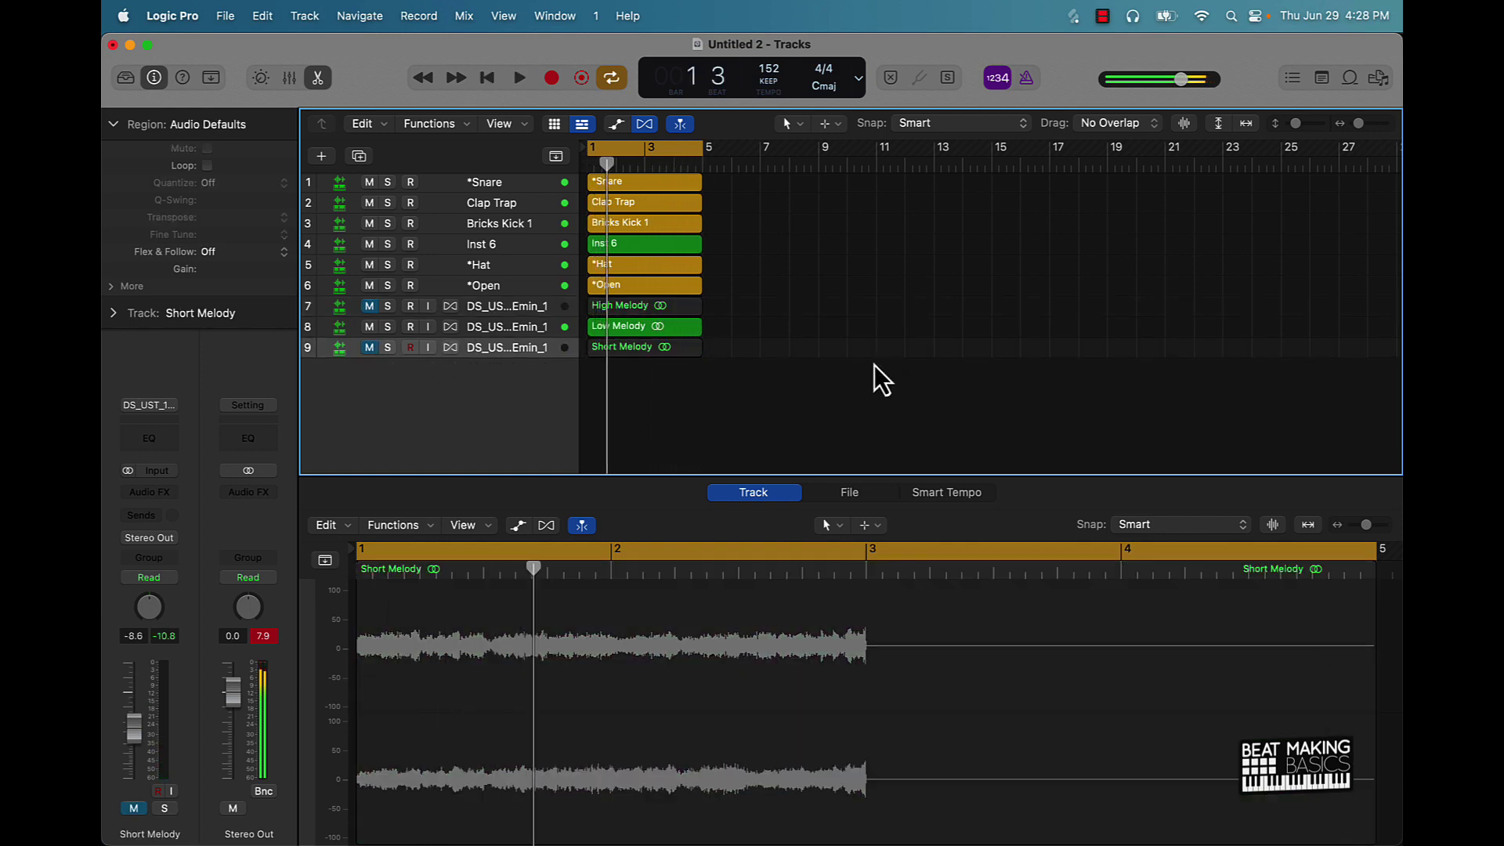
key(Return)
key(space)
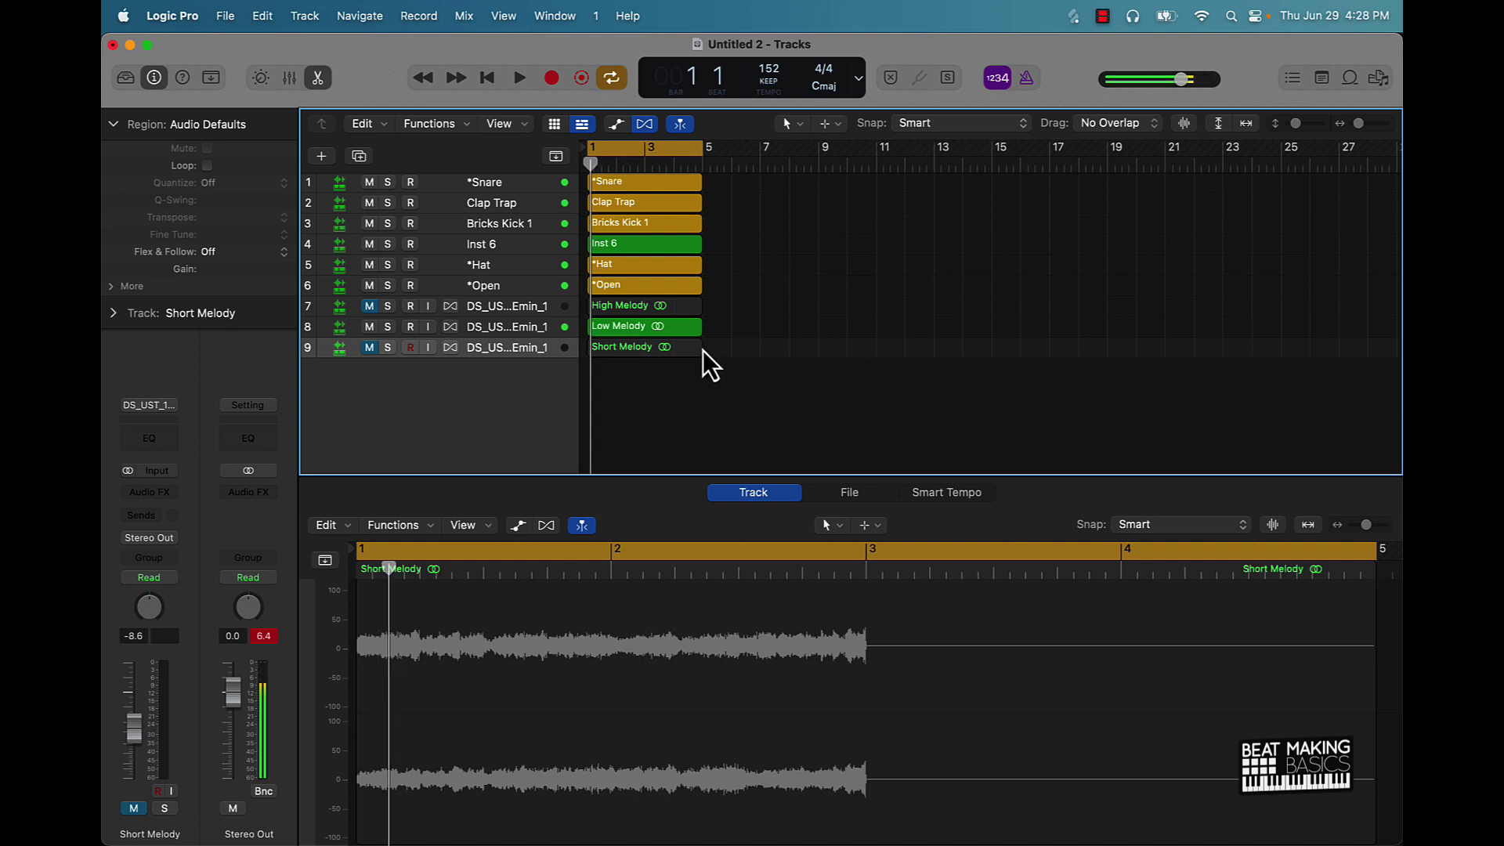
Step: Mute the Inst 6 track, create a new track with duplicate settings below it, and unmute the new track
click(369, 243)
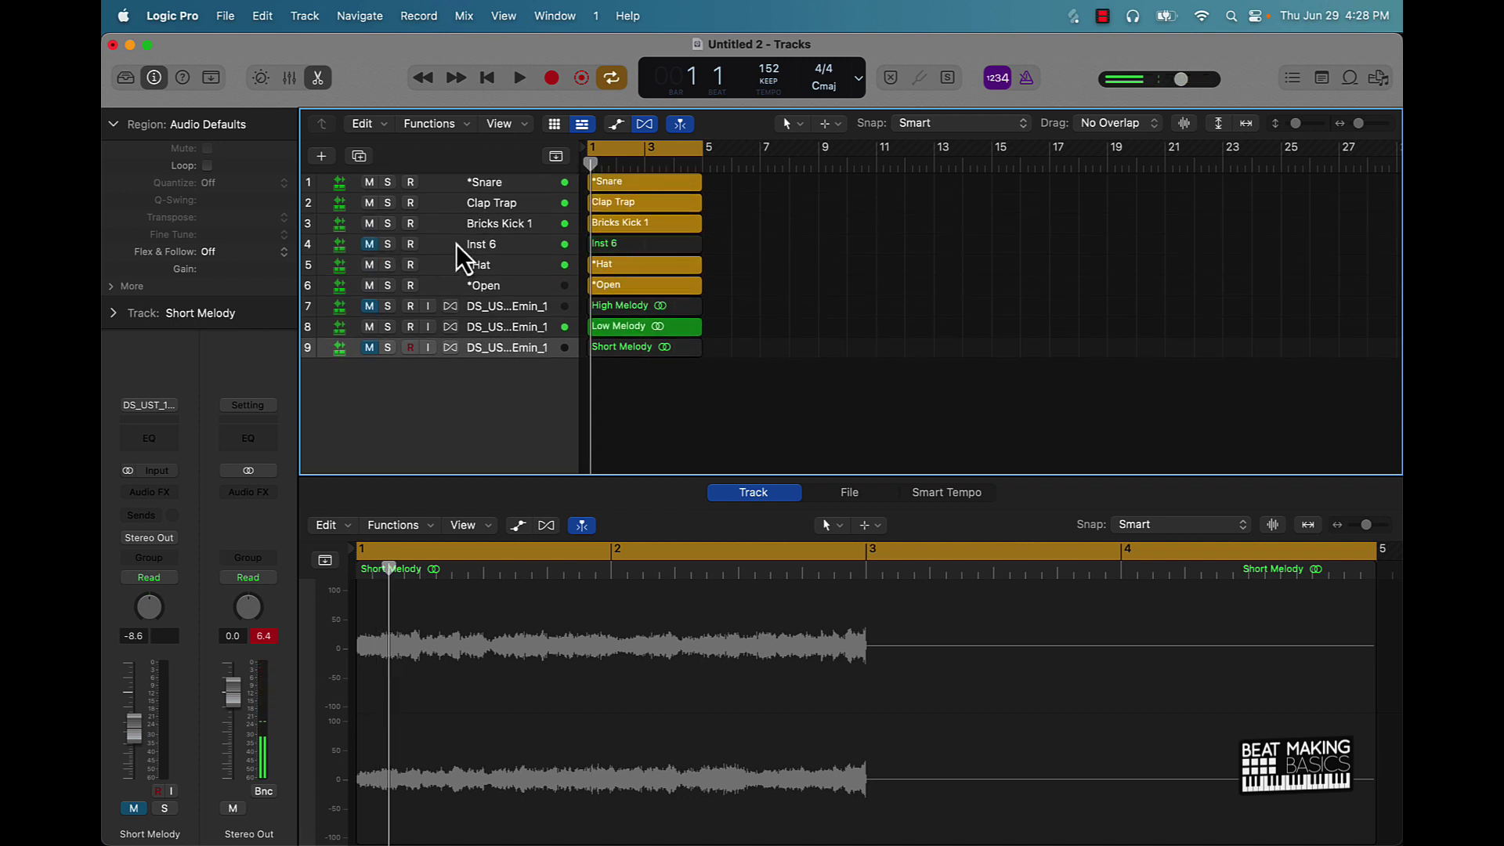
click(467, 243)
key(alt+super+s)
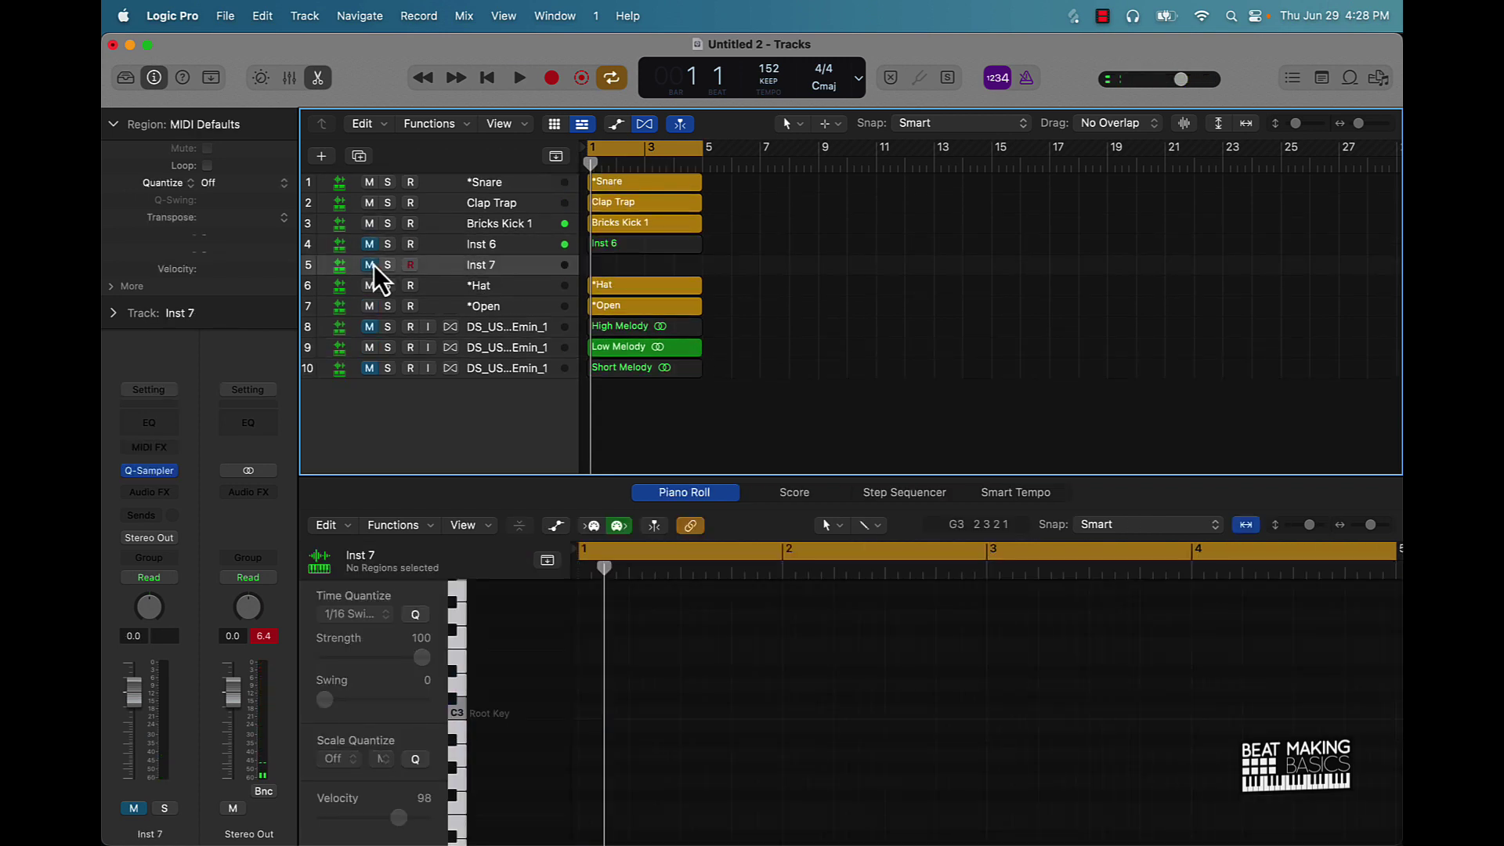
click(369, 264)
Step: Open Musical Typing, record-enable the new 808 track, and try out notes on it
click(411, 265)
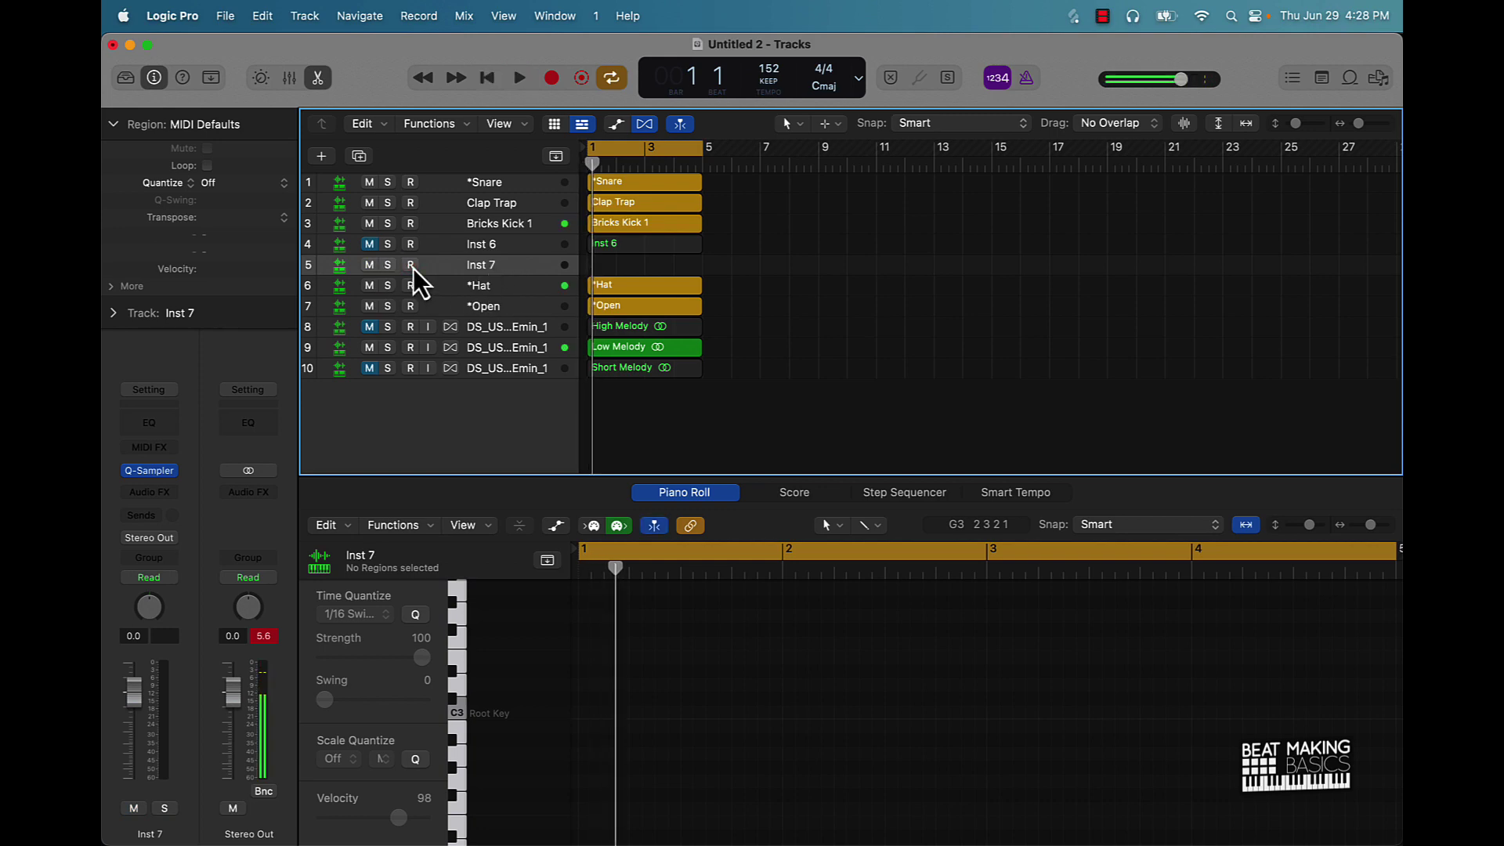
key(super+k)
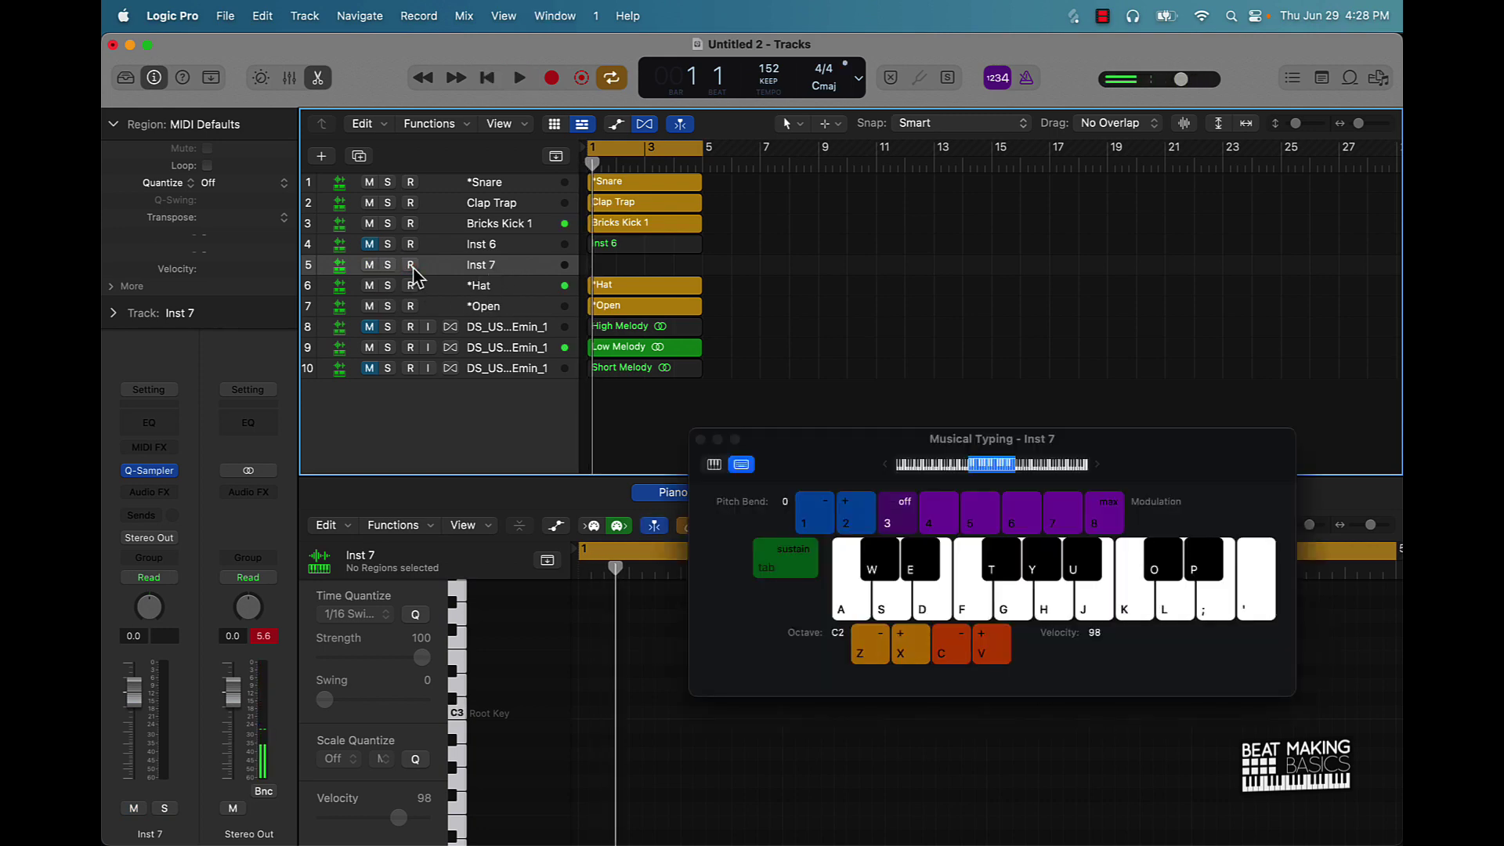
click(411, 266)
key(d)
key(l)
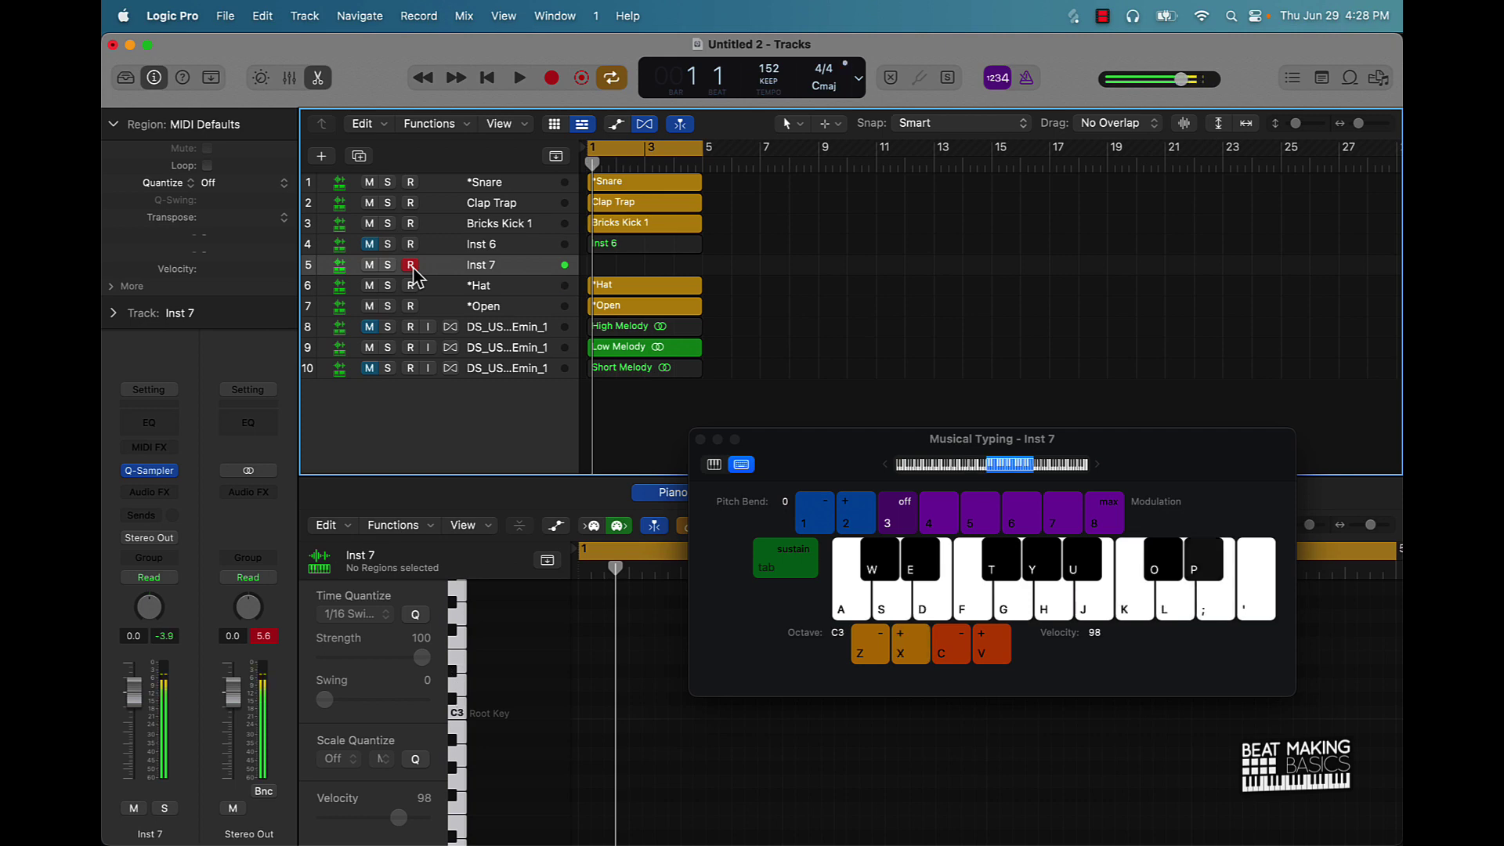
Step: Play the loop and try out notes on the Inst 7 track with Musical Typing, switching between octaves C2 and C3
key(space)
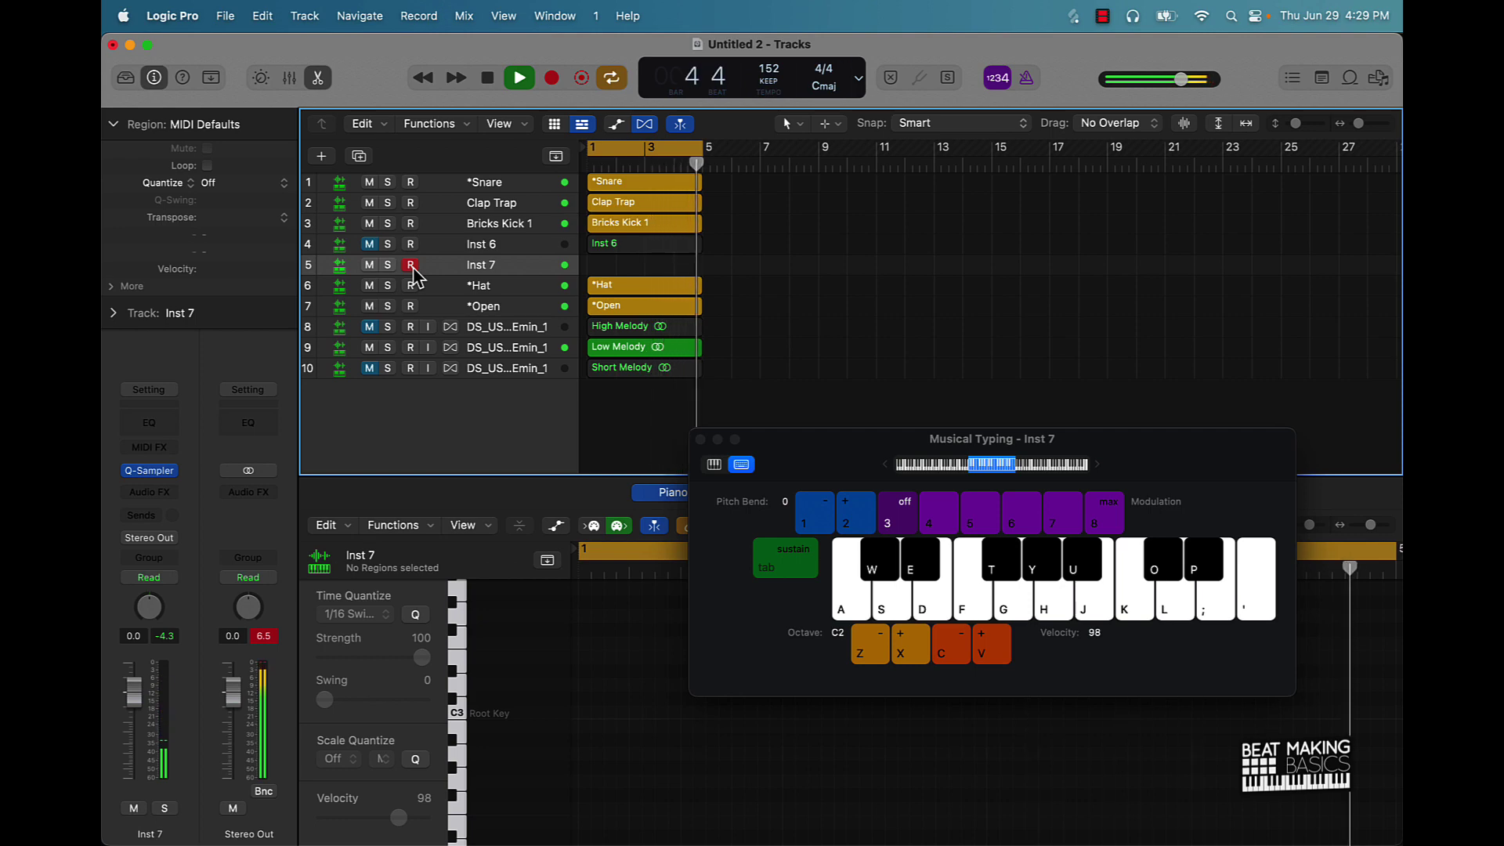
key(p)
key(p)
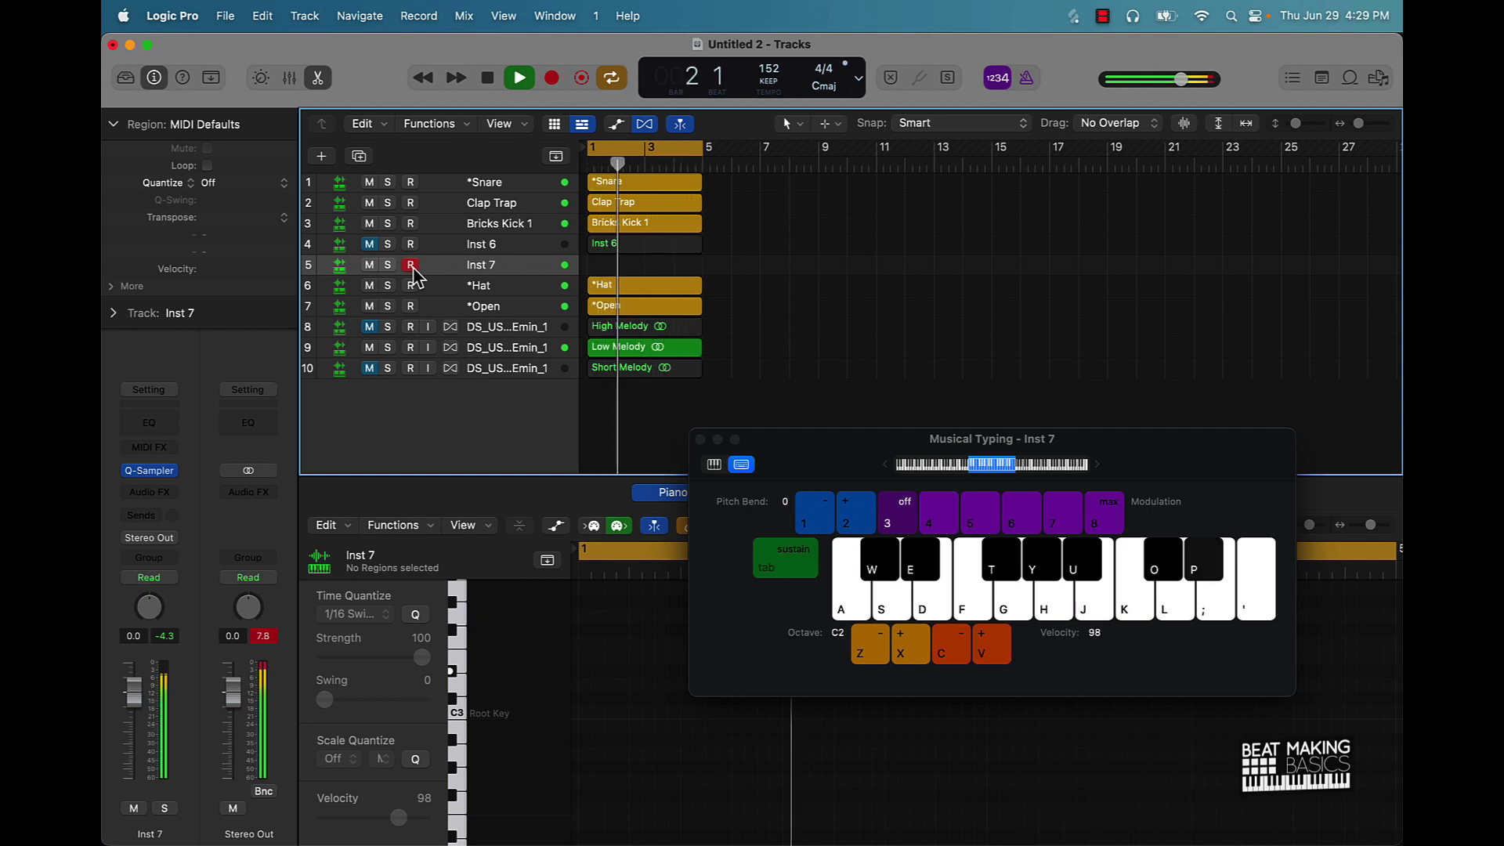
key(p)
key(l)
key(l)
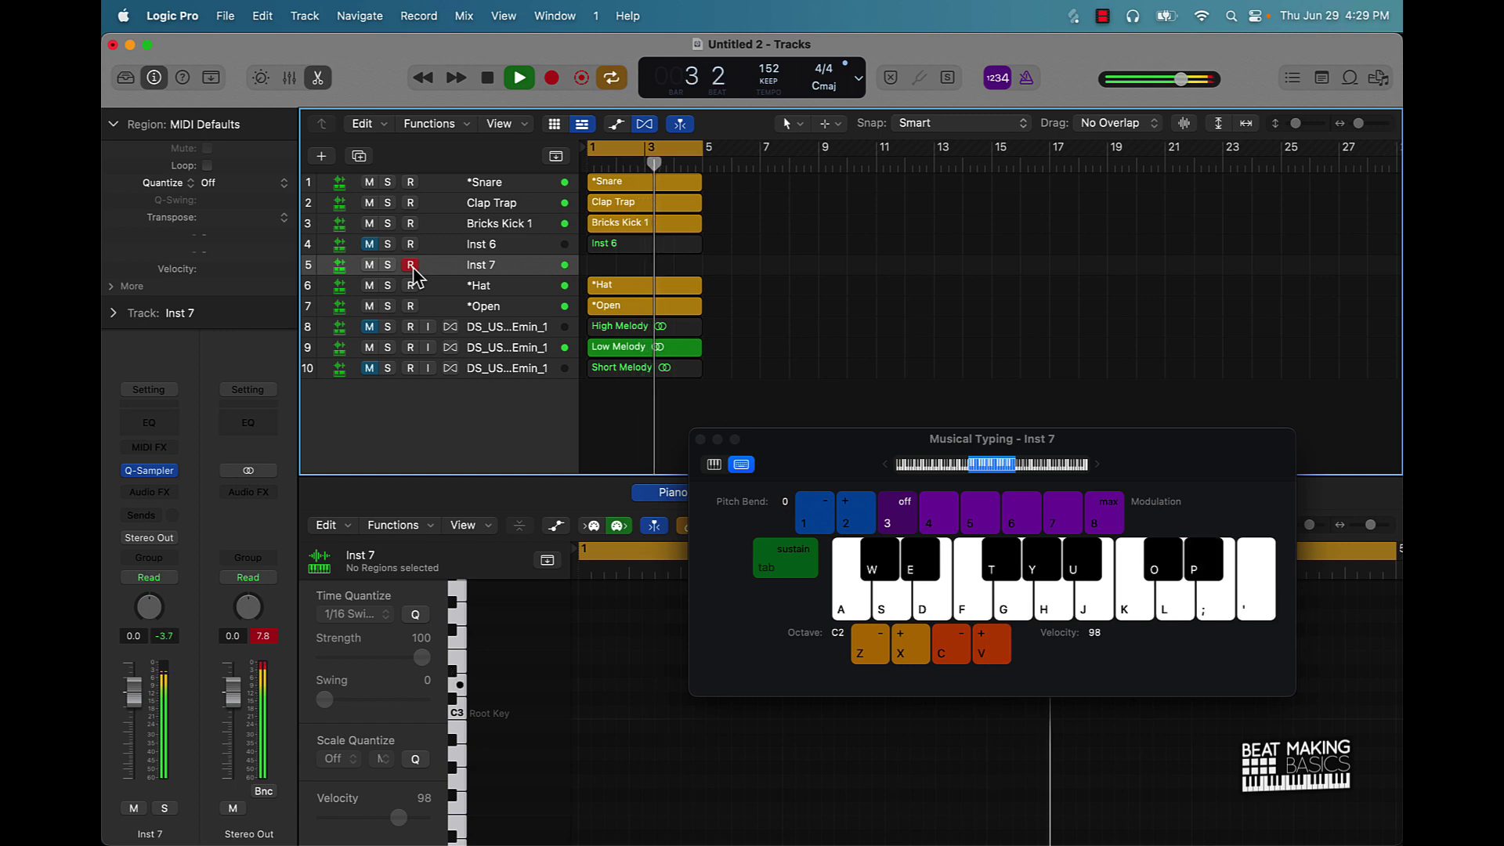
key(x)
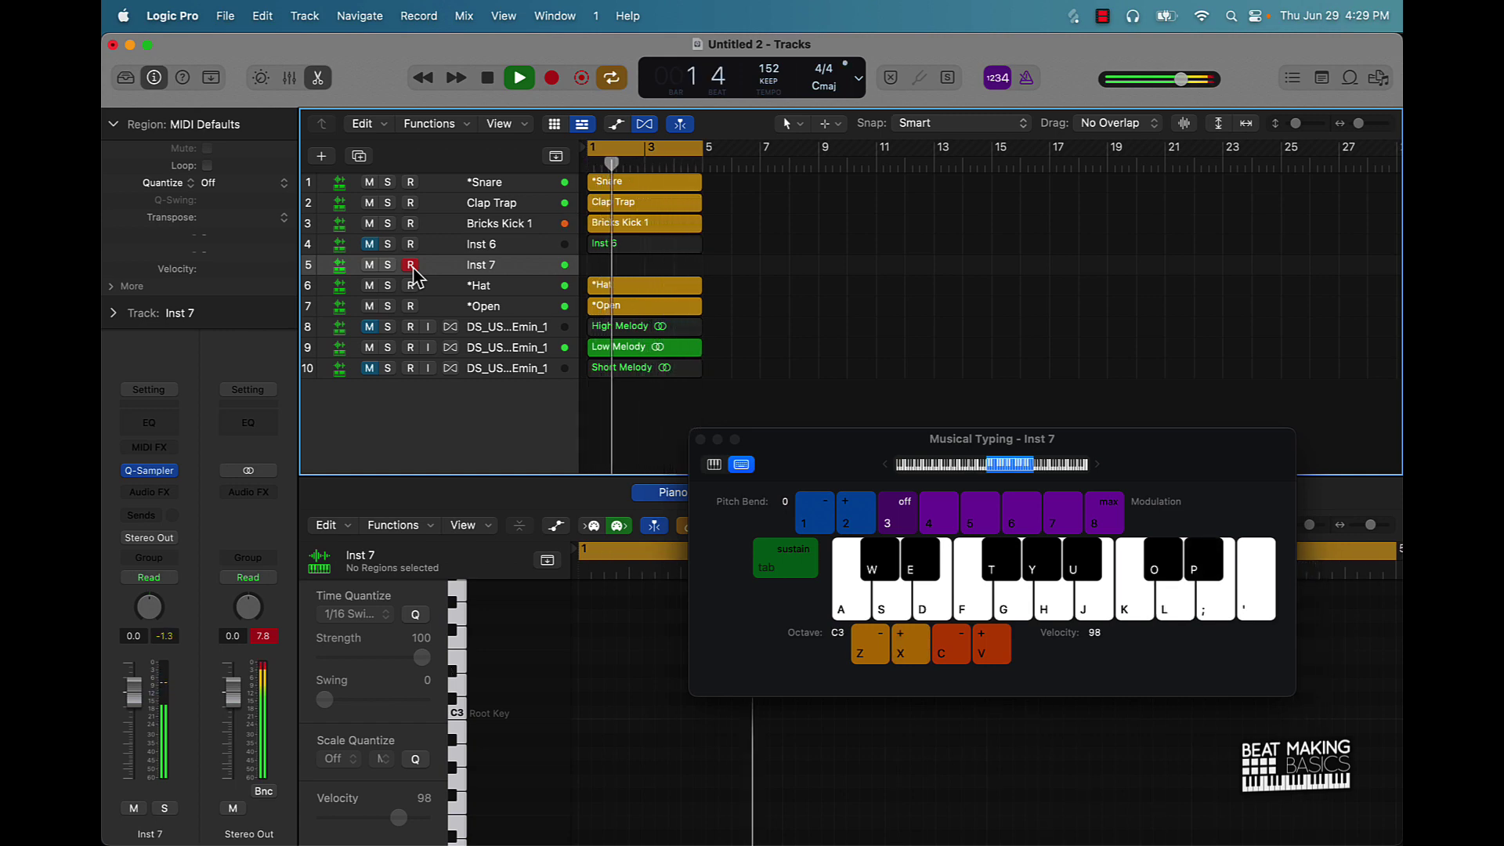
key(j)
key(j)
key(z)
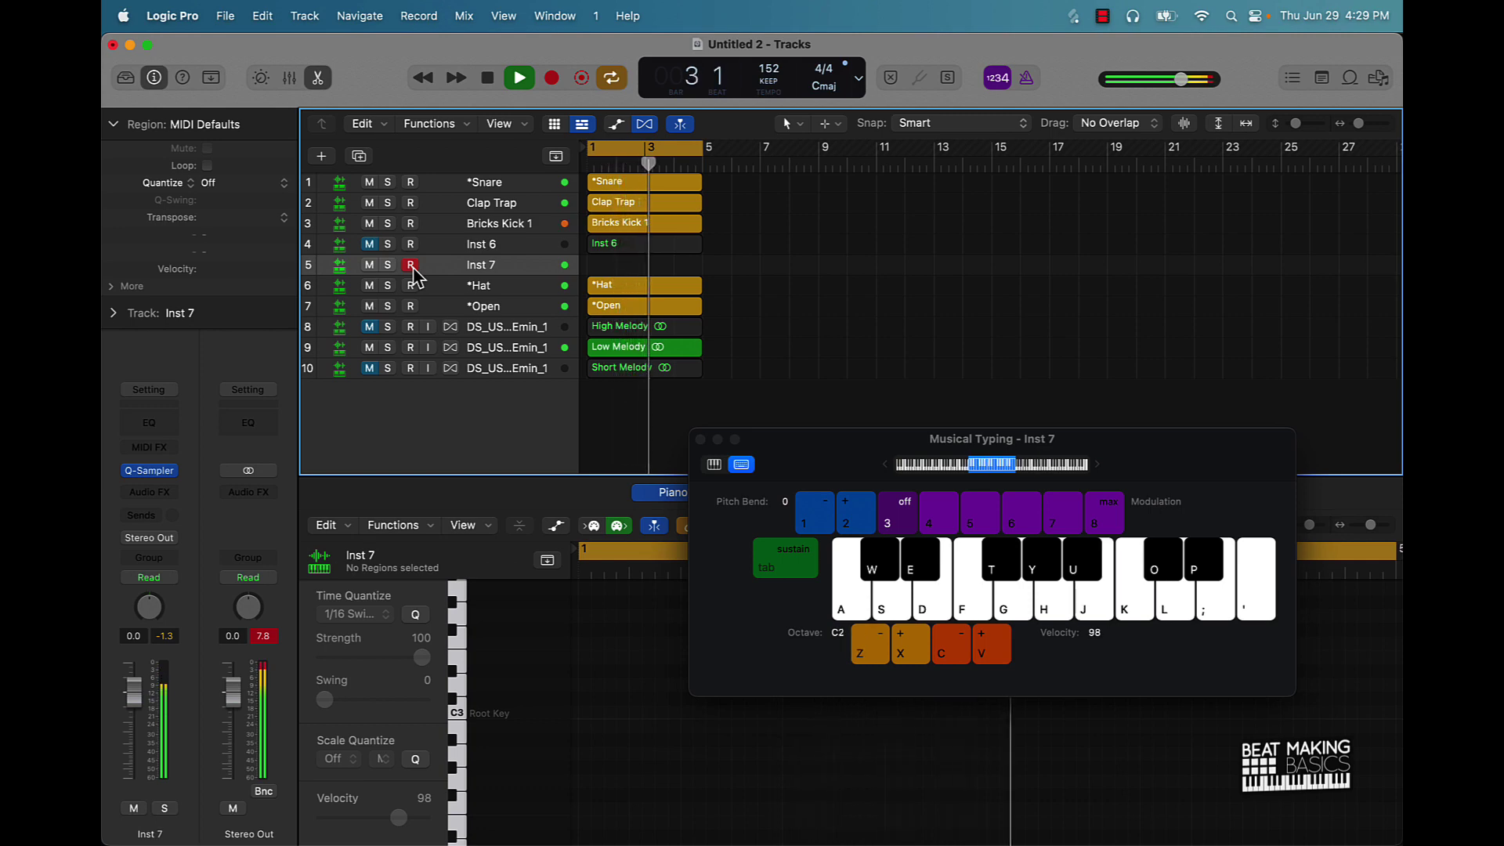
key(r)
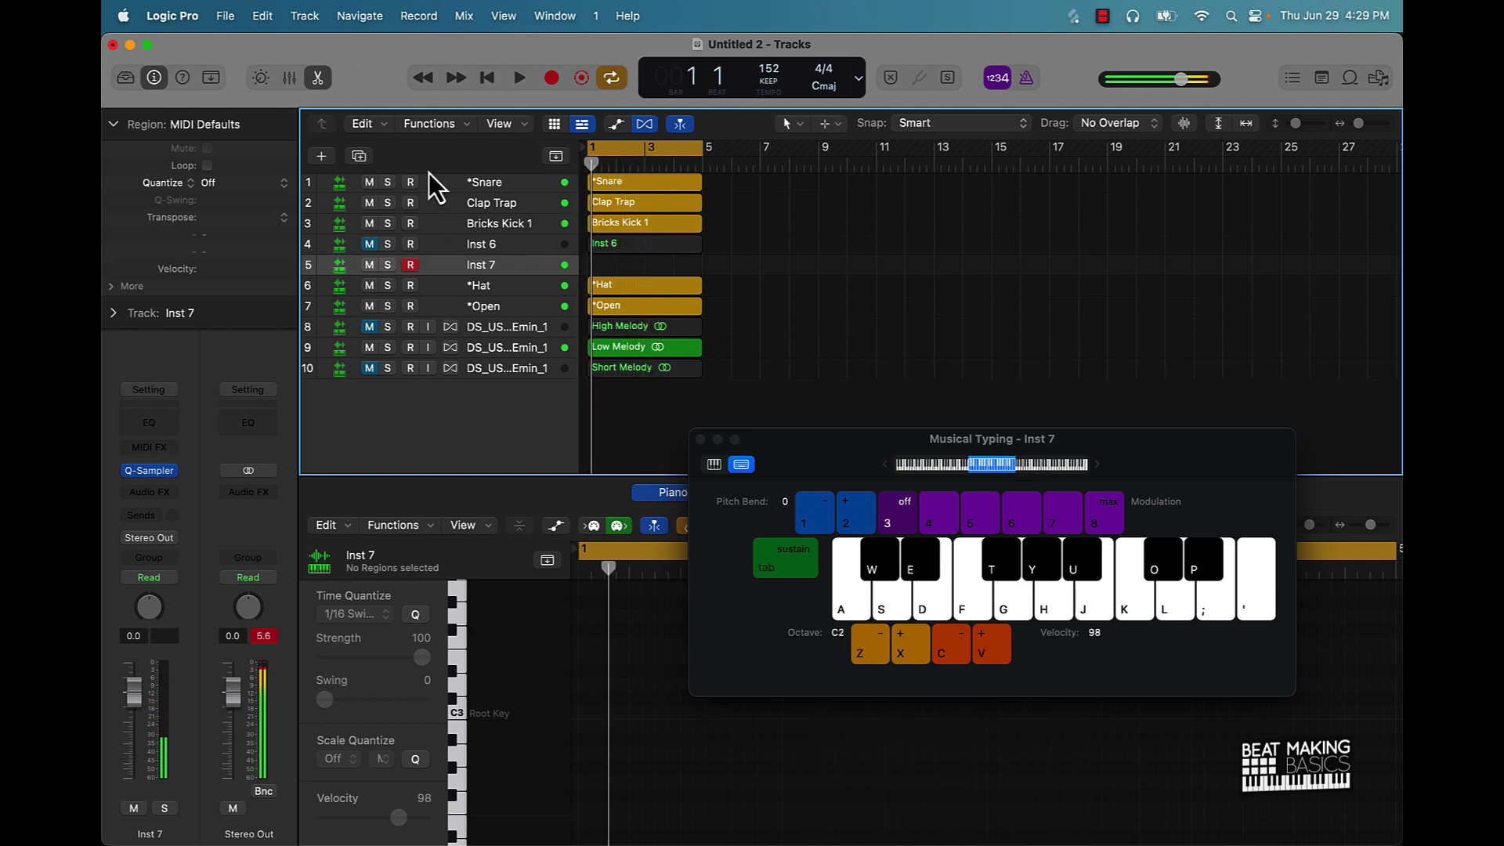
Step: Rename the *Snare track as Snare
double_click(496, 180)
text(S)
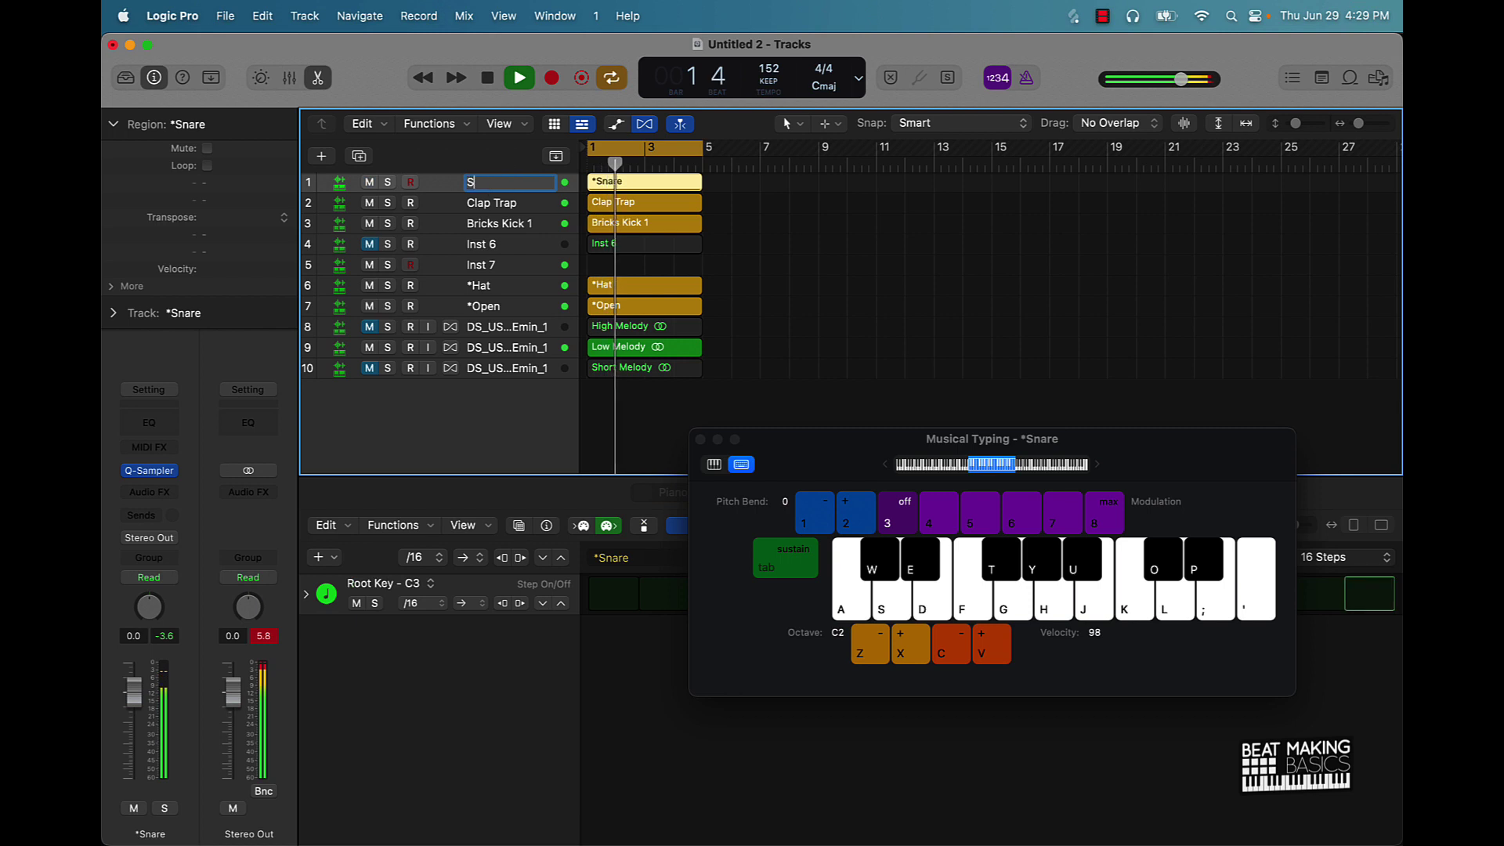
text(nare)
key(Return)
key(Tab)
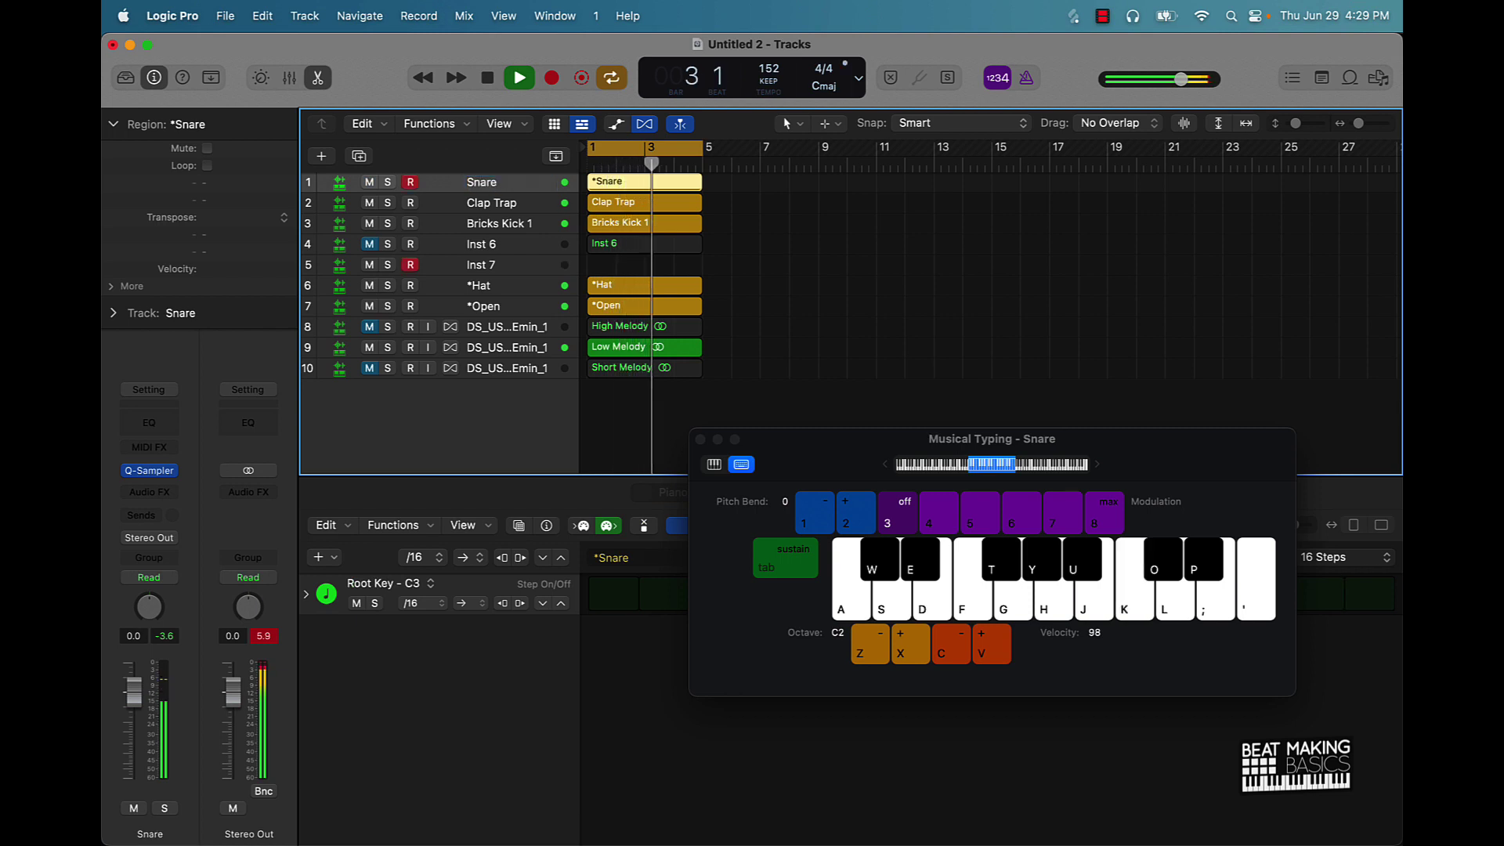
key(k)
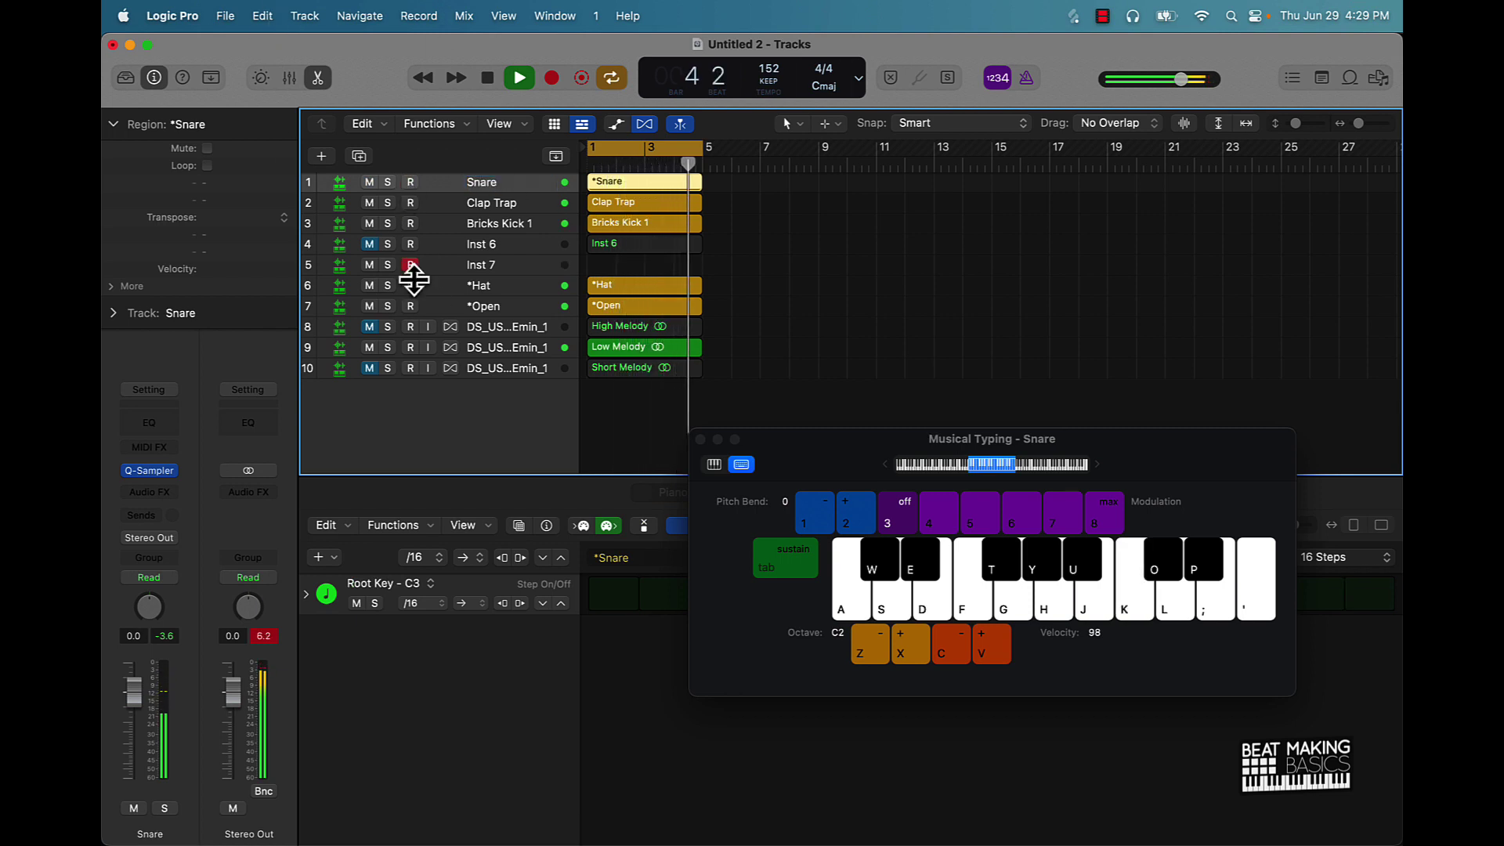
Step: Rename the Clap Trap track as Clap and the Bricks Kick 1 track as Kick
double_click(490, 199)
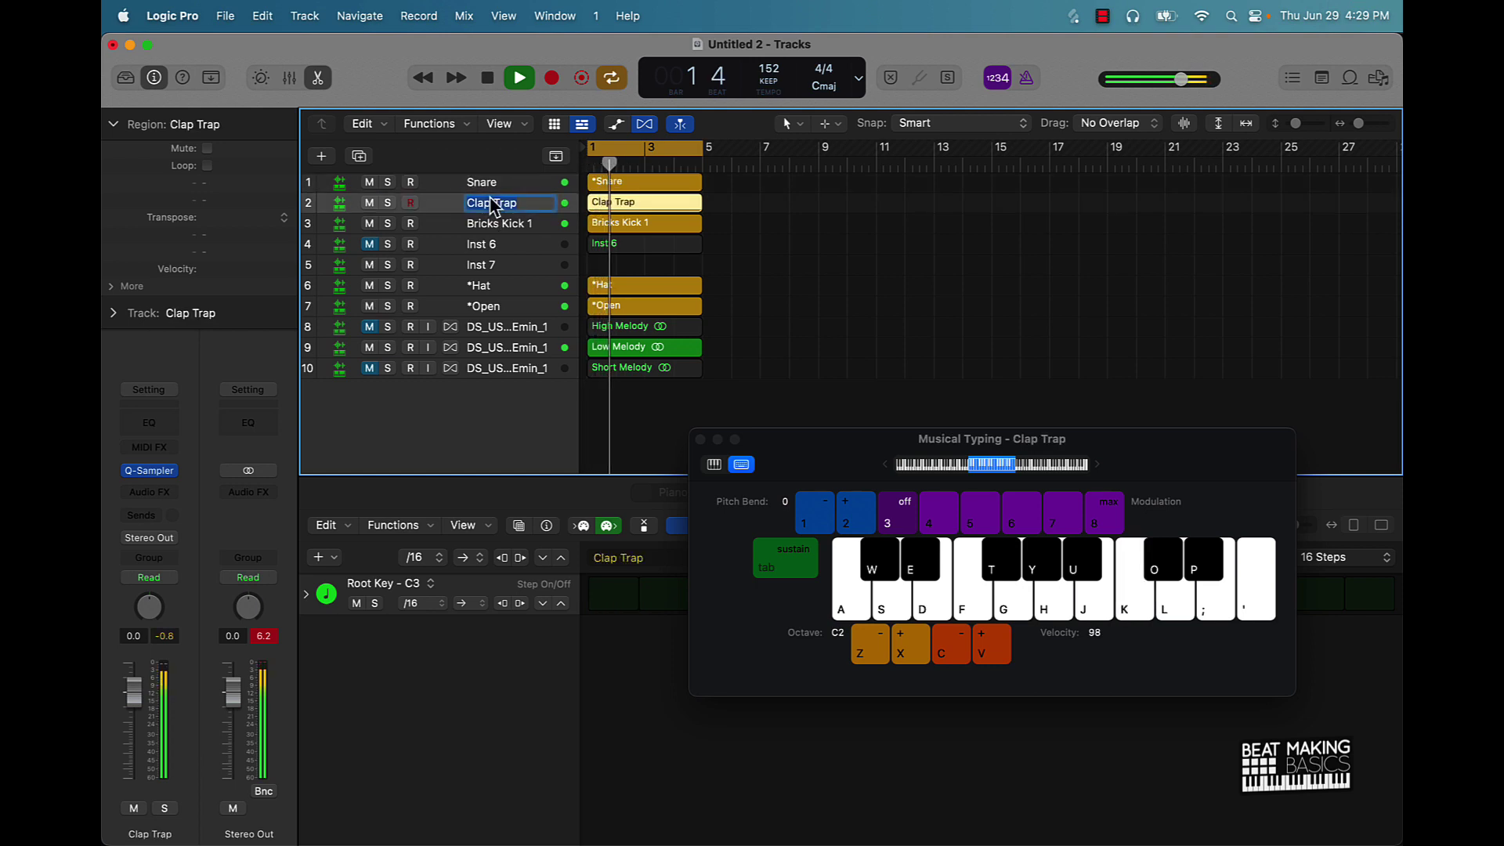
text(Clap)
key(Tab)
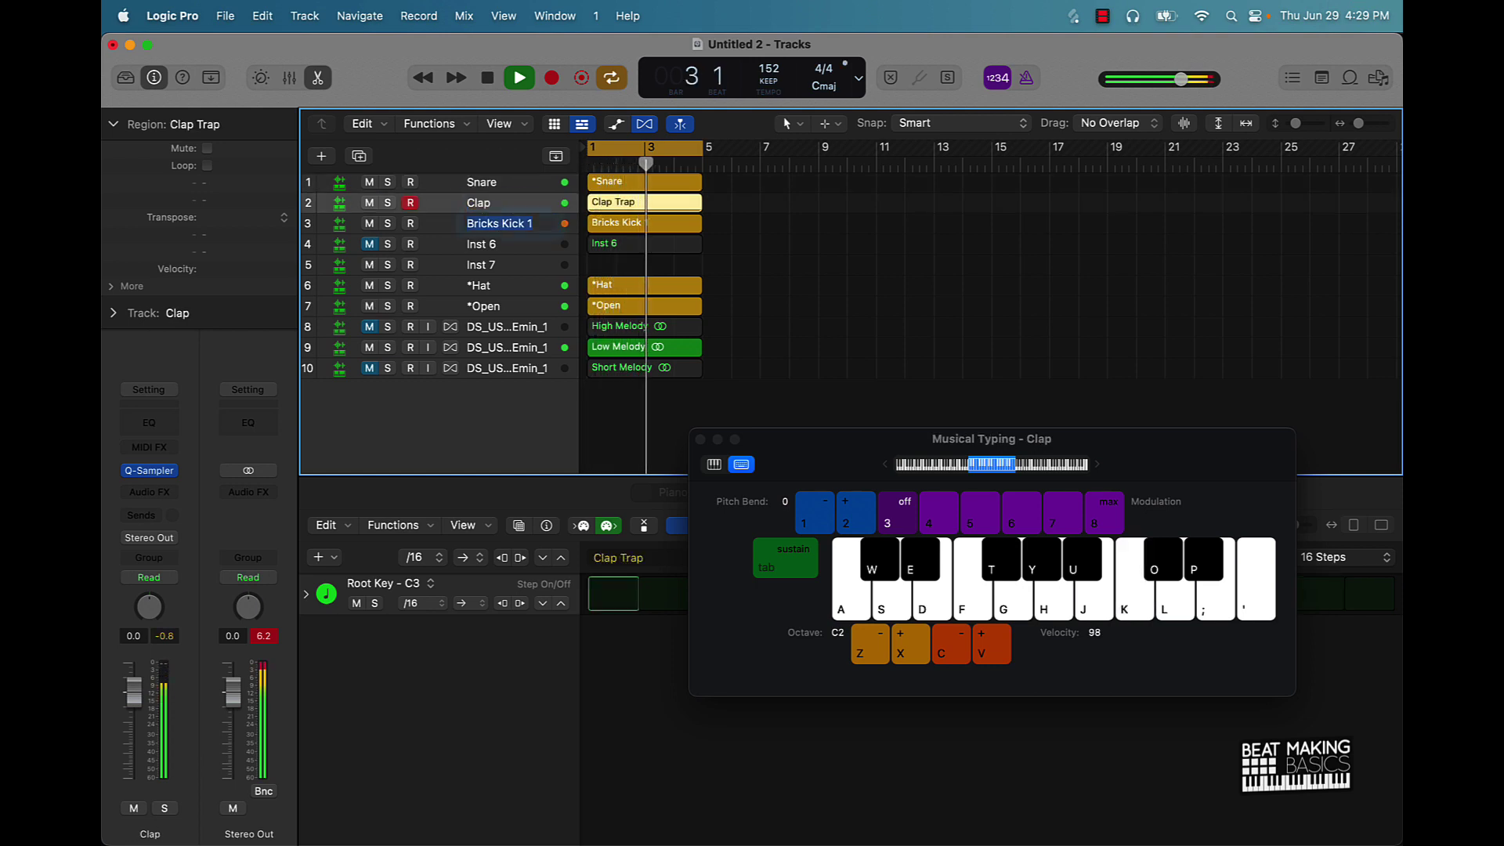
text(Kick)
key(Tab)
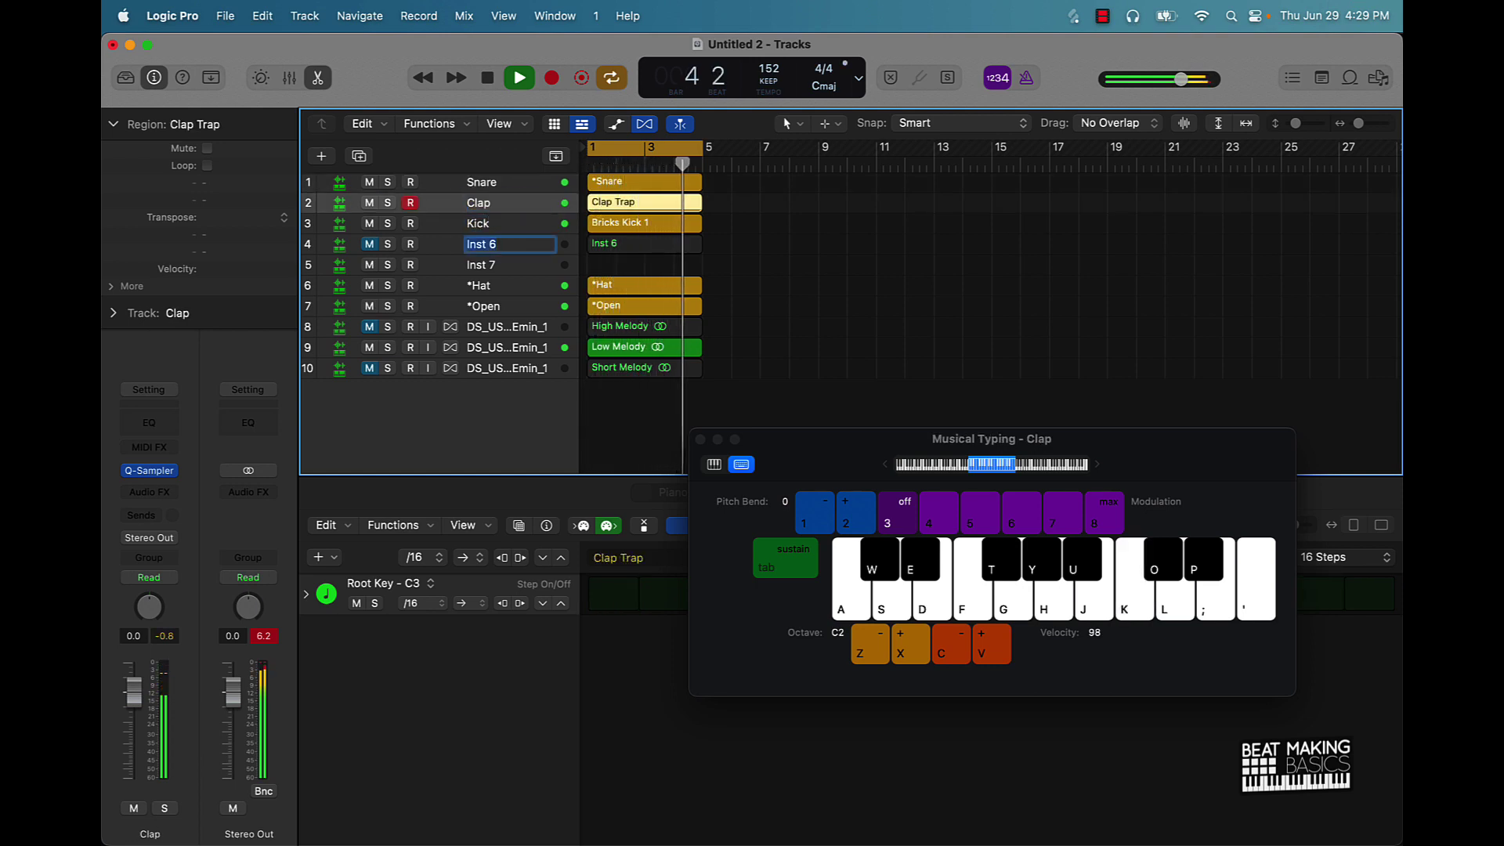
Step: Unmute the Inst 6 track and rename it as 808
click(371, 247)
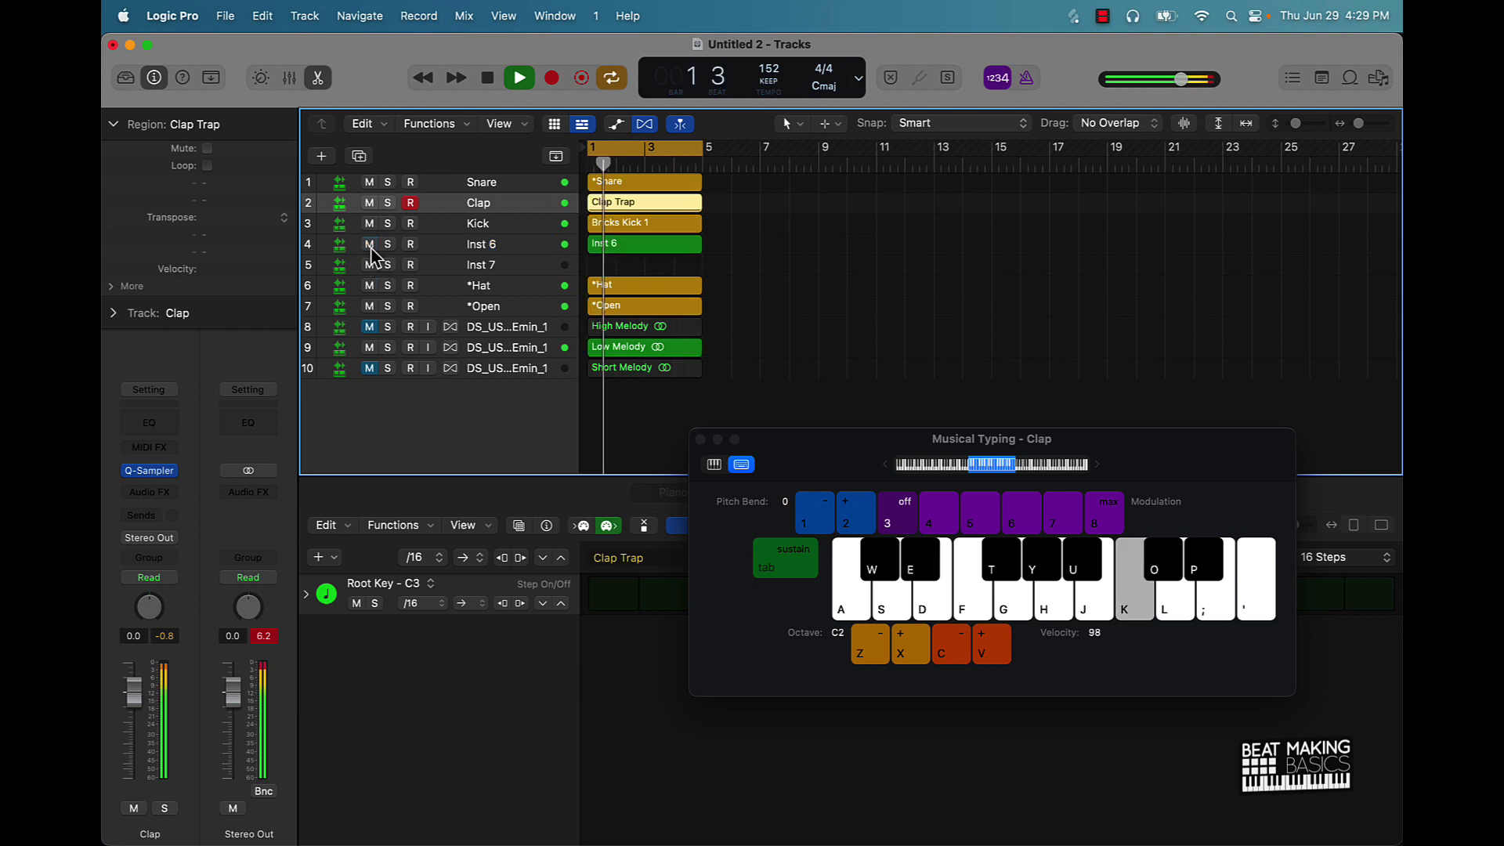
double_click(492, 243)
text(808)
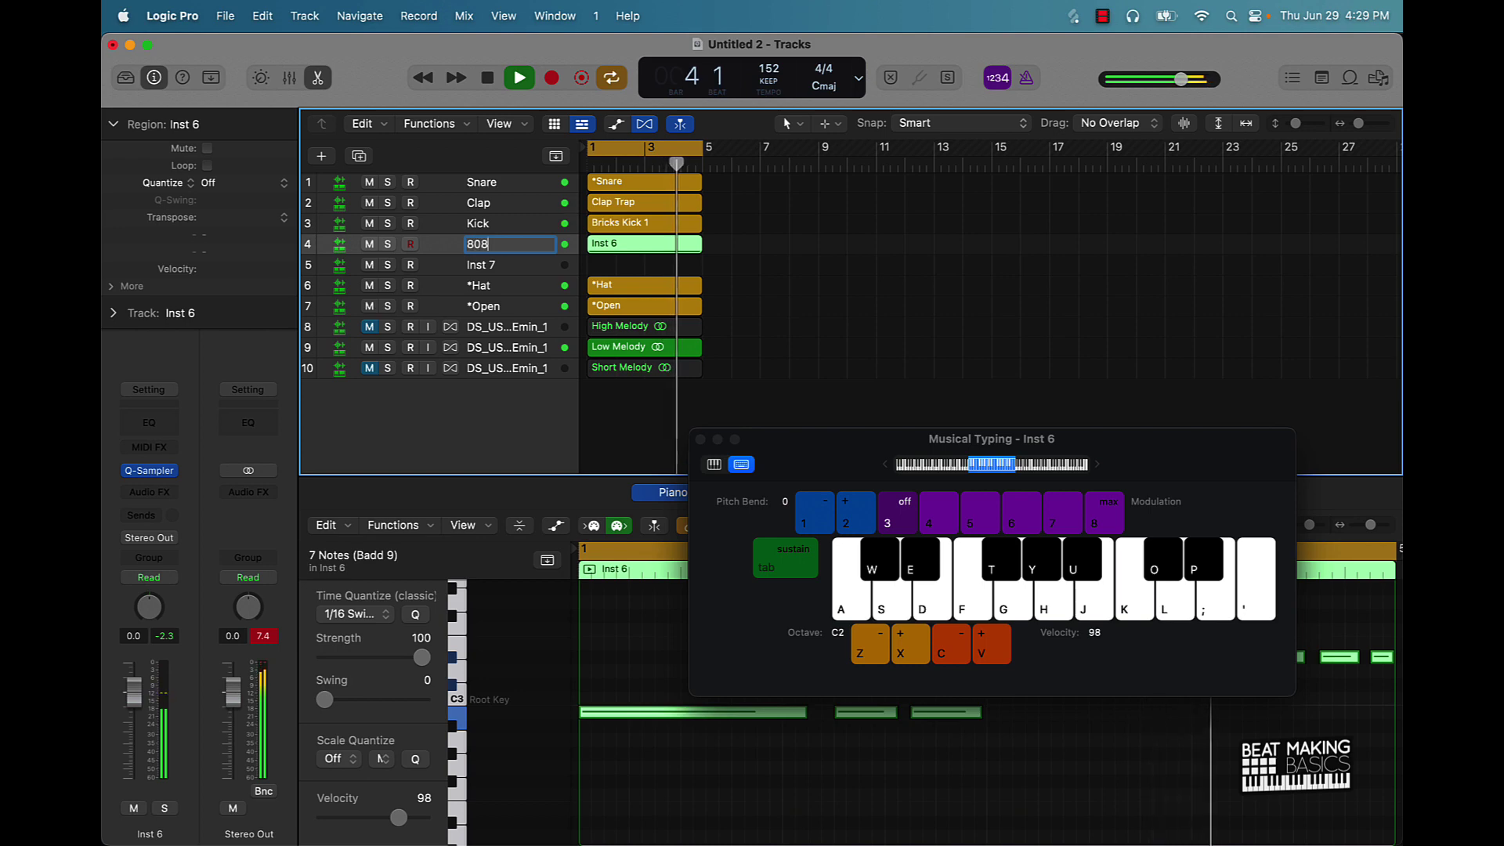
key(Return)
Step: Rename the *Hat track as Hat and the *Open track as Open
double_click(484, 285)
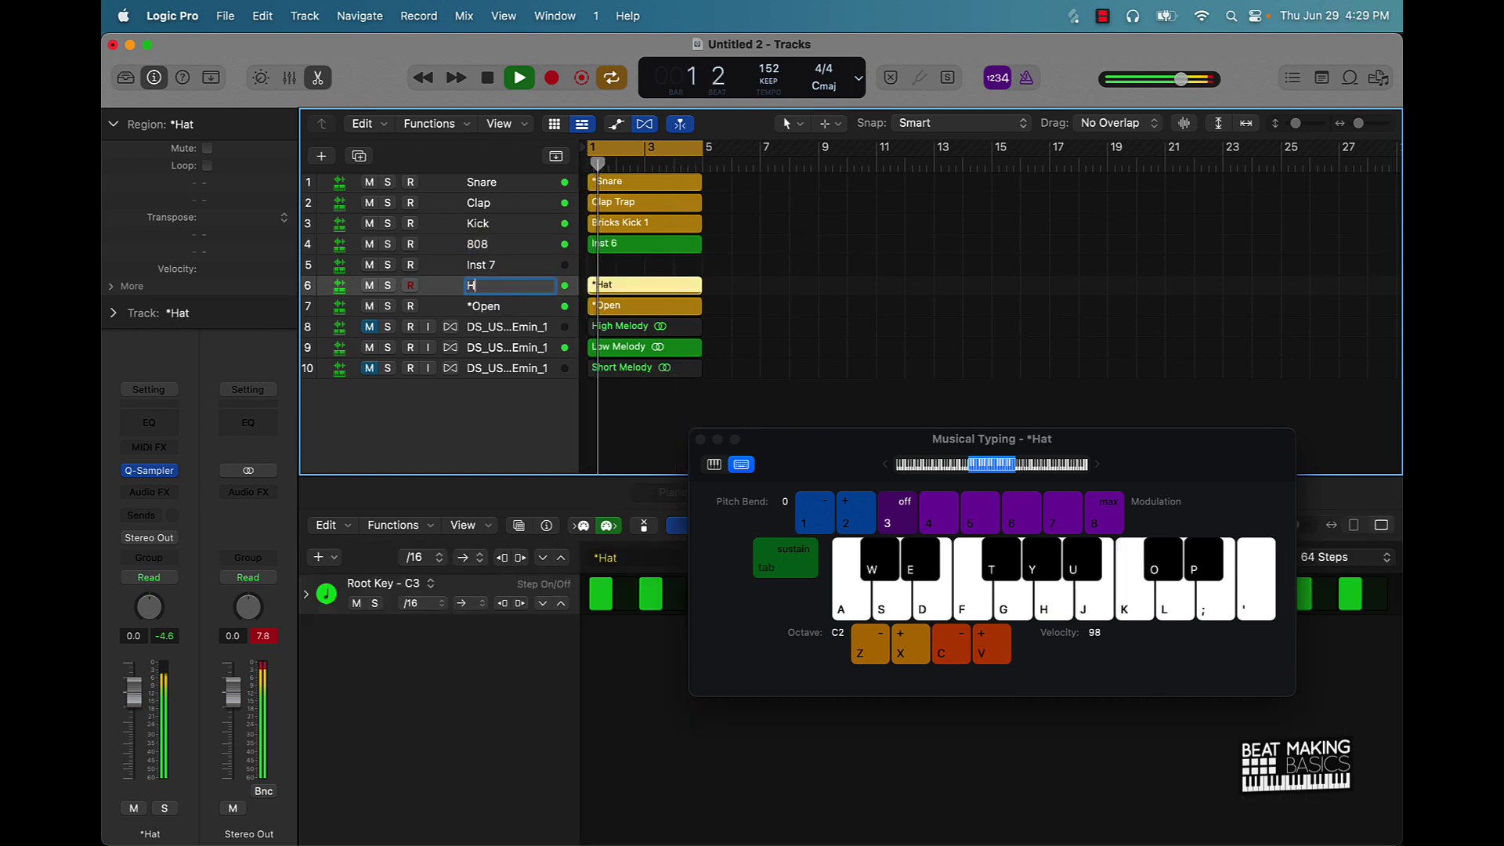
text(Hat)
key(Tab)
text(Open)
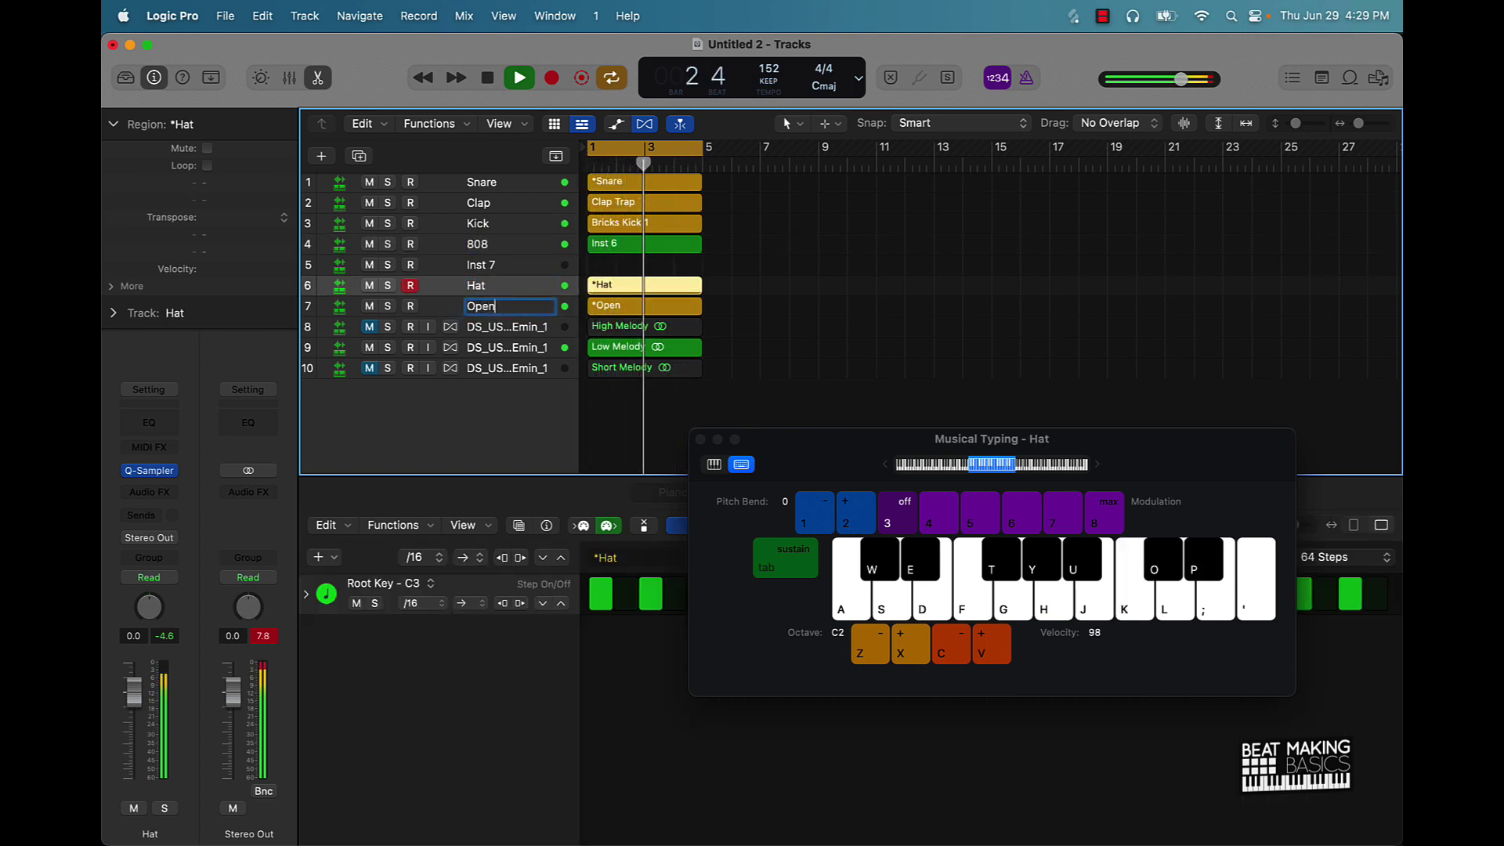
Step: Name track 8 High Melody, unmute it, and mute the low melody track below it
key(Tab)
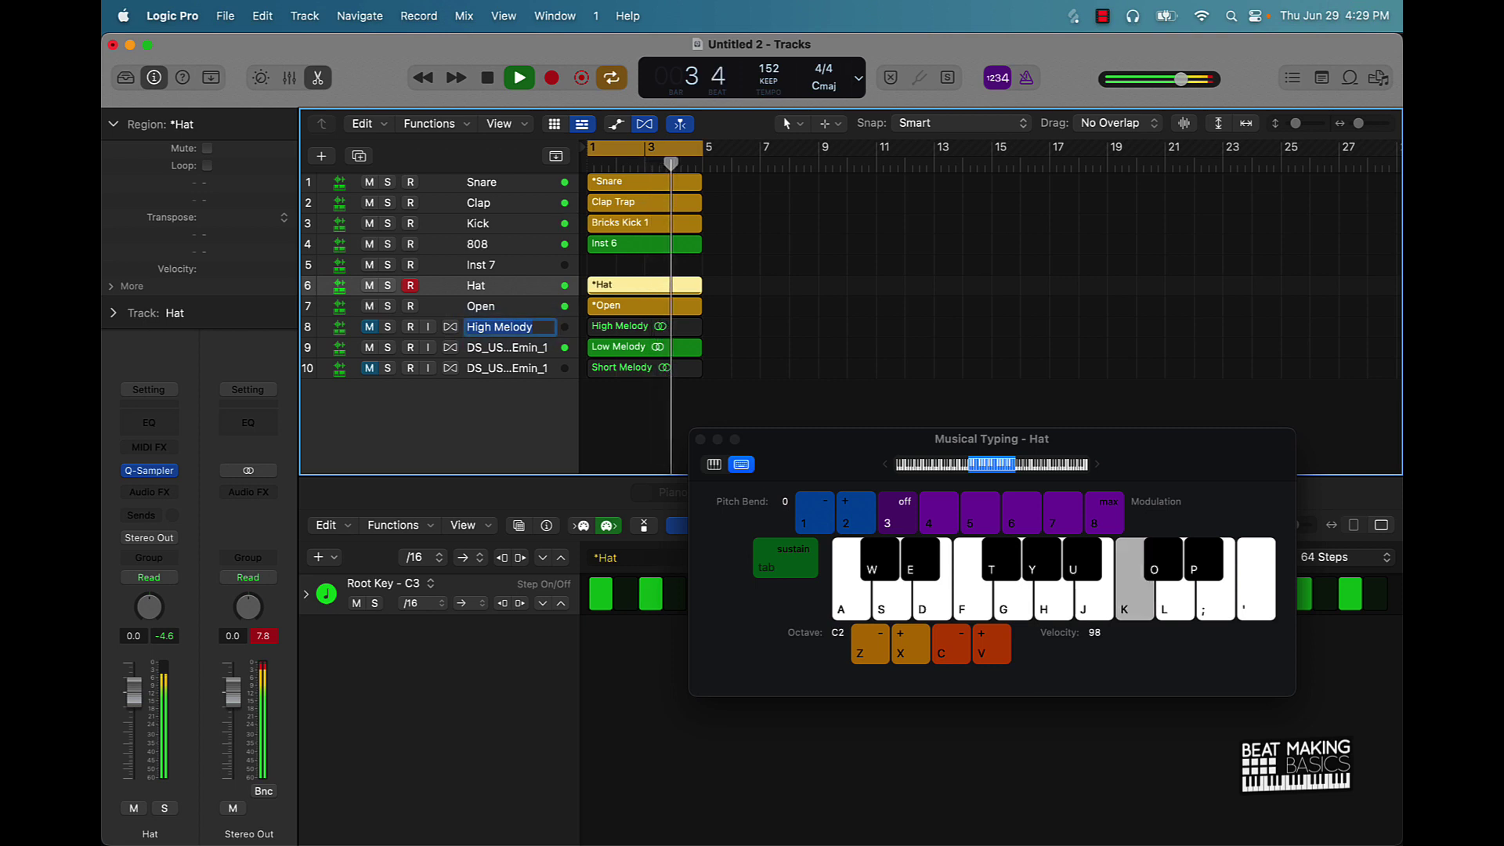
click(374, 329)
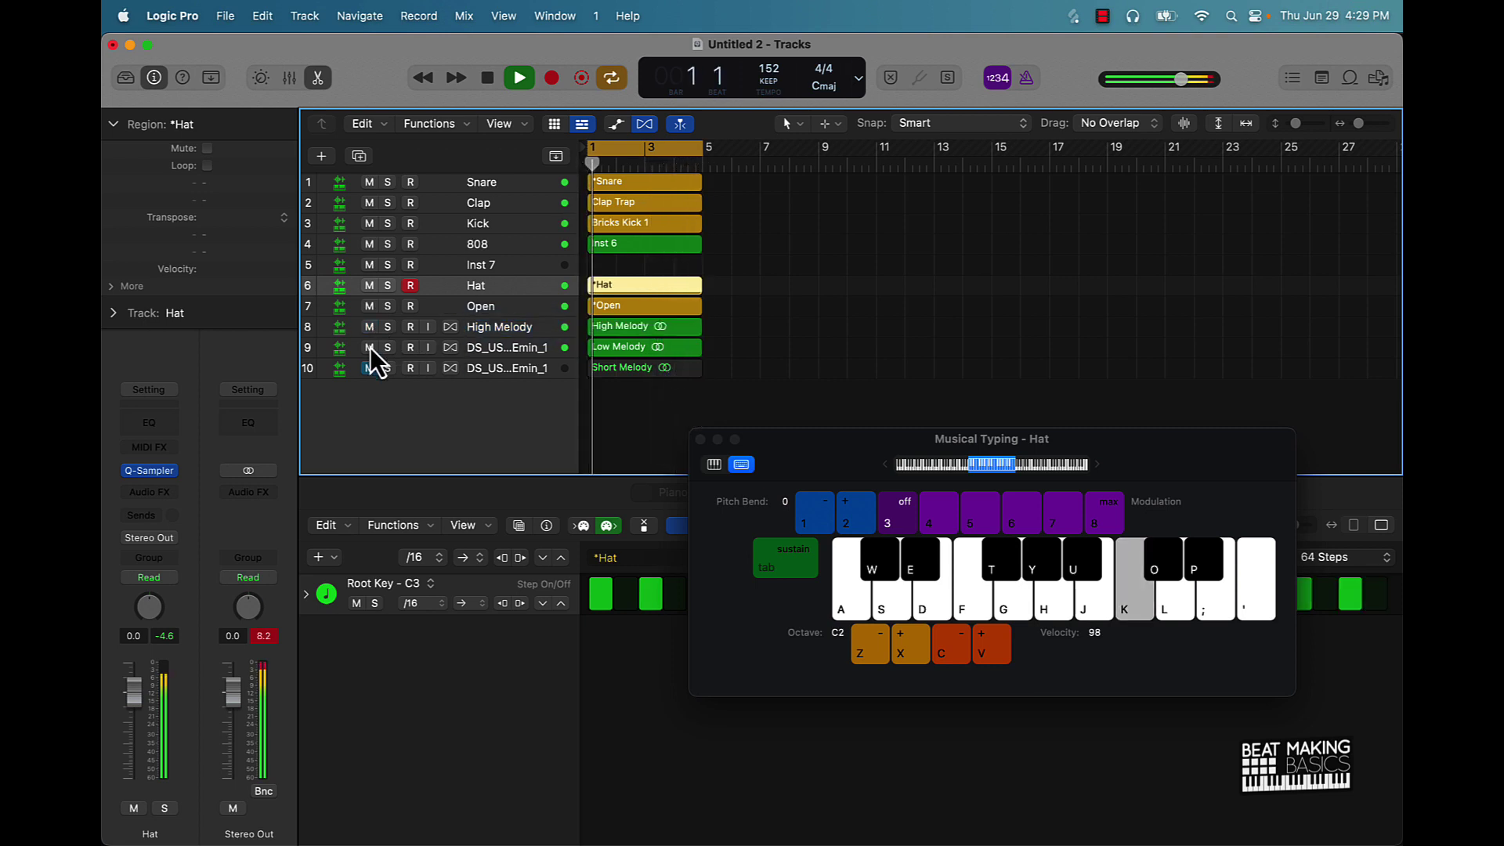
click(370, 346)
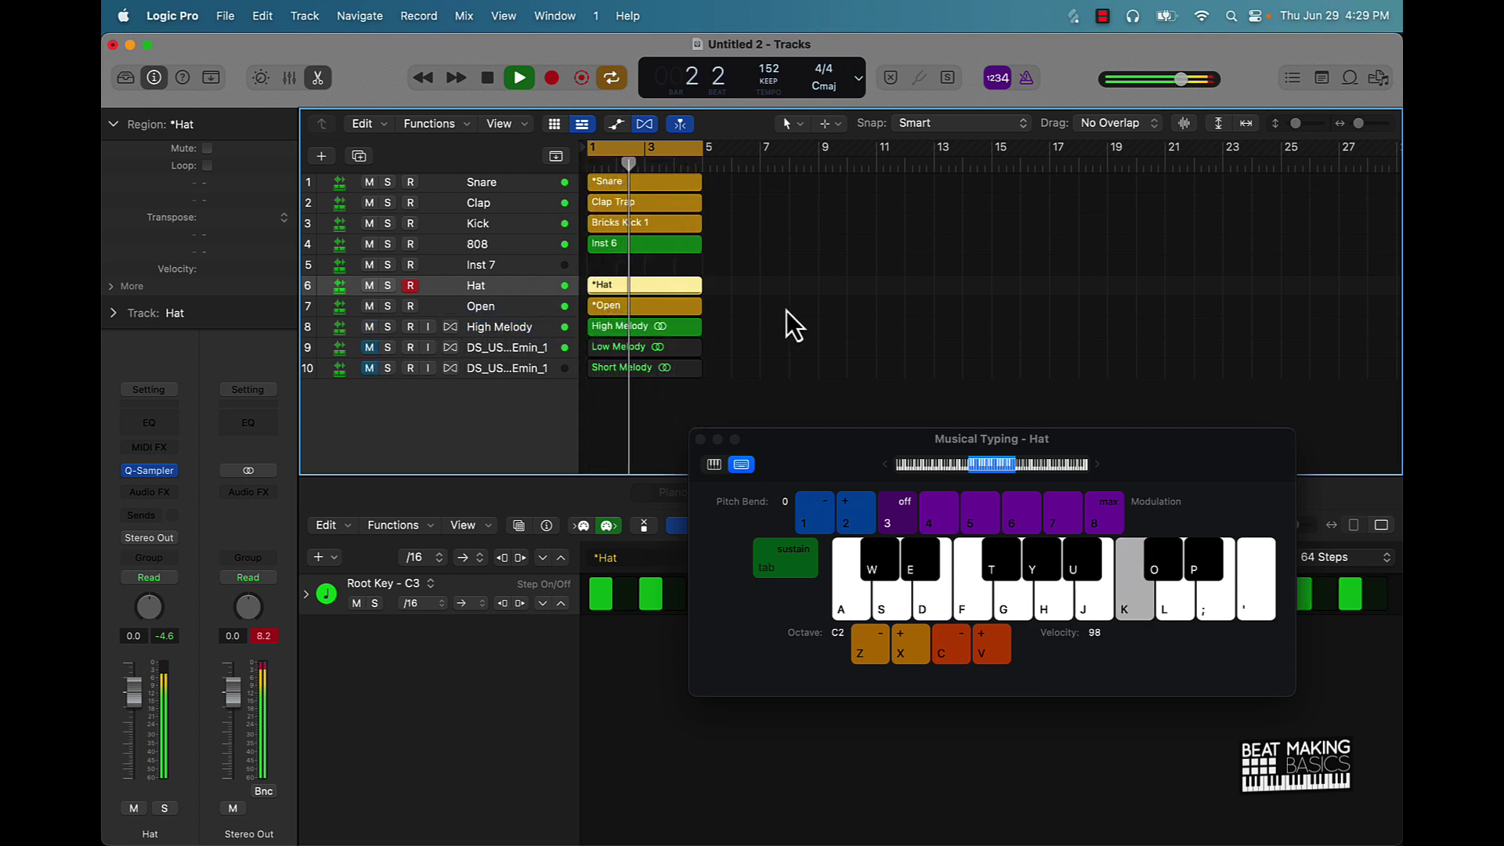
key(super+a)
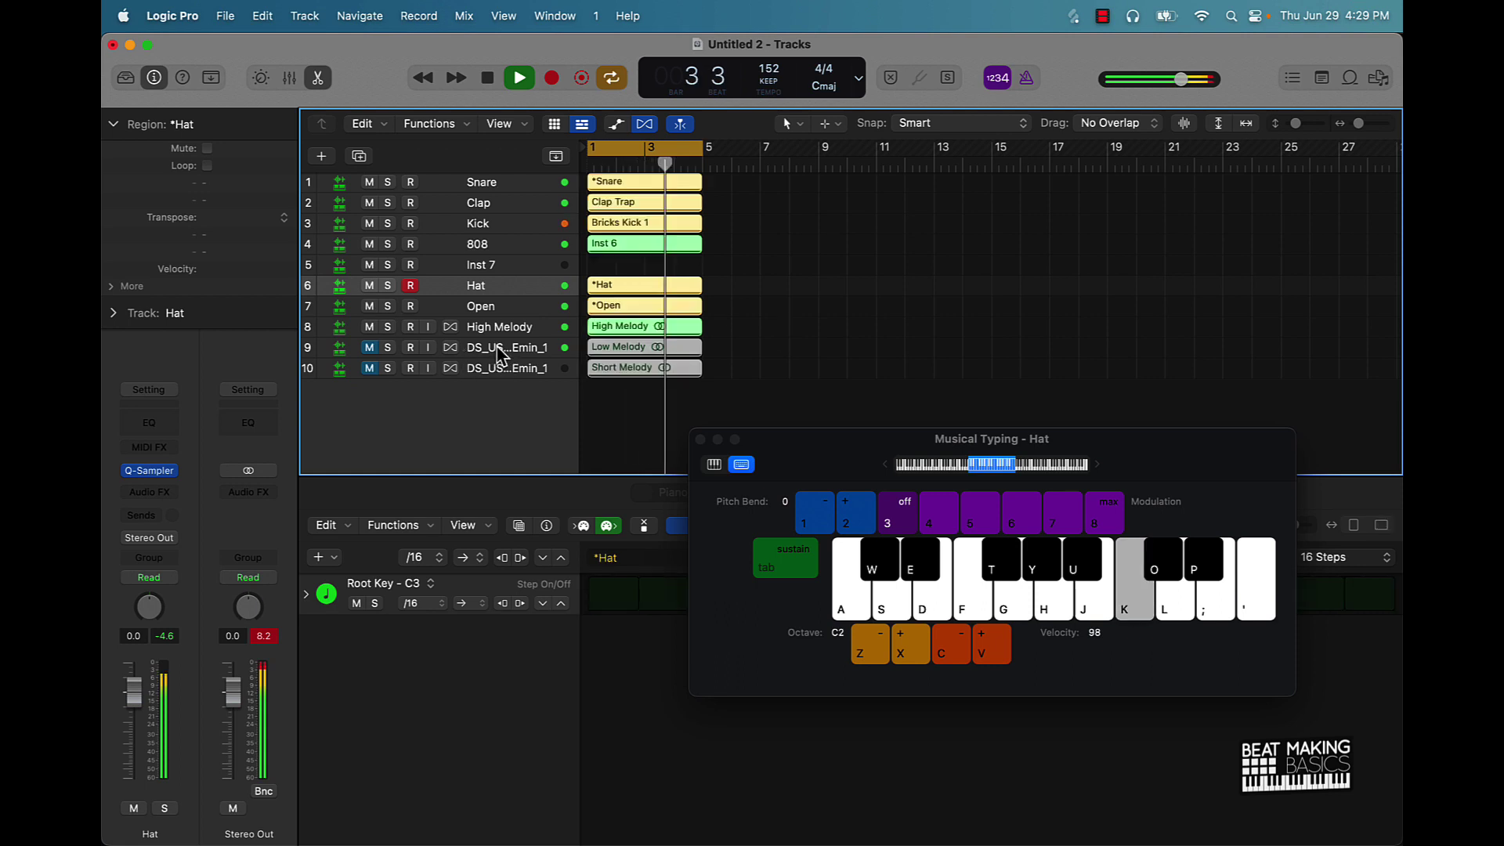
key(alt+shift+n)
key(super+z)
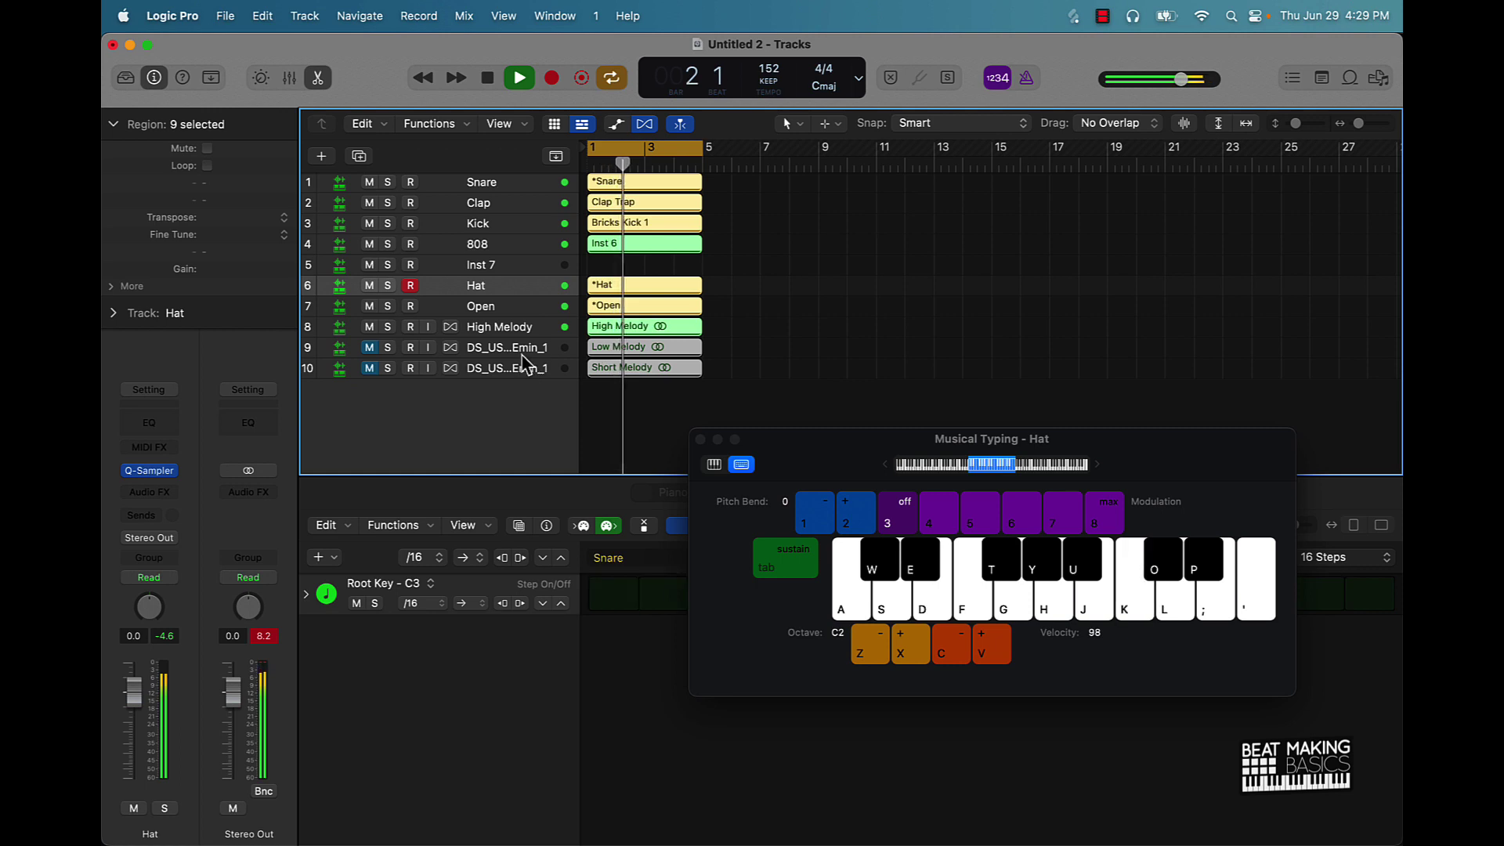
Step: Delete the empty Inst 7 track and name the two remaining unnamed melody tracks Low Melody and Short Melody
click(531, 271)
key(super+BackSpace)
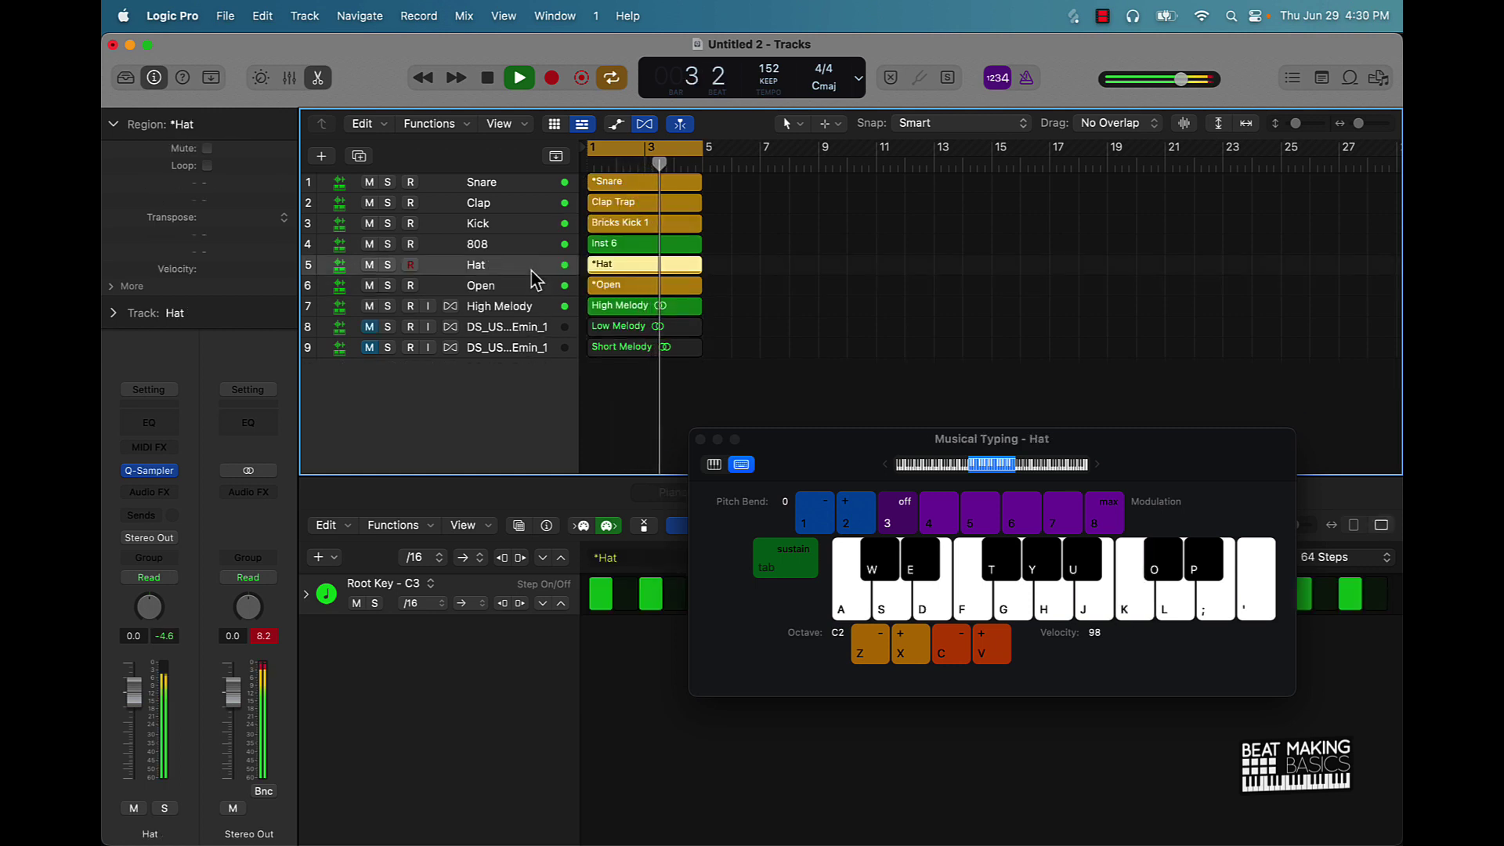
click(510, 327)
double_click(511, 327)
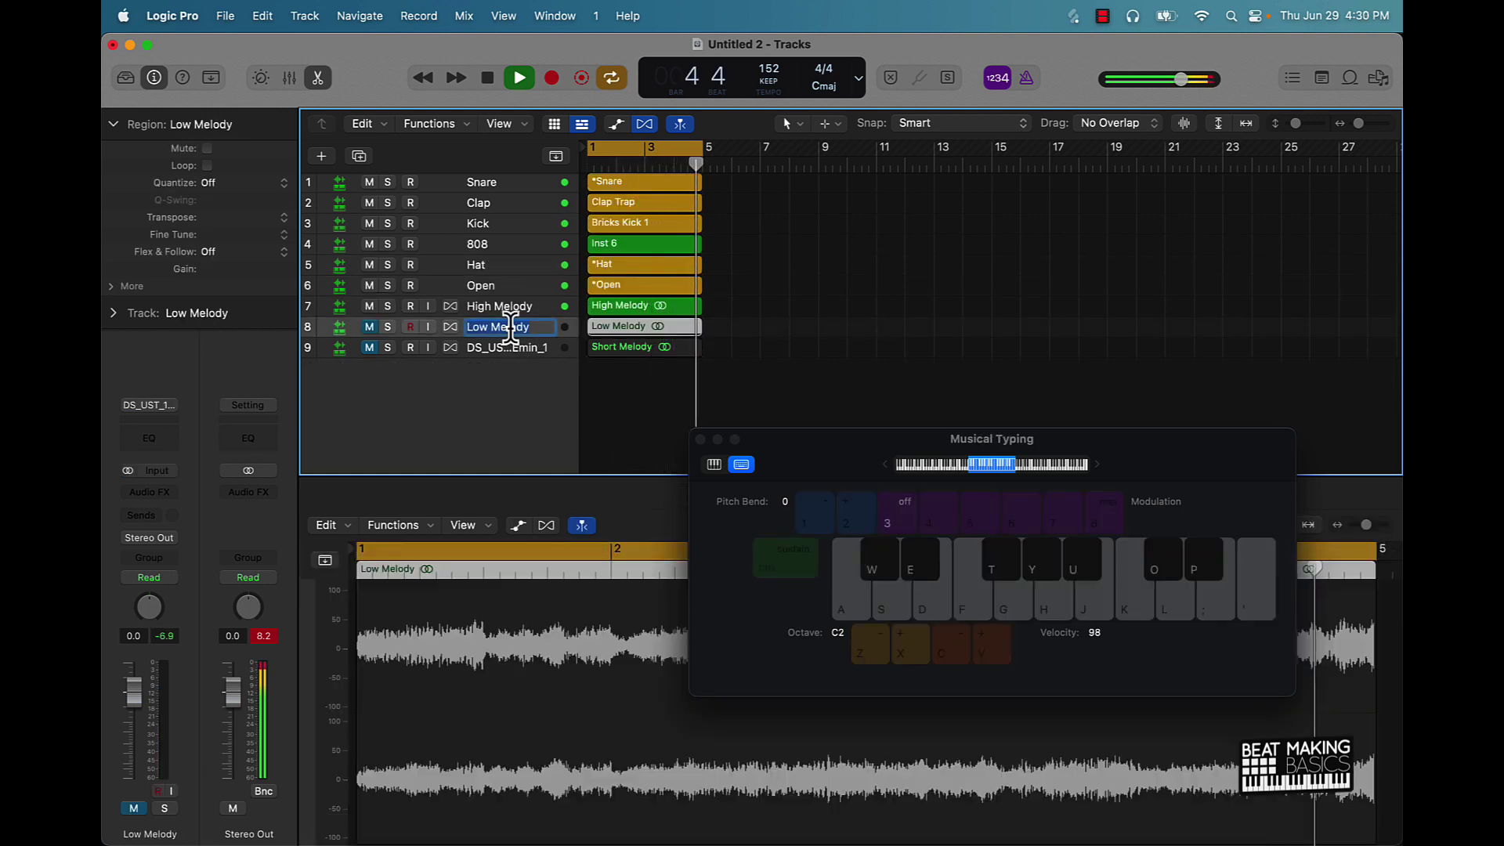
click(511, 351)
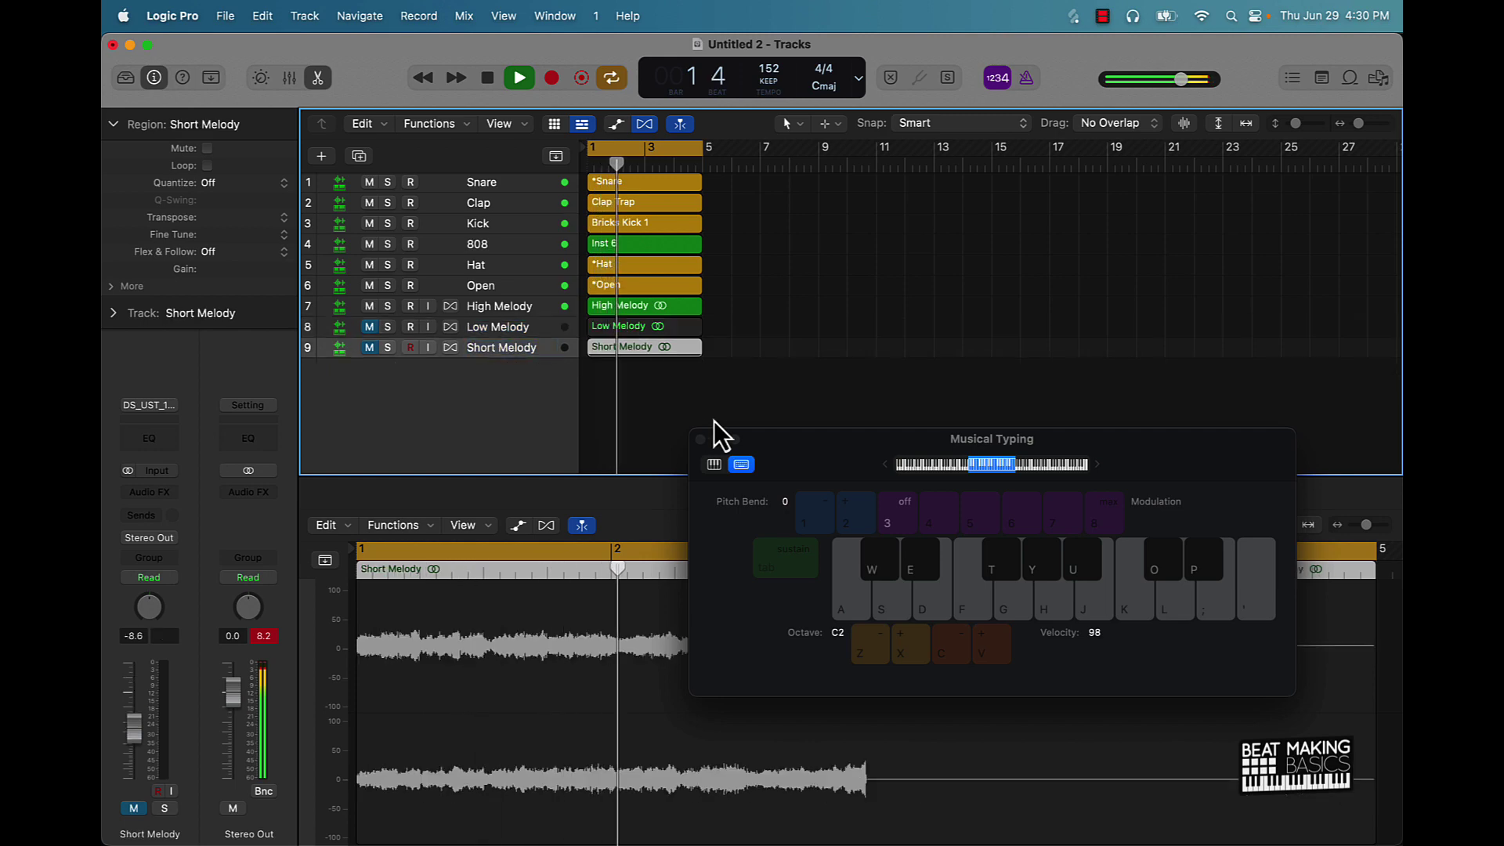
Step: Name all regions after their tracks, clear the selection, and close Musical Typing
key(super+a)
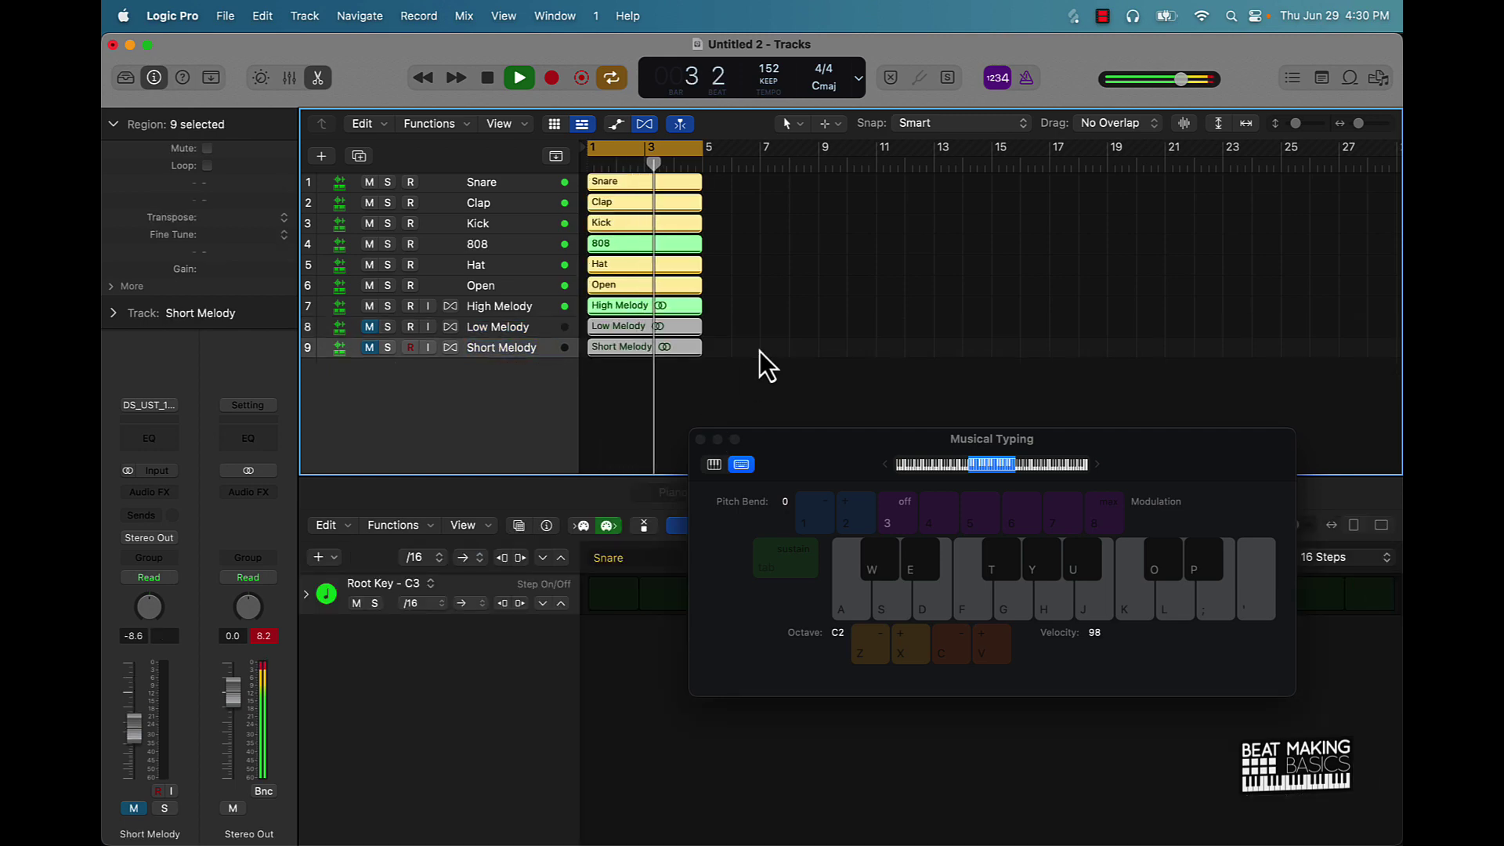
click(760, 351)
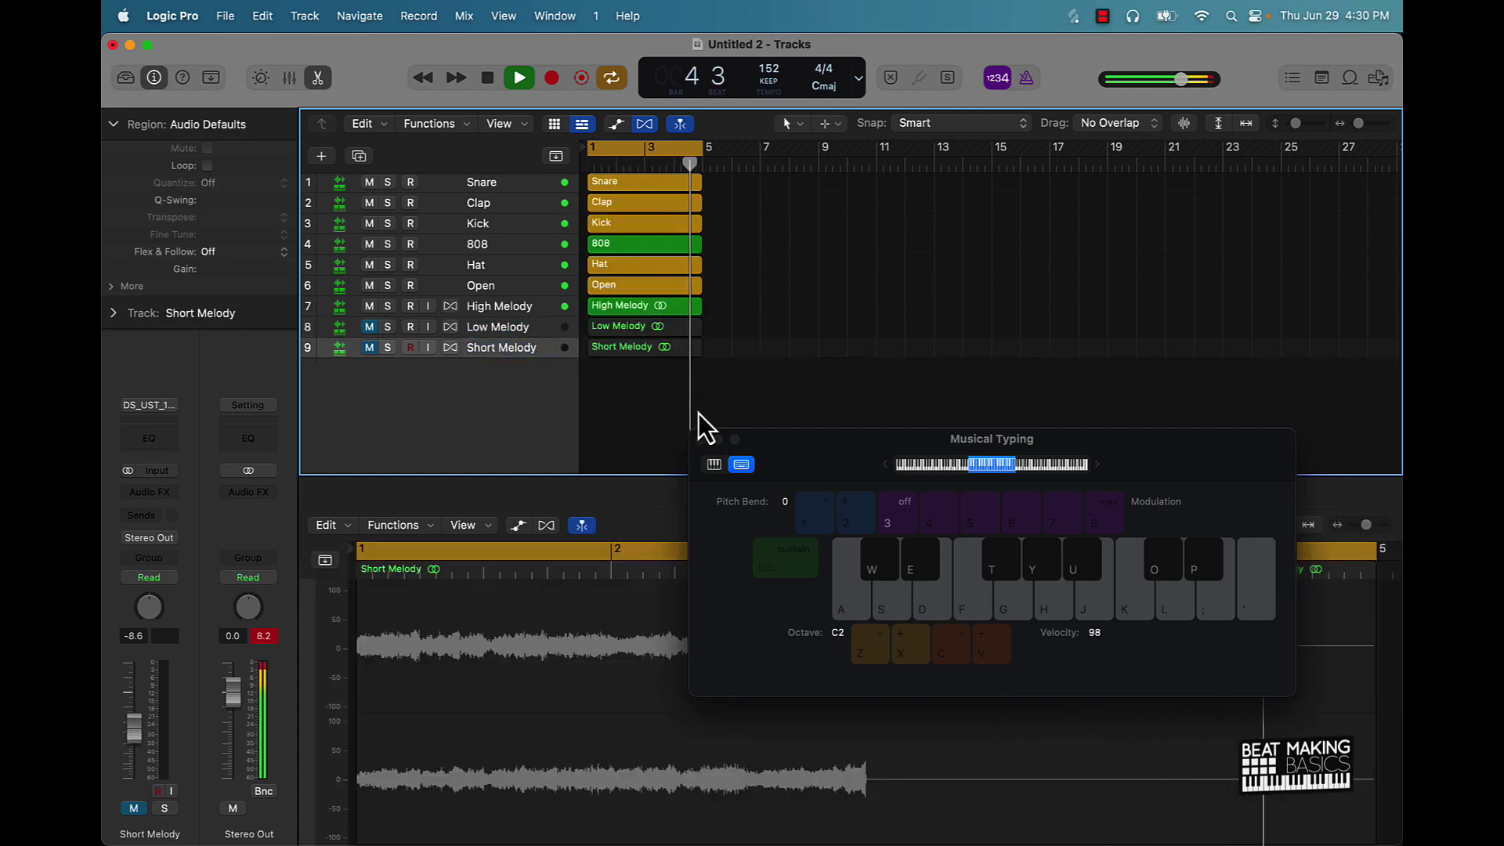
click(701, 439)
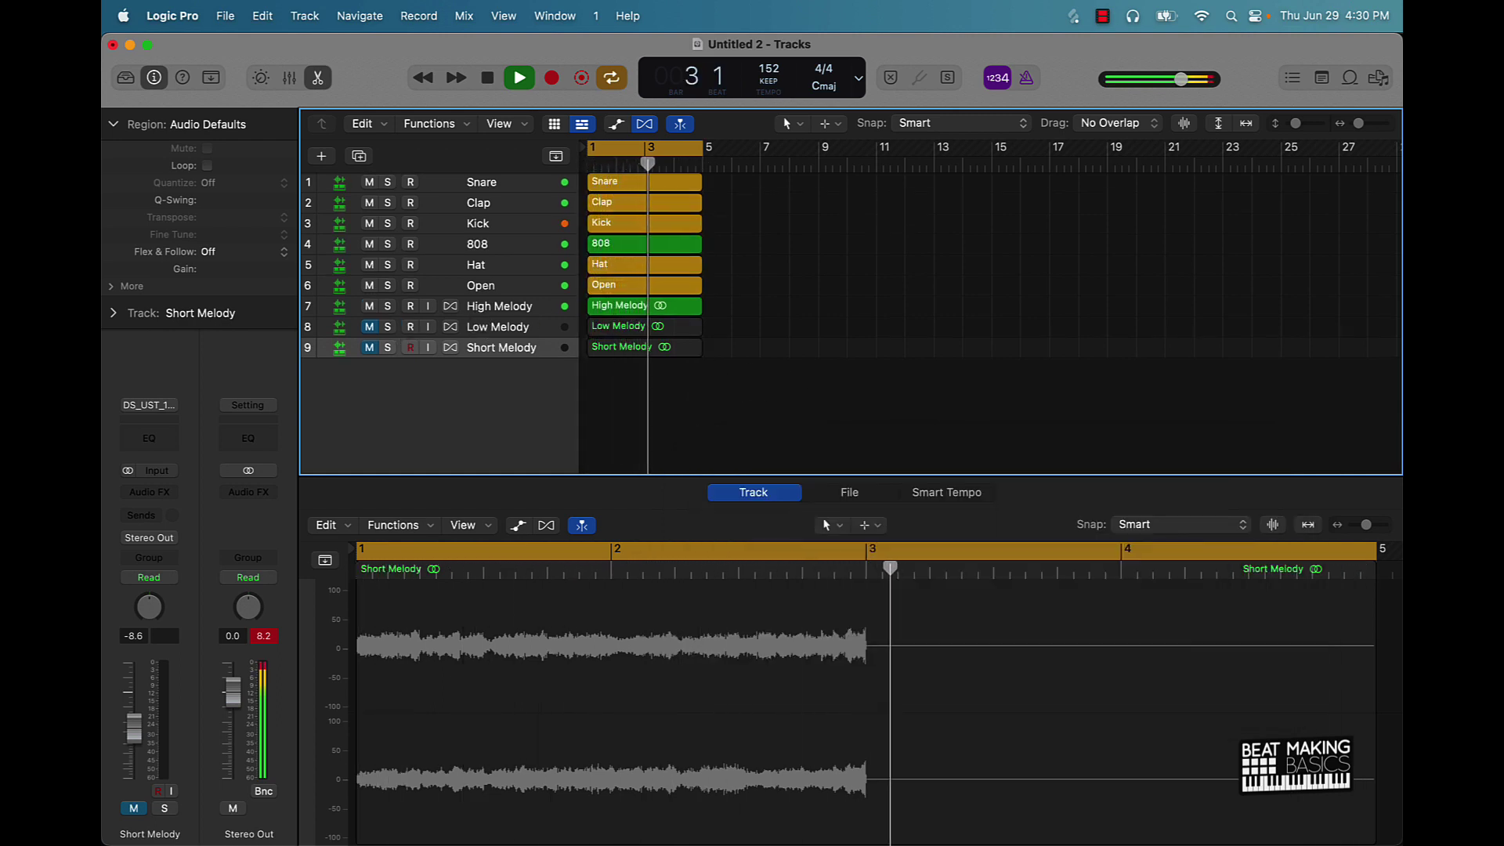
Step: Restart playback from bar 1 and compare the High and Low Melody layers by swapping their mutes and swapping them back
key(space)
key(Return)
key(space)
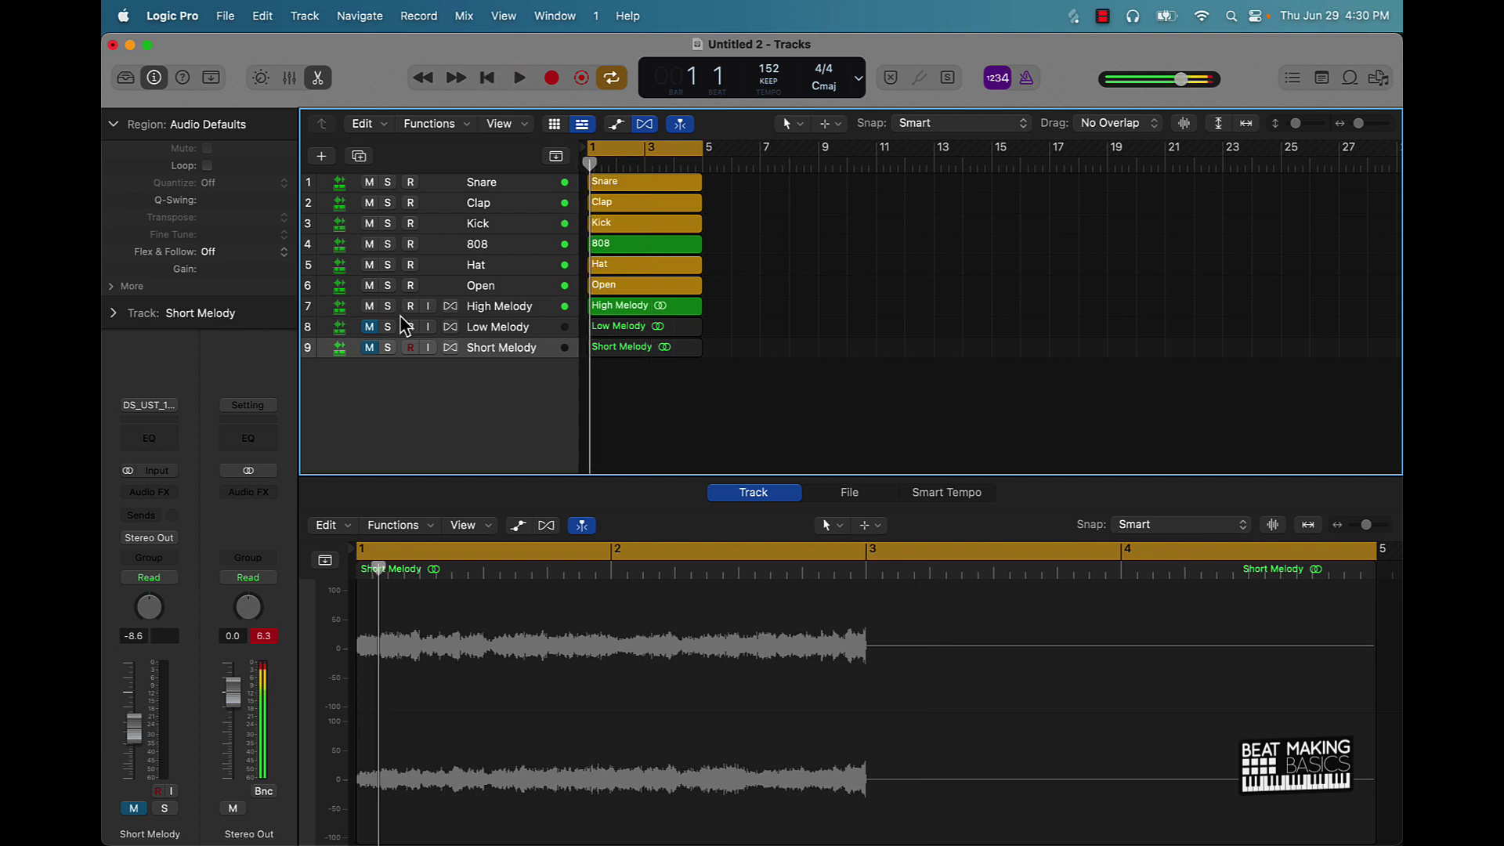
key(space)
click(370, 327)
click(369, 307)
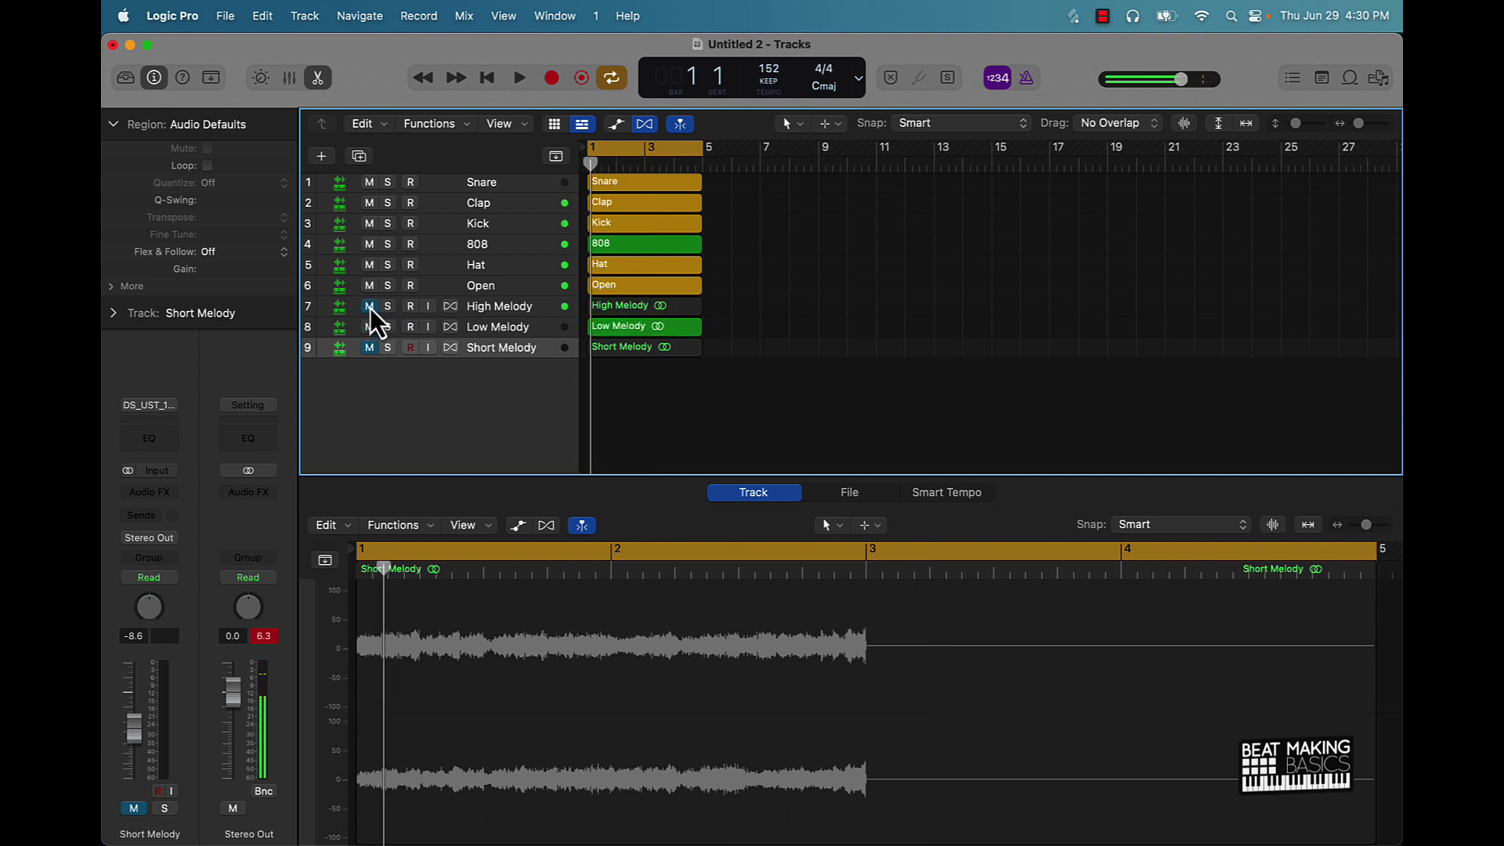
key(space)
click(368, 327)
click(370, 307)
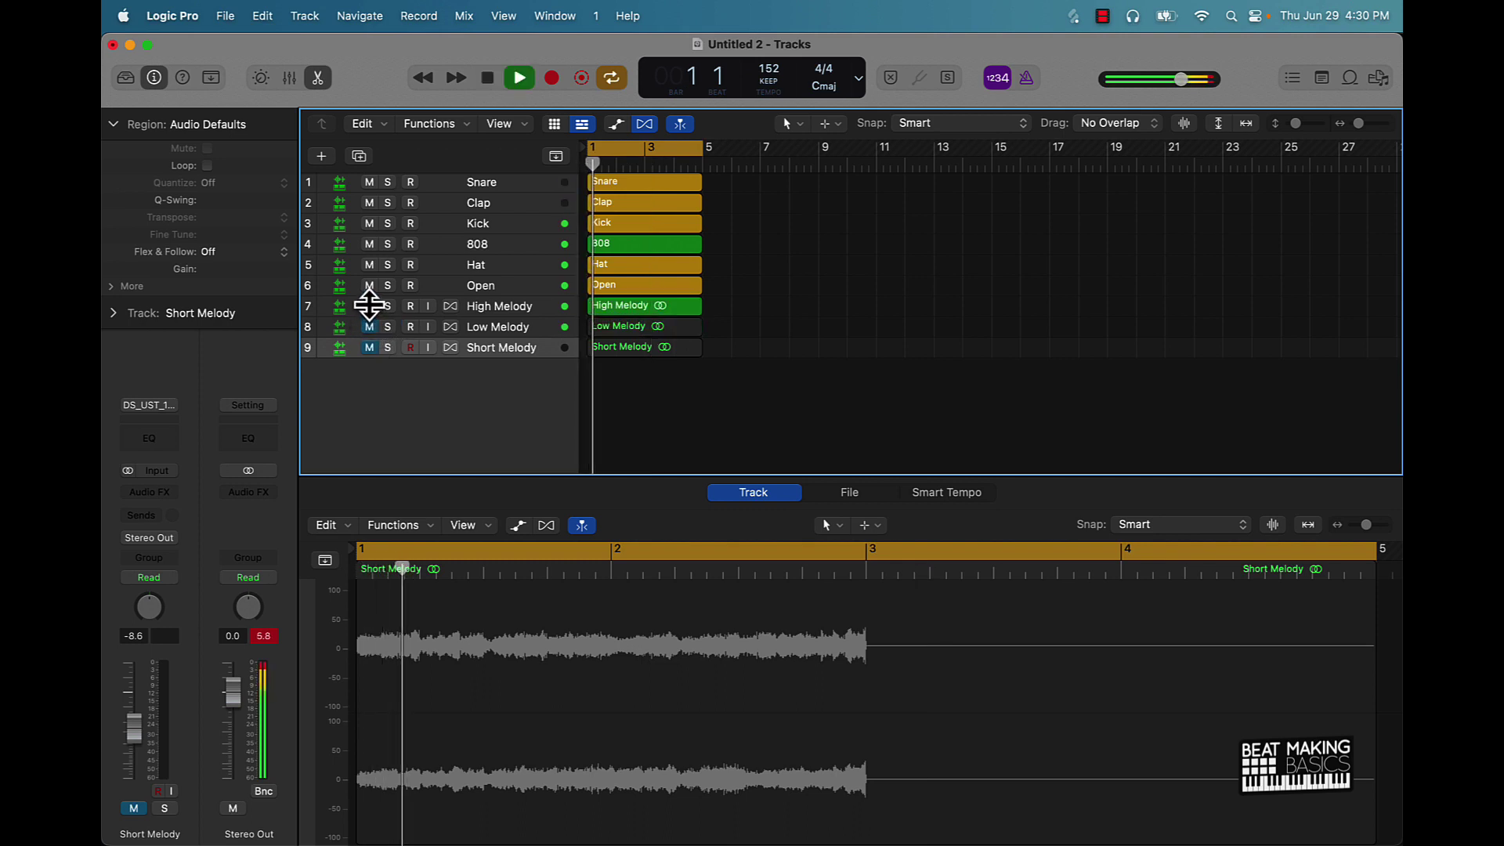